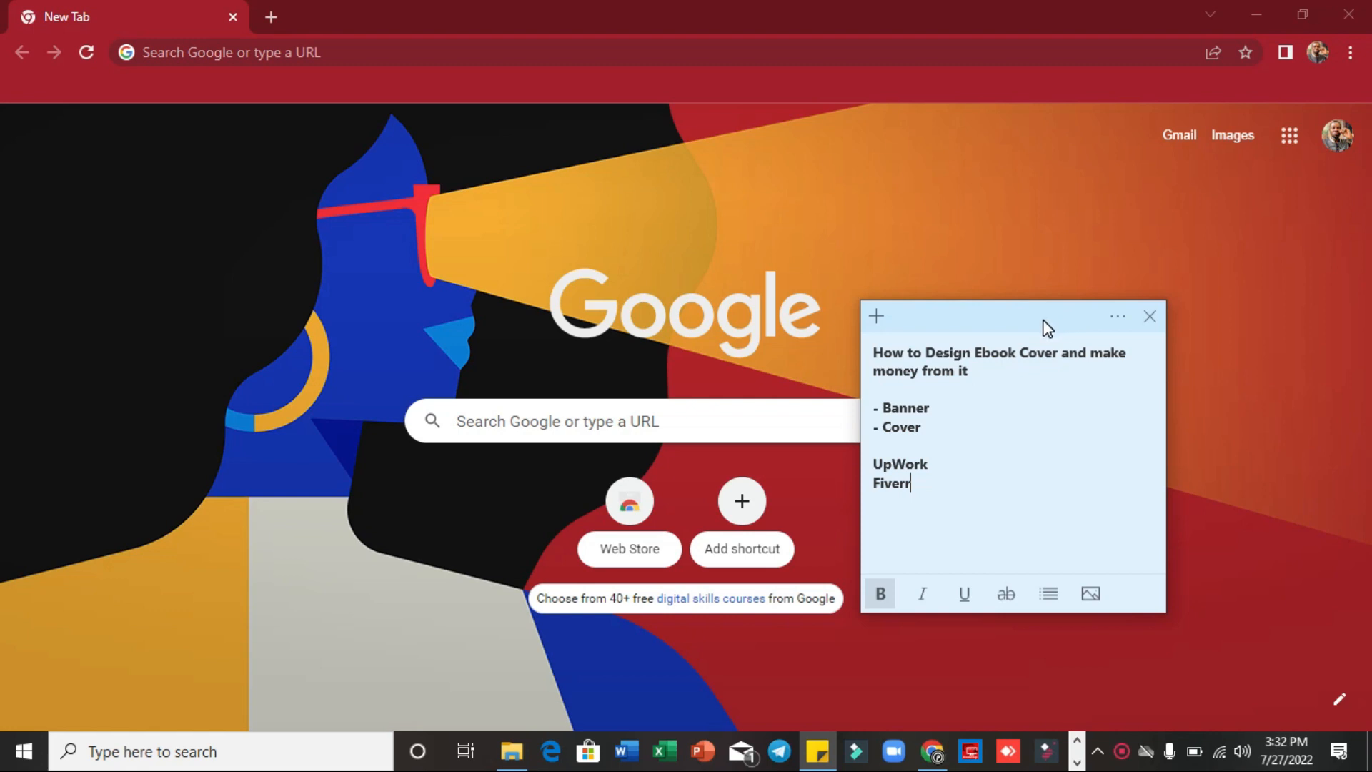
Move the sticky note out of the way and search the web for "canva"
left_click_drag(1026, 320, 1220, 425)
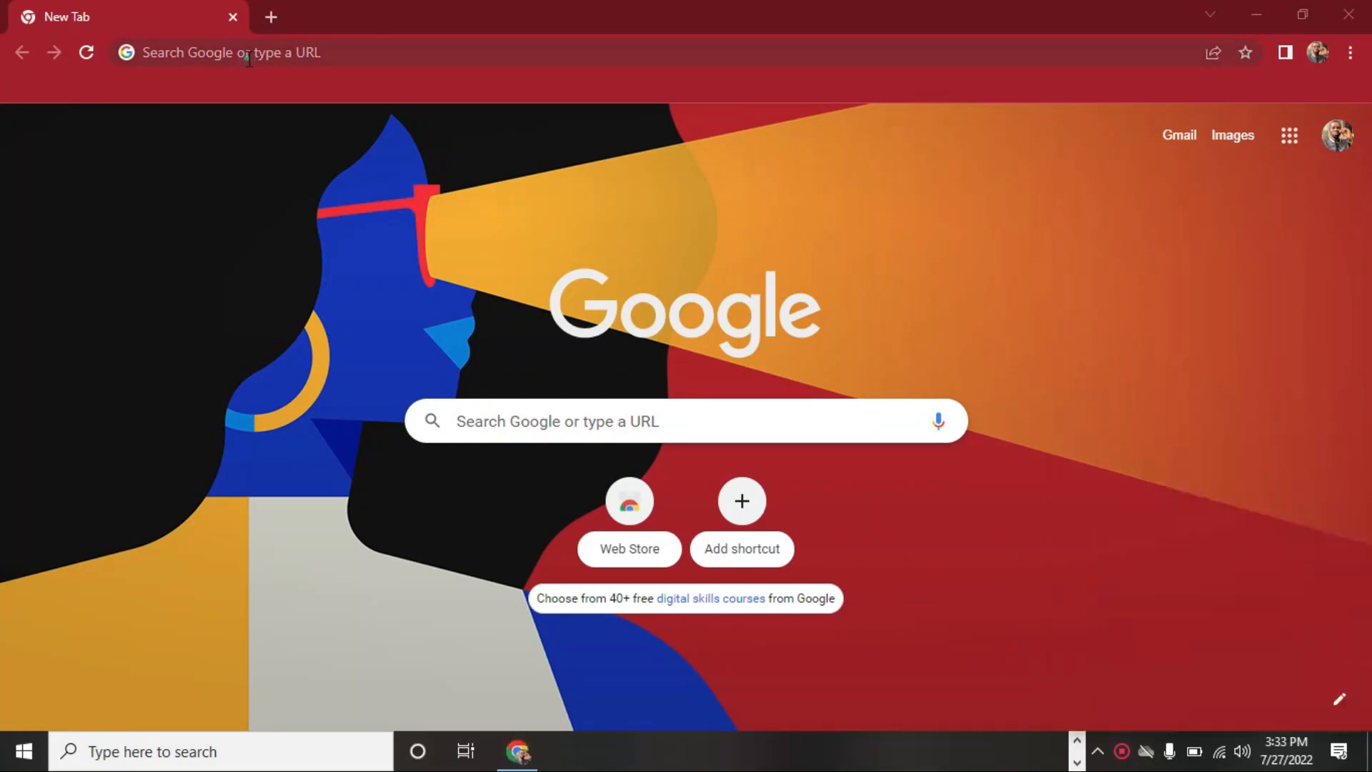
left_click(250, 57)
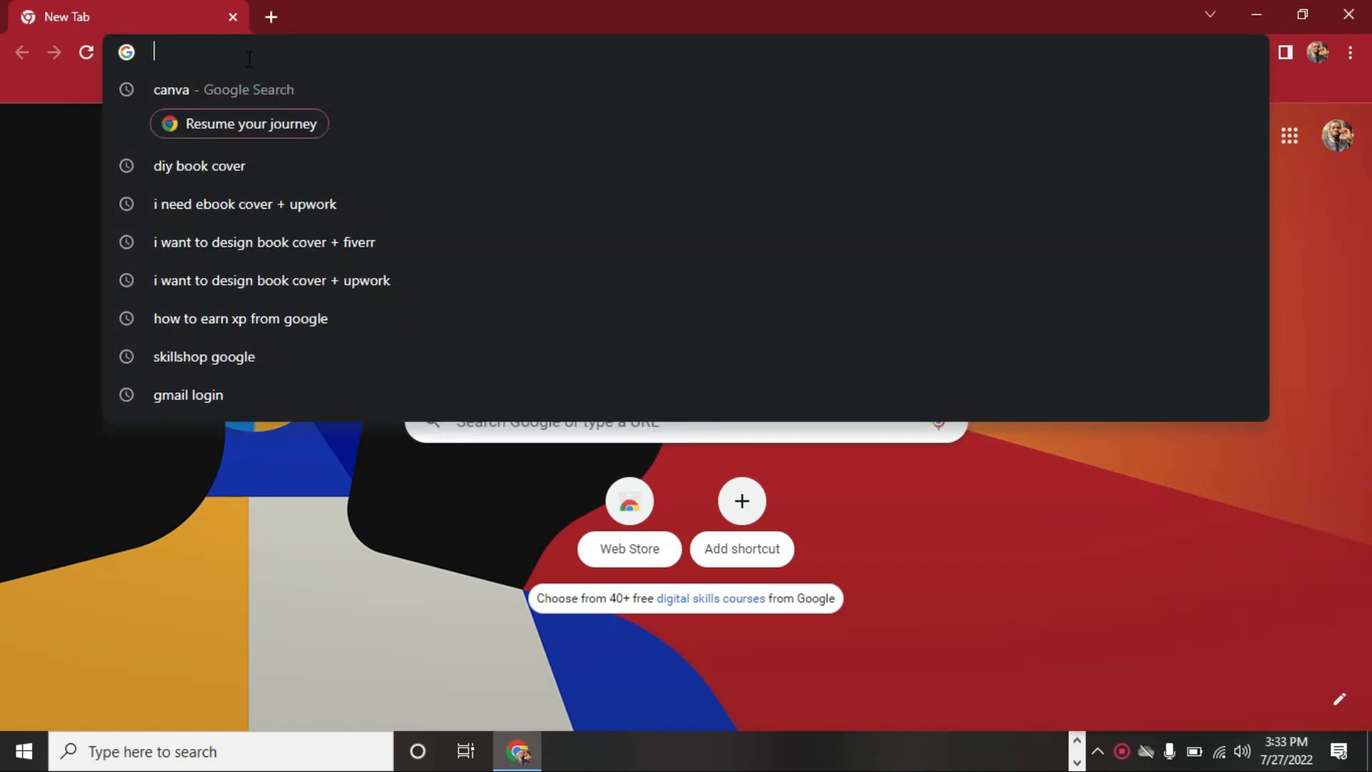
type("canva")
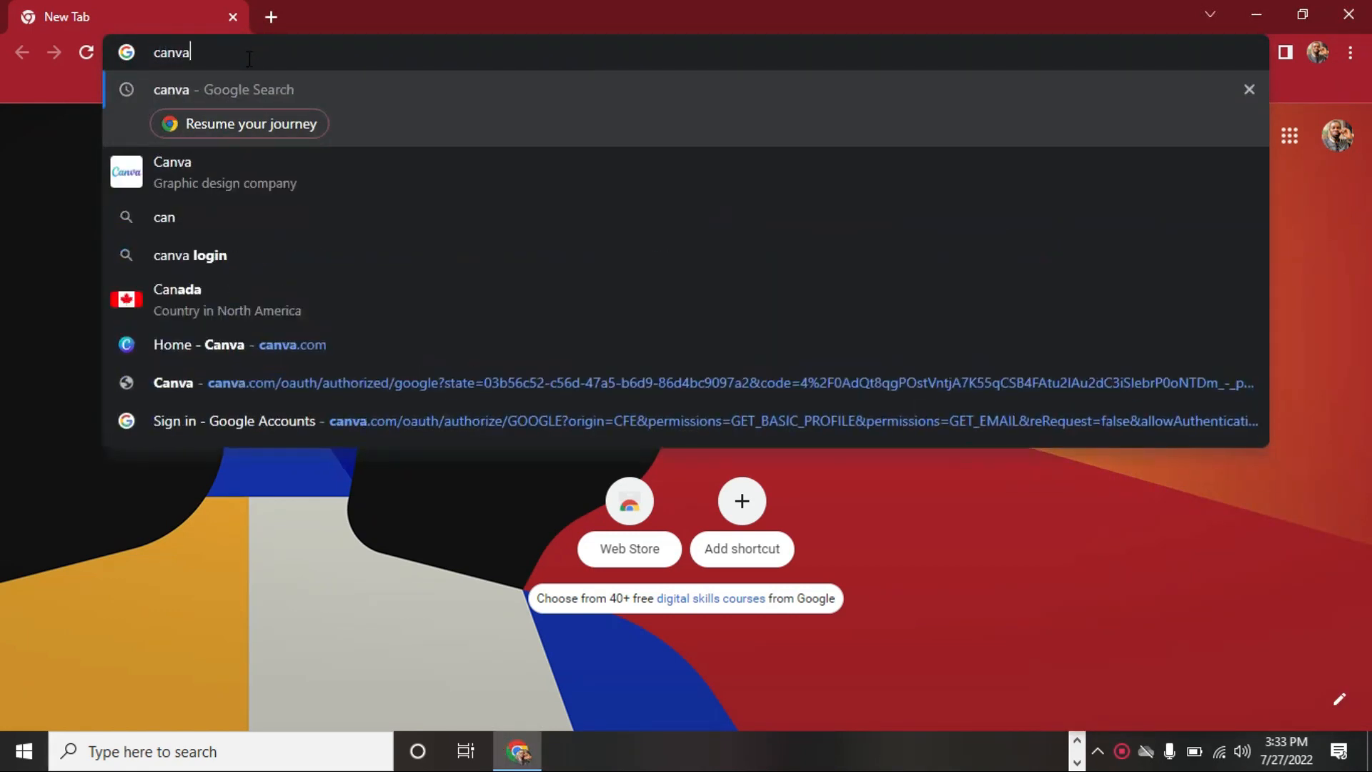
key("Return")
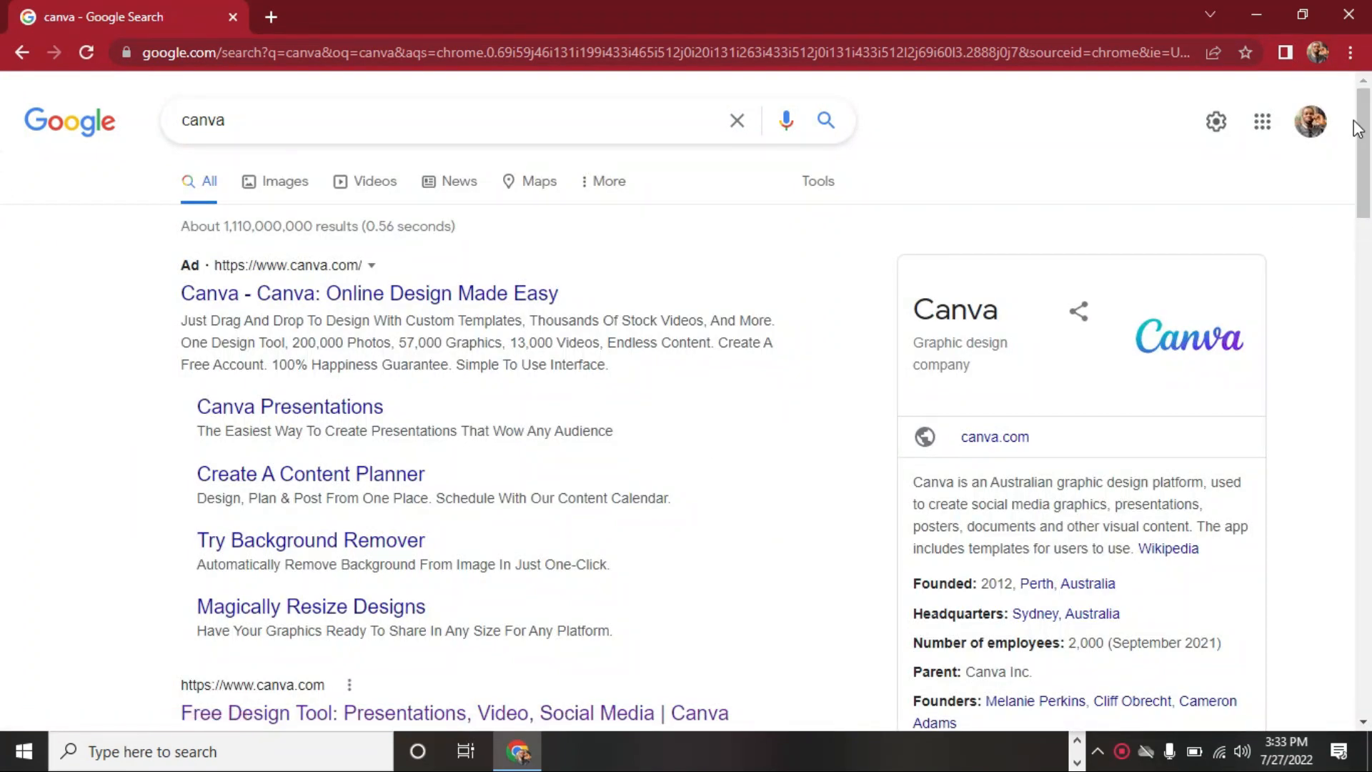
Look through the search results and open the canva.com website
scroll(3, 314, "down", 12)
scroll(4, 315, "down", 10)
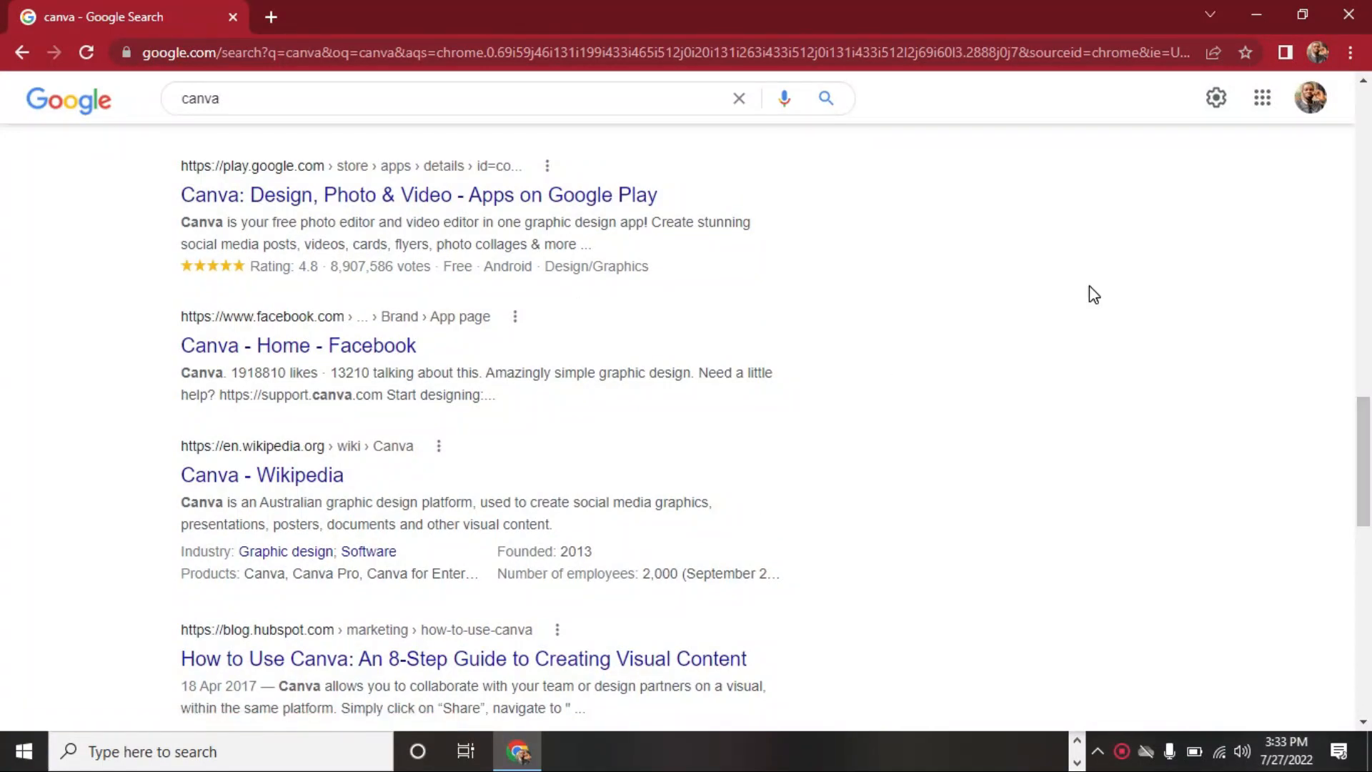
scroll(1366, 358, "up", 2)
scroll(1365, 359, "up", 15)
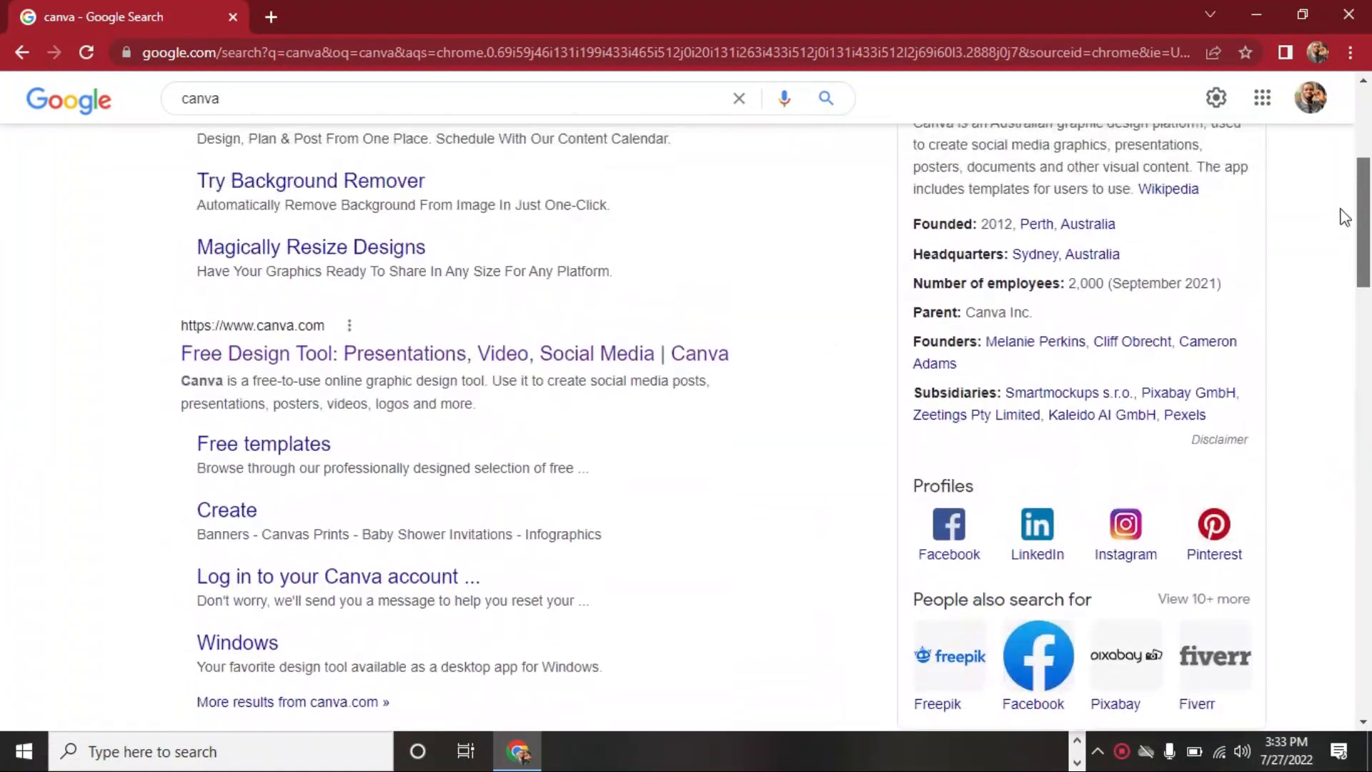
scroll(1334, 150, "up", 1)
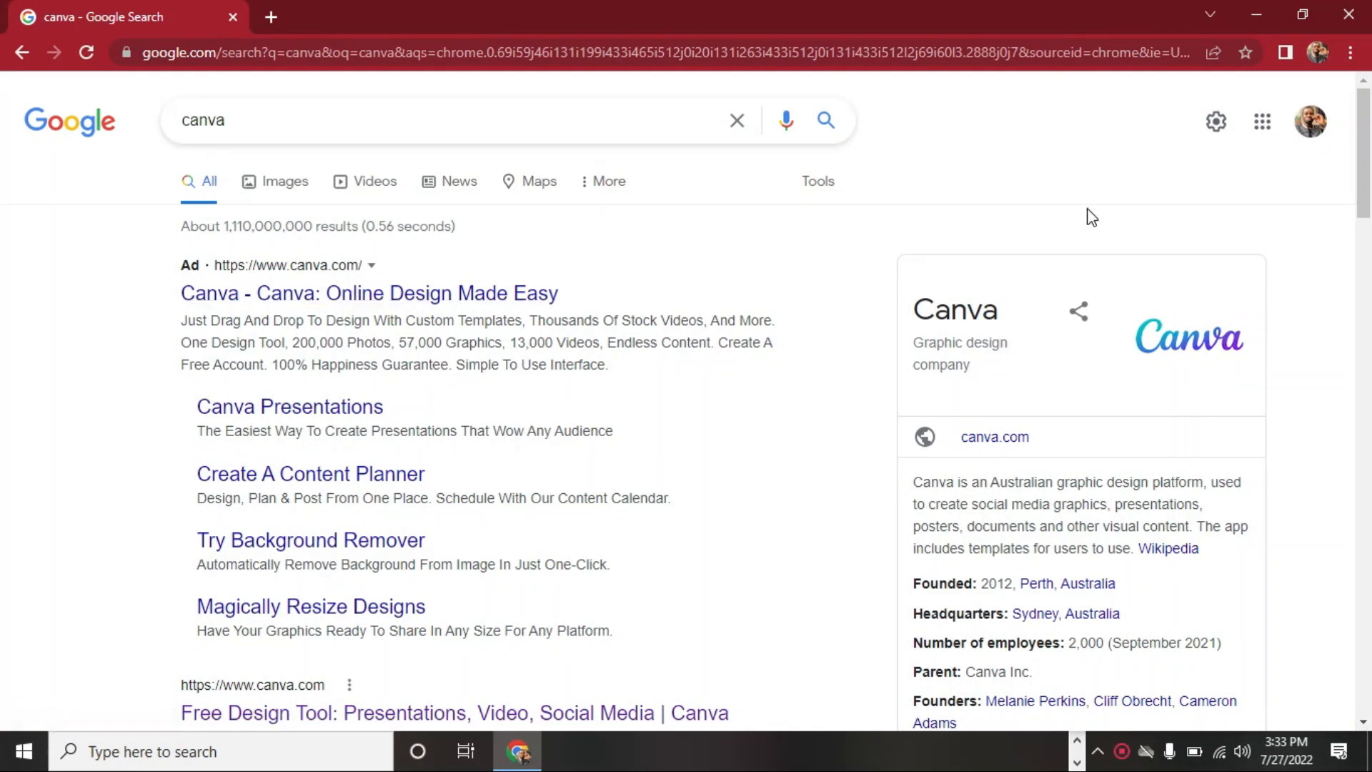
left_click(999, 438)
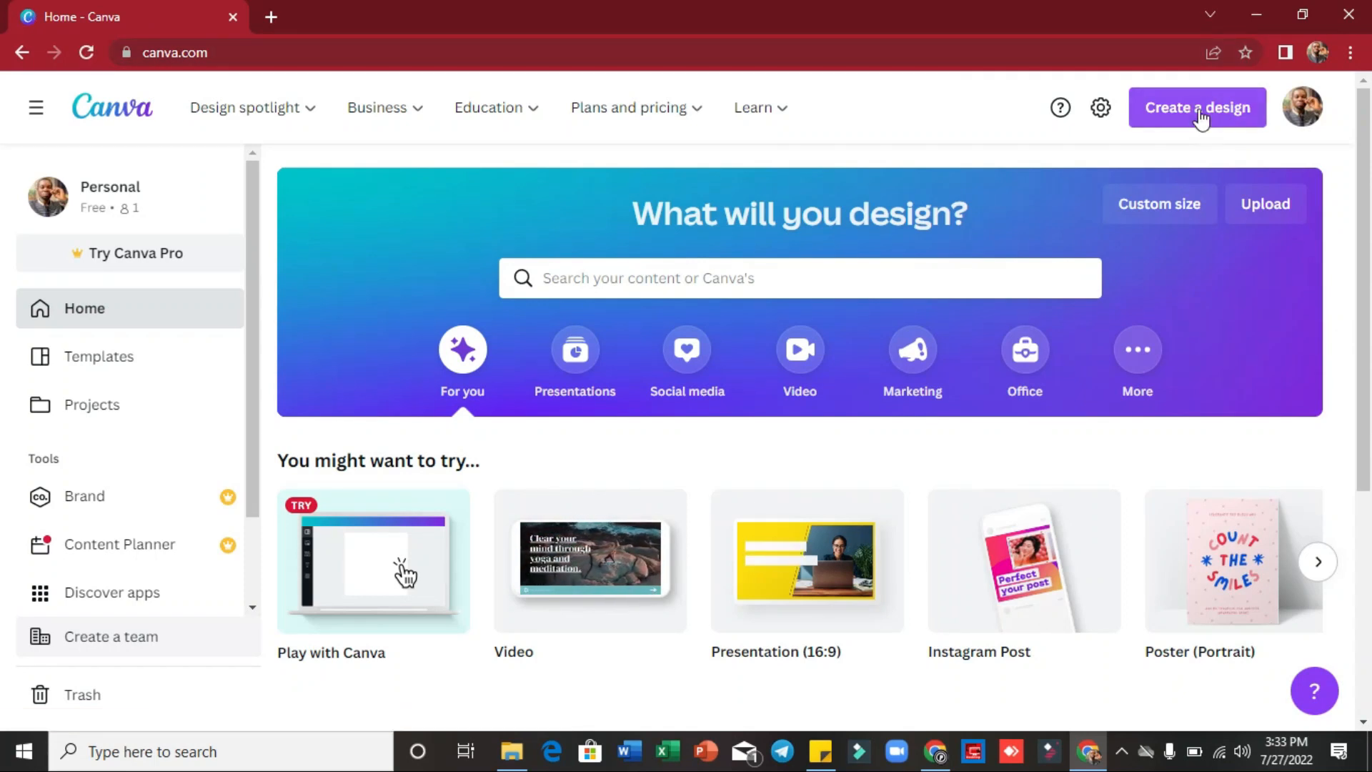
Create a new design of the Book Cover type, found by searching the design types for "book cover"
left_click(1199, 118)
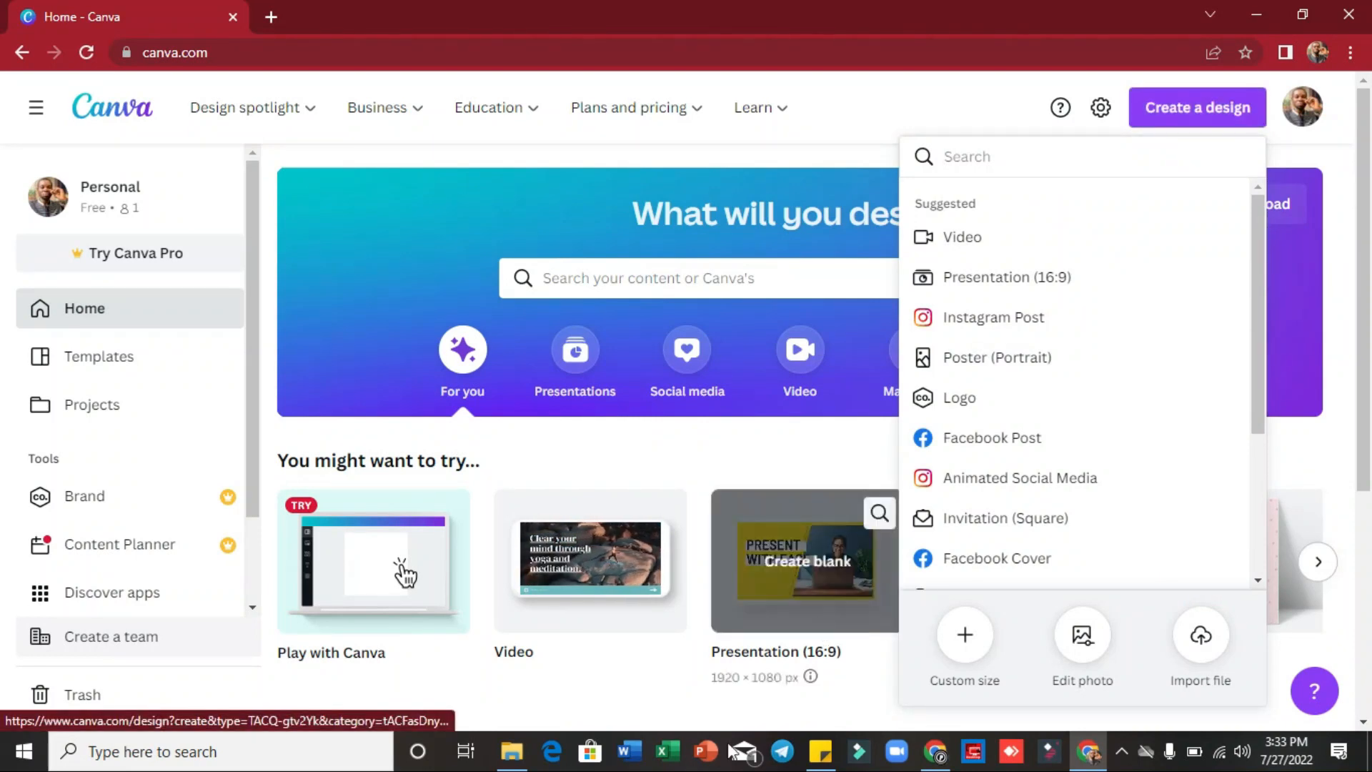
left_click(821, 752)
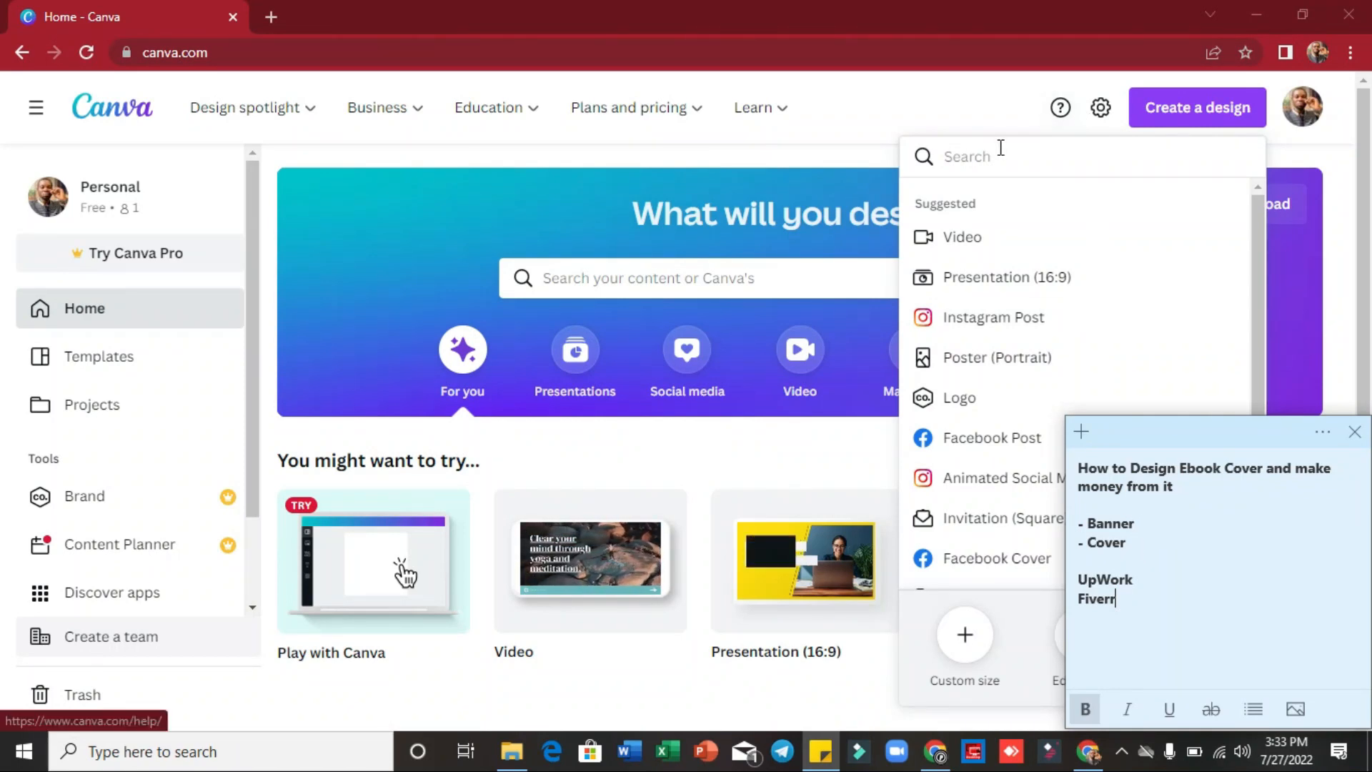
left_click(1001, 169)
type("book cover")
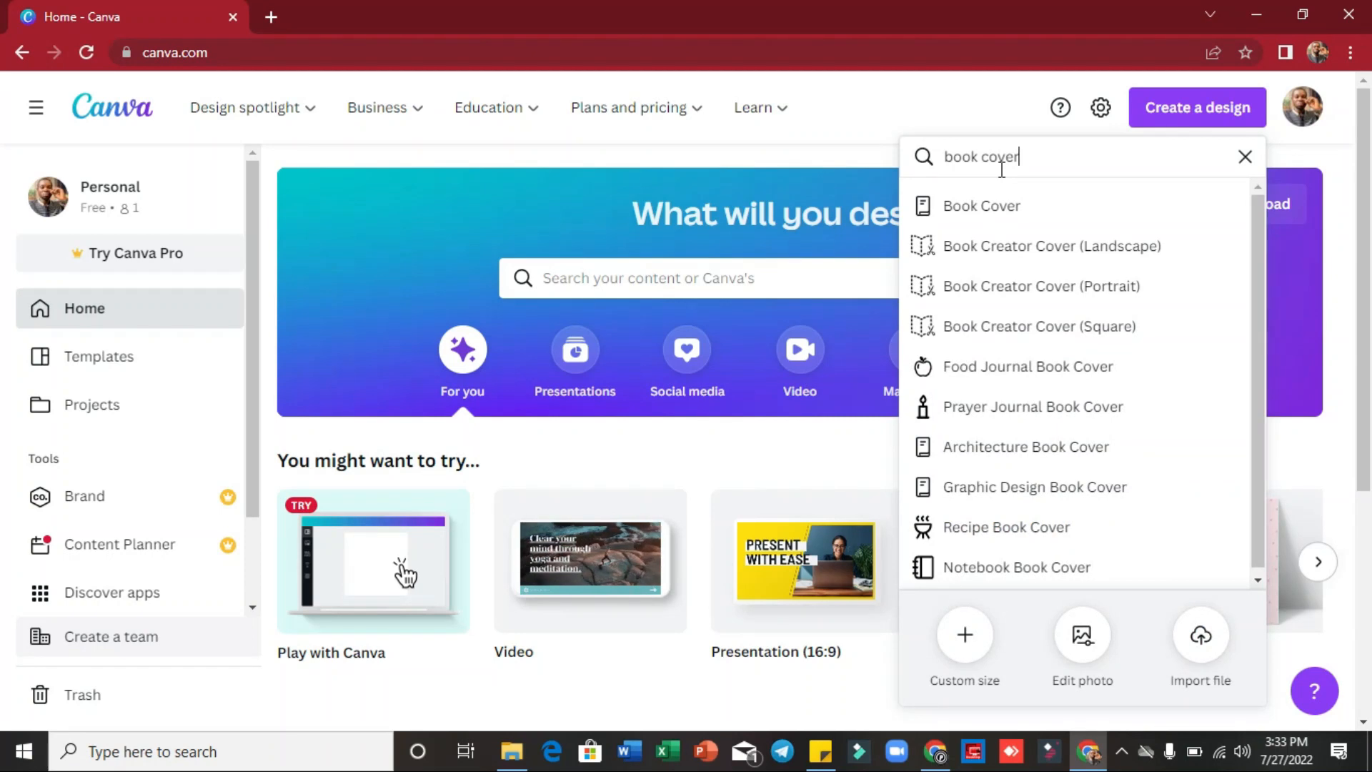
left_click(966, 209)
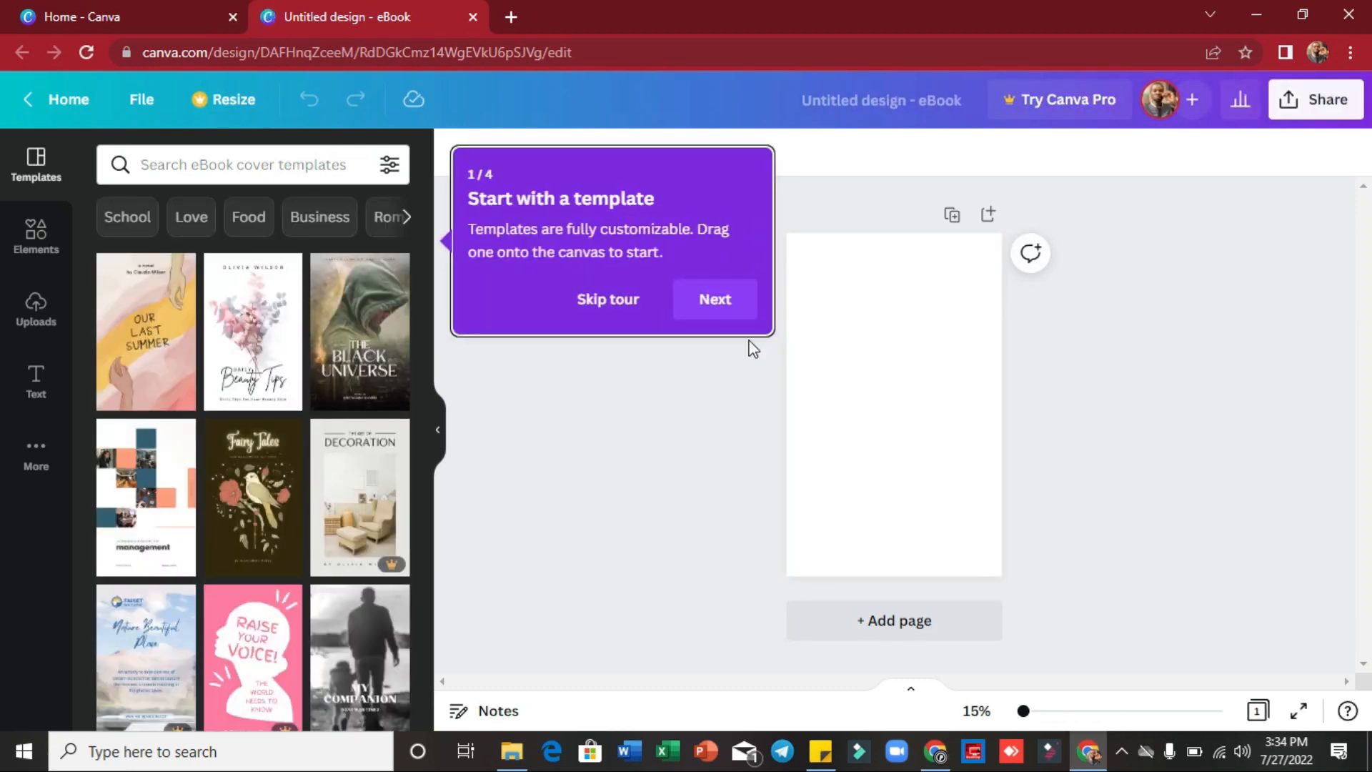
Skip the introductory tour and apply the "The Black Universe" template to the blank page
left_click(609, 299)
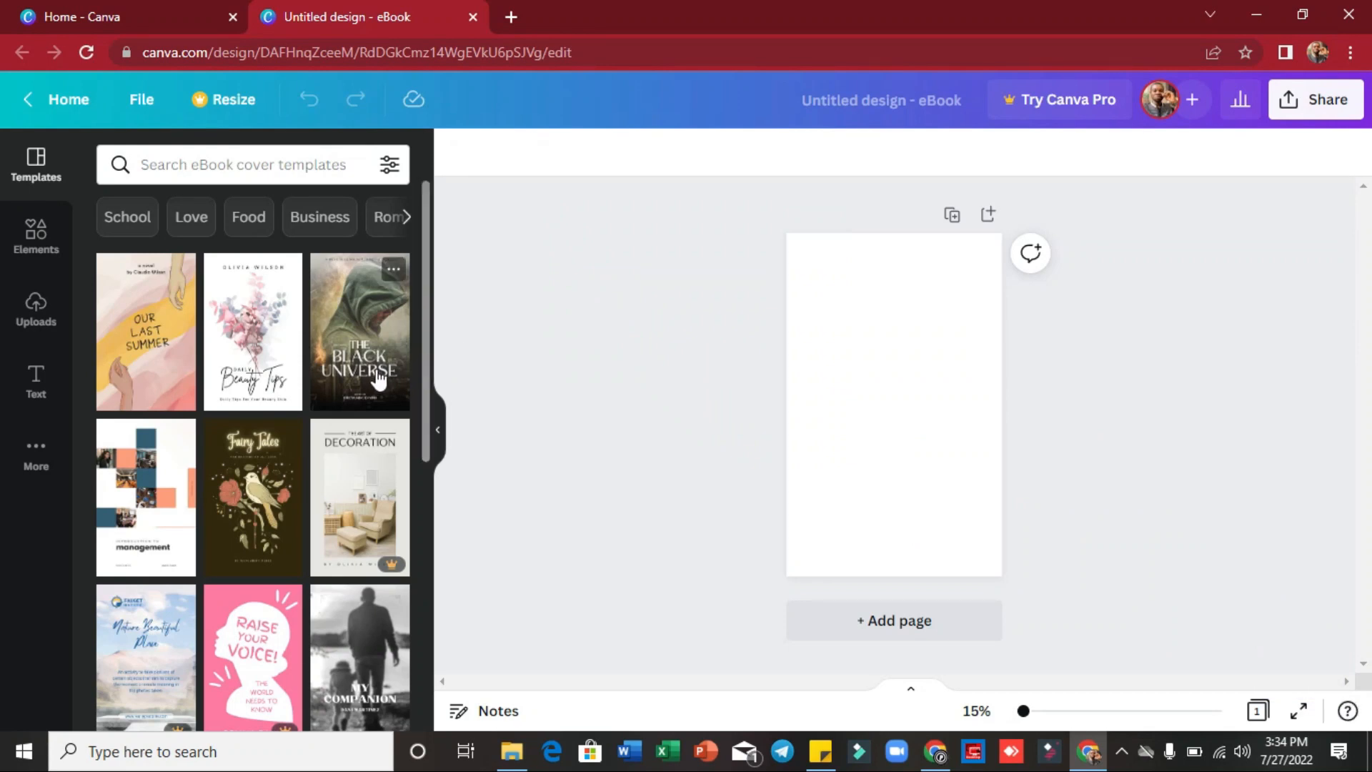
left_click_drag(371, 375, 836, 411)
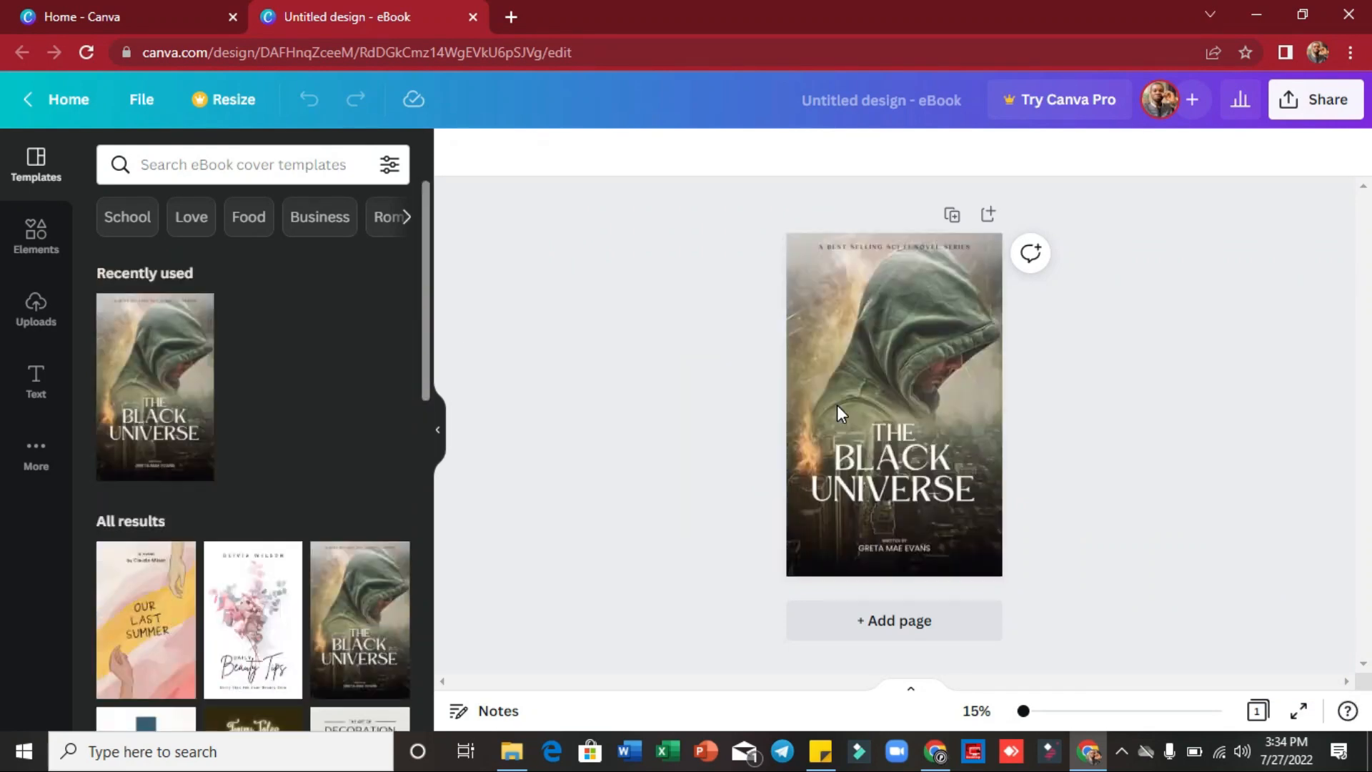
left_click(929, 479)
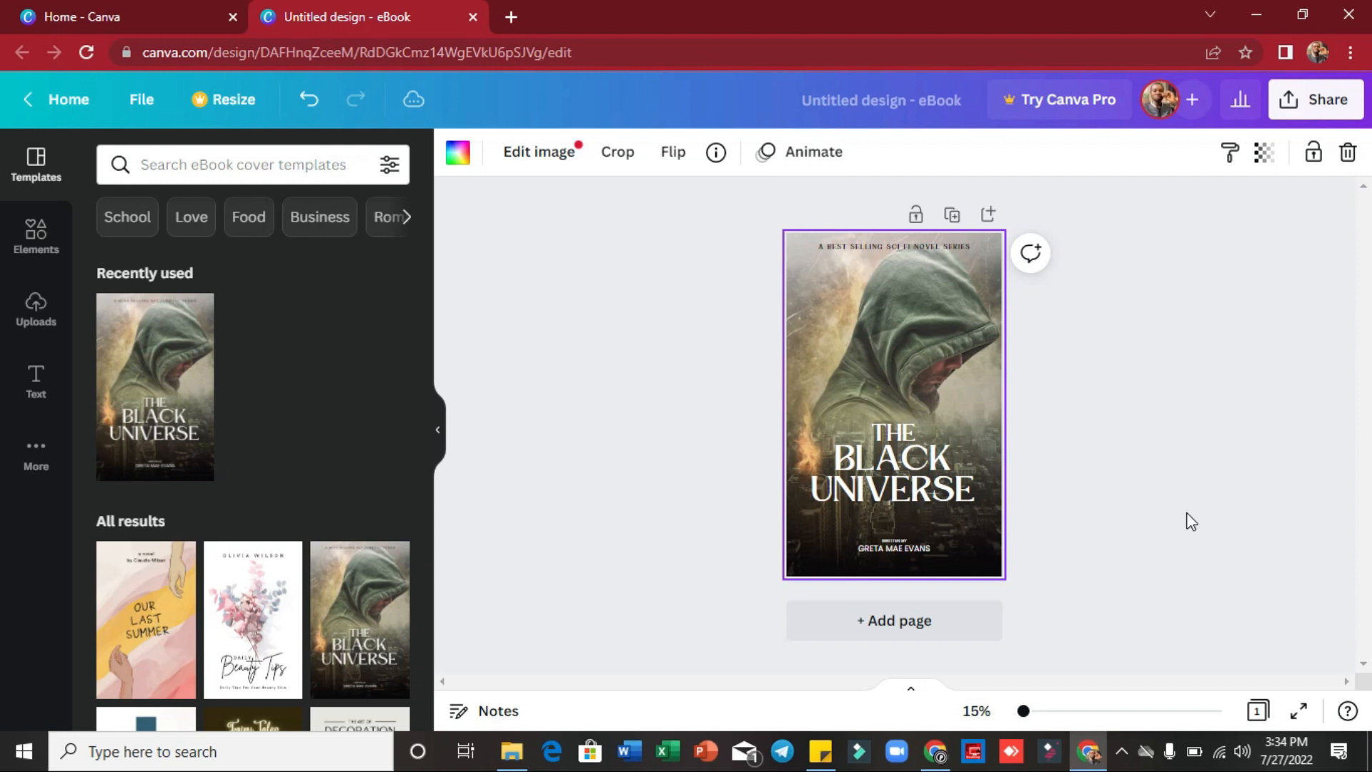
left_click_drag(1023, 716, 1025, 718)
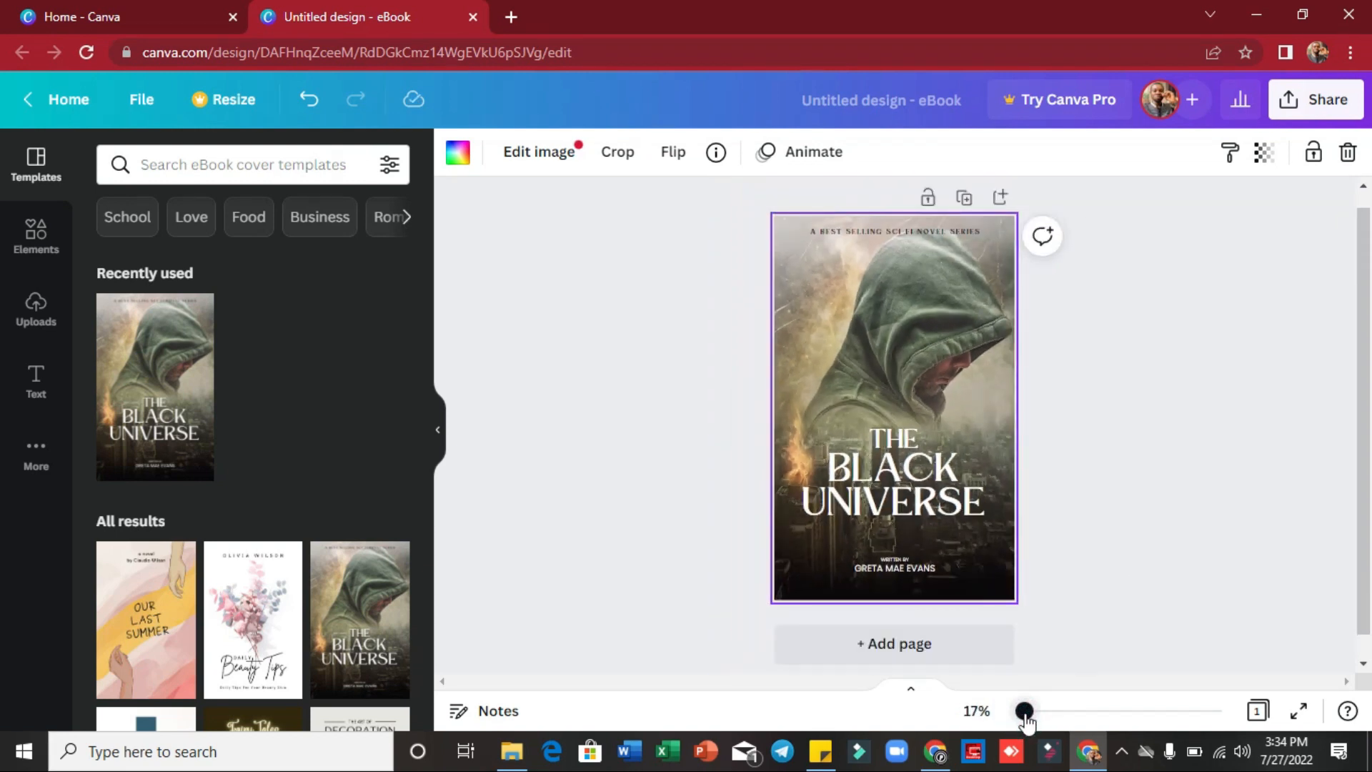
Examine the cover's separate elements by selecting the tagline, background image, title words and author lines in turn
left_click(899, 234)
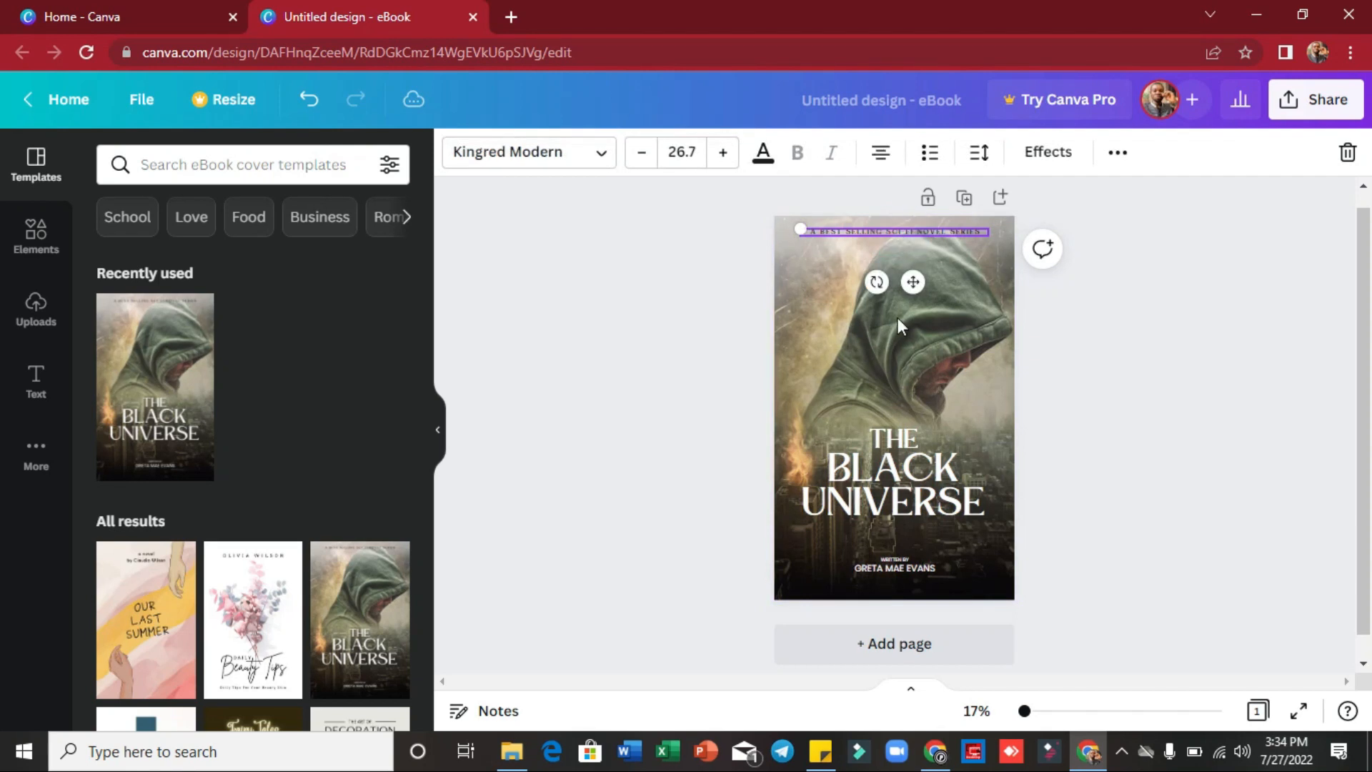
left_click(941, 334)
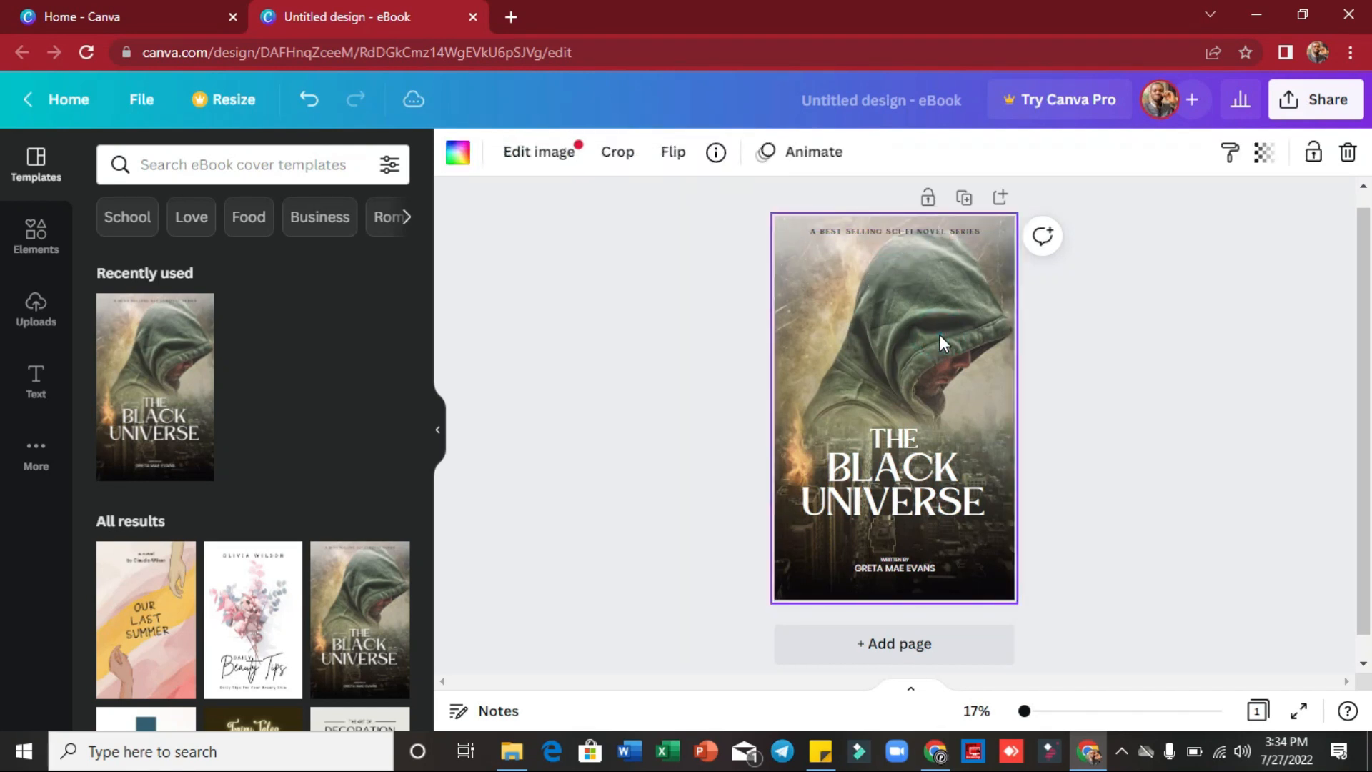
left_click(894, 444)
left_click(899, 436)
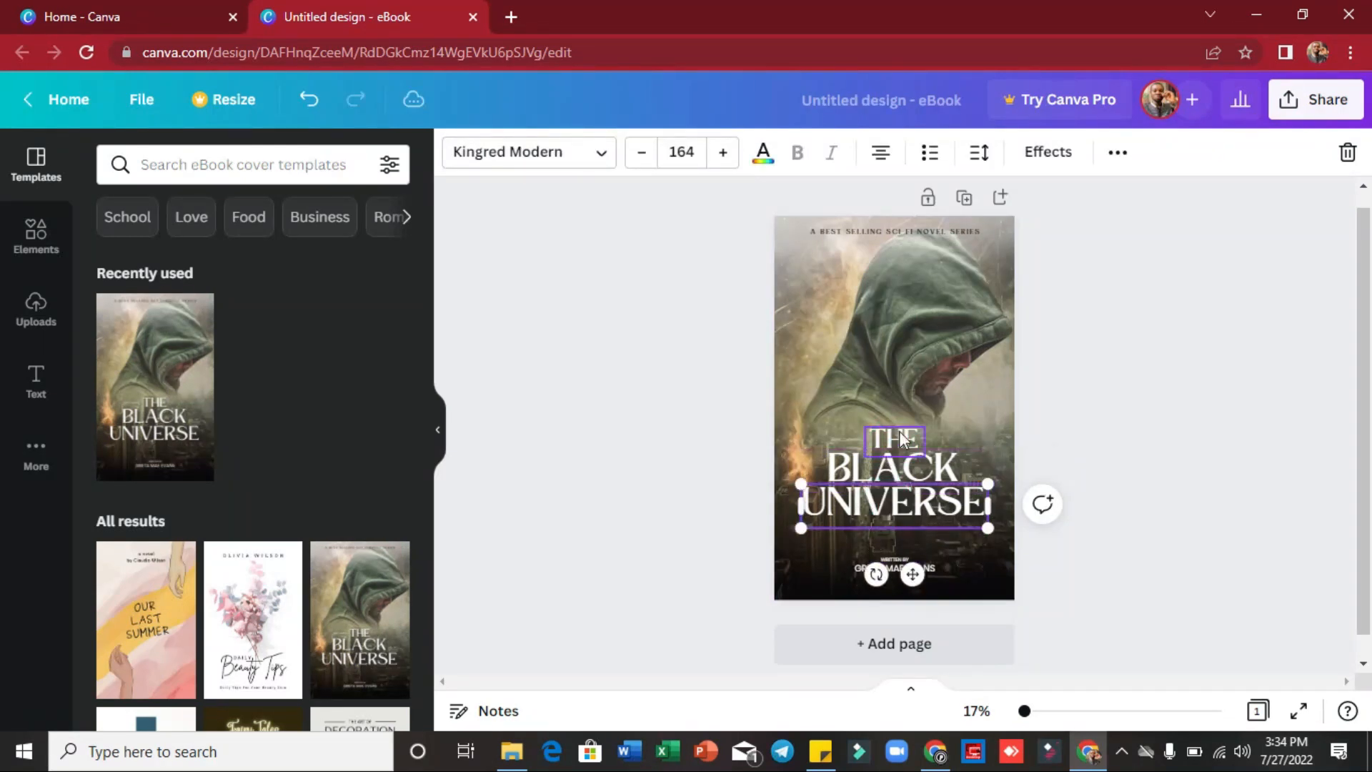
left_click(882, 565)
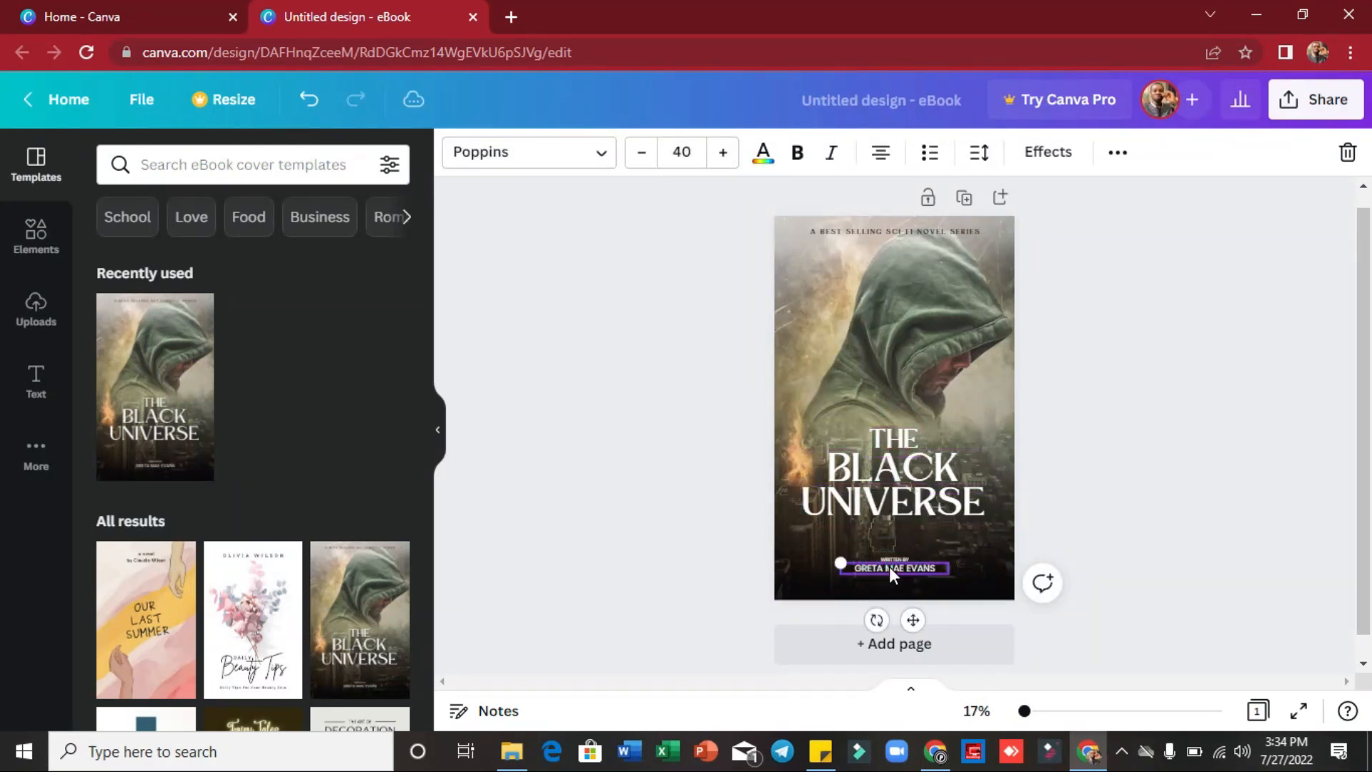
left_click(893, 558)
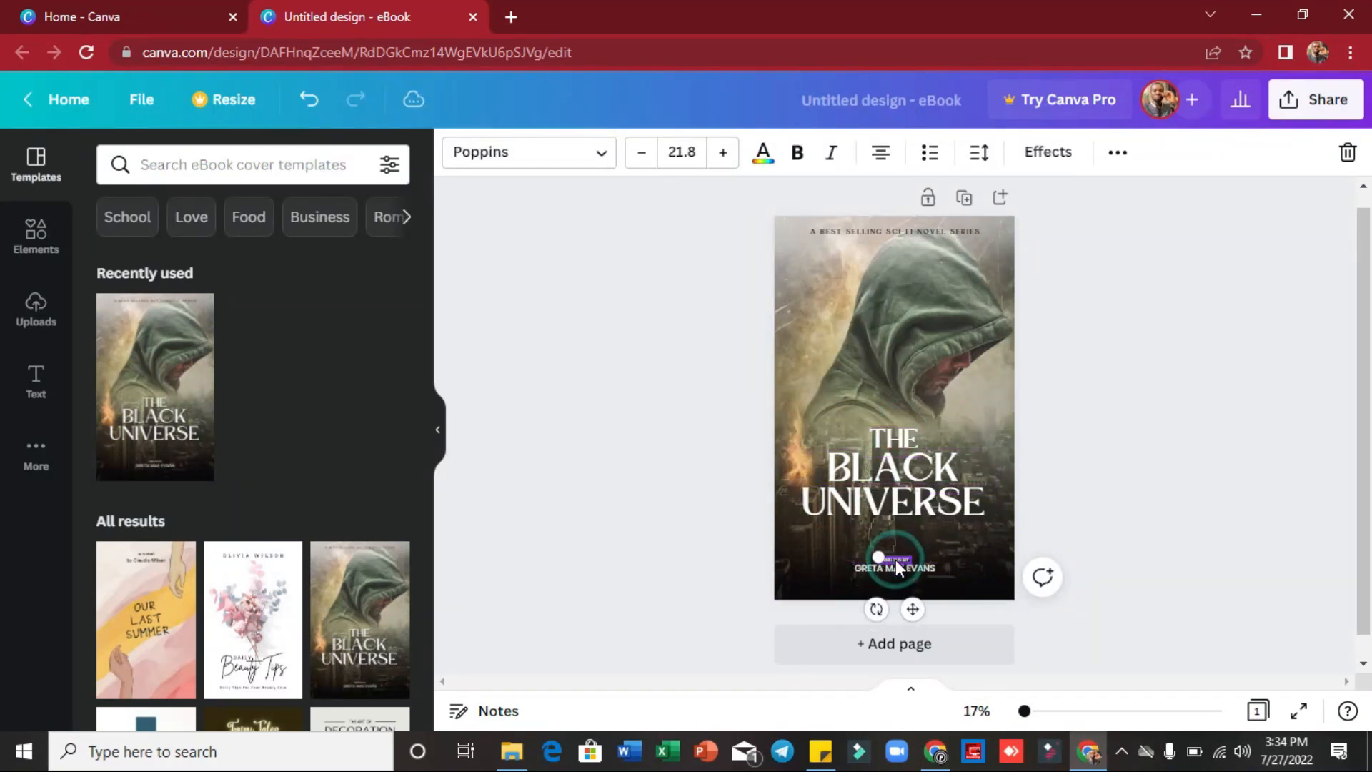
Change the tagline at the top of the cover to "A BEST SELLING STORY BOOK BY SMARTBUNDLE"
left_click(895, 236)
left_click(892, 233)
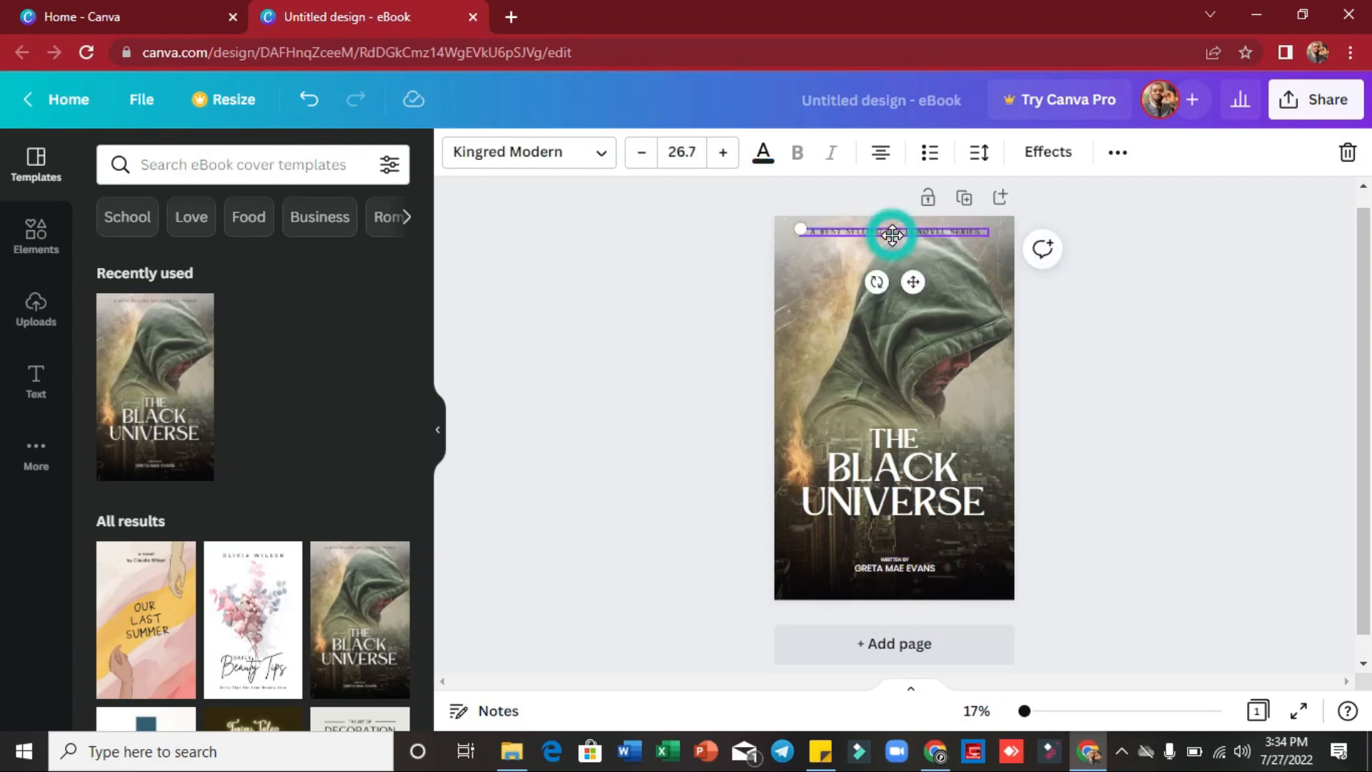
left_click(983, 236)
left_click(982, 231)
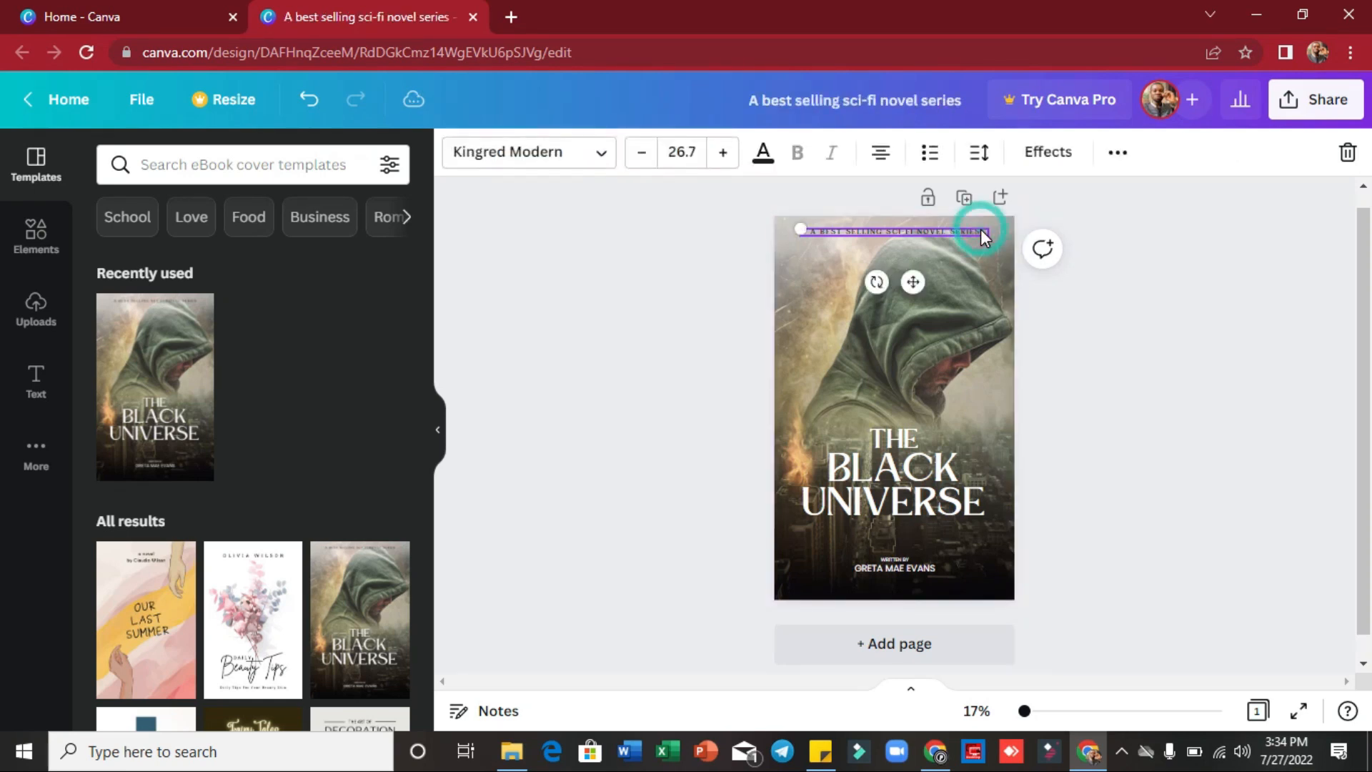
left_click(982, 230)
left_click(984, 230)
key("BackSpace")
key("BackSpace")
key("BackSpace")
key("BackSpace")
key("BackSpace")
key("BackSpace")
key("BackSpace")
key("BackSpace")
key("BackSpace")
key("BackSpace")
key("BackSpace")
key("BackSpace")
key("BackSpace")
key("BackSpace")
key("BackSpace")
key("BackSpace")
key("BackSpace")
key("BackSpace")
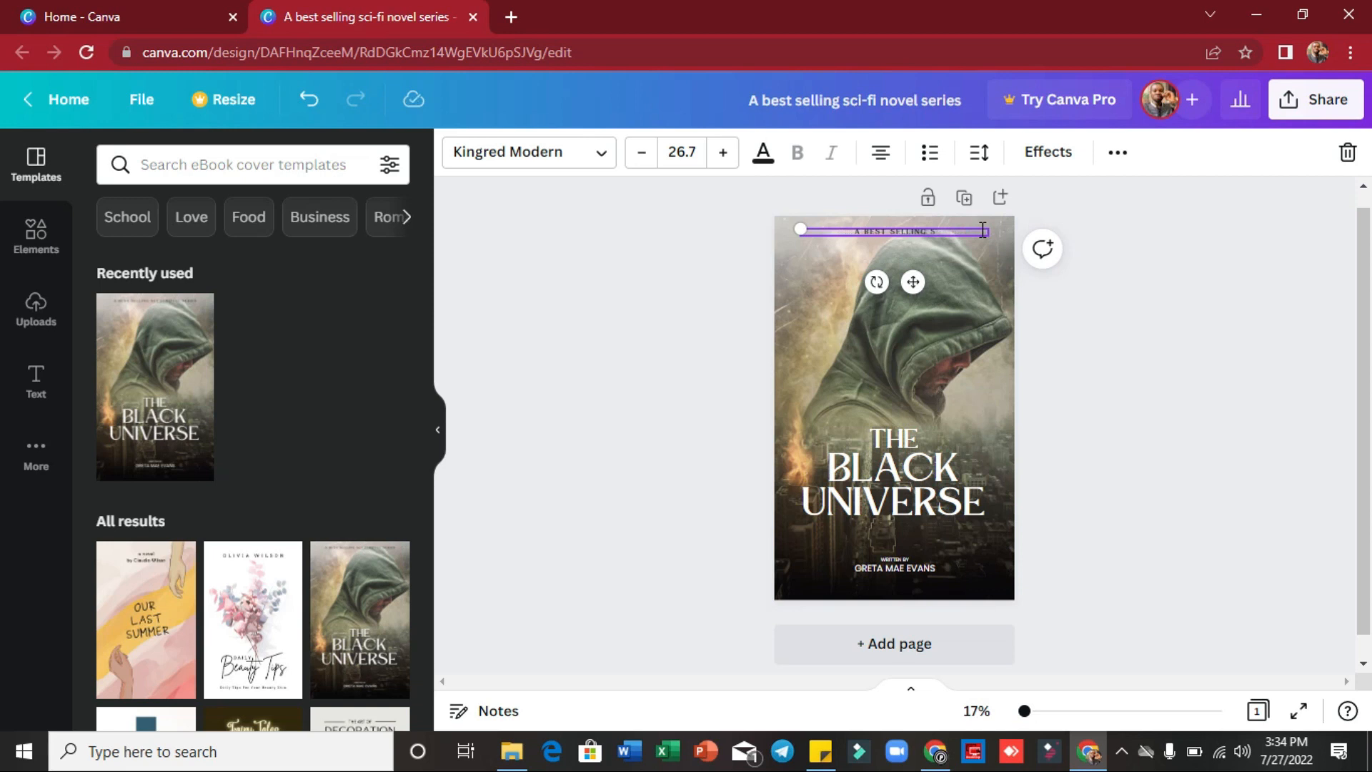
type("TORY BOOK BY SMARTBUNDLE")
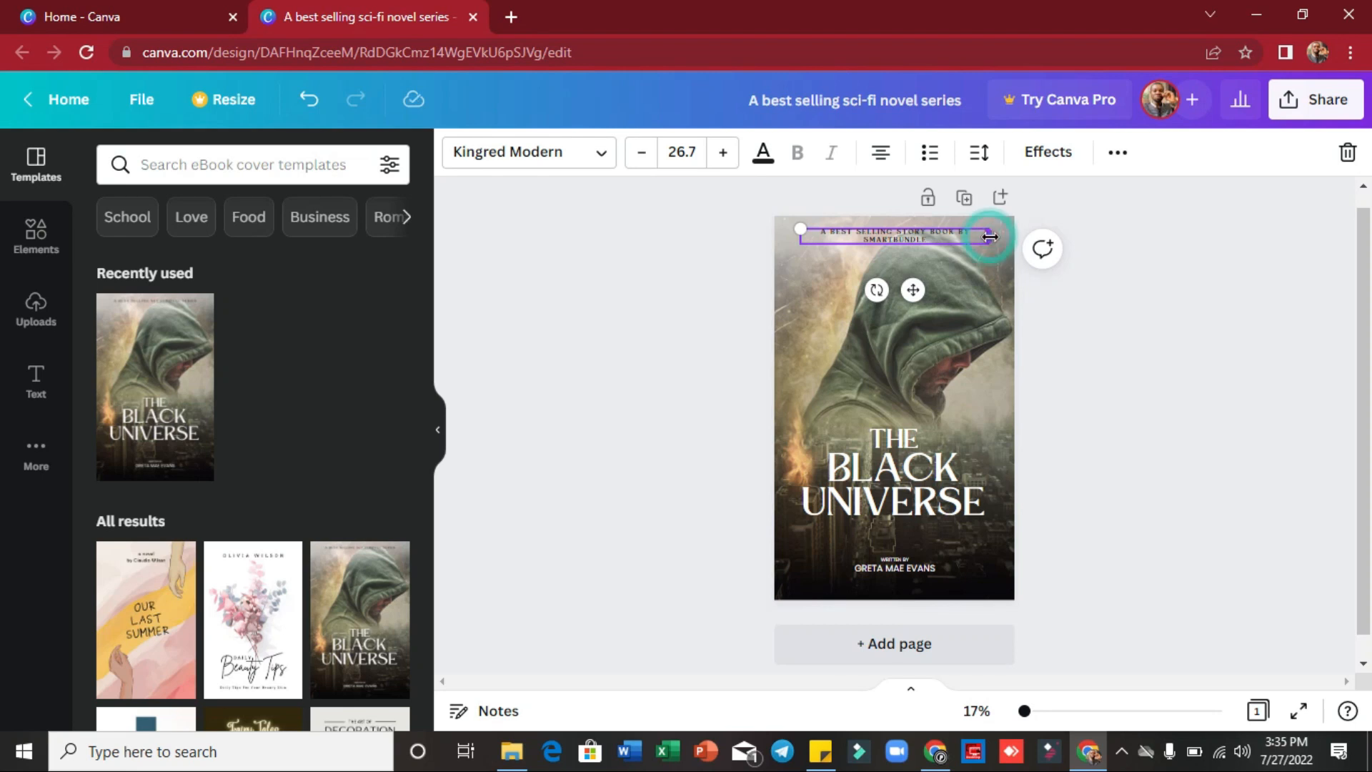
Widen the tagline's text box slightly and reduce its font size to 22.7 to fit one line
left_click_drag(993, 236, 1005, 236)
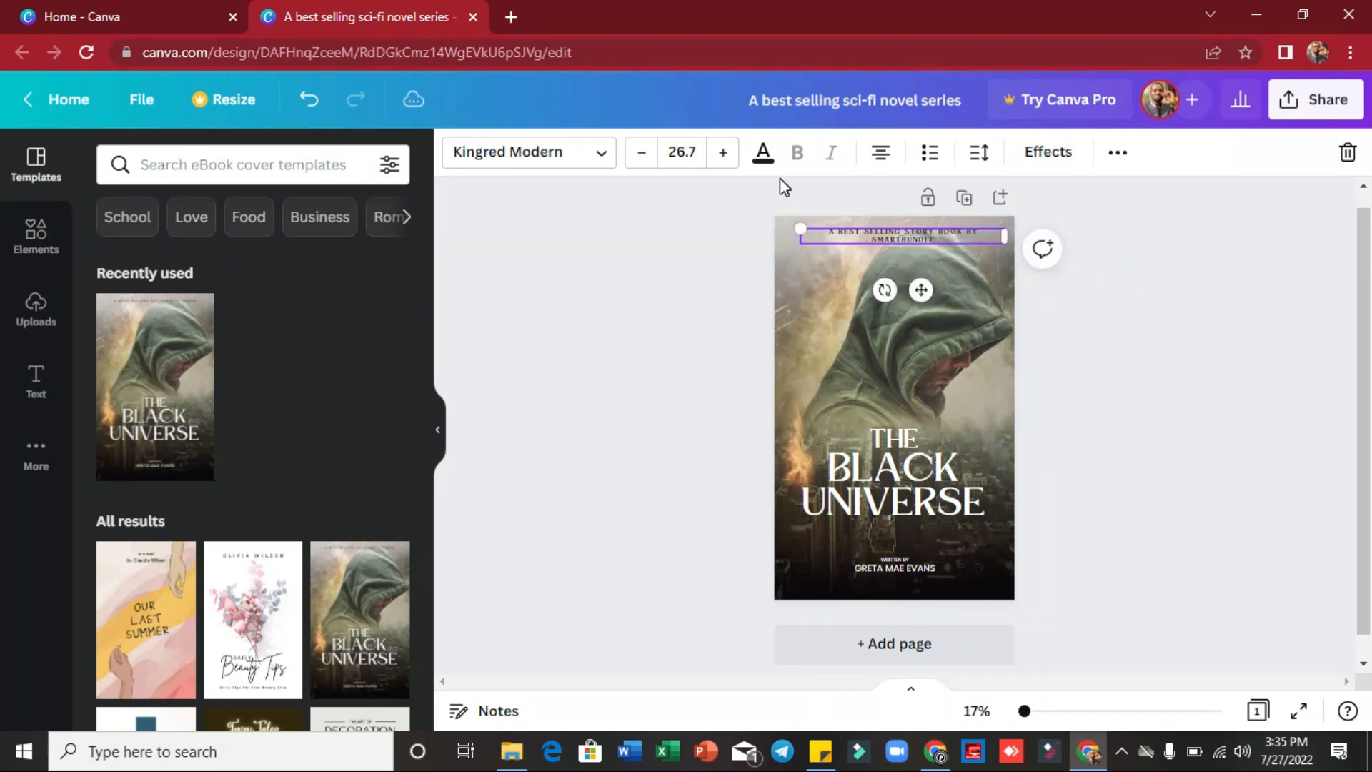
left_click(641, 151)
left_click(641, 151)
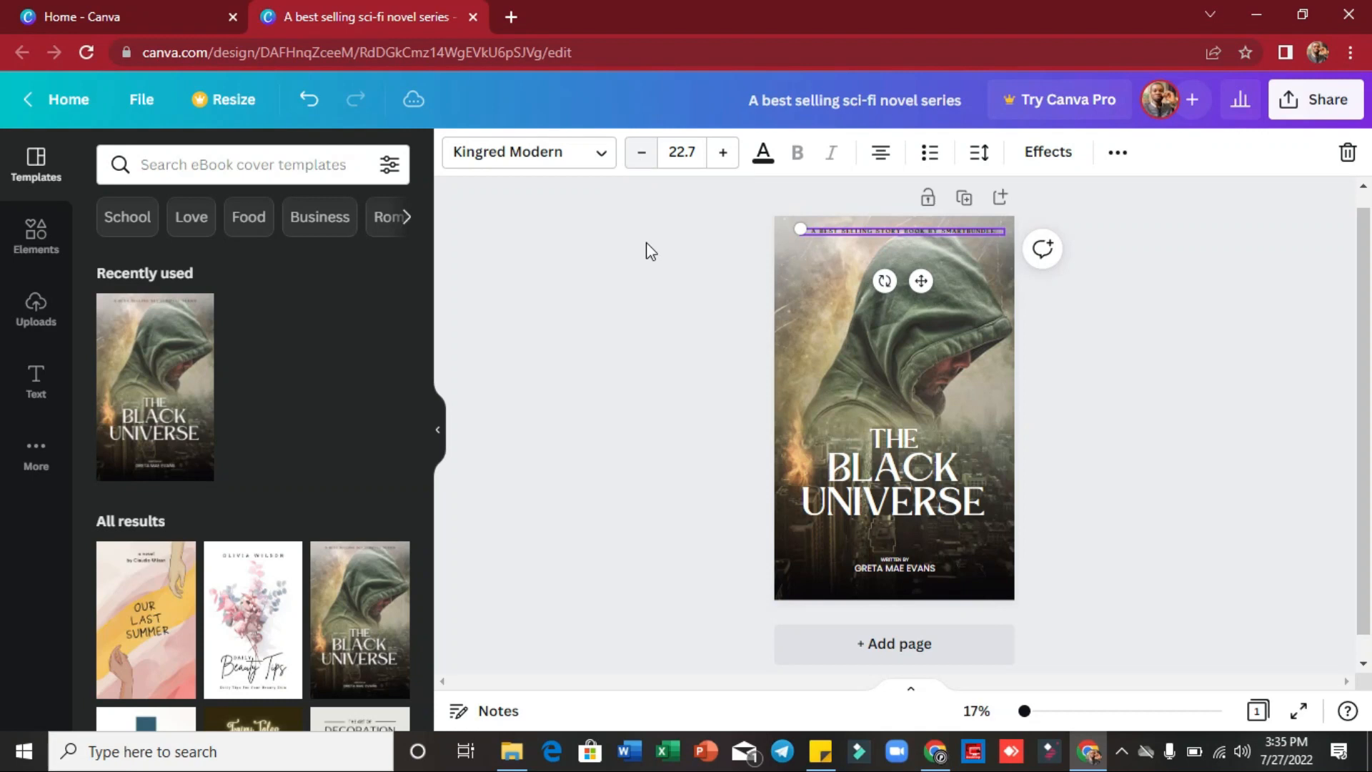
left_click(656, 309)
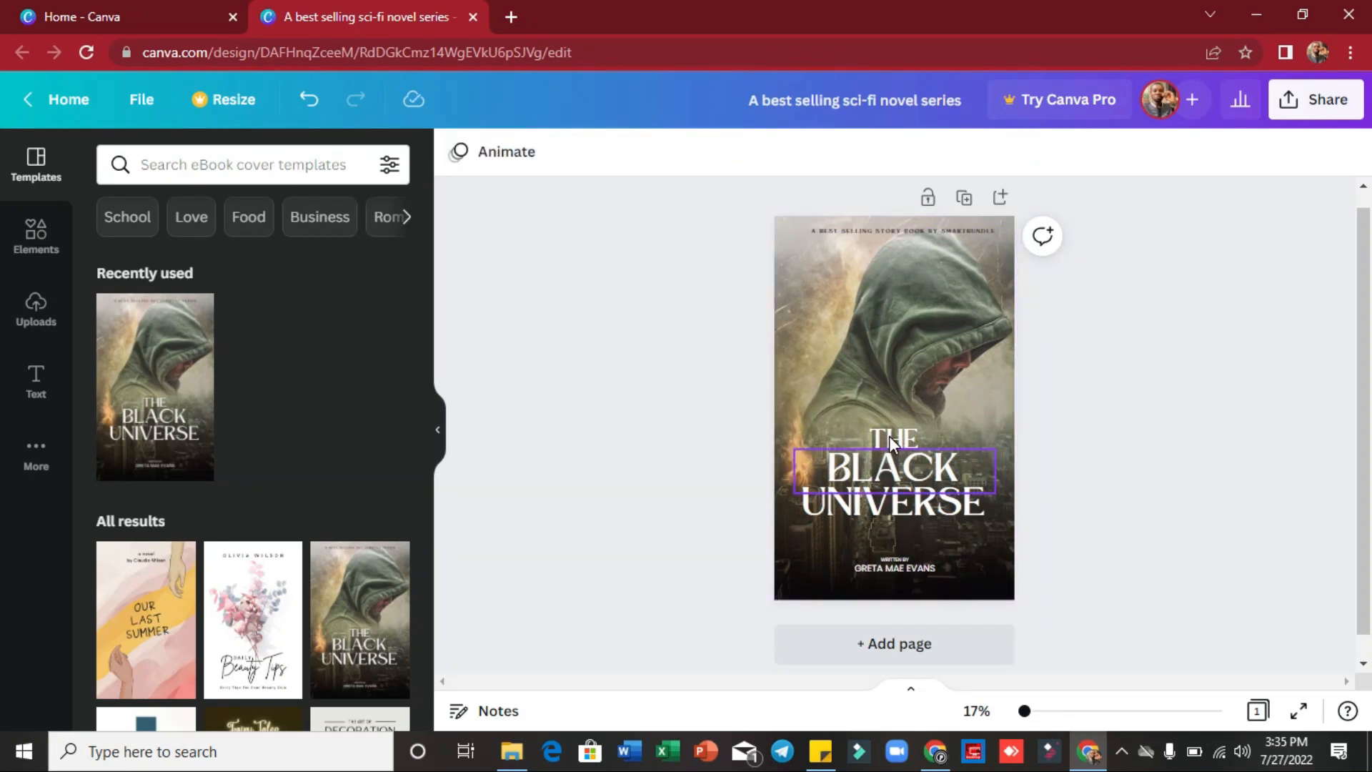
Replace the title word "THE" with "A"
left_click(913, 476)
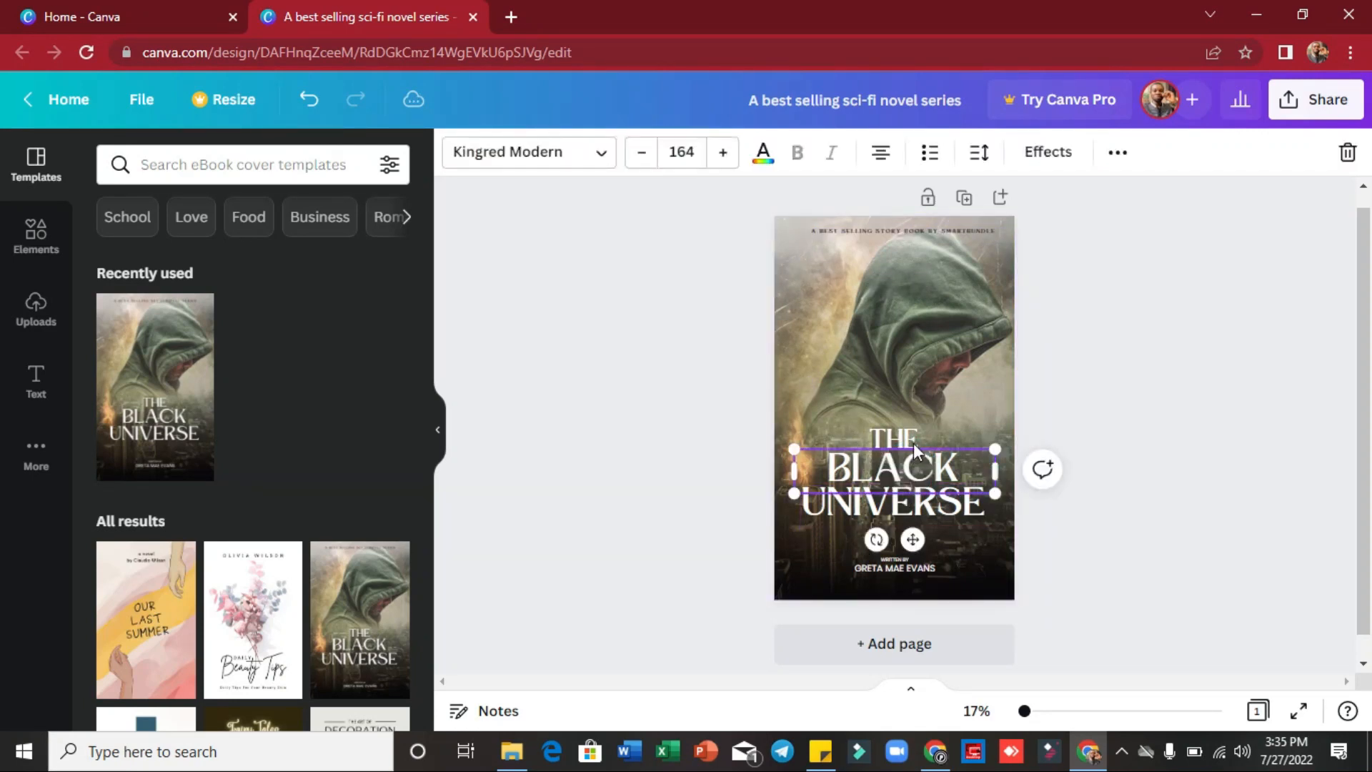
double_click(912, 438)
left_click(909, 433)
double_click(907, 426)
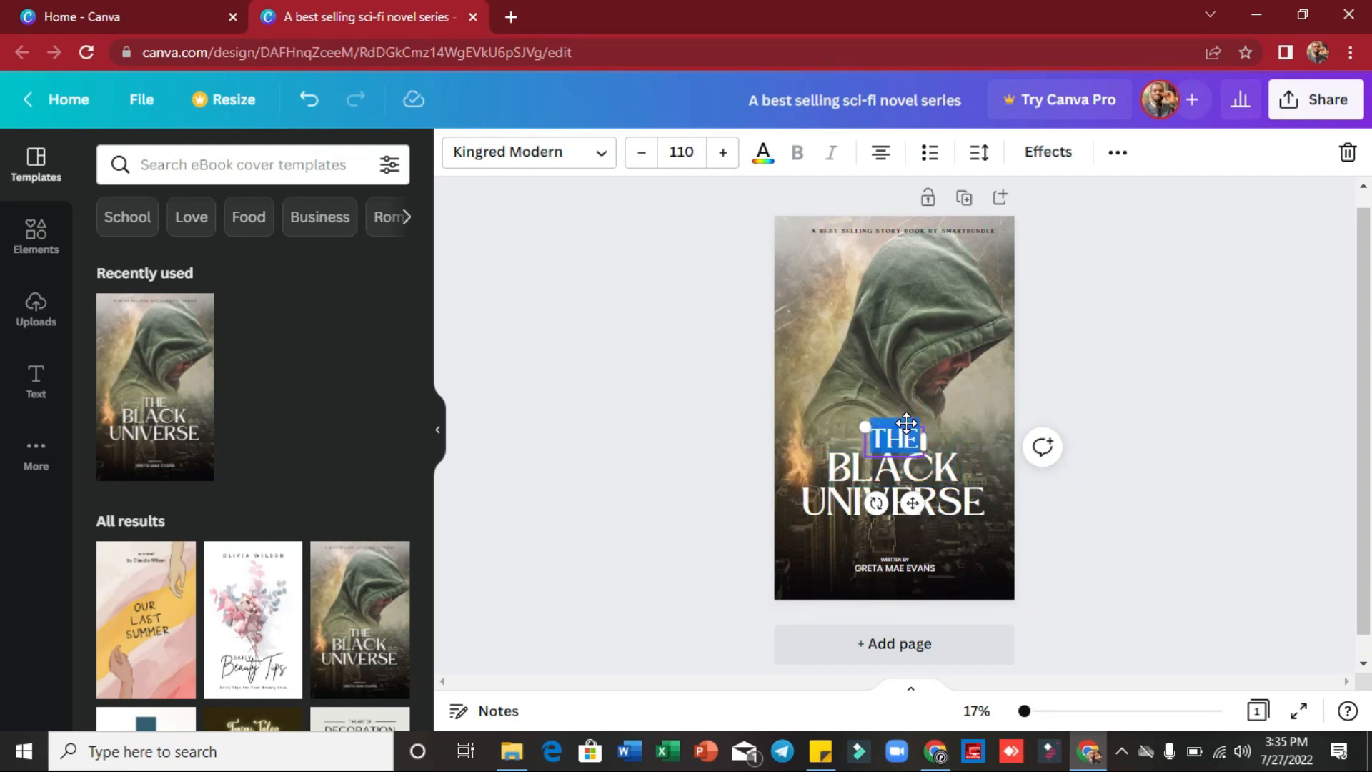
type("A")
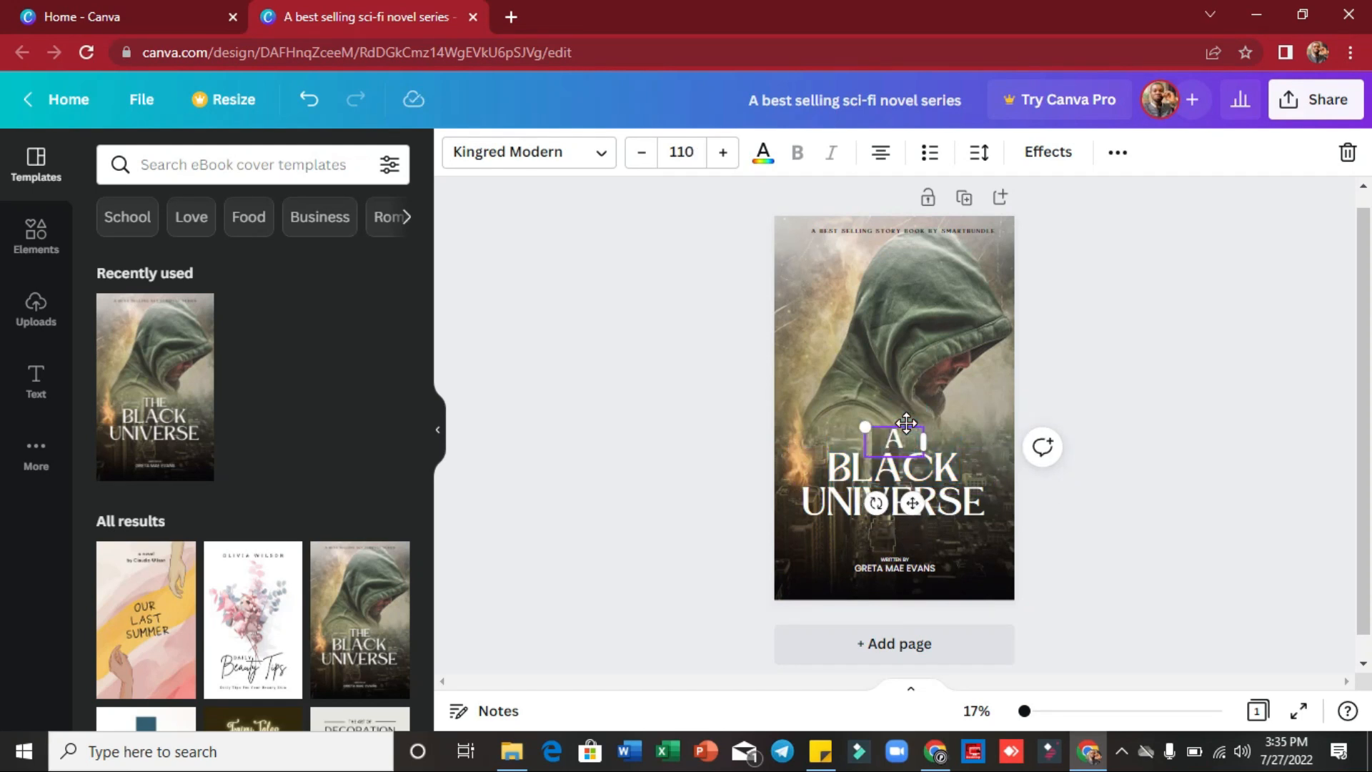
Replace the title words "BLACK" and "UNIVERSE" with "WHITE" and "LION"
left_click(878, 472)
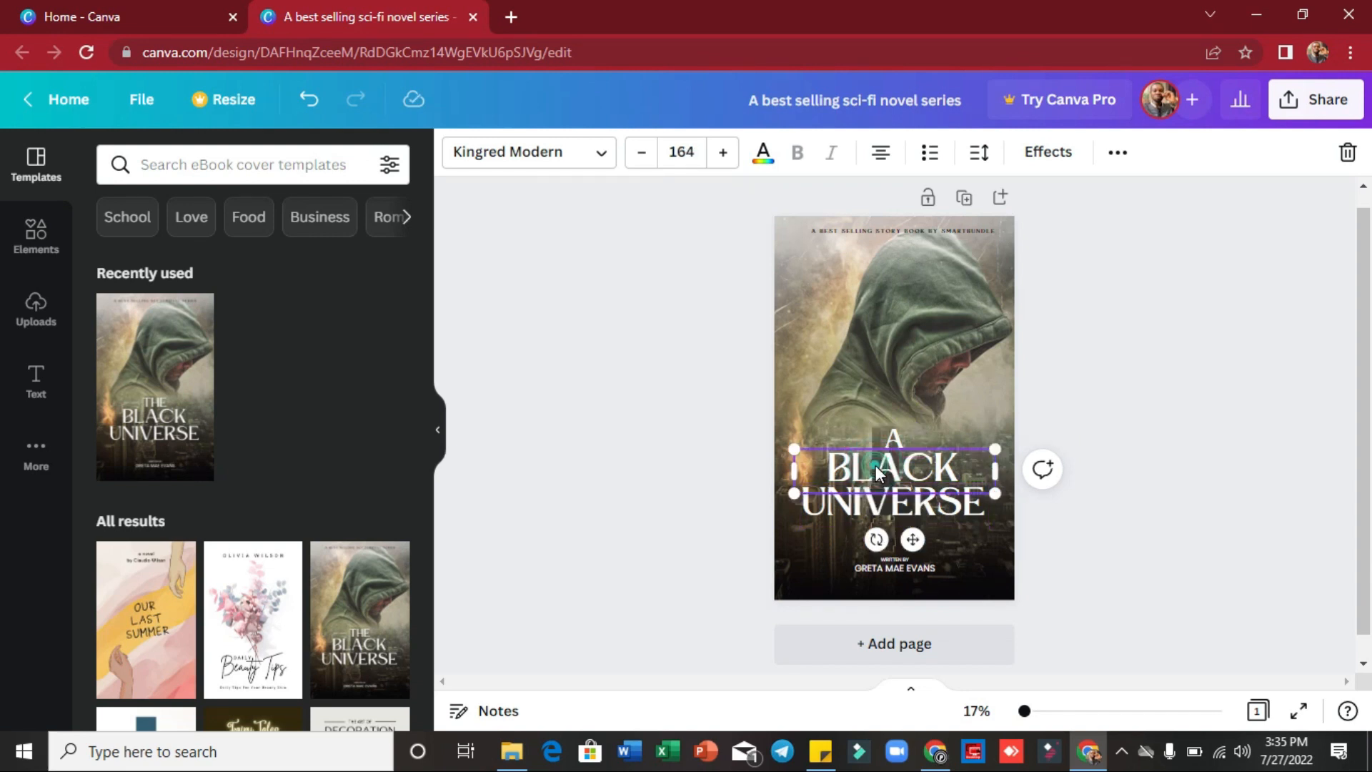
double_click(878, 472)
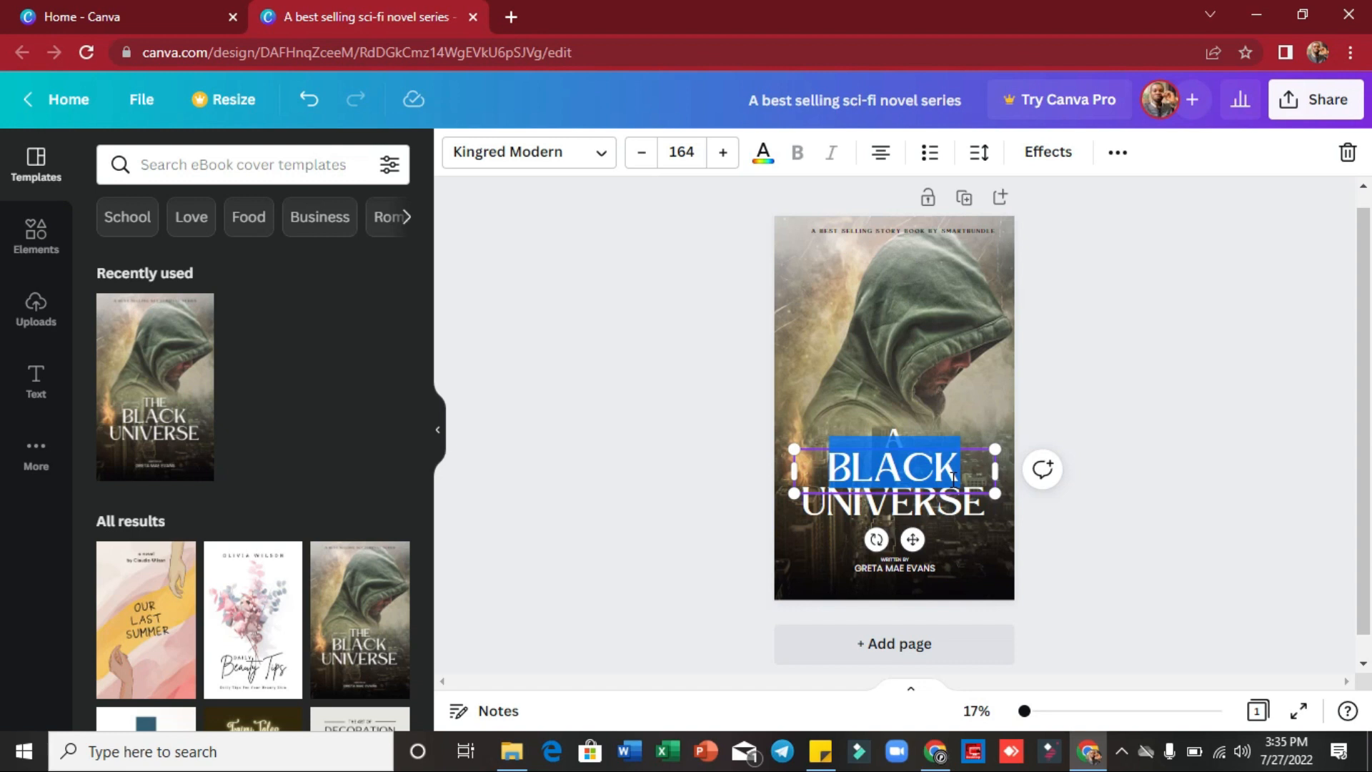
type("WHITE")
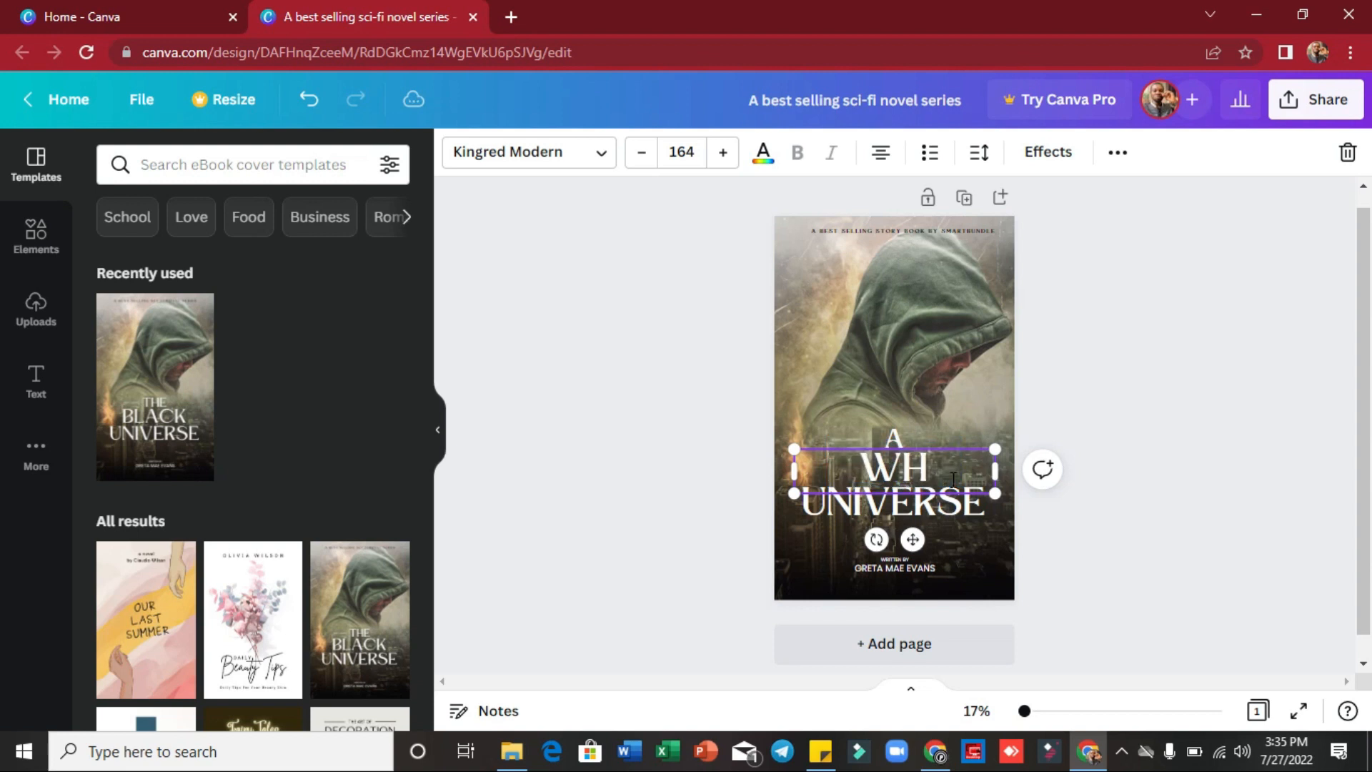
double_click(929, 509)
type("LION")
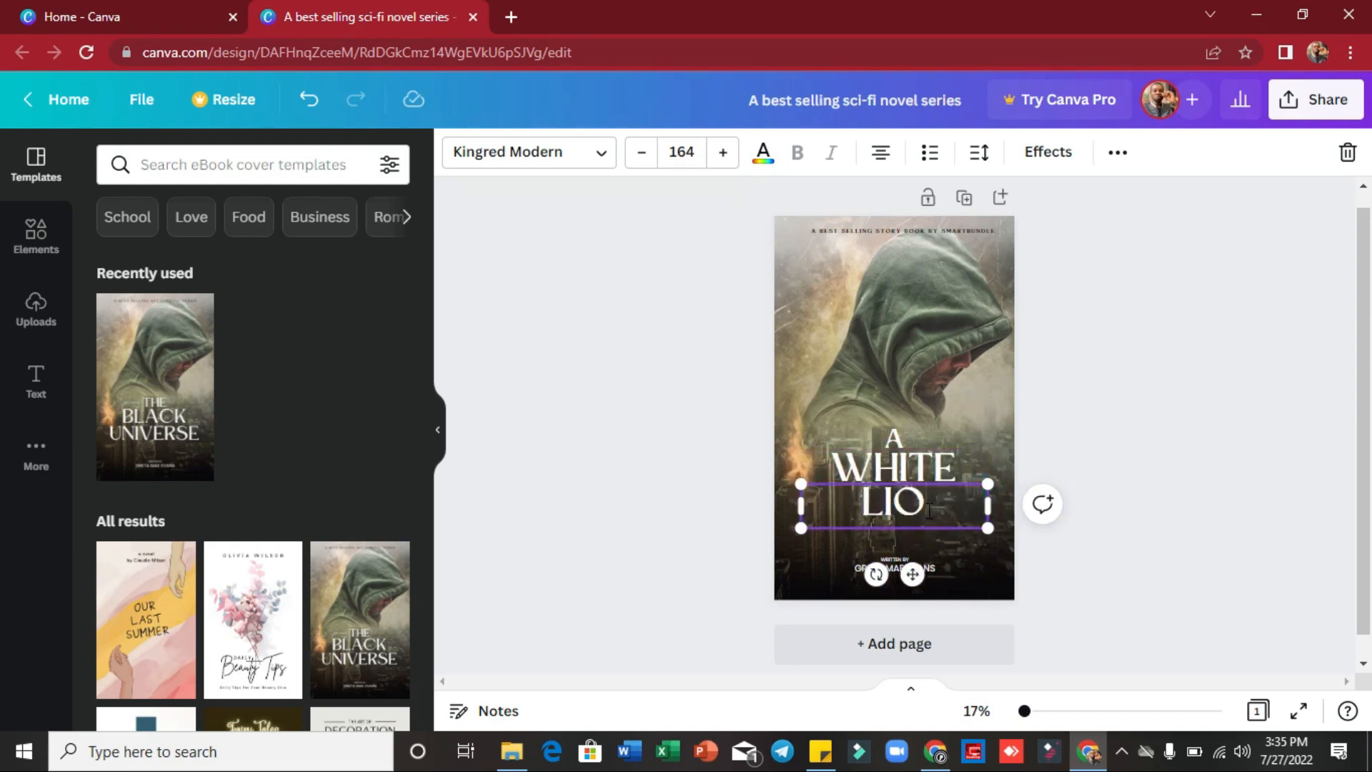
Change the small "WRITTEN BY" line below the title to "COMPOSED BY"
left_click(933, 566)
left_click(908, 553)
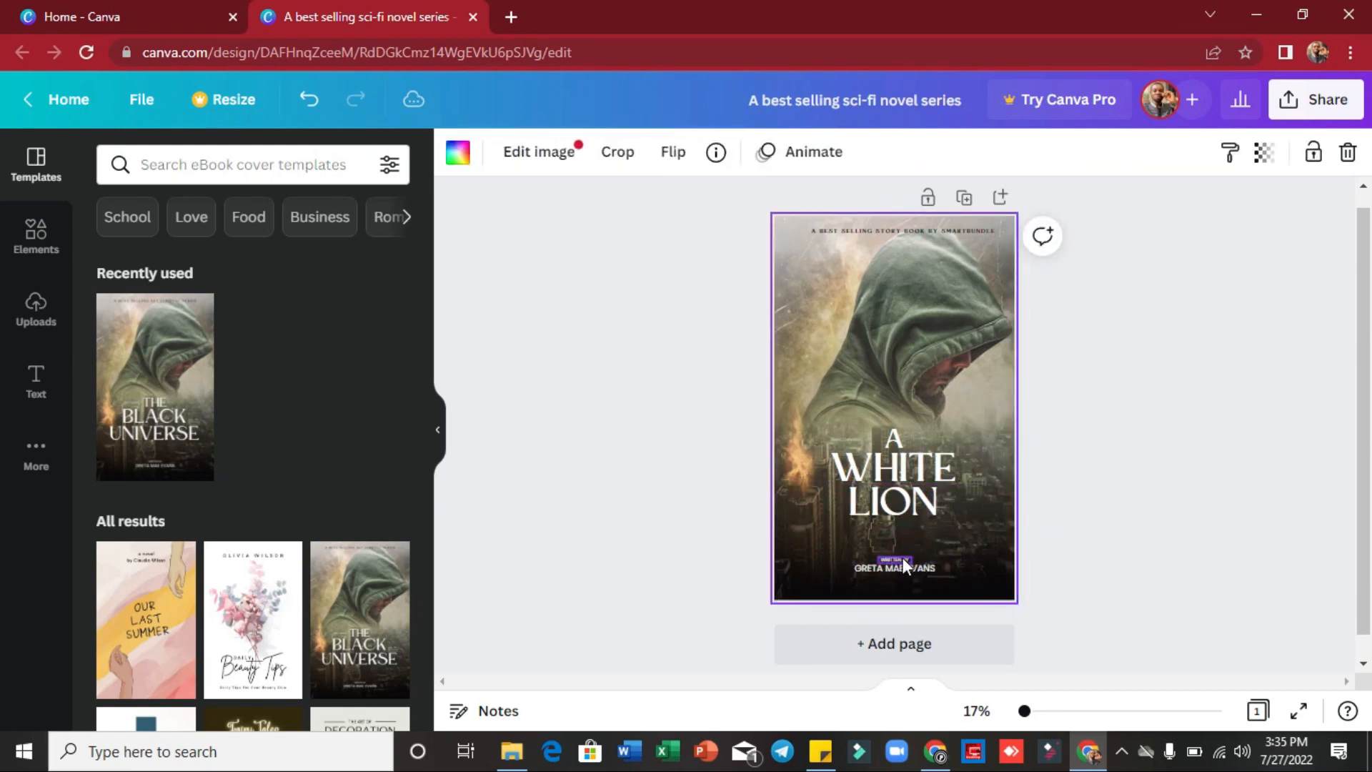
left_click(902, 559)
left_click_drag(1024, 718, 1026, 724)
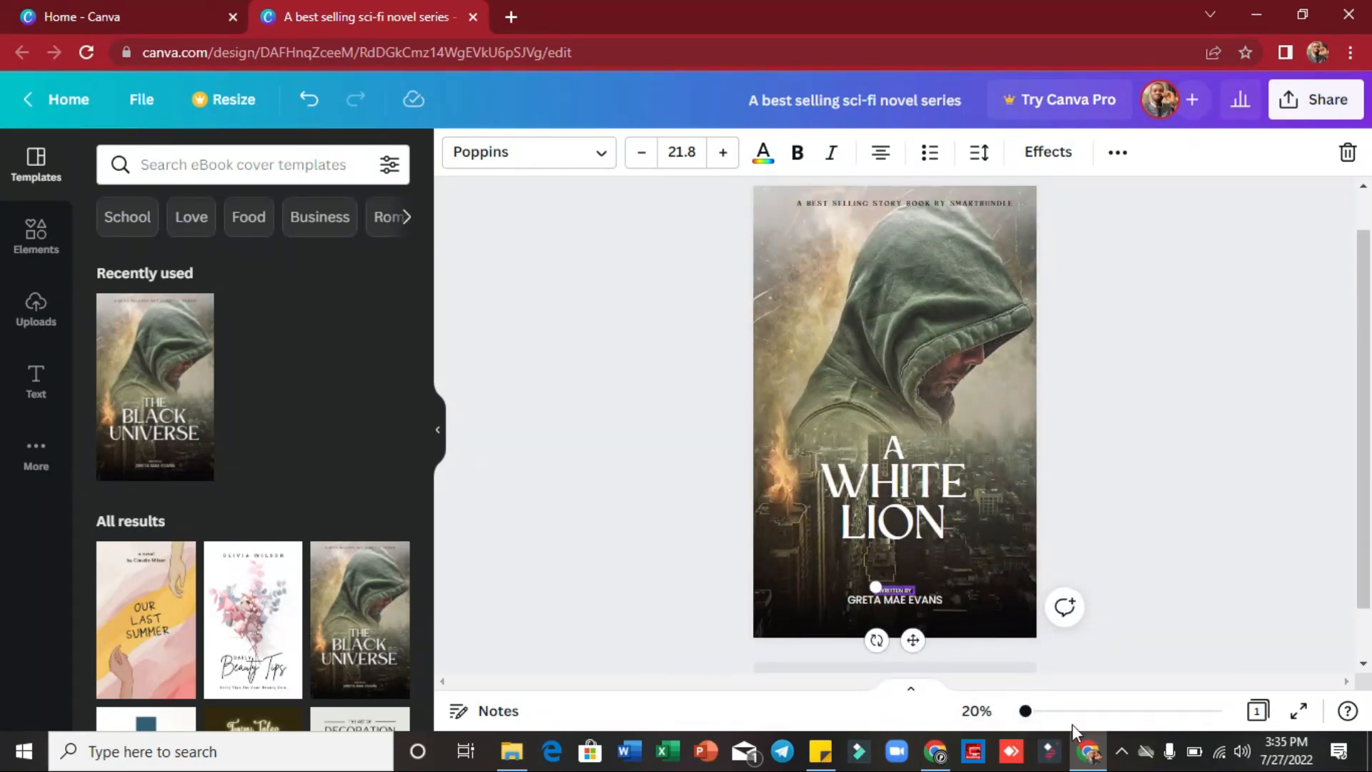
left_click_drag(1027, 712, 1128, 715)
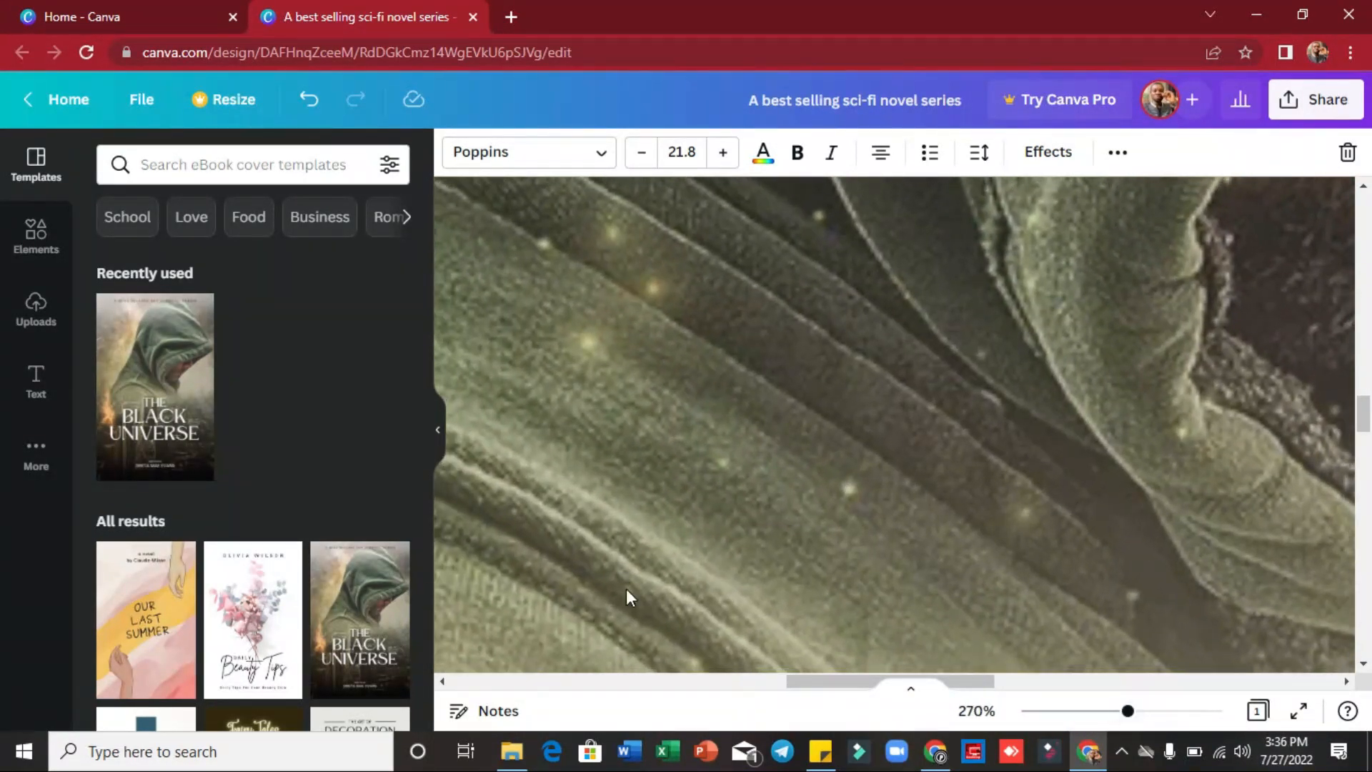
left_click(438, 437)
left_click_drag(1128, 713, 1026, 712)
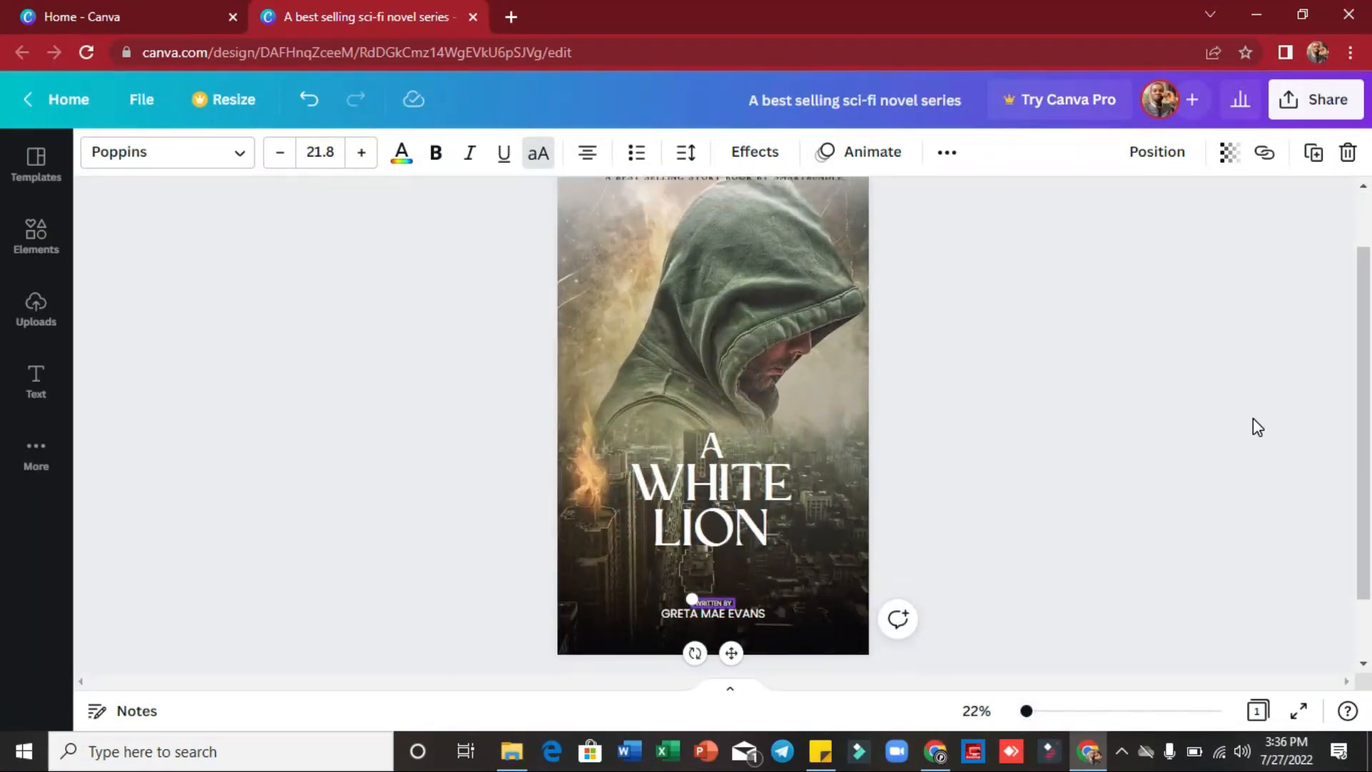
left_click_drag(1366, 341, 1366, 411)
left_click(956, 527)
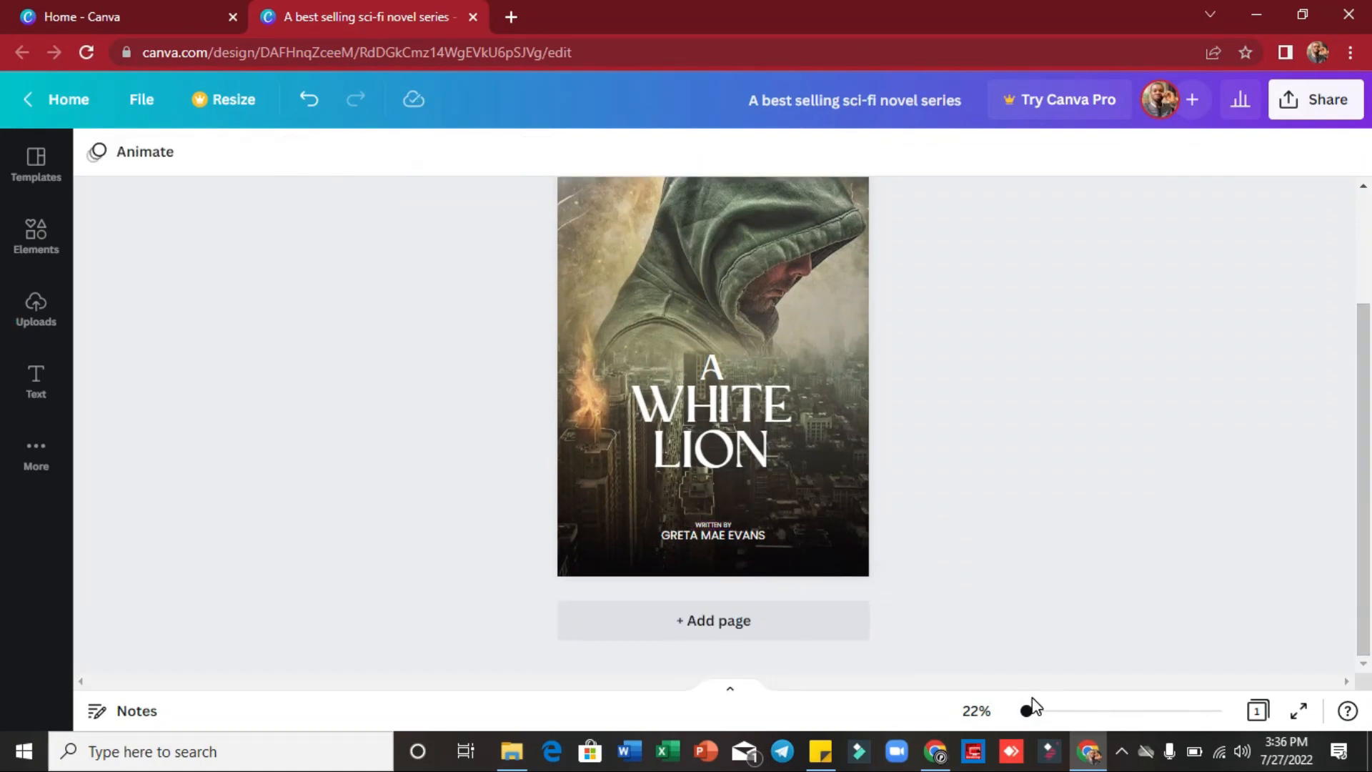
left_click_drag(1026, 715, 1032, 713)
left_click_drag(1364, 407, 1365, 449)
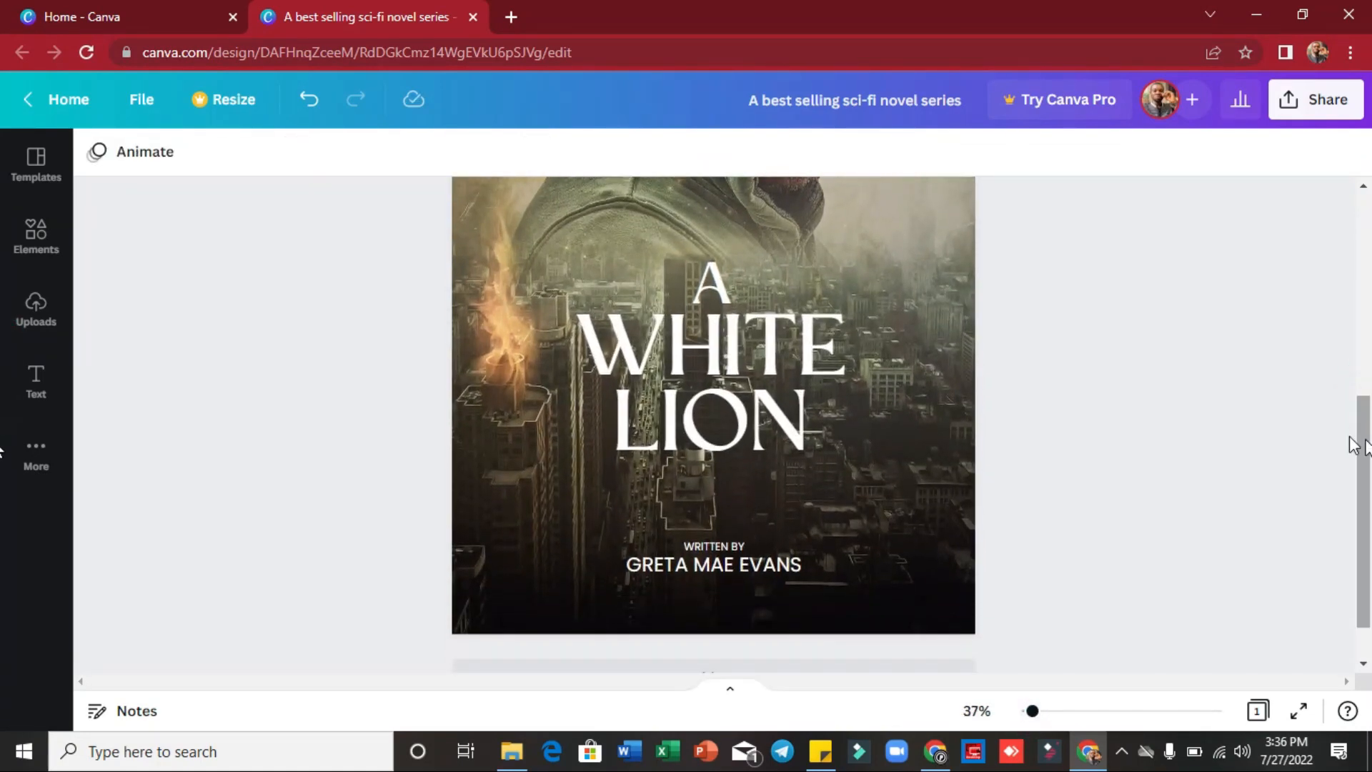
left_click(719, 548)
left_click(719, 548)
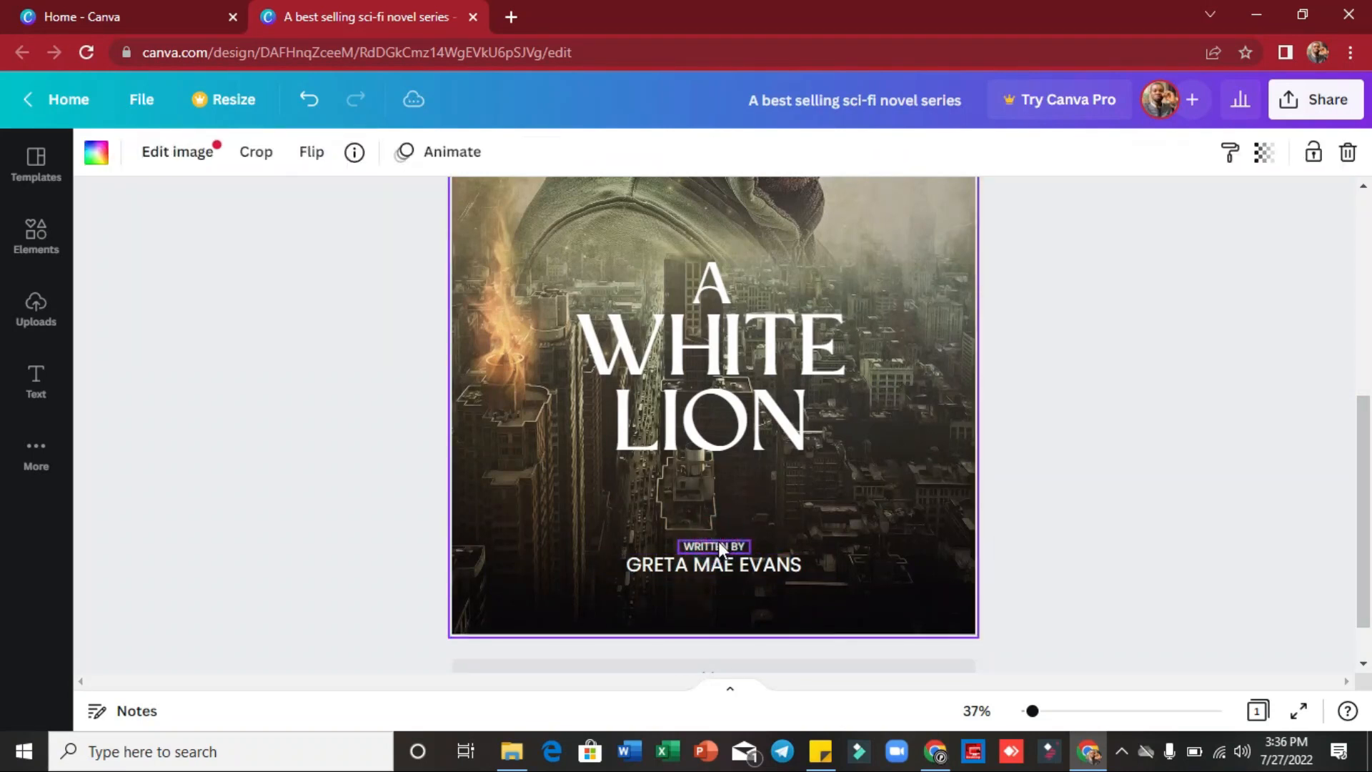
left_click(720, 548)
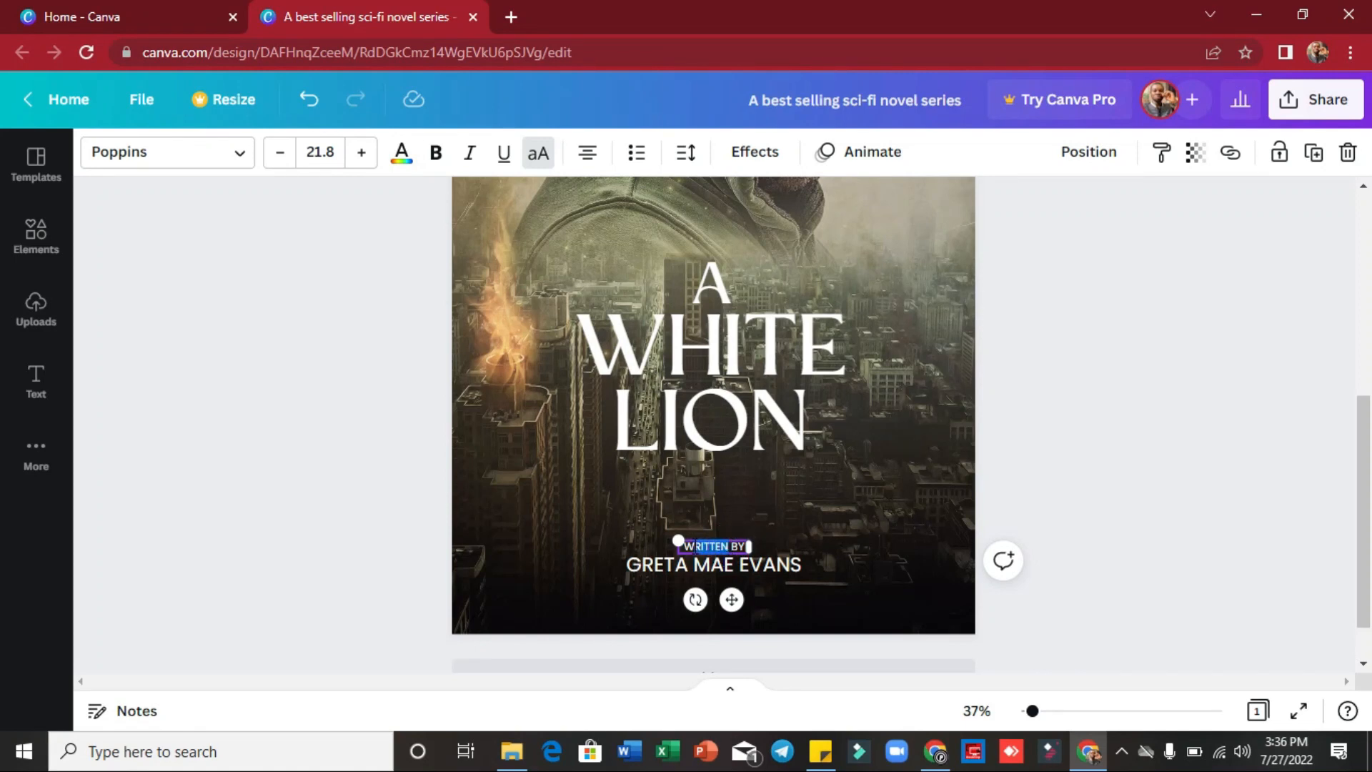
type("COMPOSED")
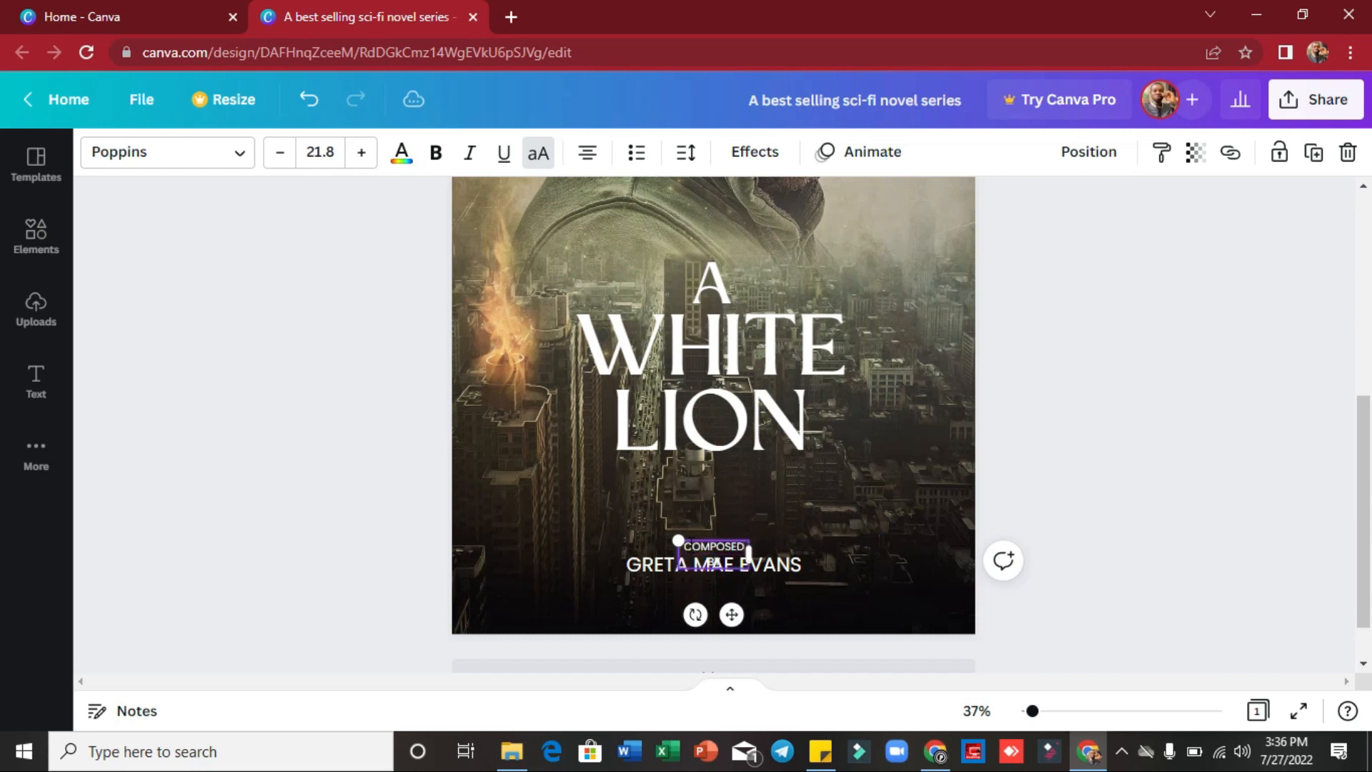
Reduce the font size of the "COMPOSED BY" line to 18.8 so it fits on one line
left_click(280, 156)
left_click(280, 153)
left_click(280, 154)
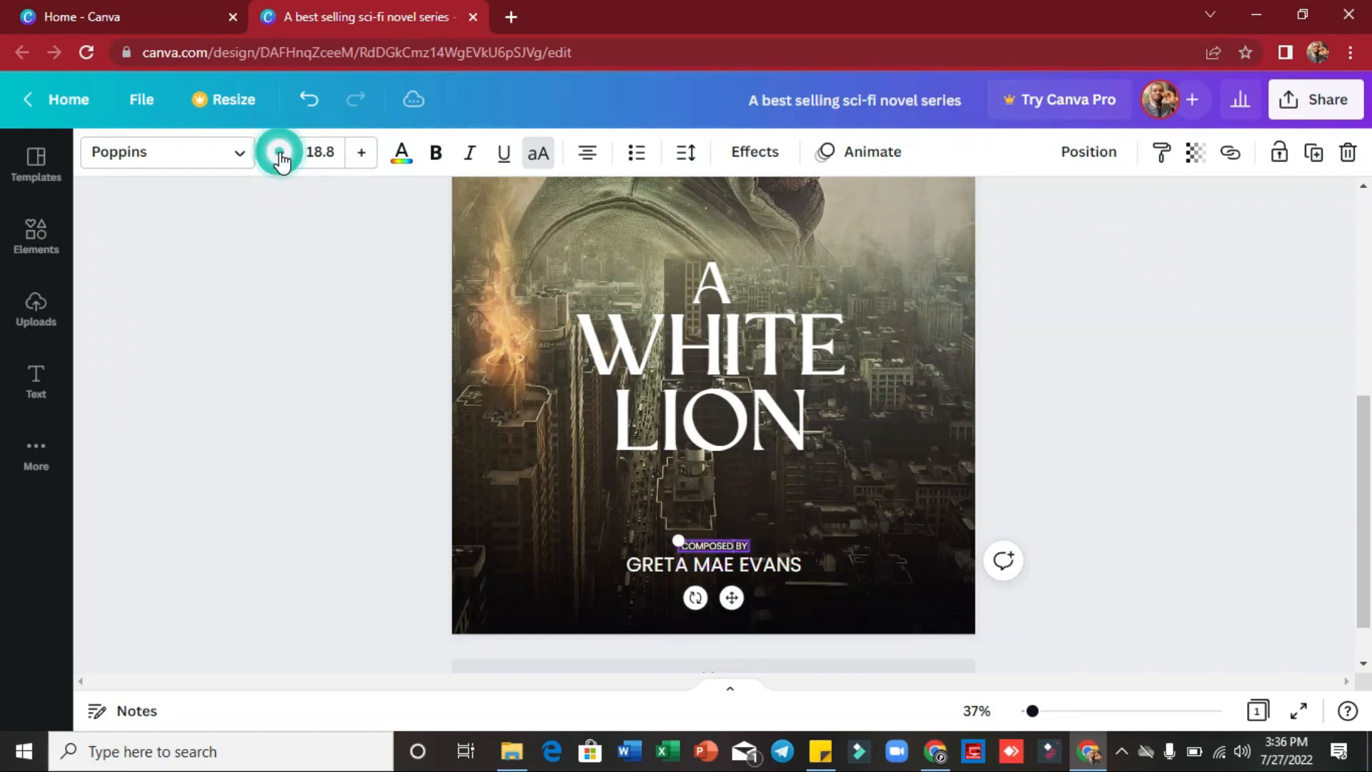
Replace the author name under "COMPOSED BY" with "SMARTBUNDLE" and move it slightly down
left_click(765, 568)
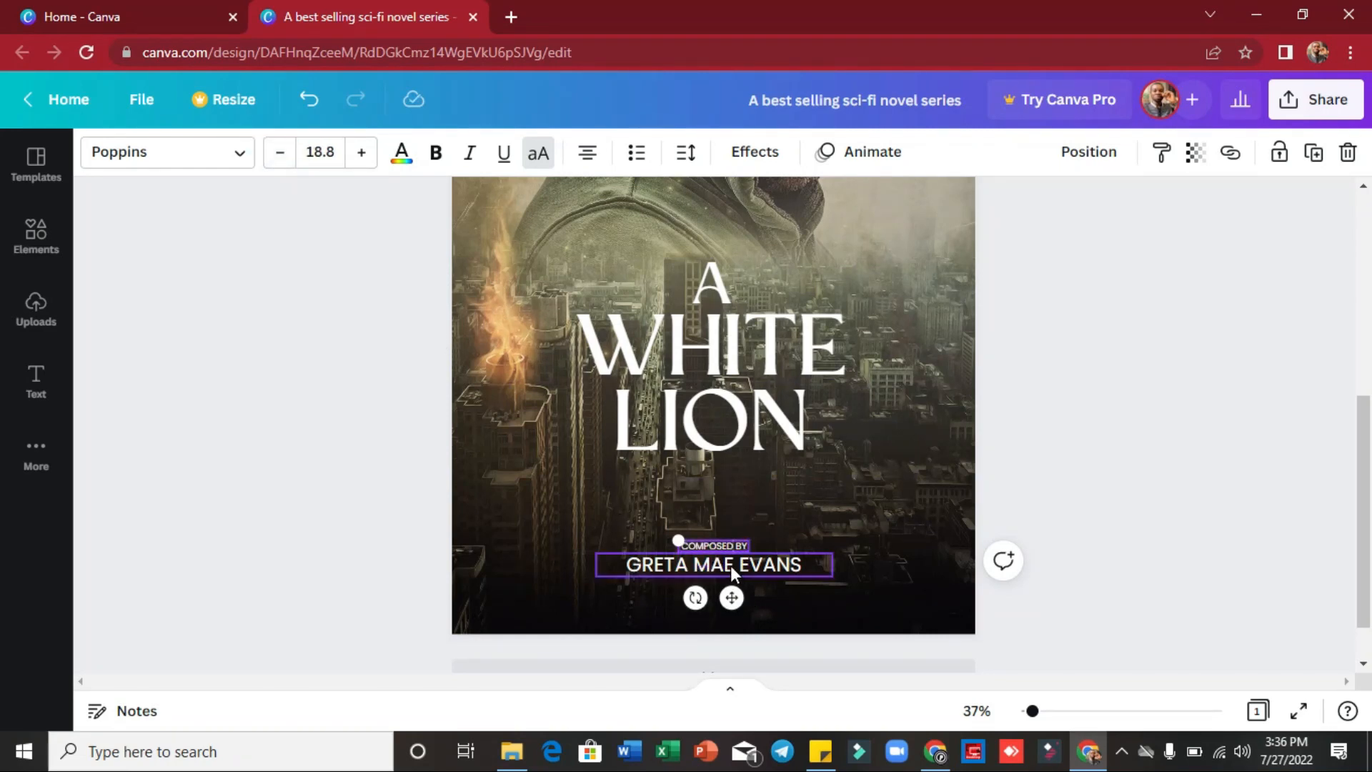
left_click(777, 561)
type("SMA")
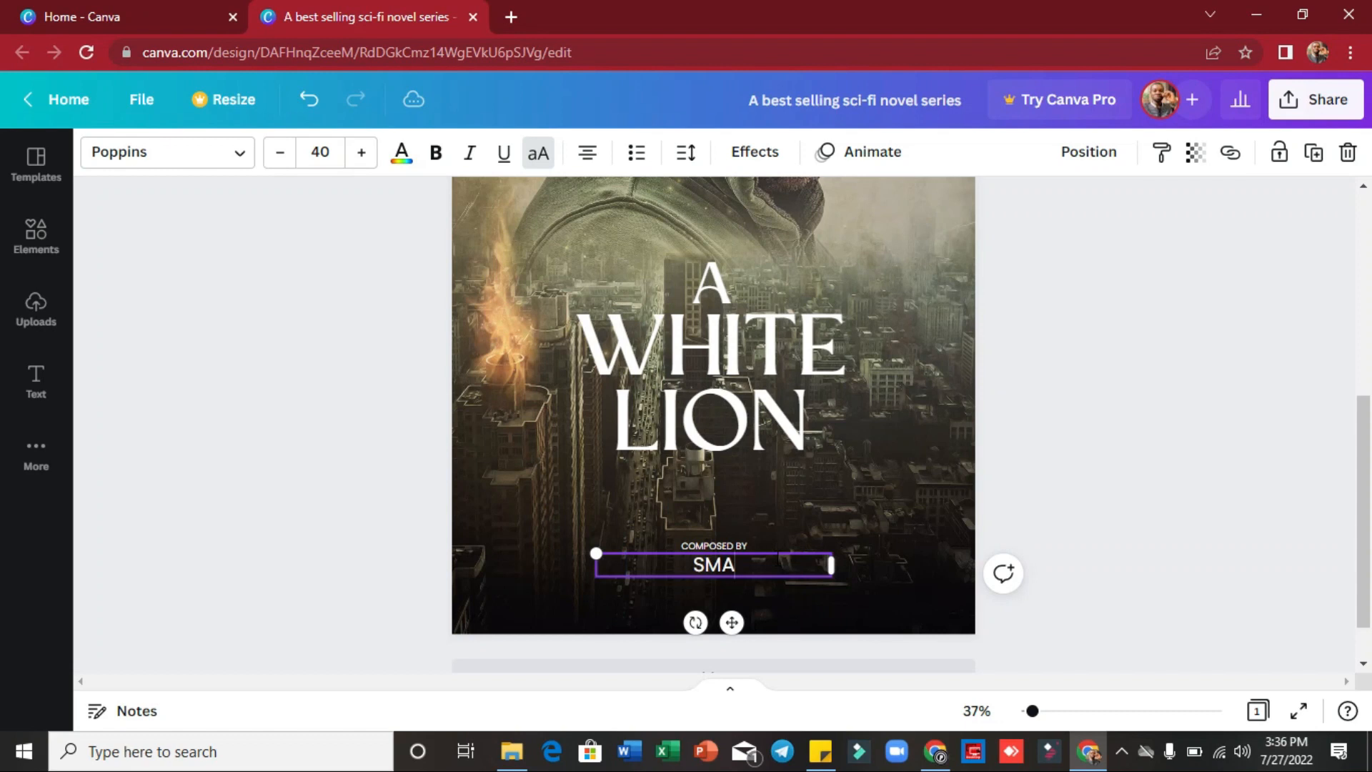
type("RTBUNDLE")
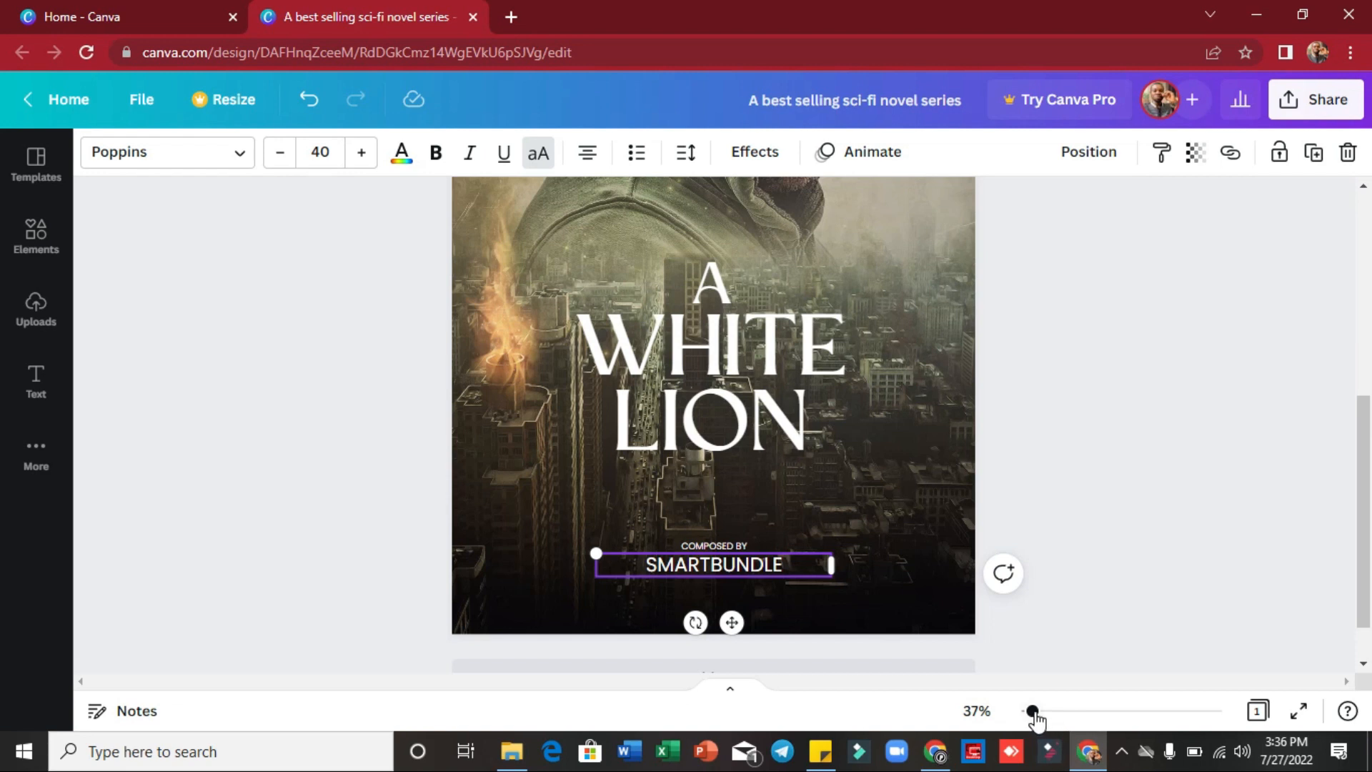
left_click_drag(734, 622, 733, 627)
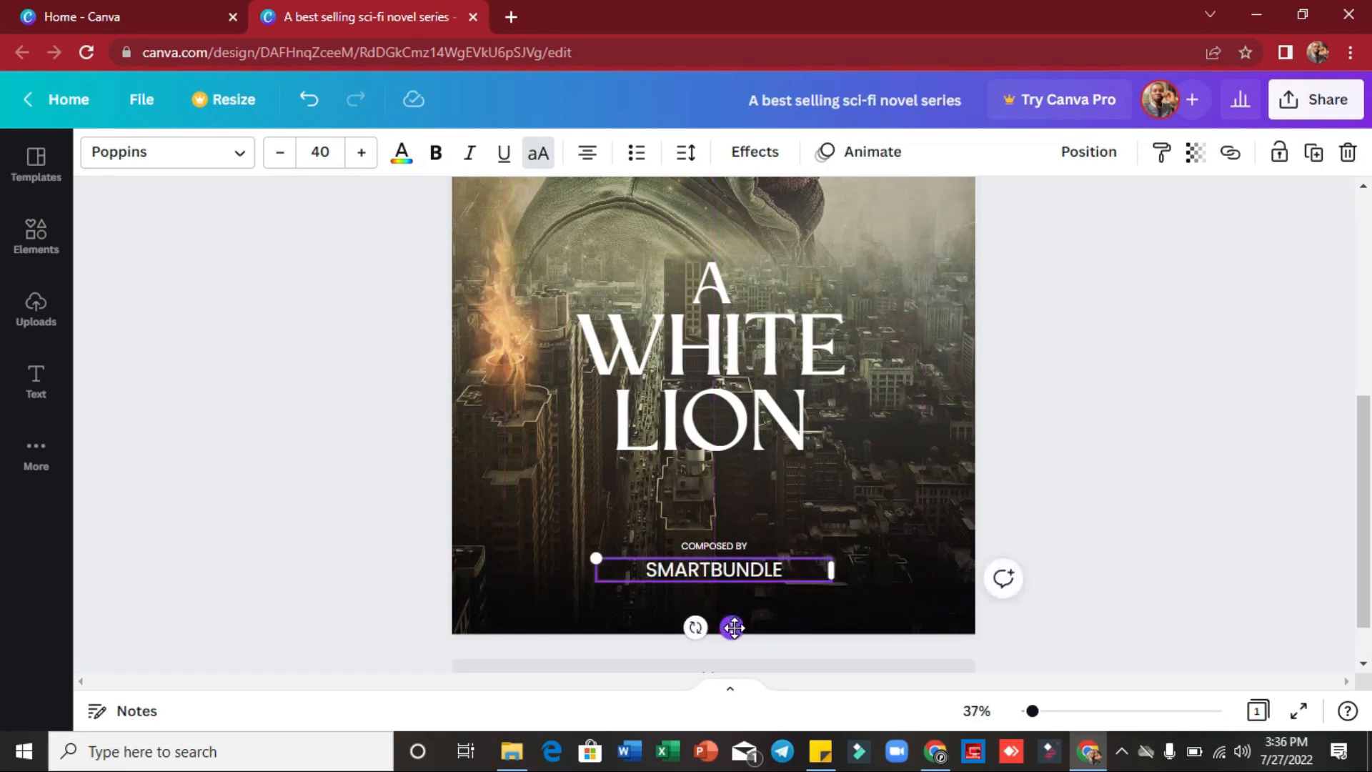
left_click_drag(1032, 711, 1027, 717)
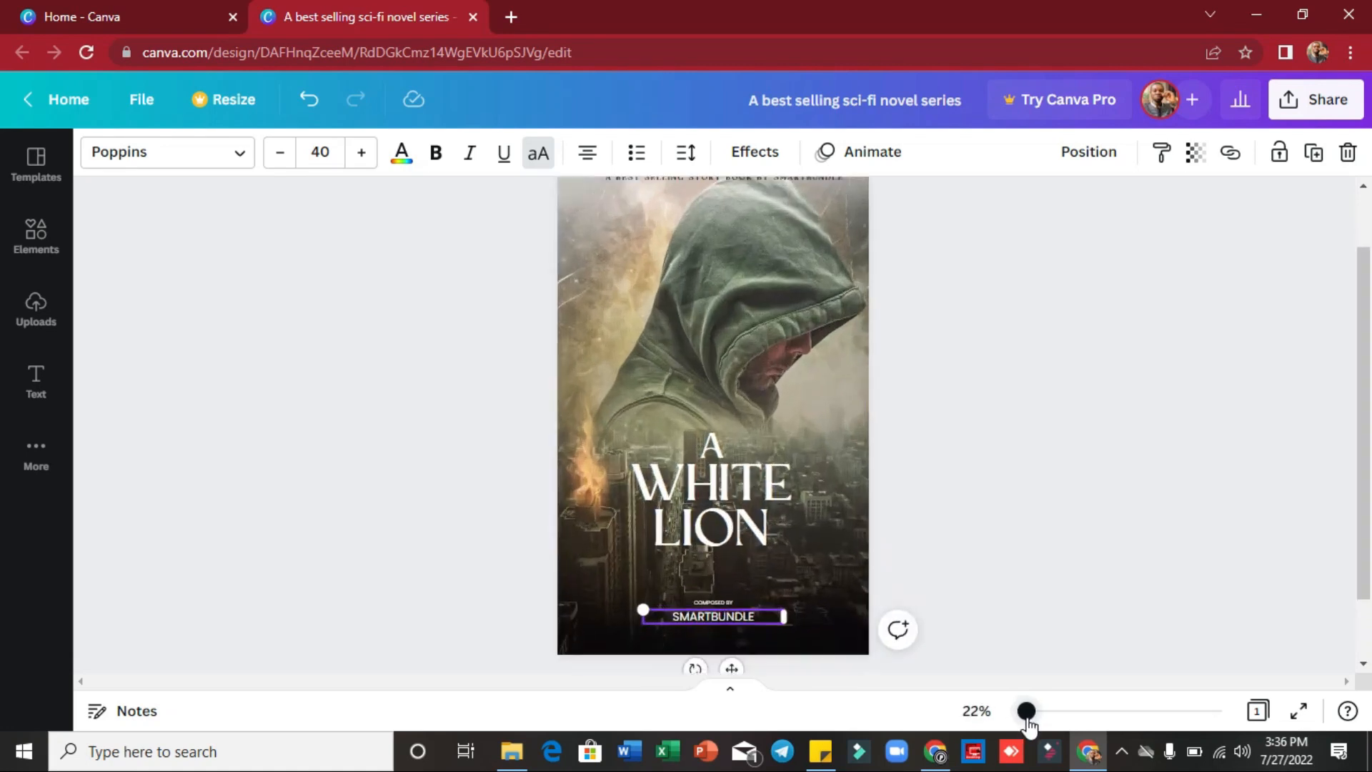
Search Canva's elements for "white lion"
left_click(804, 374)
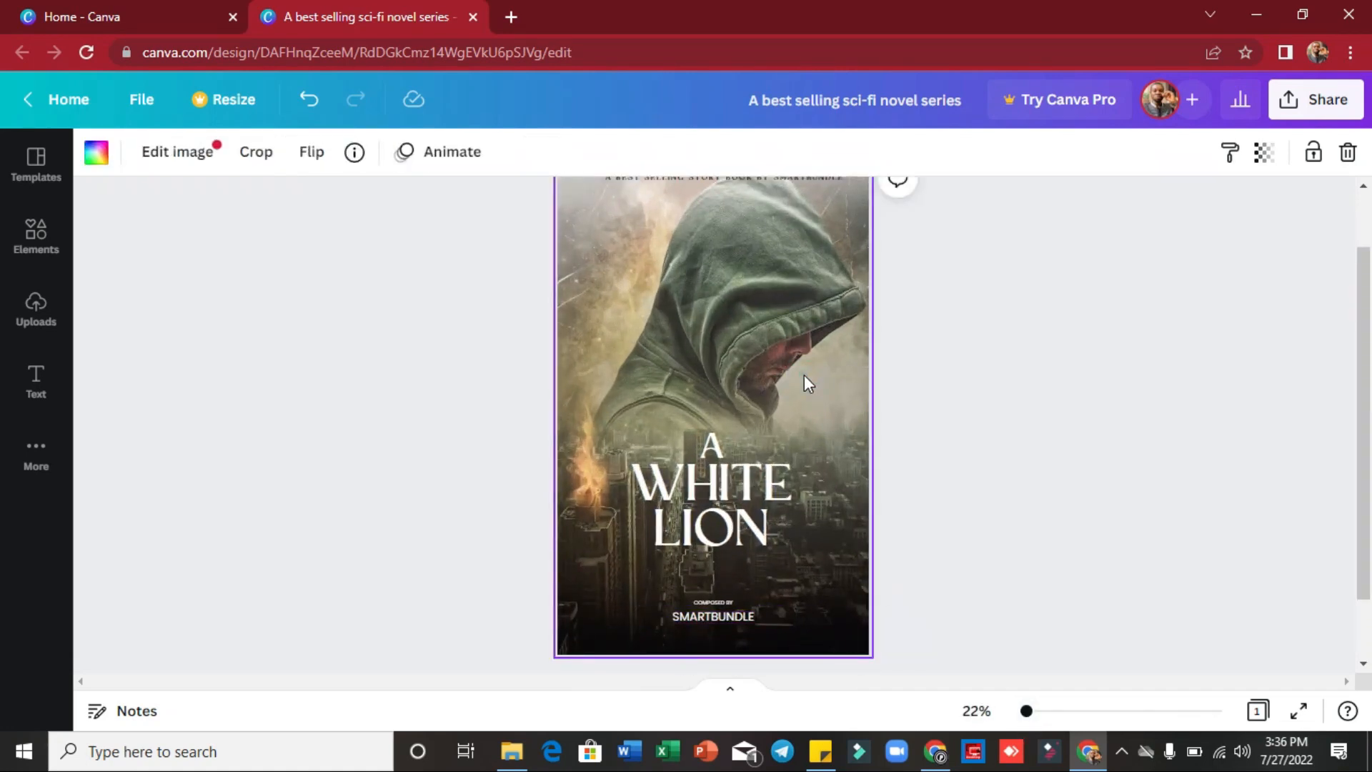
left_click(36, 231)
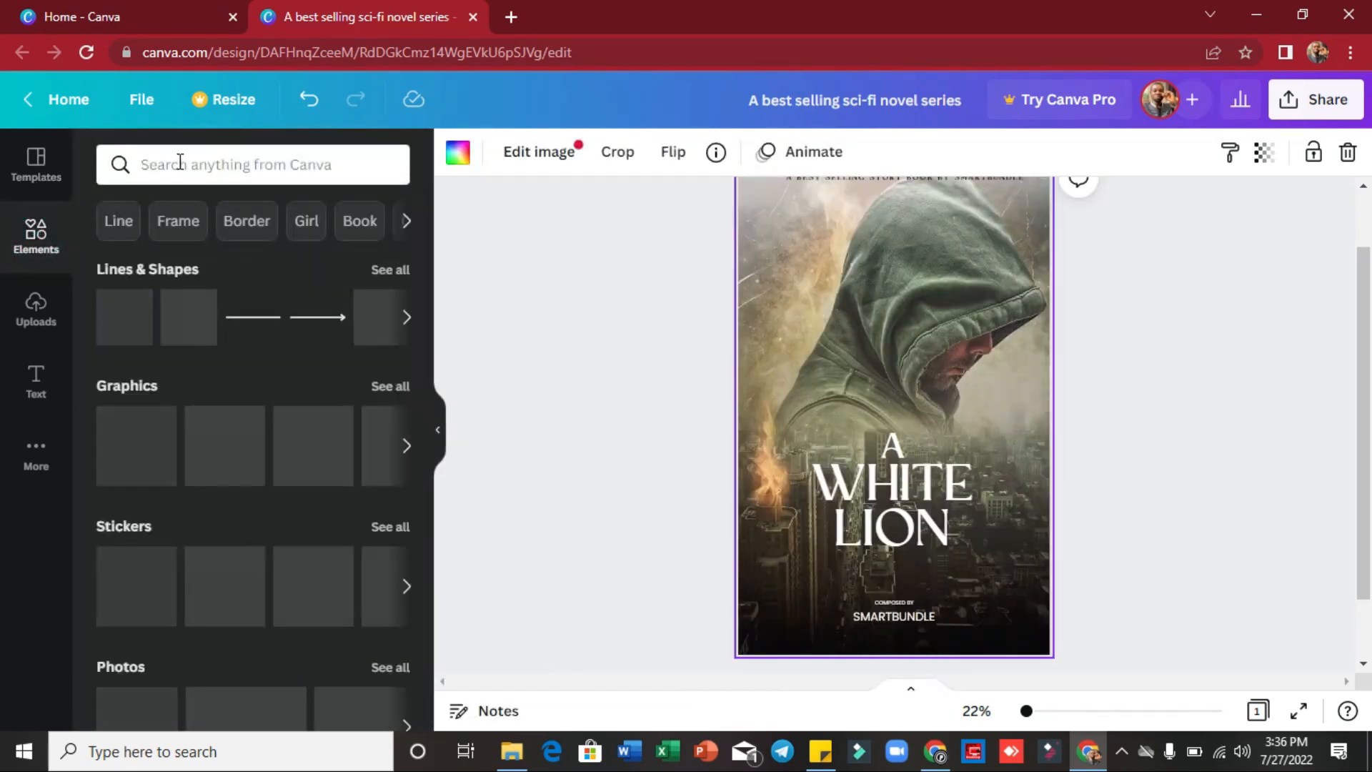
left_click(180, 163)
type("white lion")
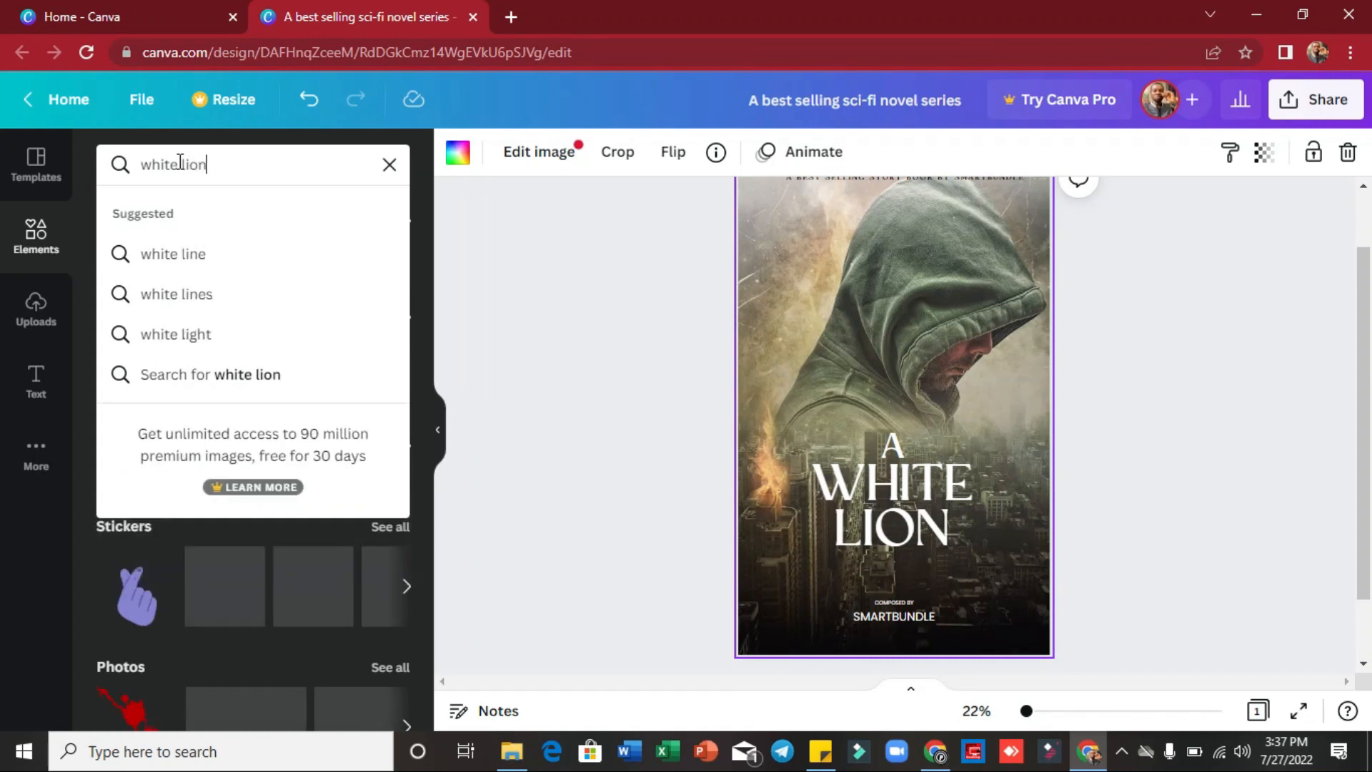
key("Return")
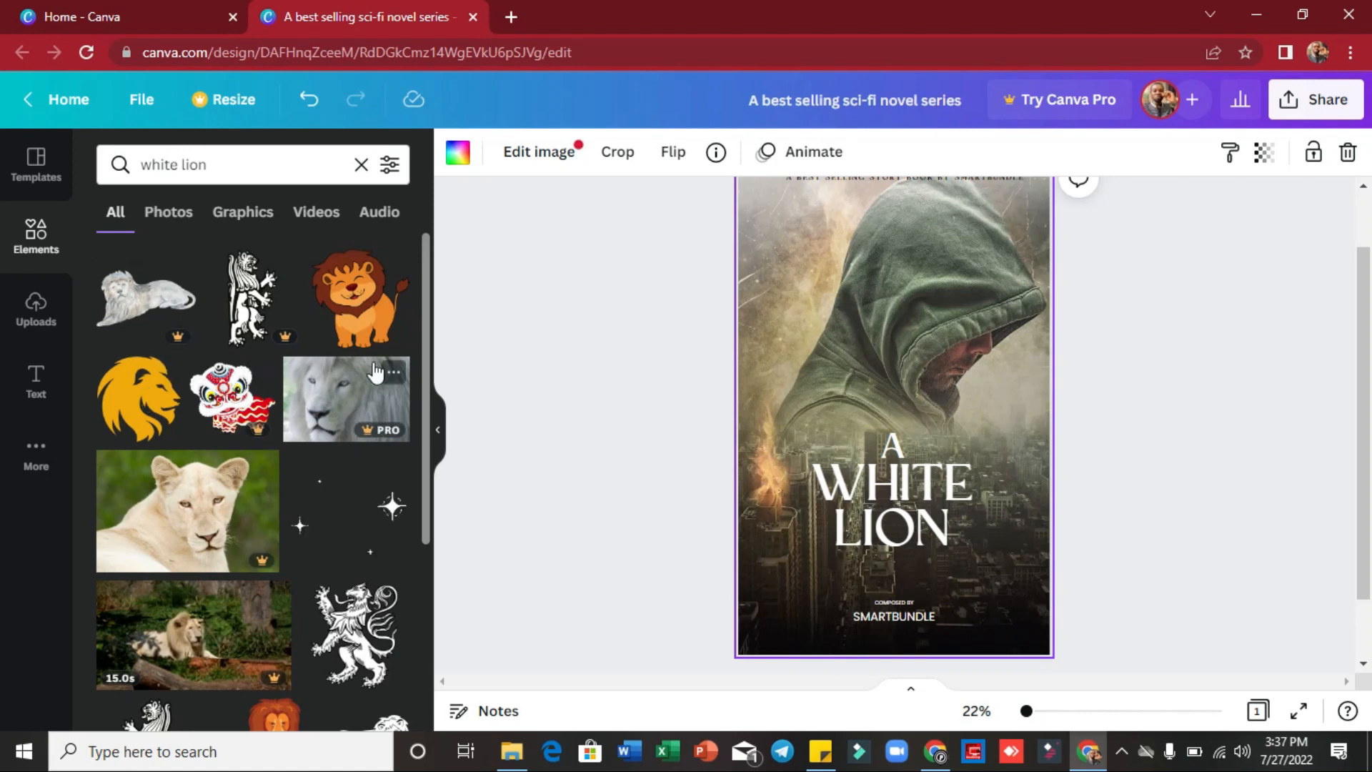
Limit the results to photos and replace the cover's background image with the free golden-brown close-up of a lion's face
left_click_drag(426, 257, 437, 355)
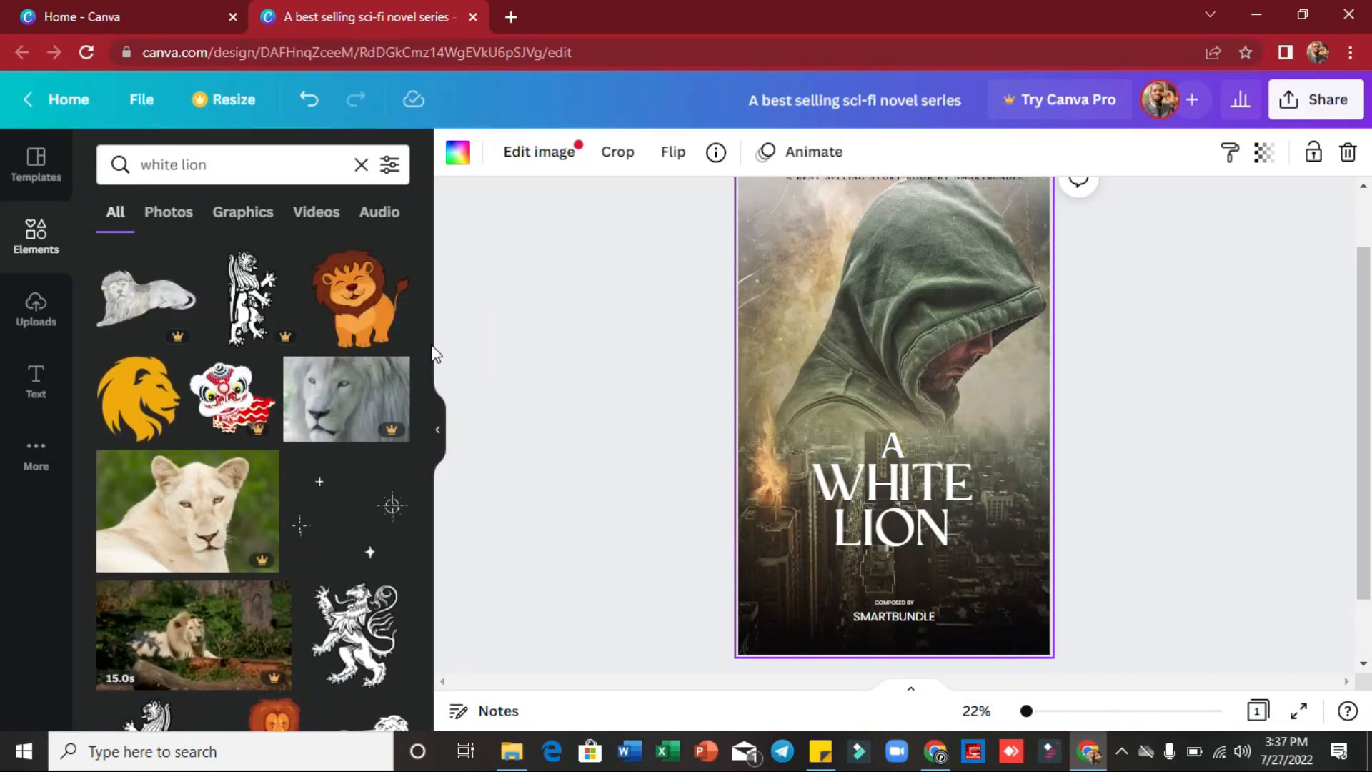
left_click(164, 213)
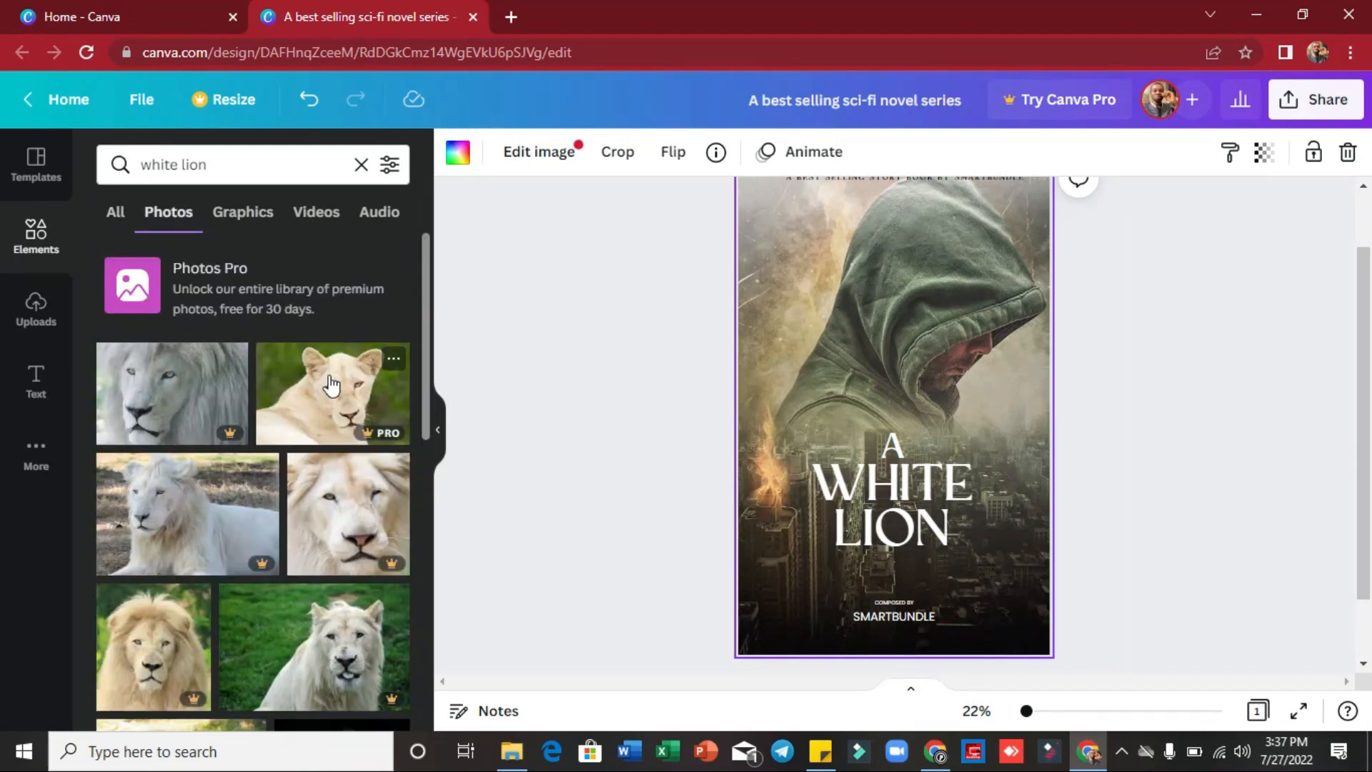
left_click_drag(429, 293, 418, 556)
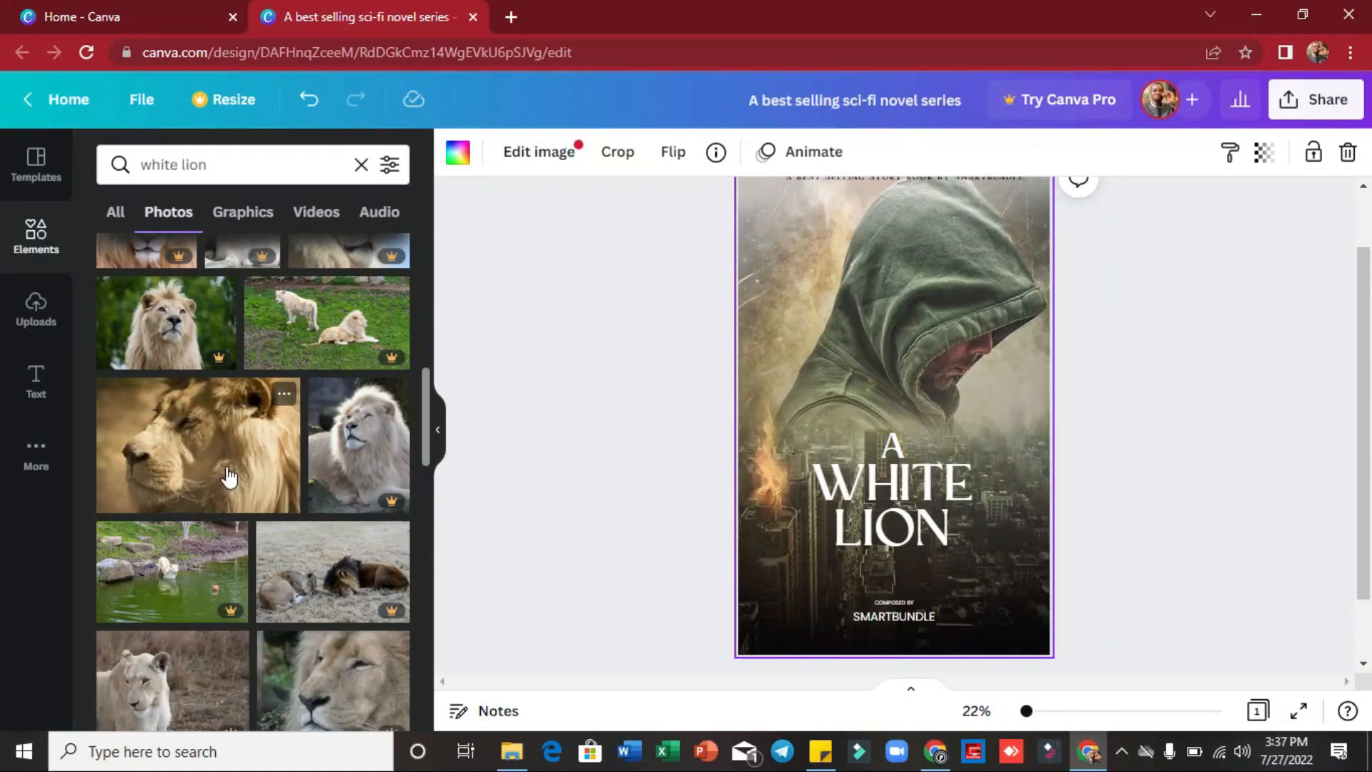
left_click_drag(228, 475, 769, 422)
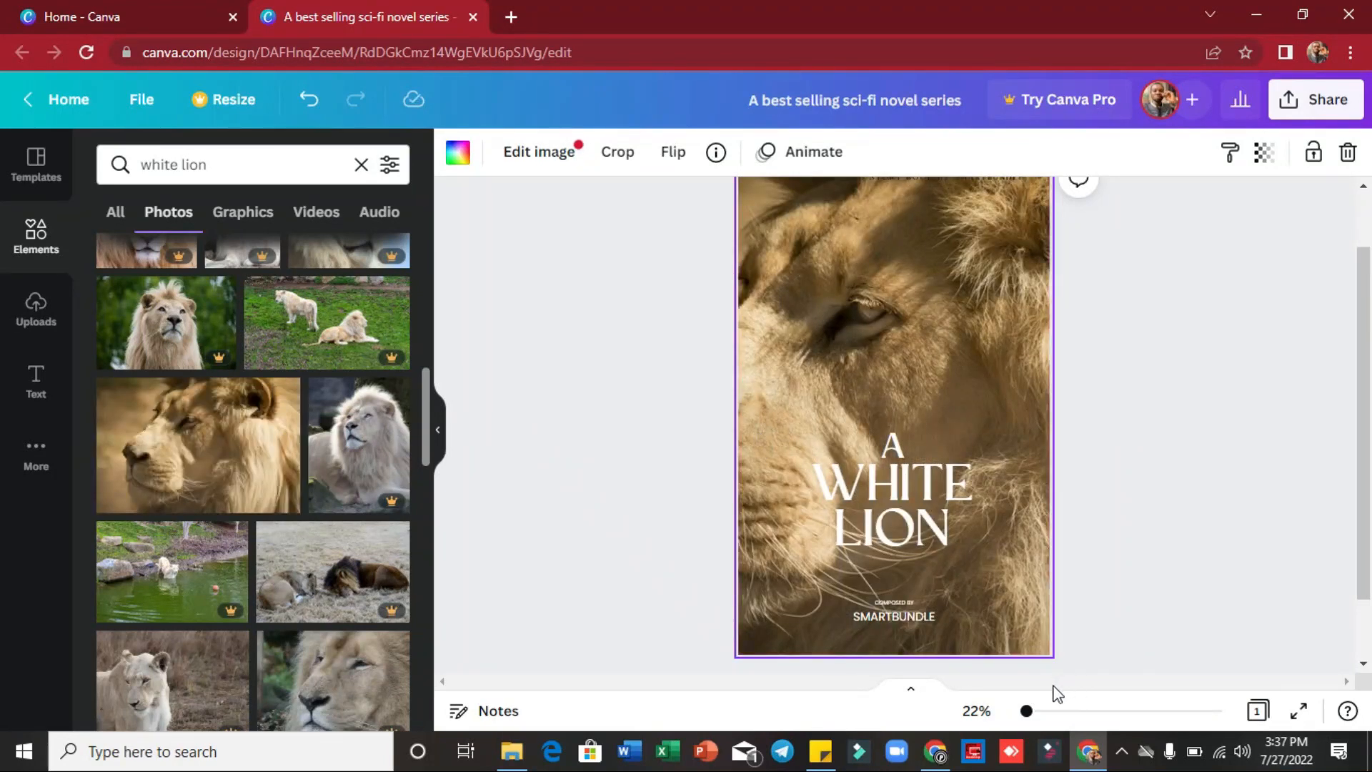
left_click_drag(1027, 712, 1026, 720)
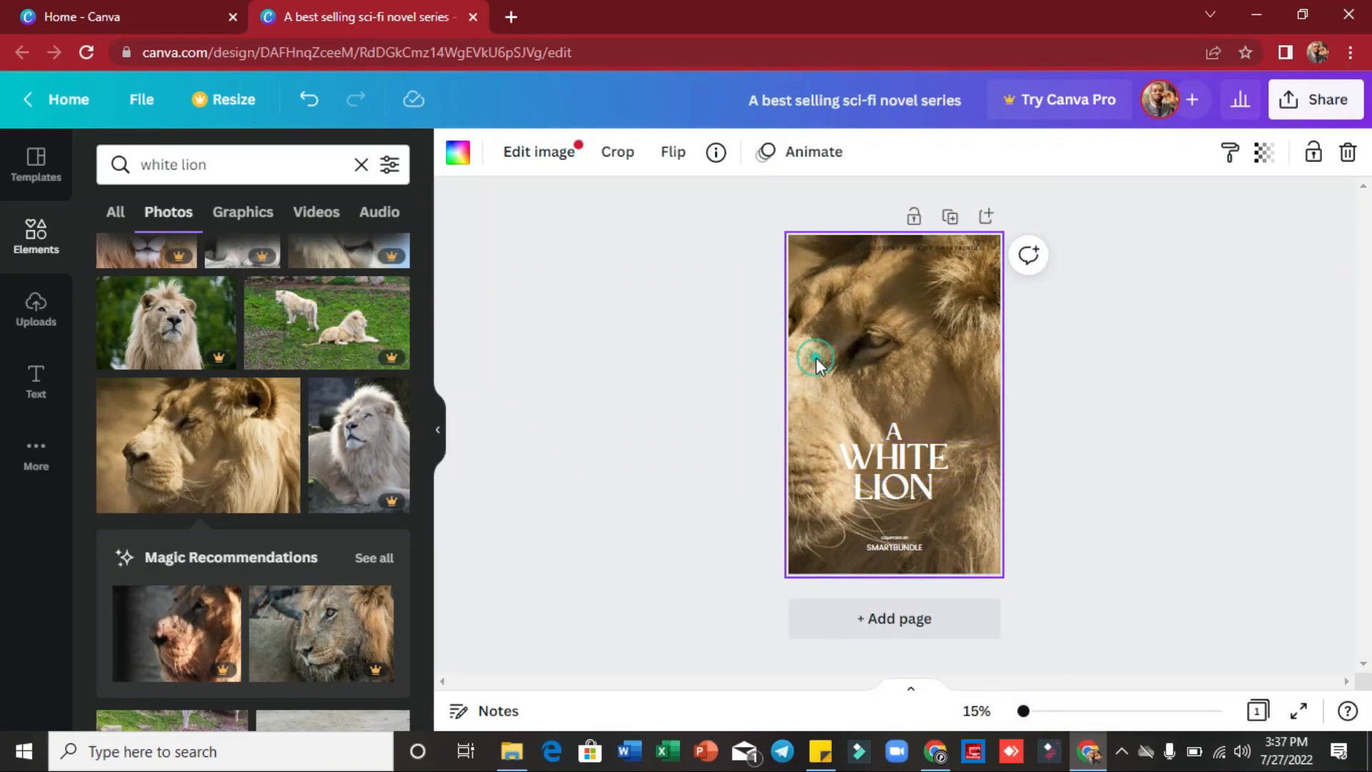
left_click(1095, 338)
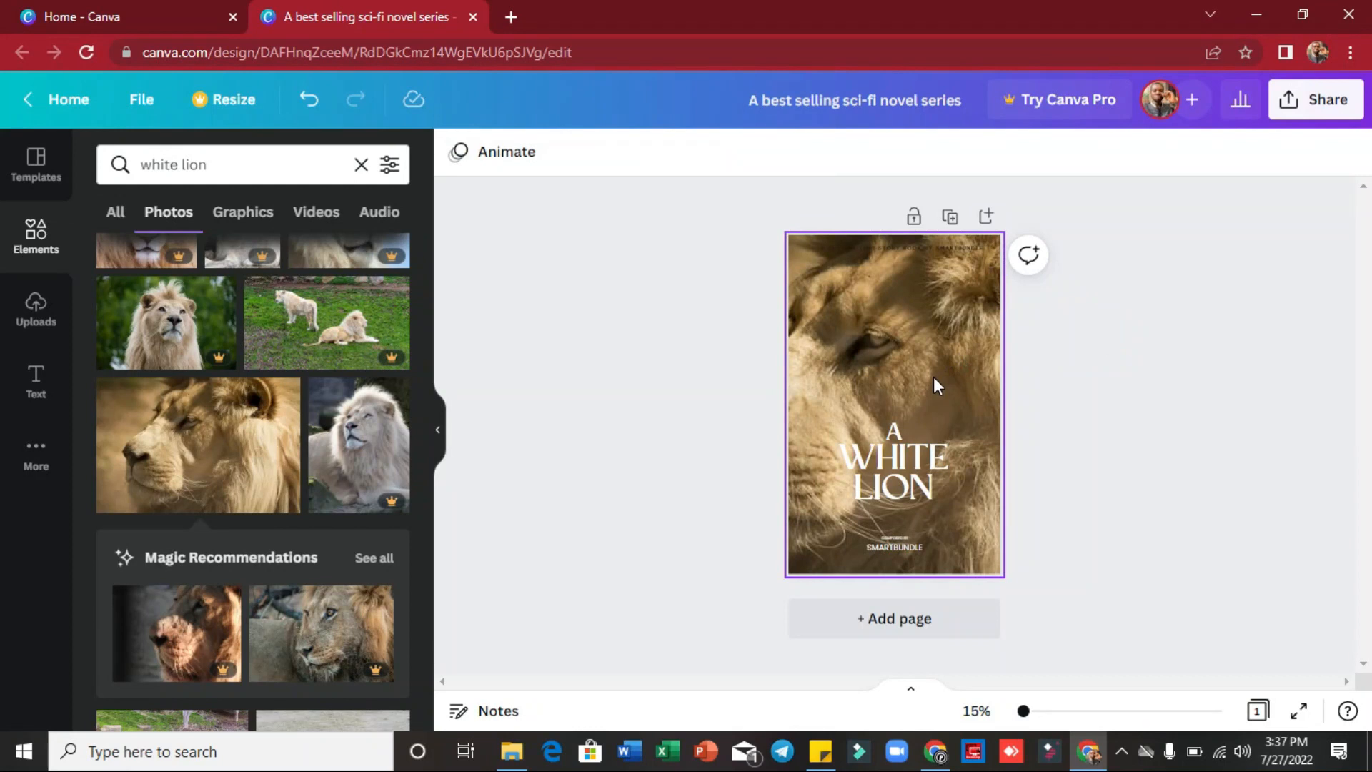
Set the lion background image's transparency to 79
left_click(934, 379)
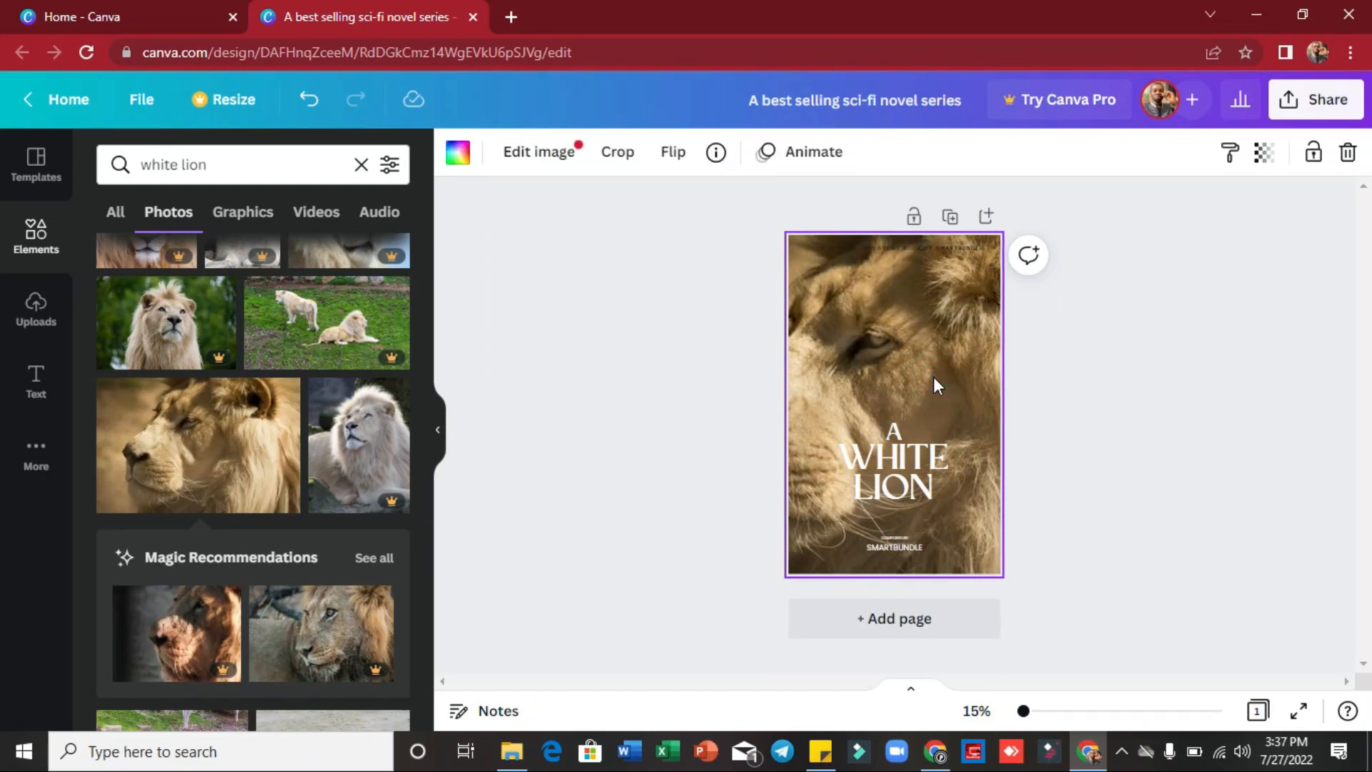
left_click(1263, 166)
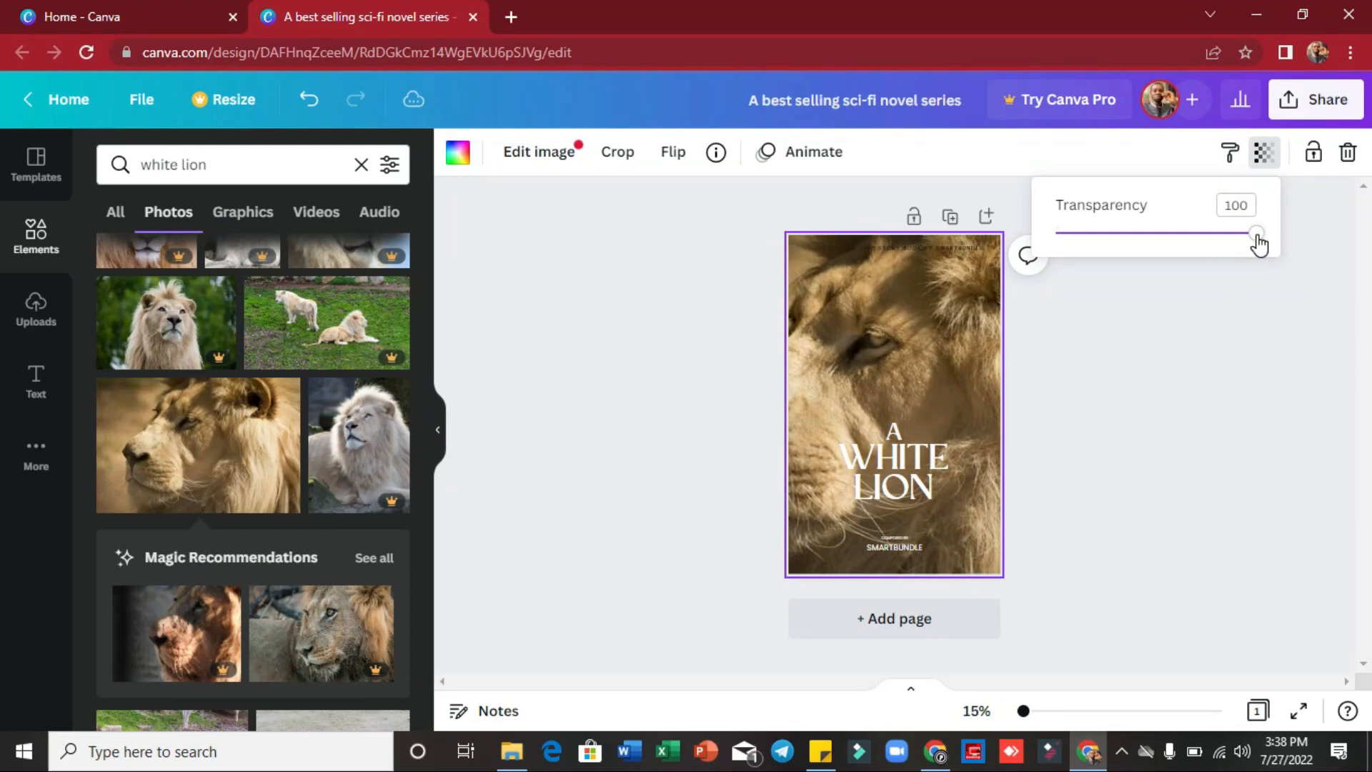
left_click(1263, 153)
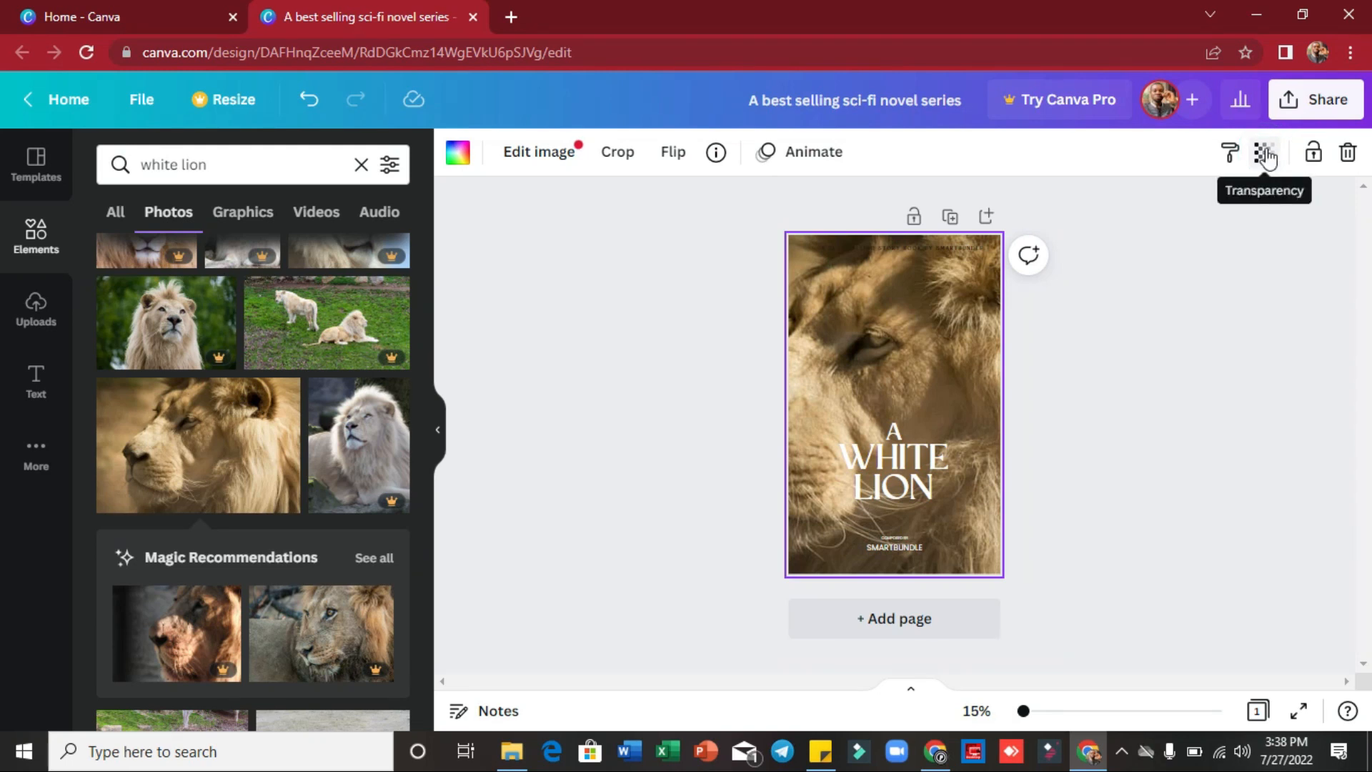
left_click(1263, 156)
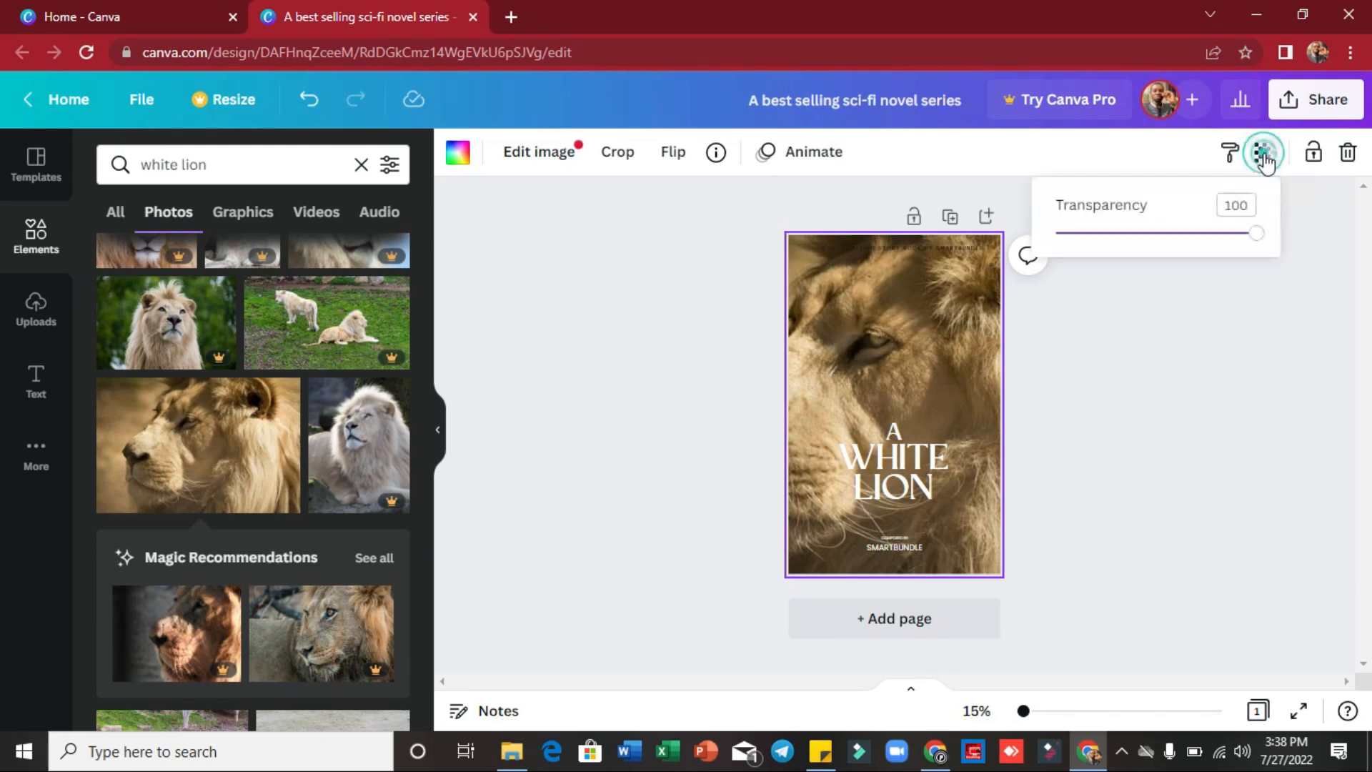
left_click_drag(1256, 236, 1218, 268)
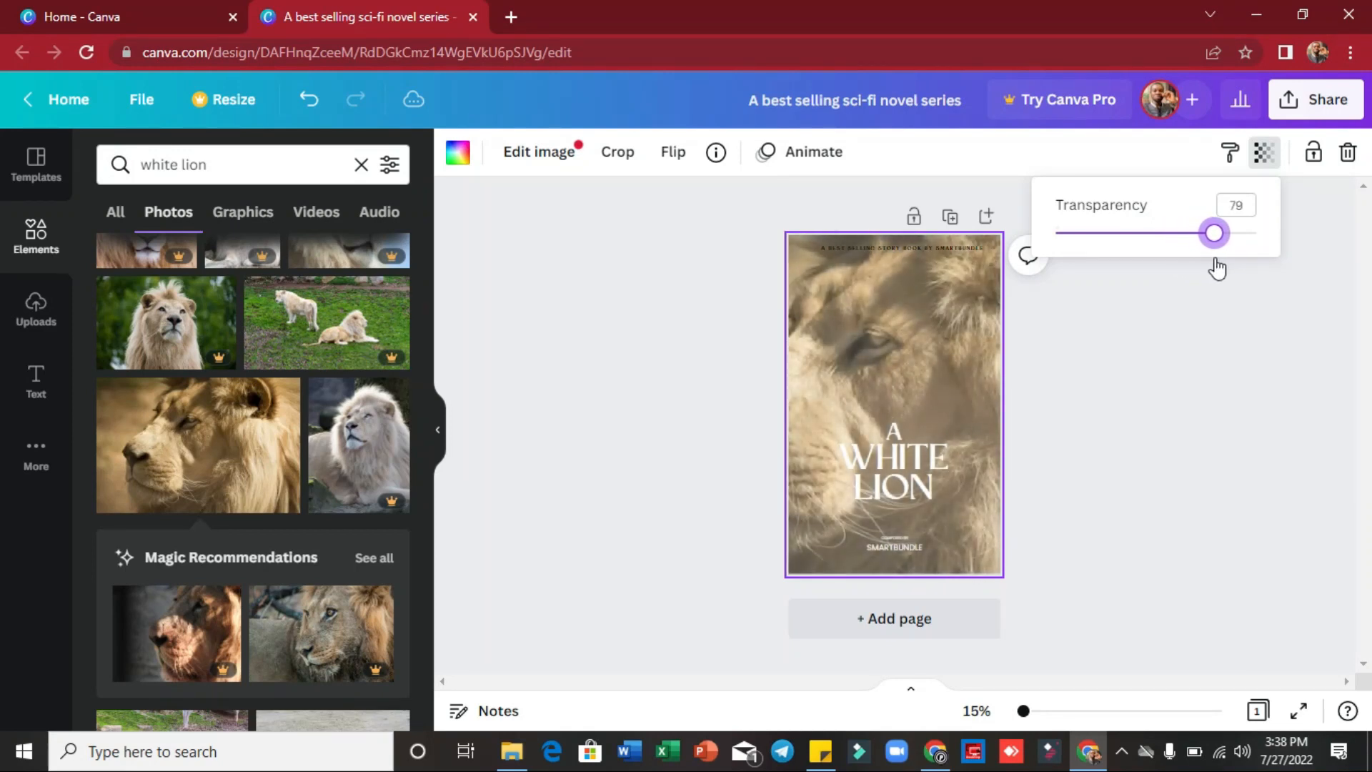
left_click(902, 349)
left_click(1119, 384)
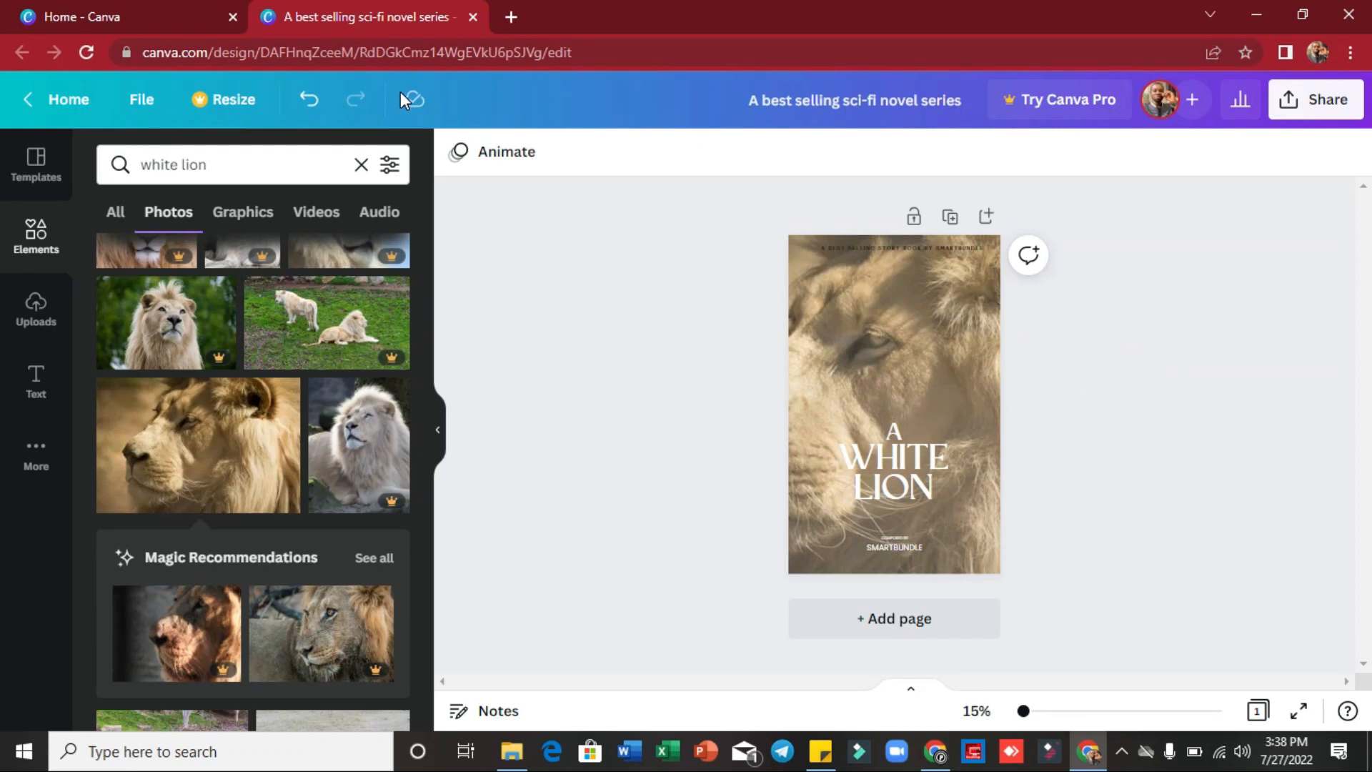
Download the finished cover as a PNG at 1410 × 2250 px
left_click(142, 107)
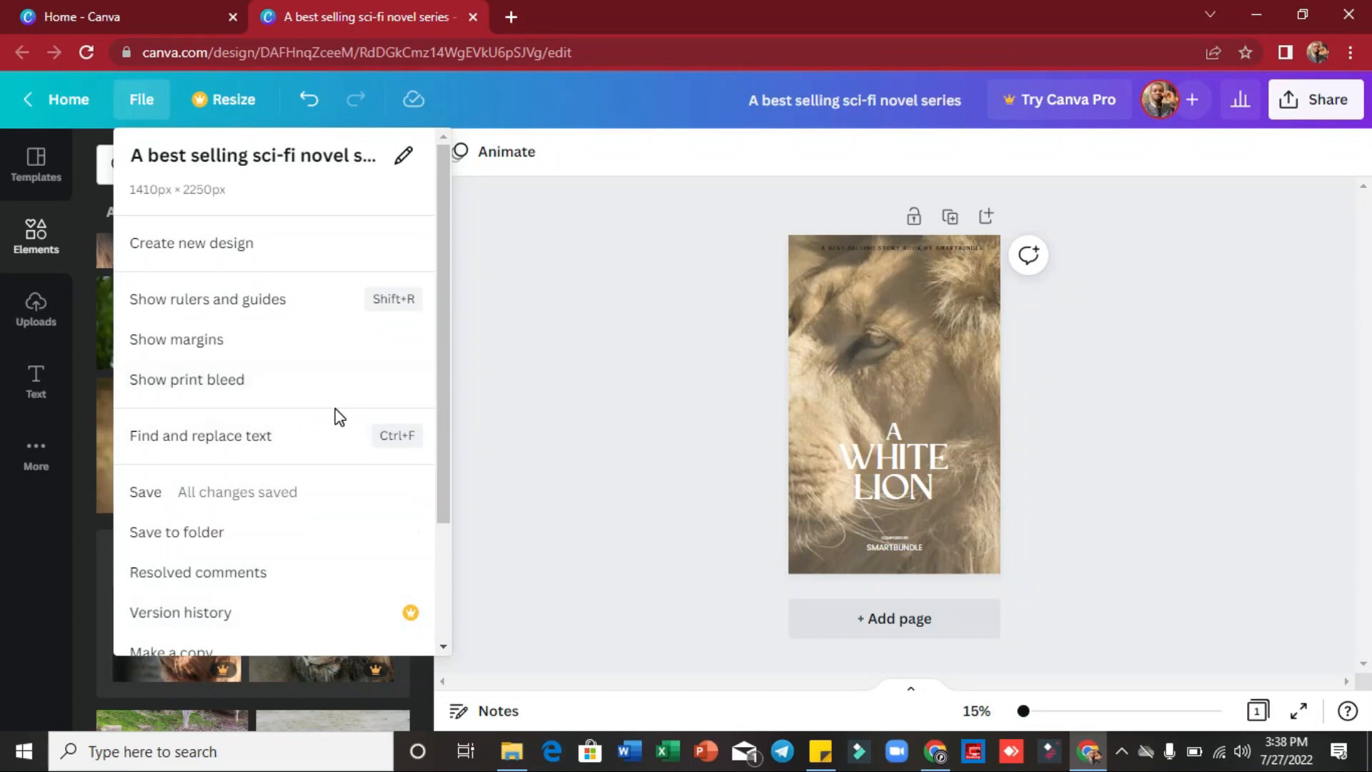
left_click_drag(448, 238, 444, 399)
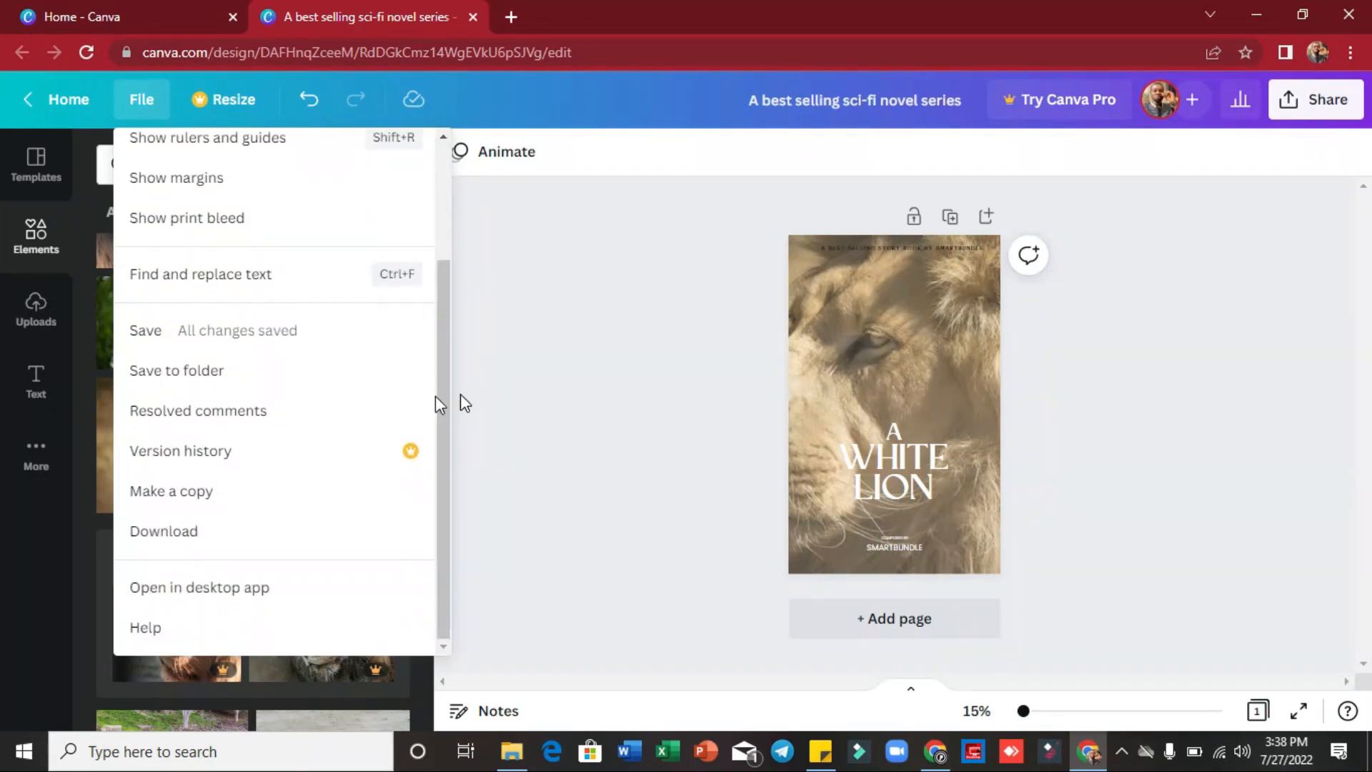
left_click(160, 531)
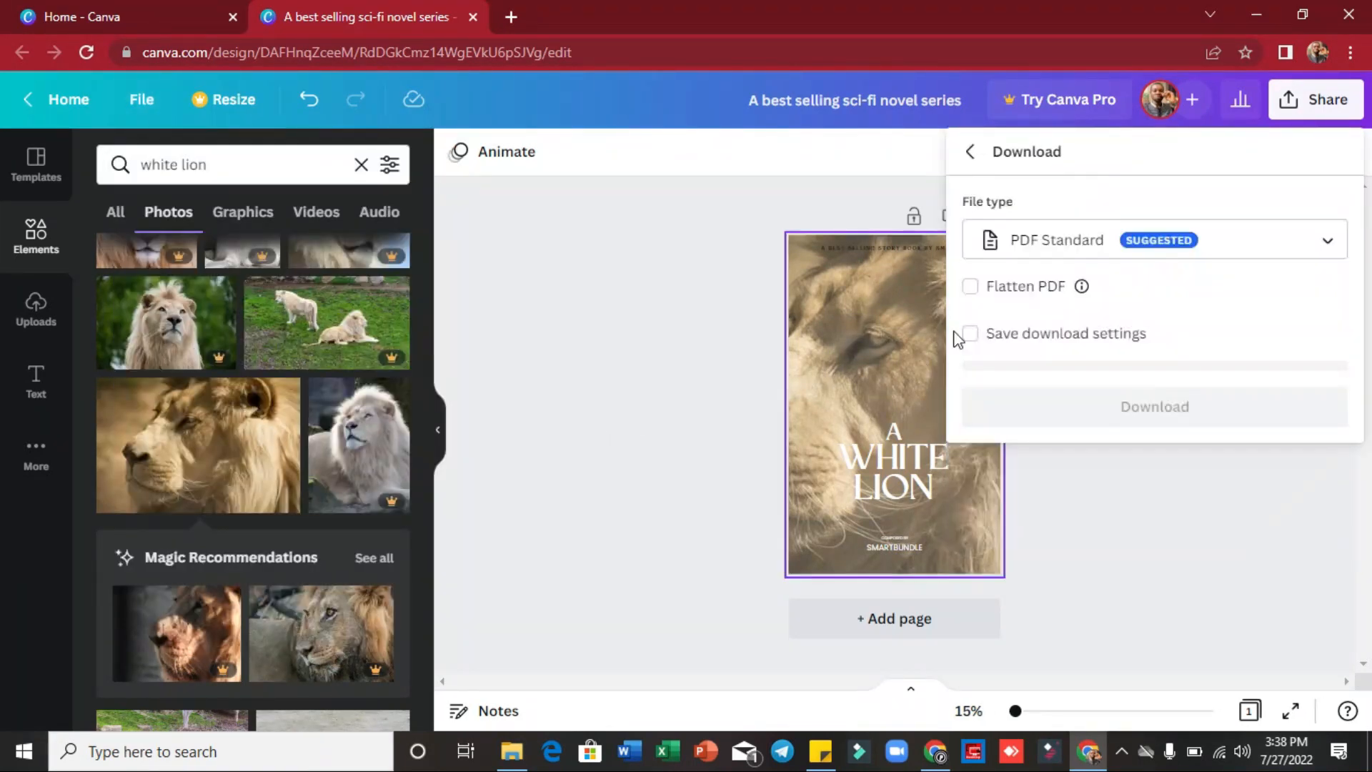
left_click(1099, 240)
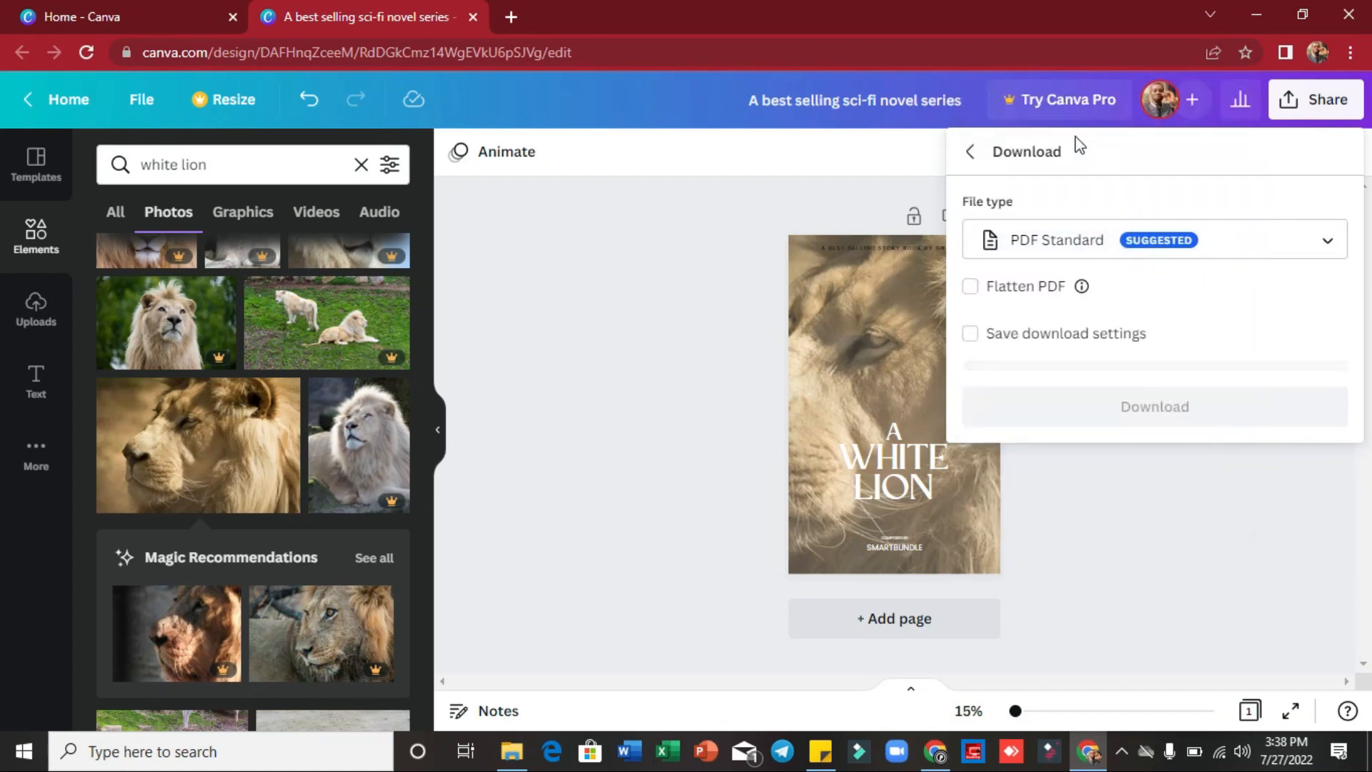
left_click(1076, 259)
left_click(1038, 189)
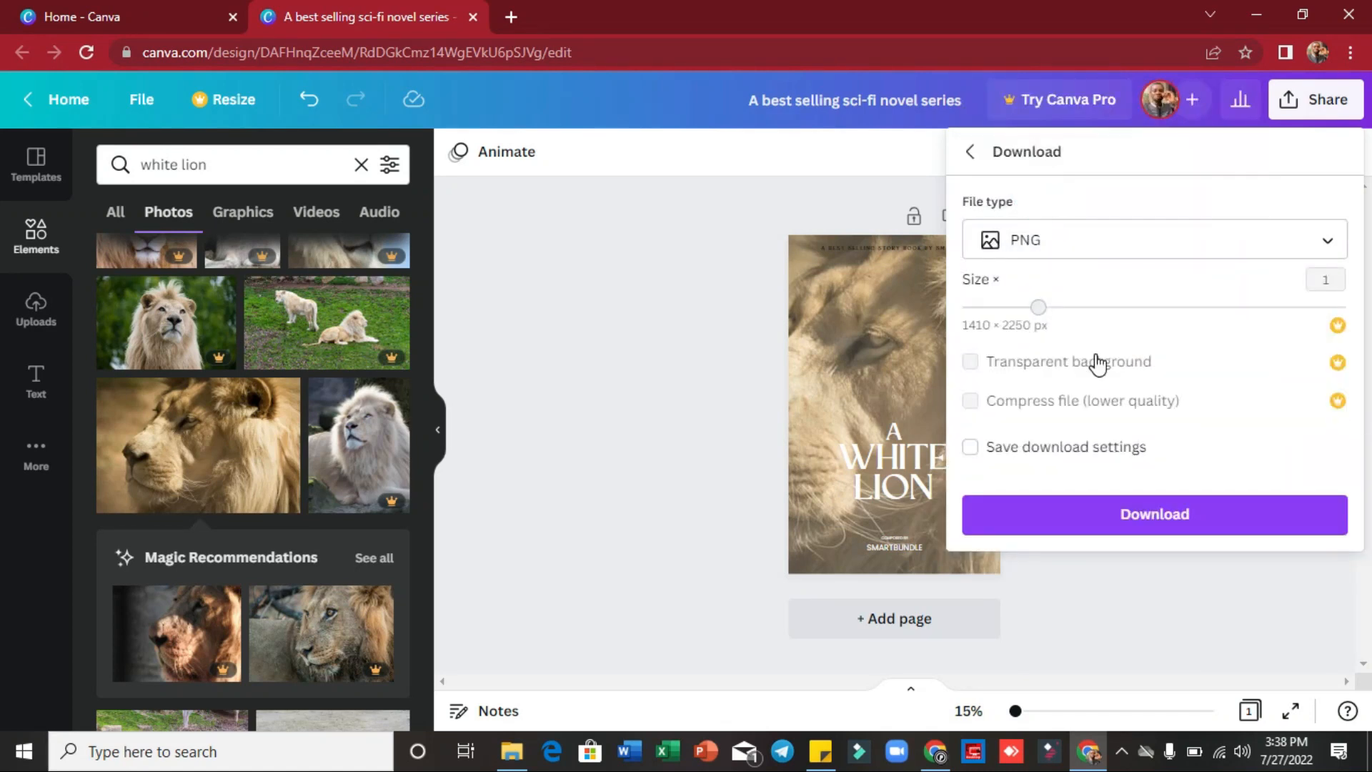
left_click(1128, 516)
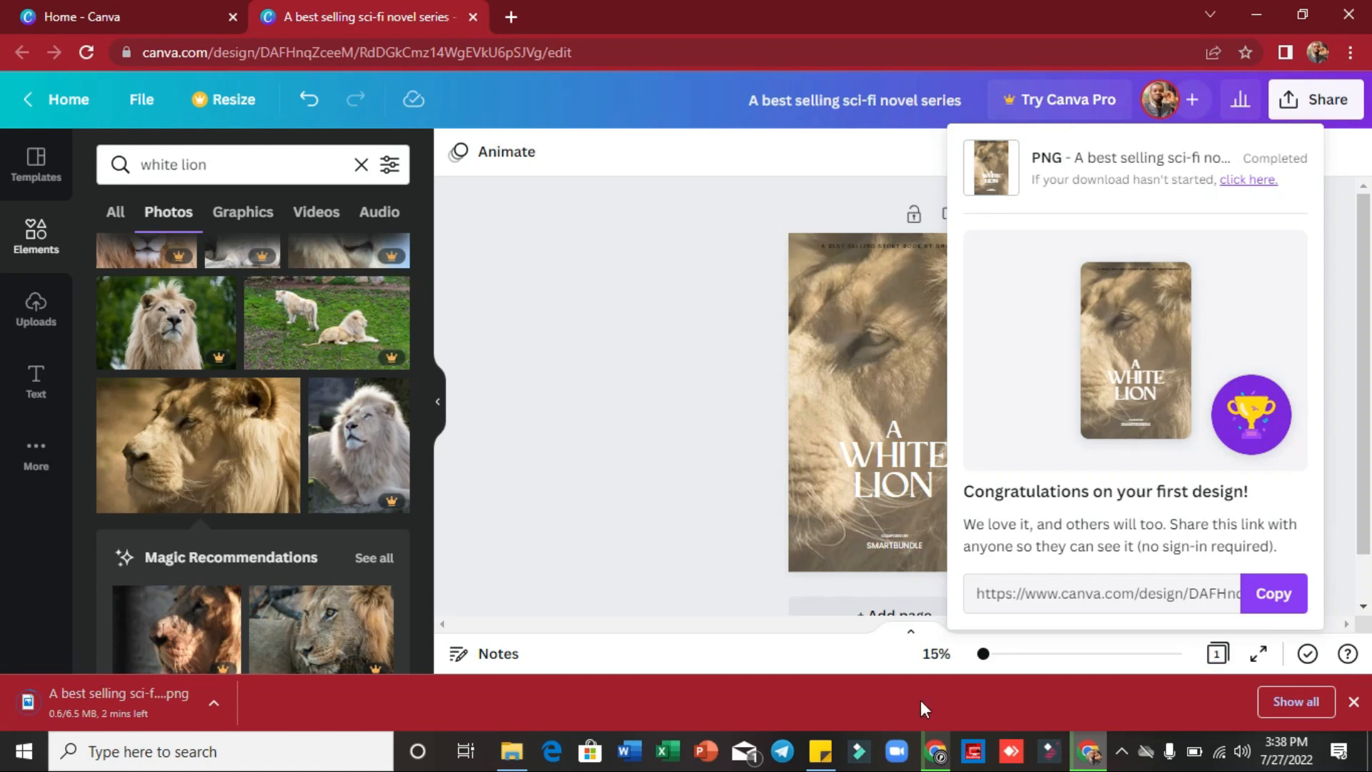
Open the ebook cover sticky note and review its "Banner" and "Cover" entries
left_click(821, 751)
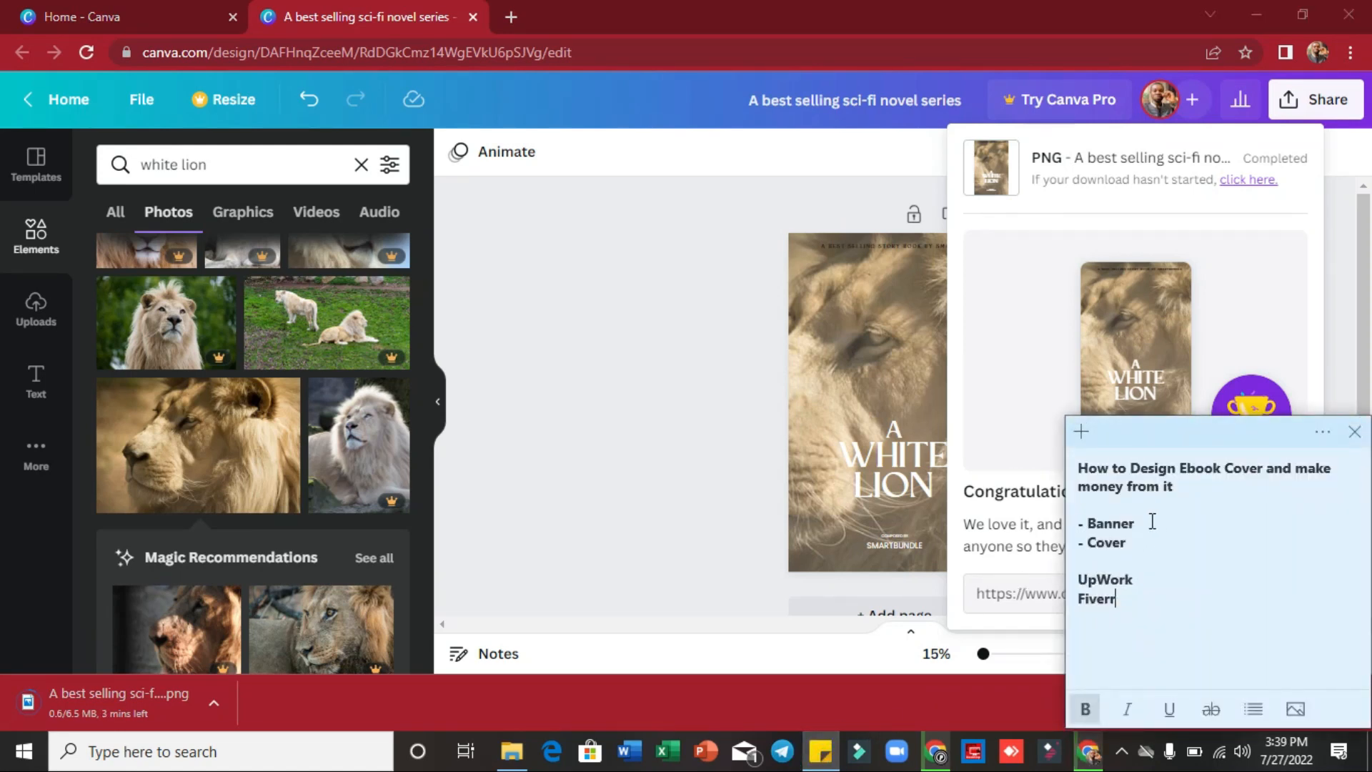
left_click_drag(1138, 524, 1089, 524)
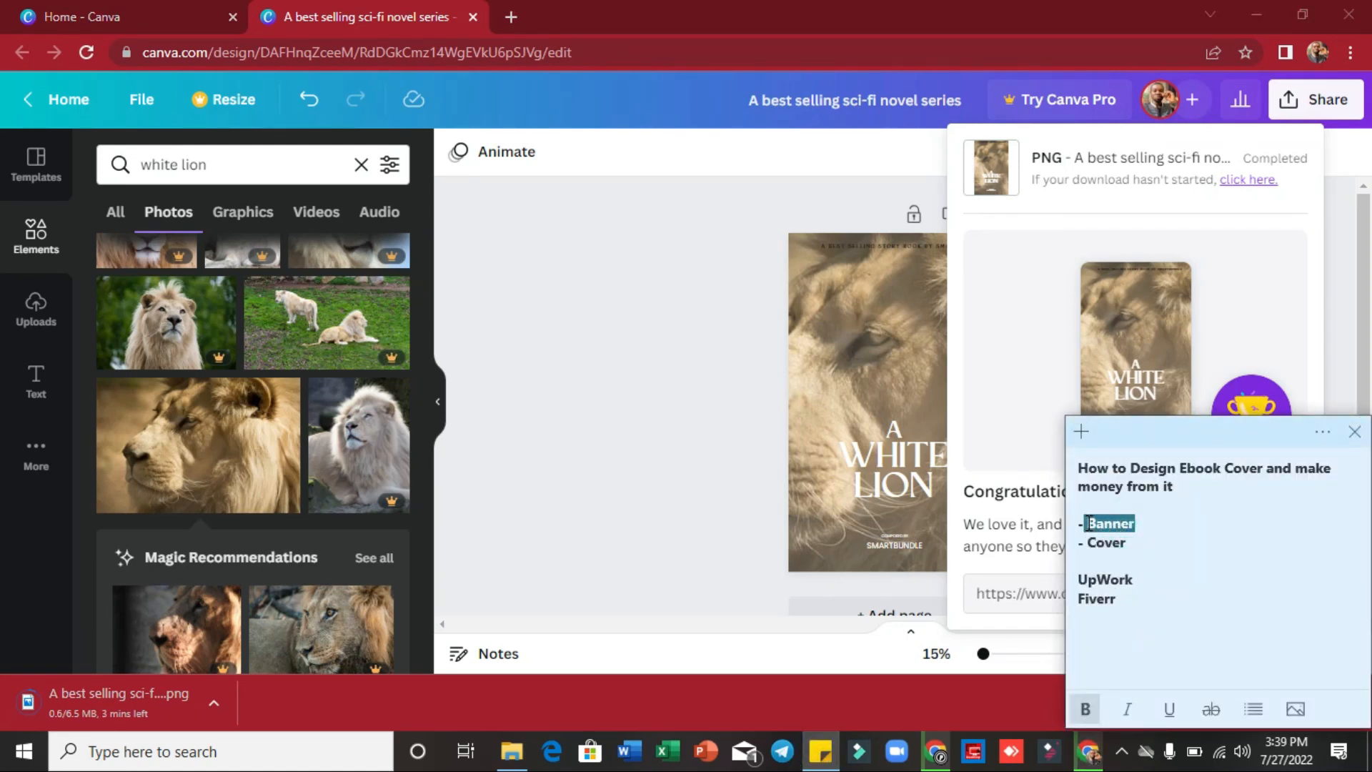
left_click(1129, 545)
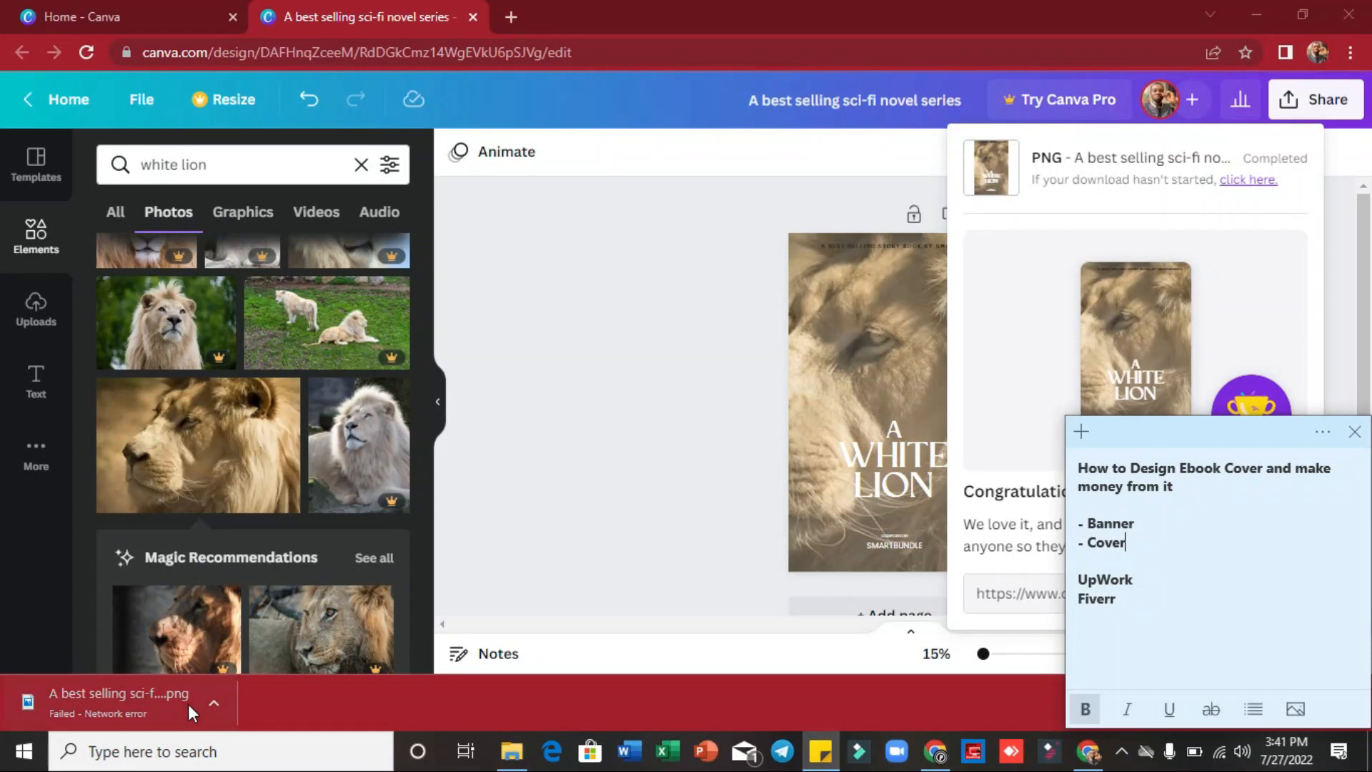
Resume the interrupted download of the cover PNG
left_click(221, 701)
left_click(247, 609)
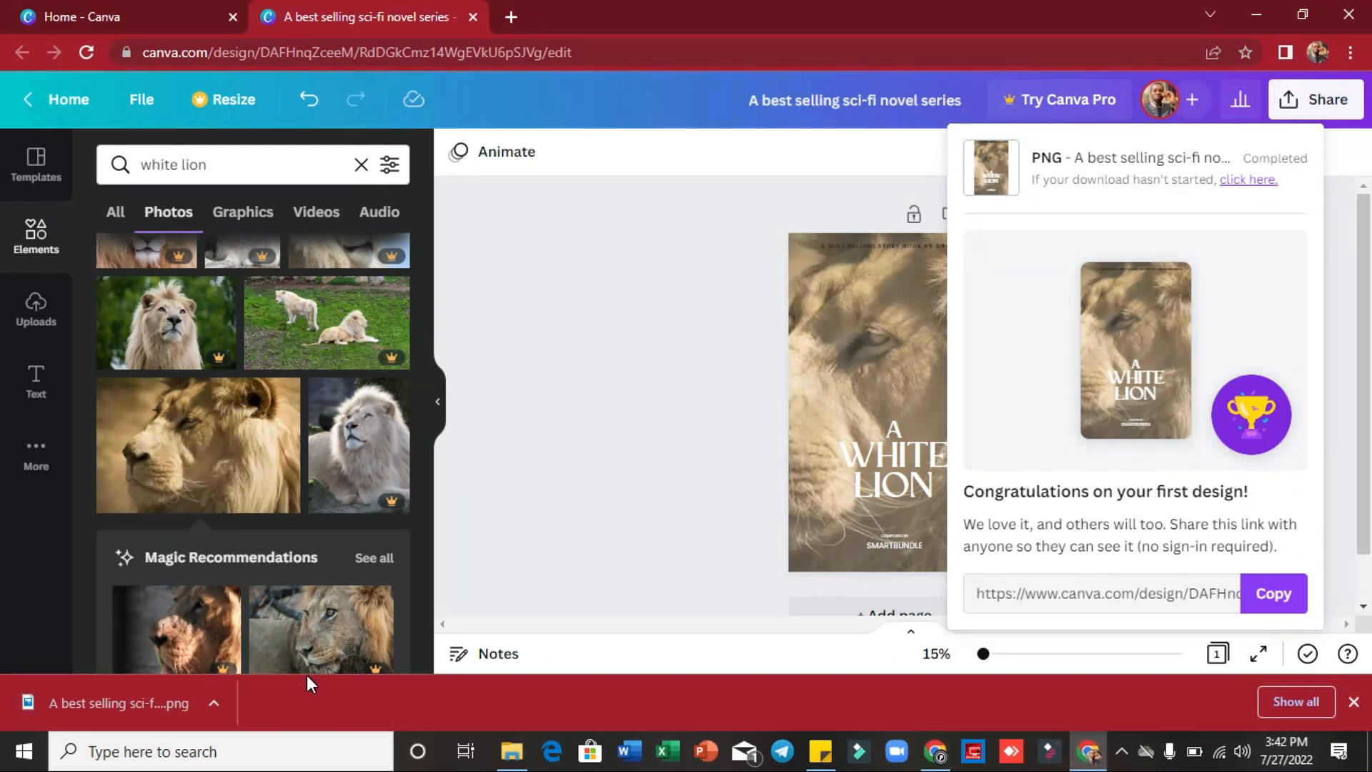
Open the downloaded cover PNG in the Photos viewer to check it, and close the viewer
left_click(820, 751)
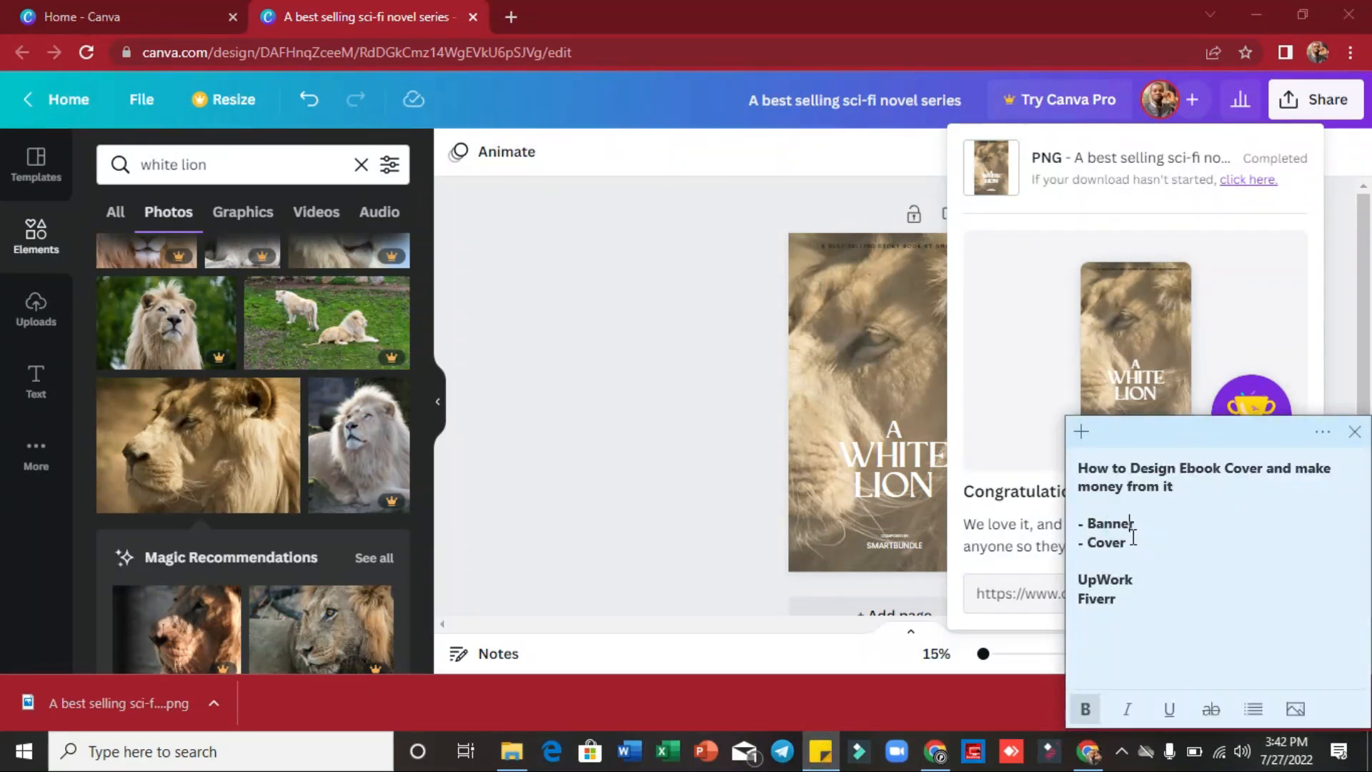
left_click(200, 715)
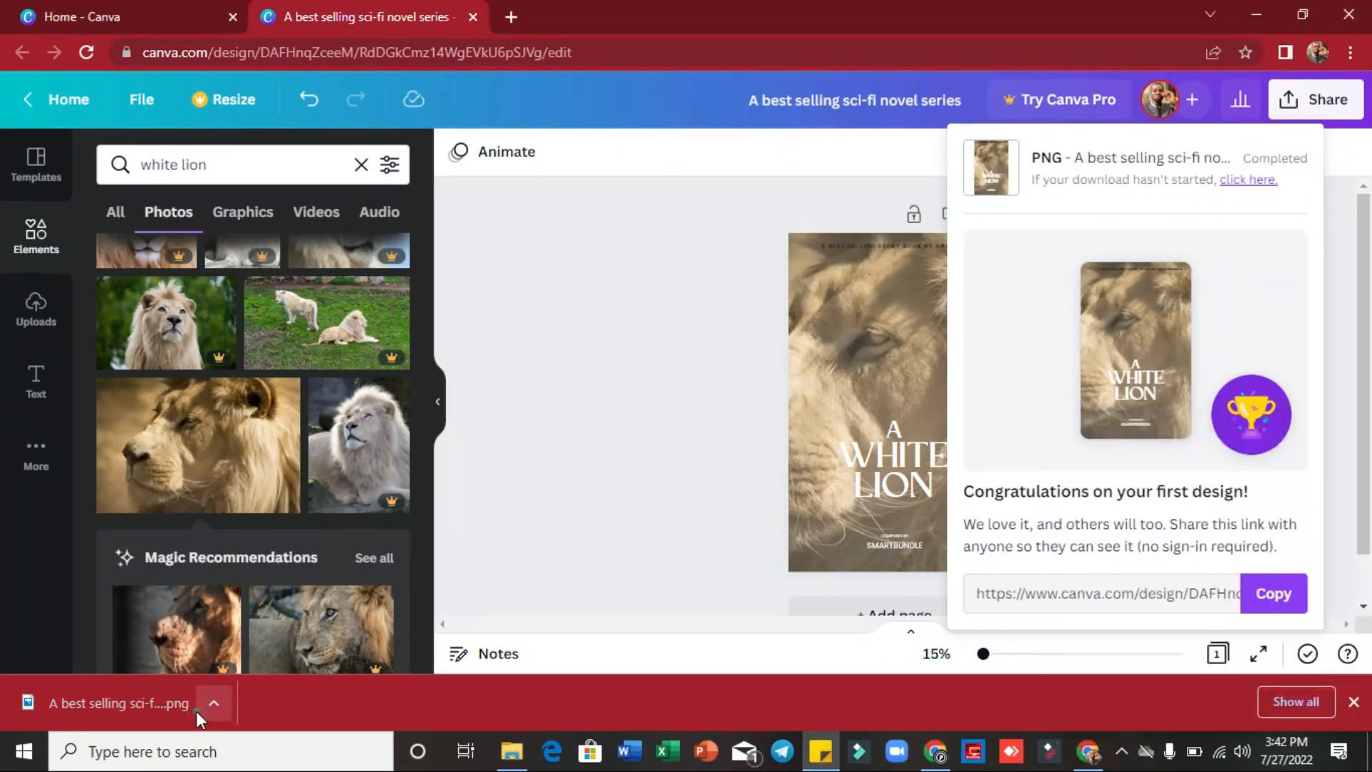
left_click(201, 714)
left_click(253, 573)
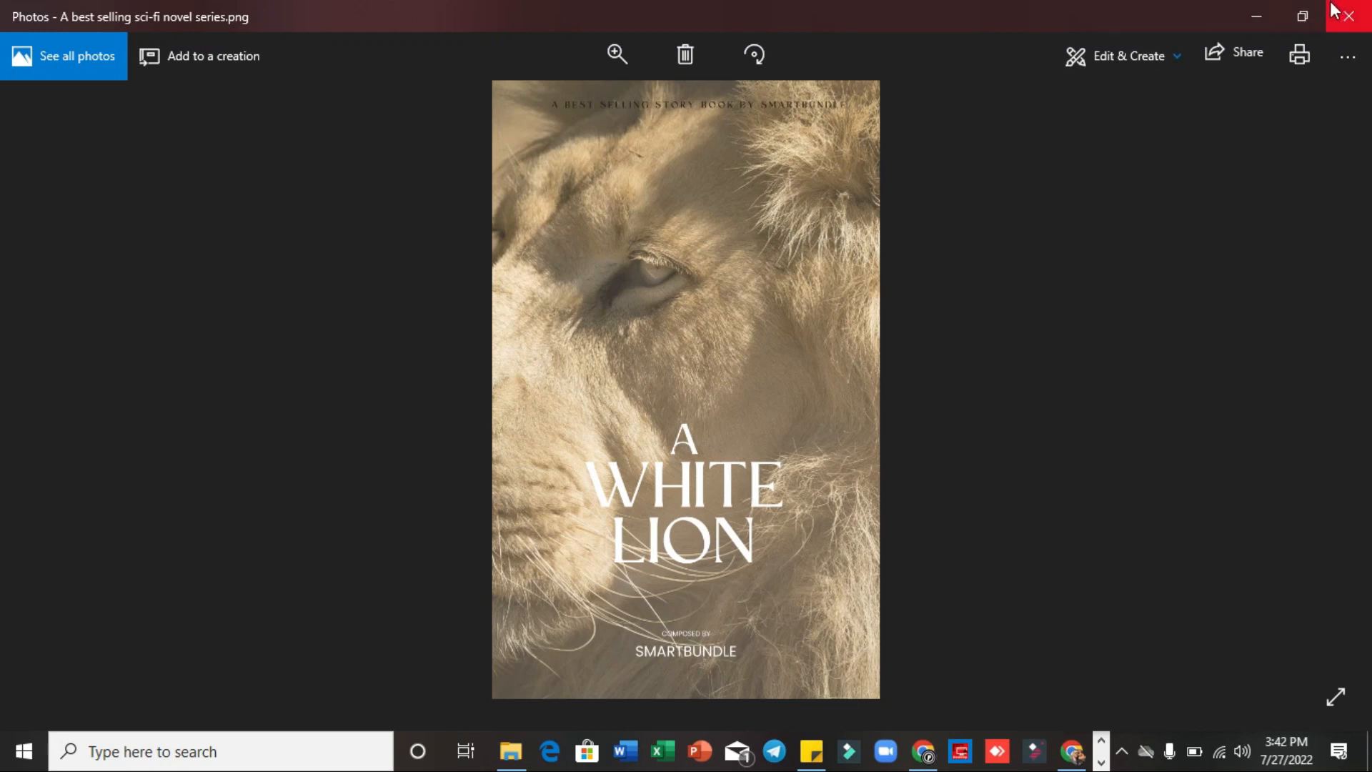
left_click(1348, 16)
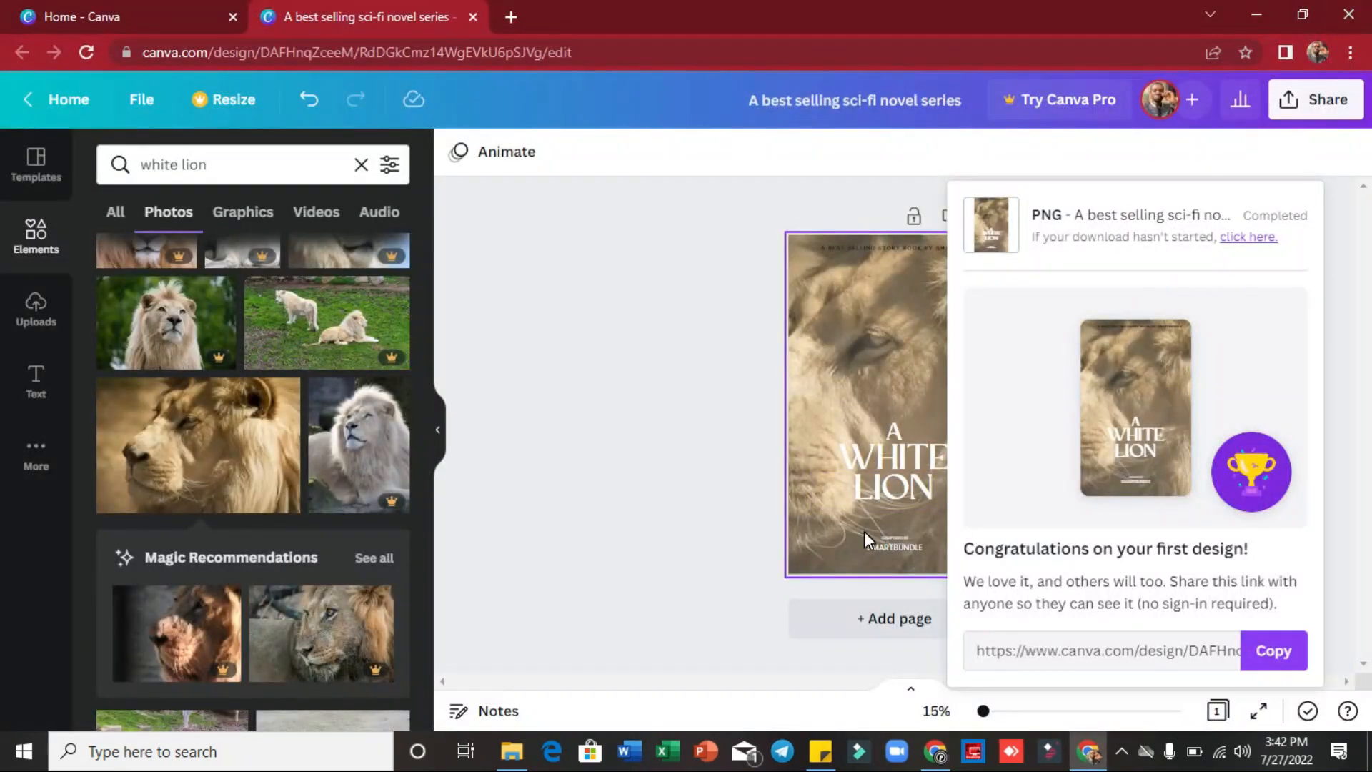
Open the 3D book mockup maker at diybookcovers.com/3Dmockups in a new browser tab
left_click(511, 17)
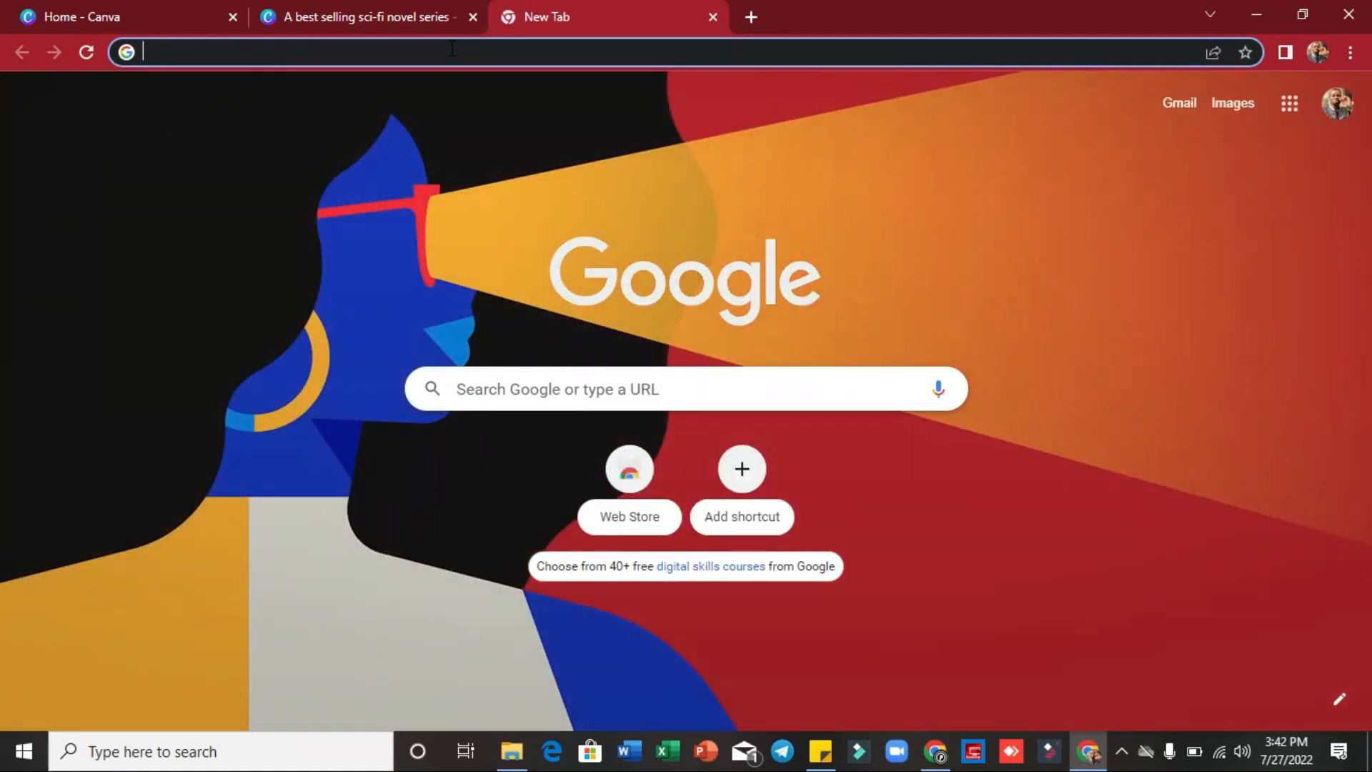
type("diy")
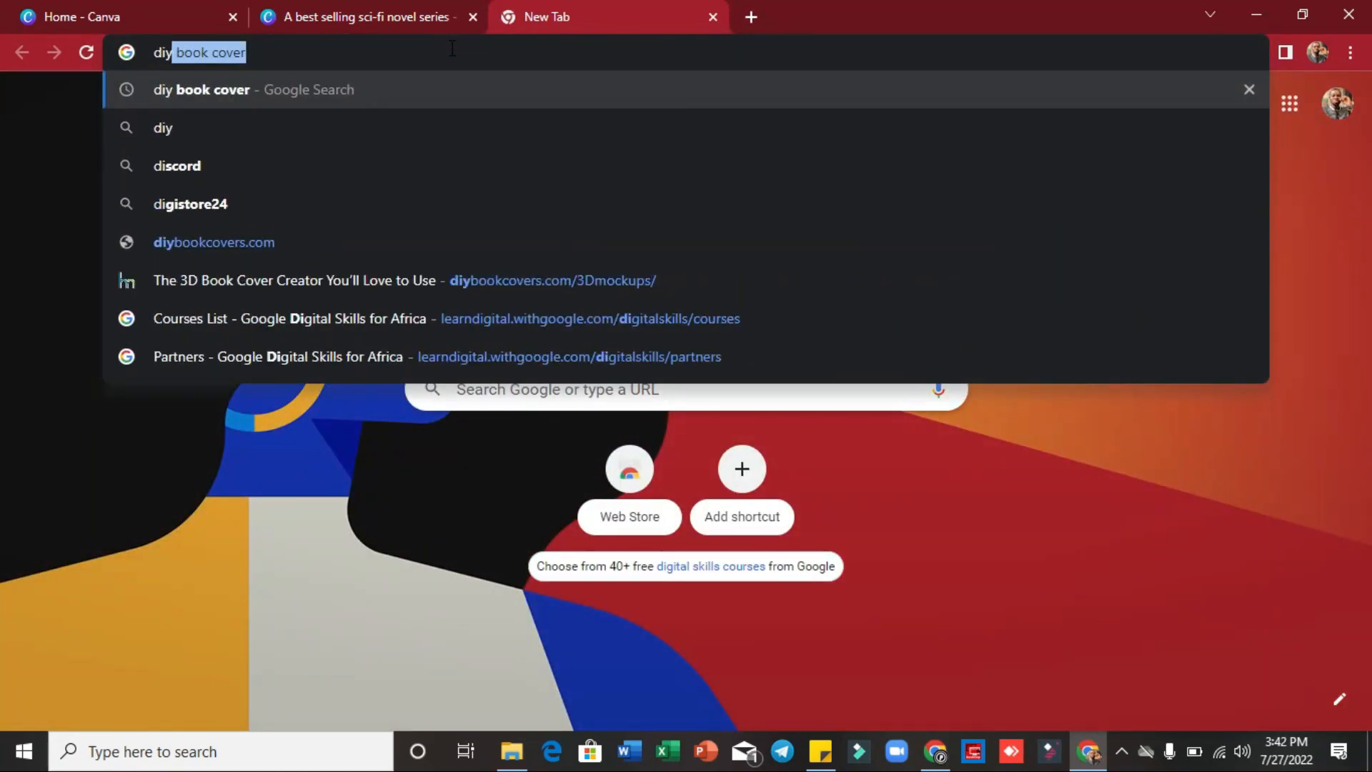
type("boo")
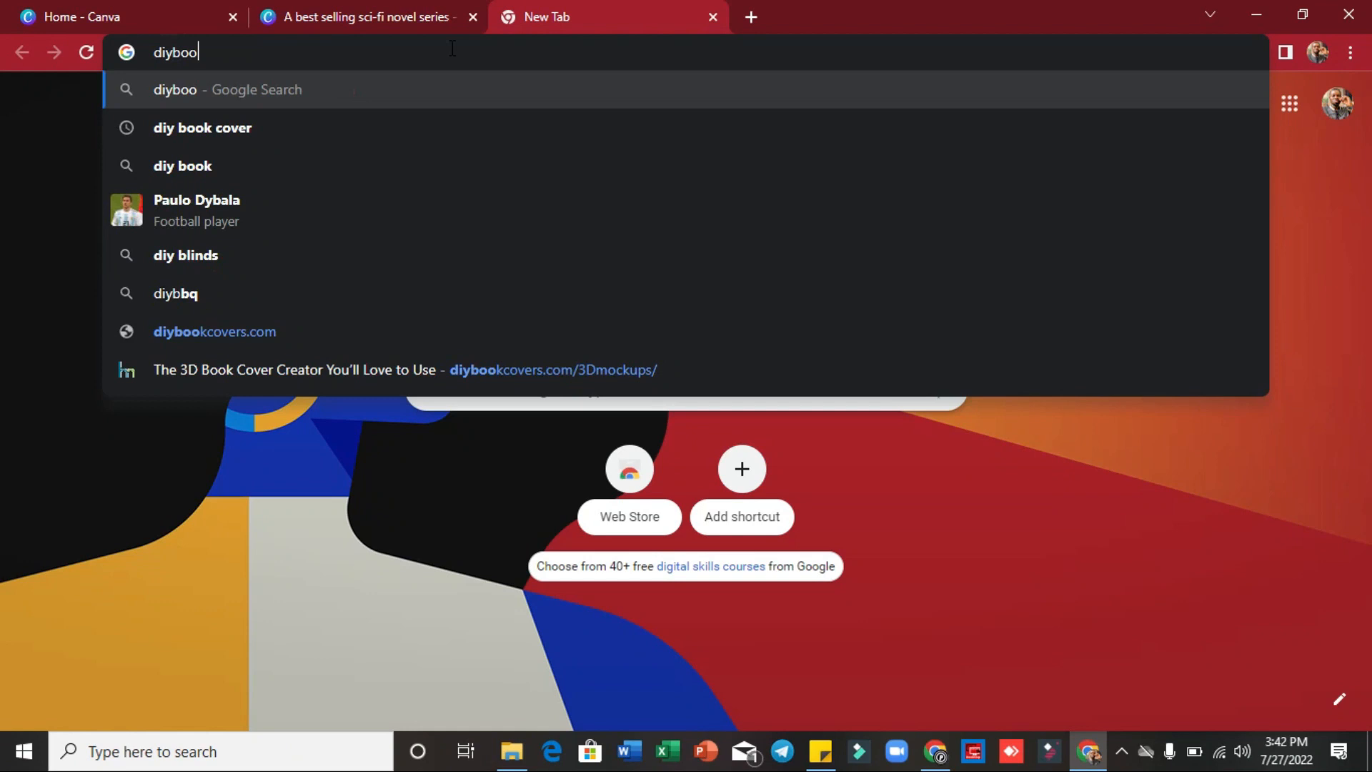
type("k")
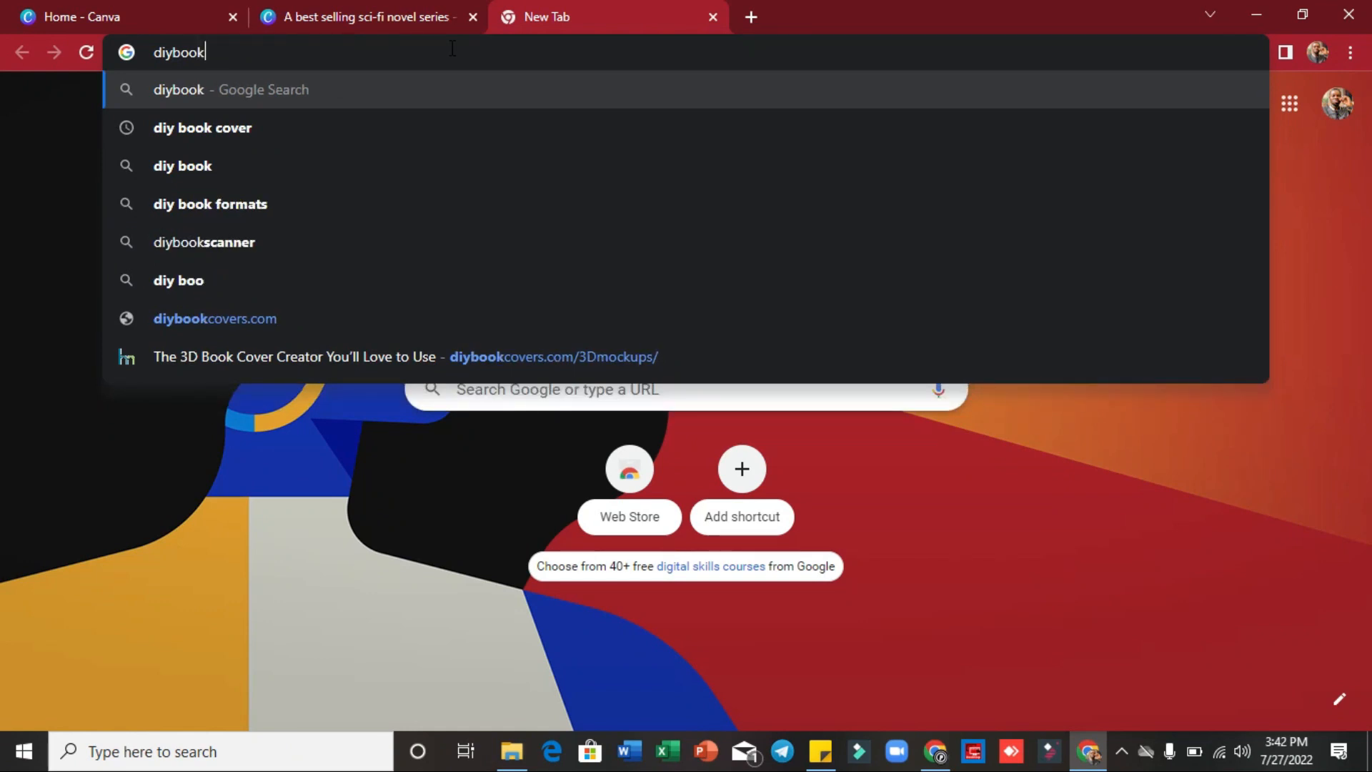
type("covers")
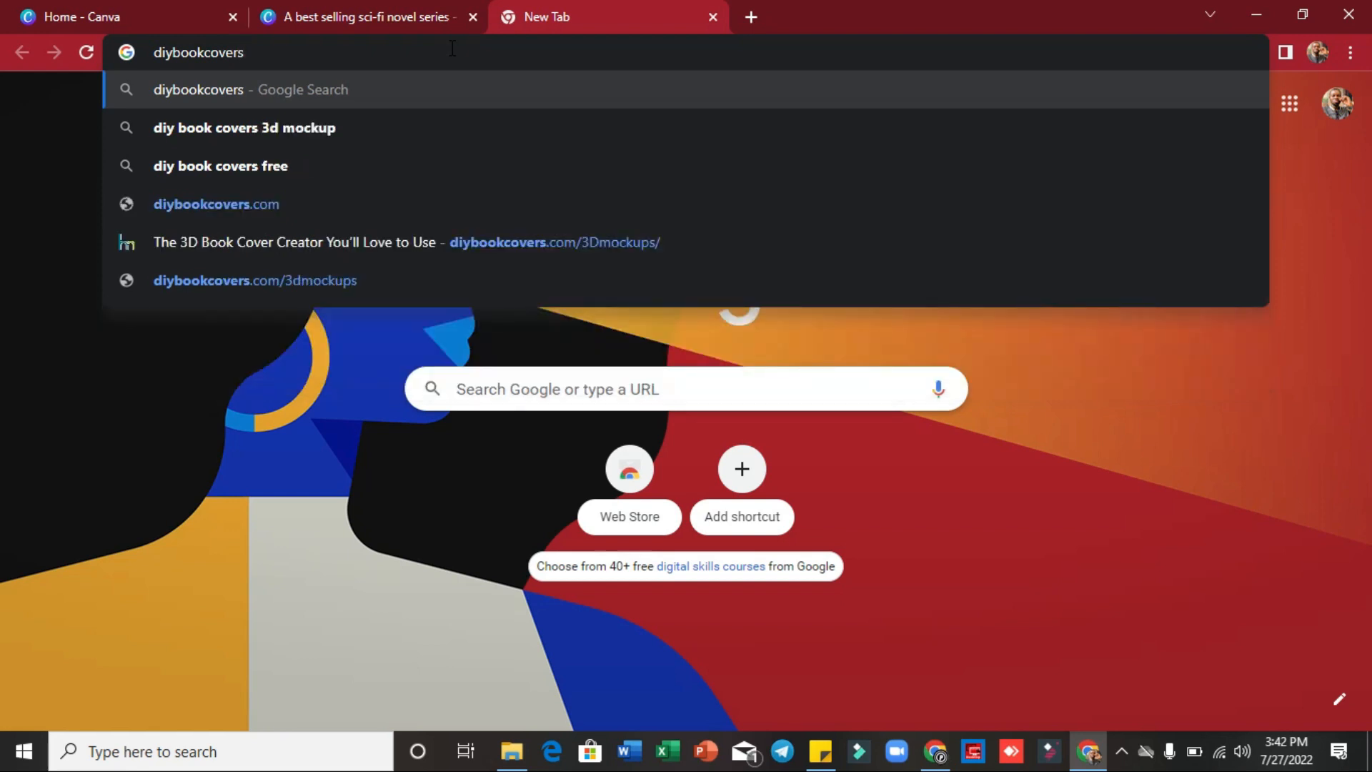
type(".com/")
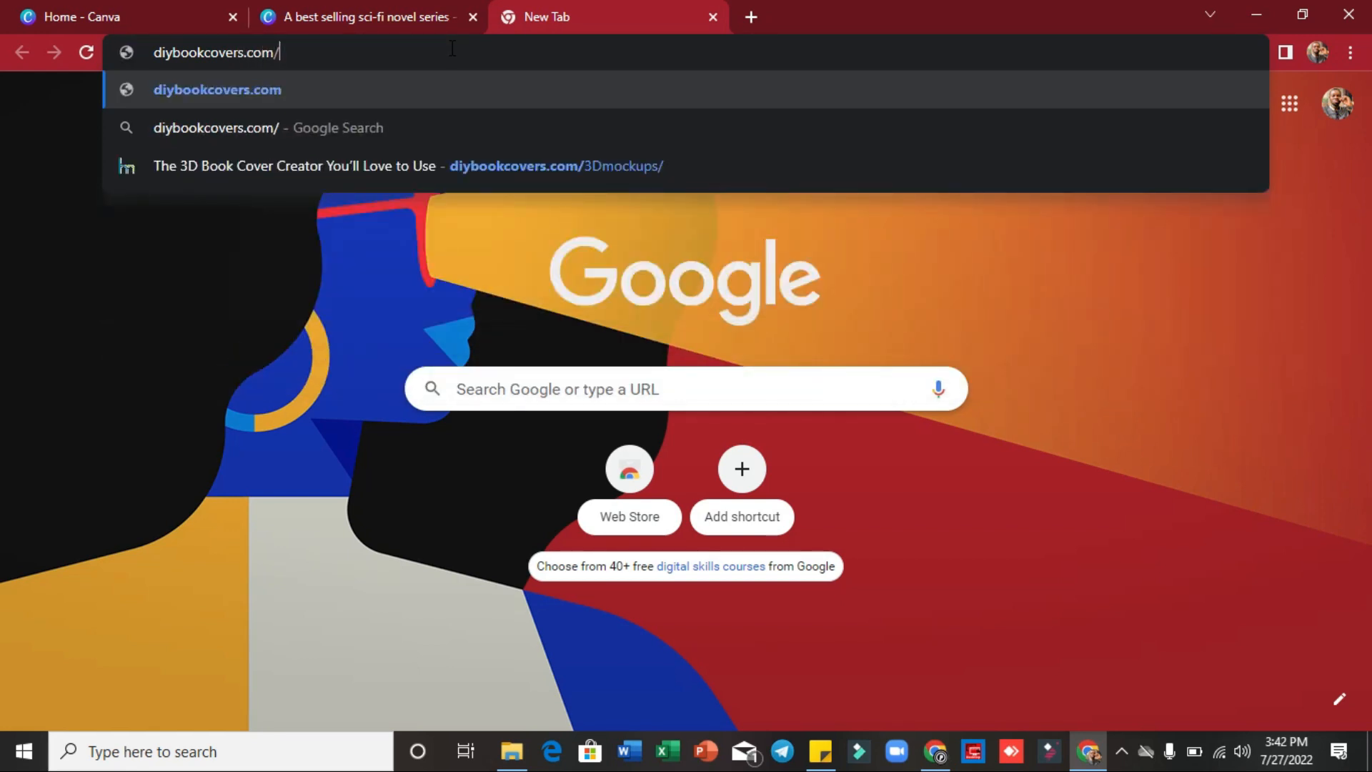
type("3d")
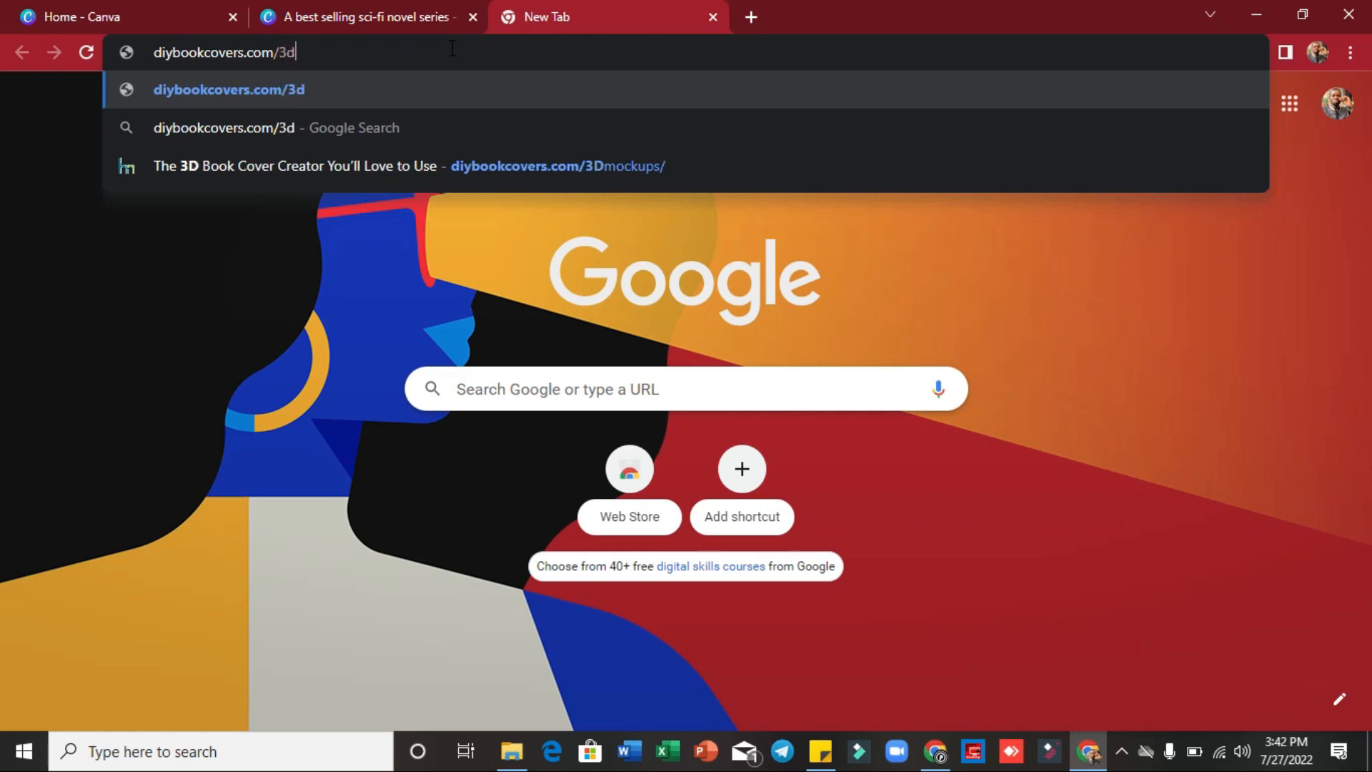
key("BackSpace")
type("Dmockup")
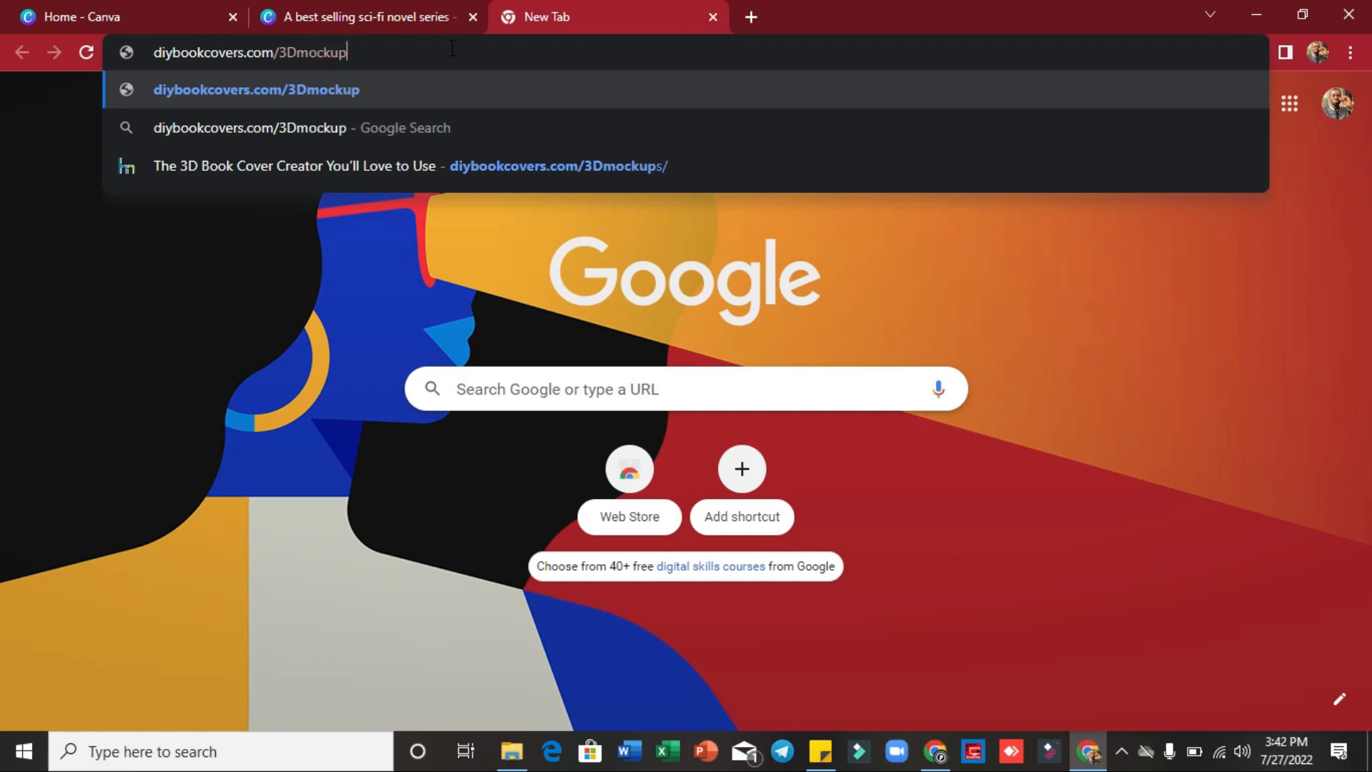
type("s")
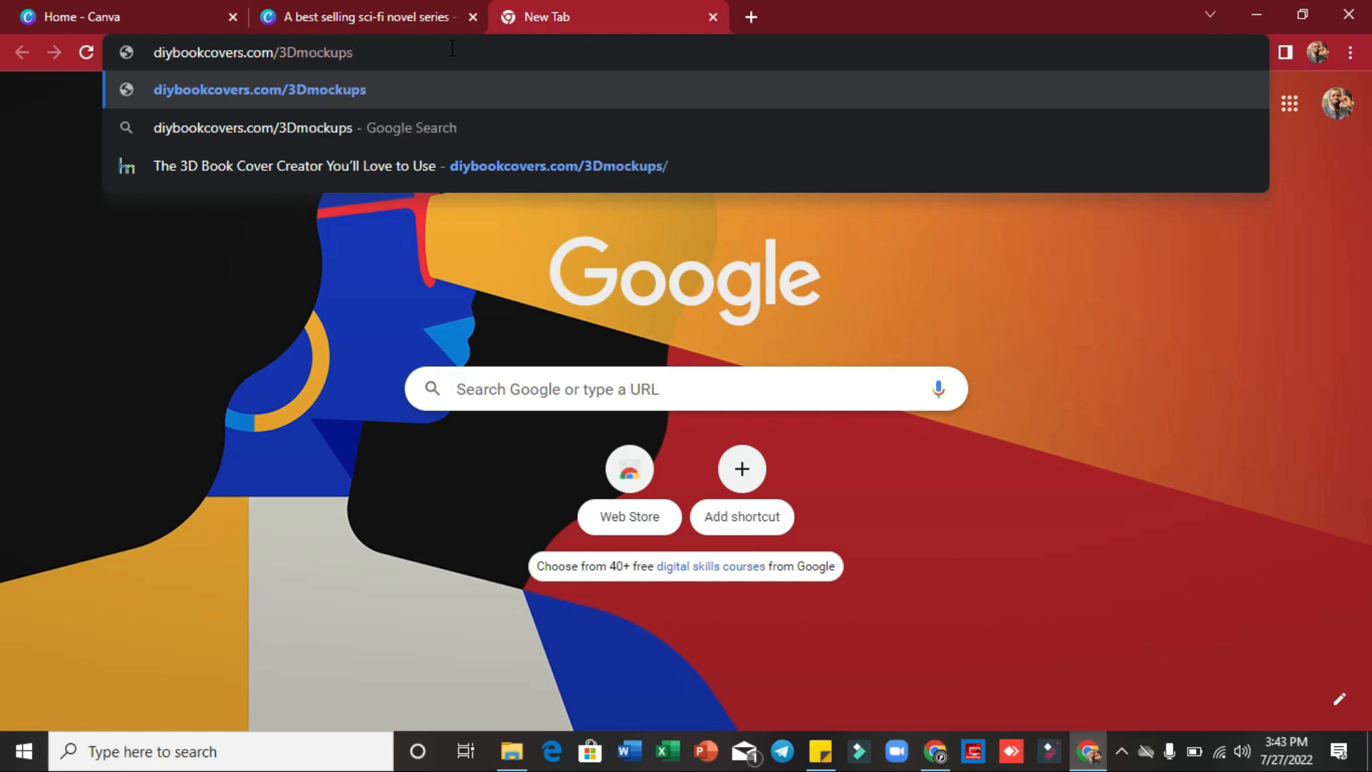
key("Return")
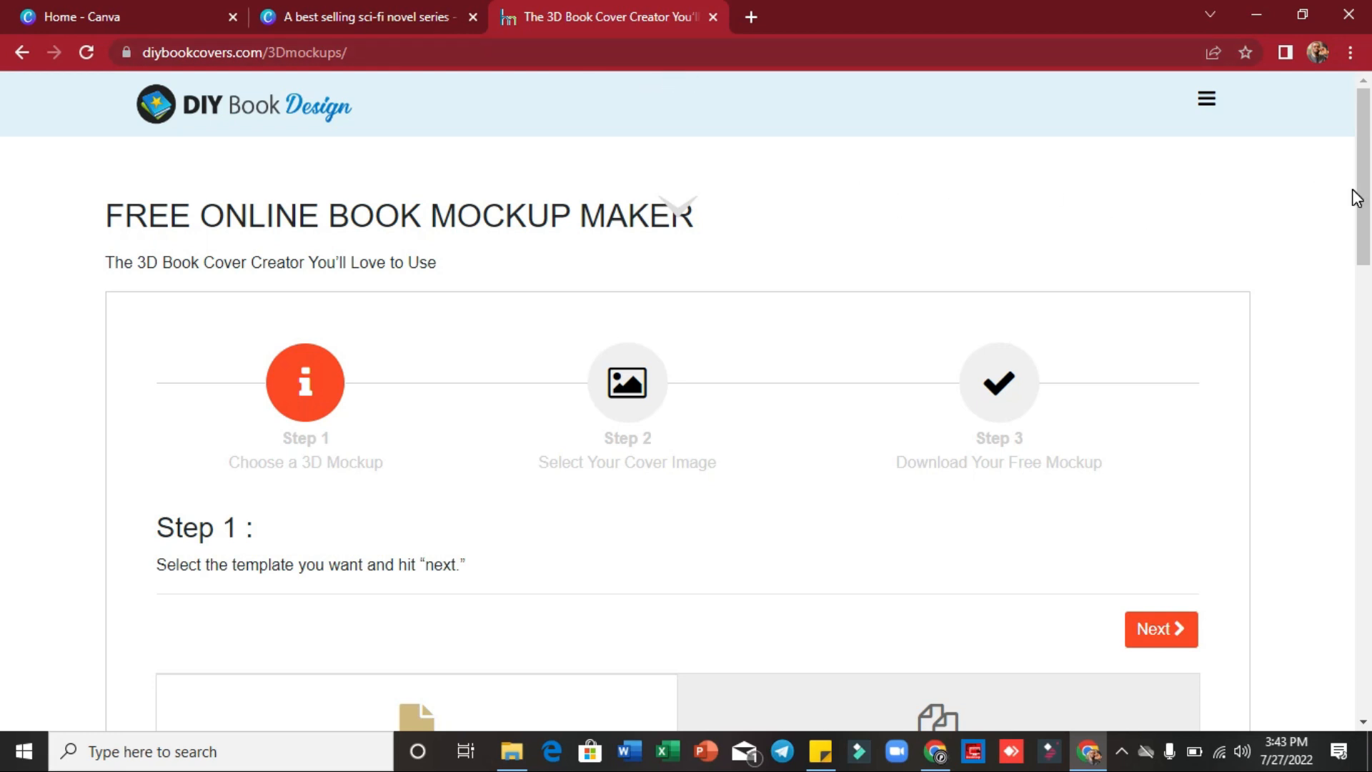
Look through the composite and single 3D mockup templates to compare the available book and device layouts
left_click_drag(1368, 150, 1364, 277)
left_click(992, 295)
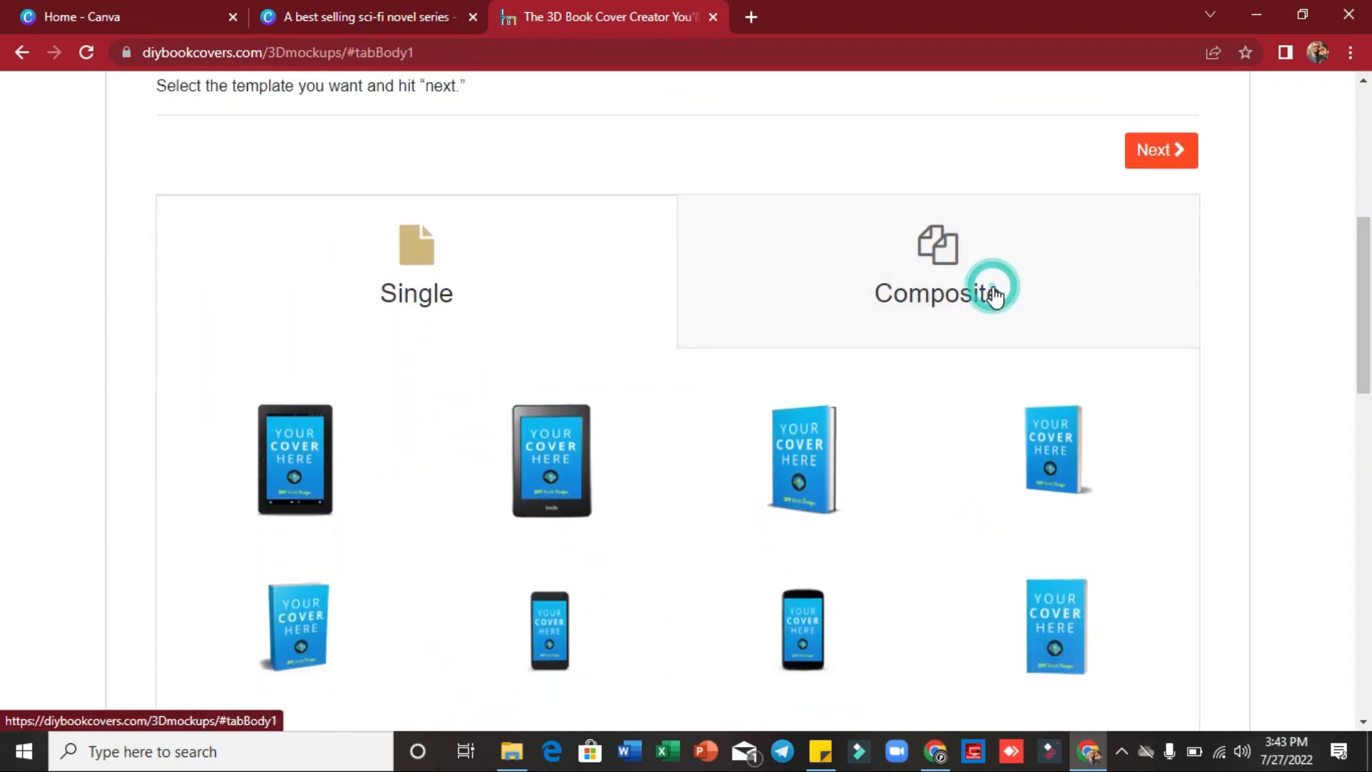
scroll(994, 296, "down", 5)
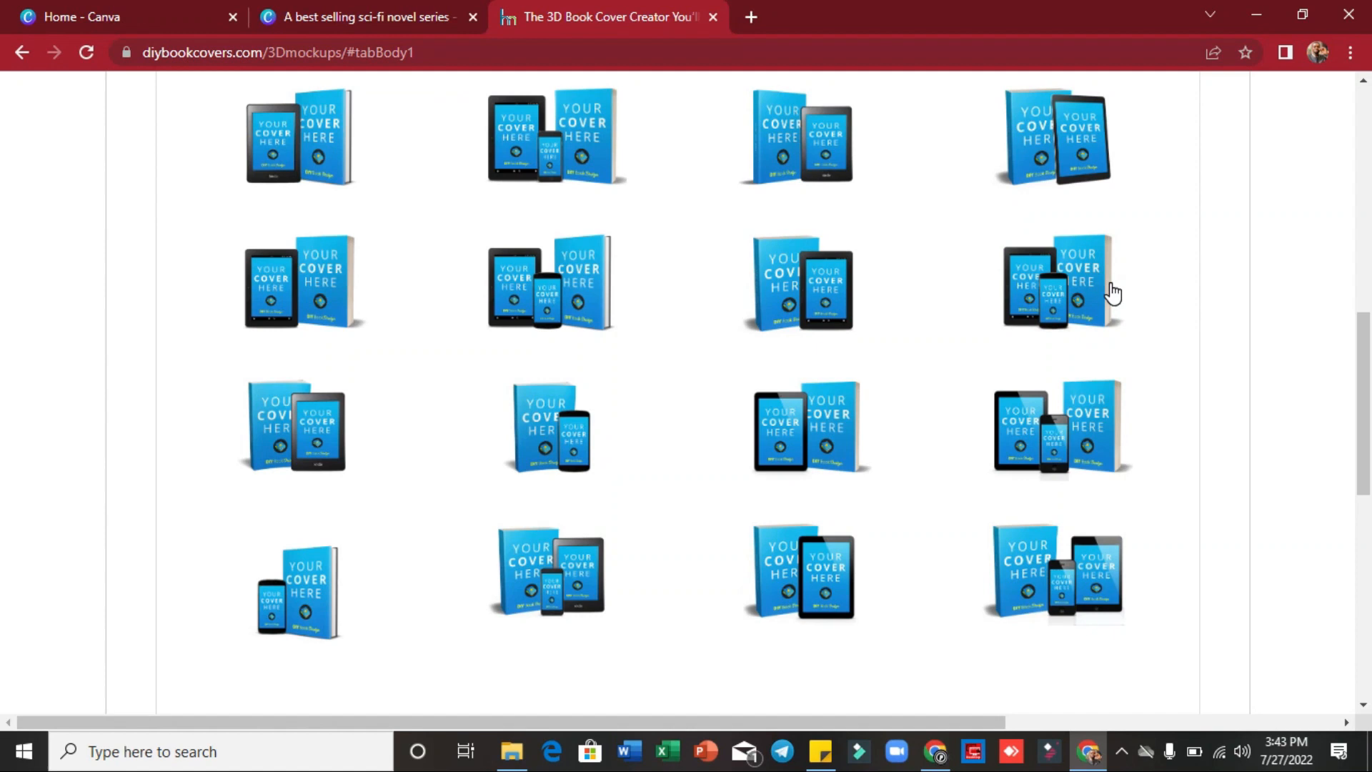
left_click_drag(1364, 356, 1361, 284)
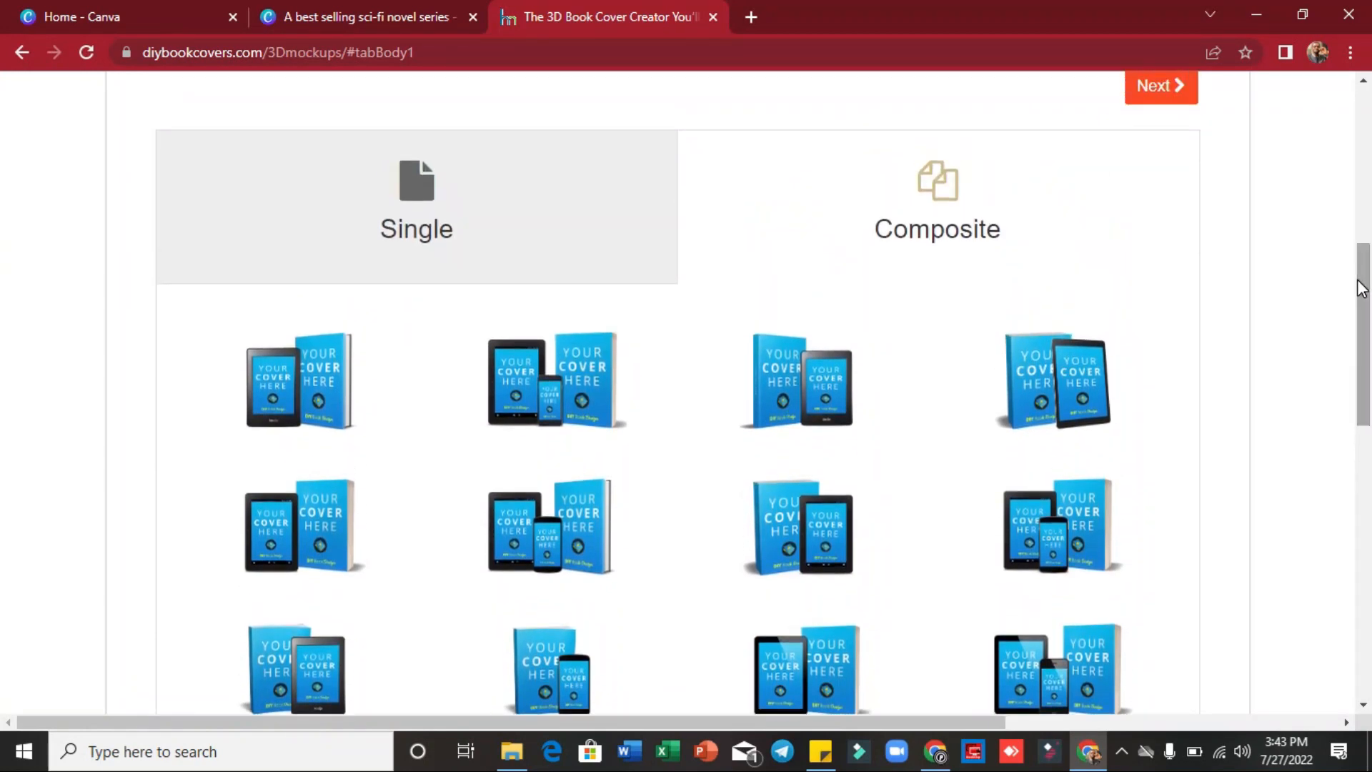
left_click(543, 200)
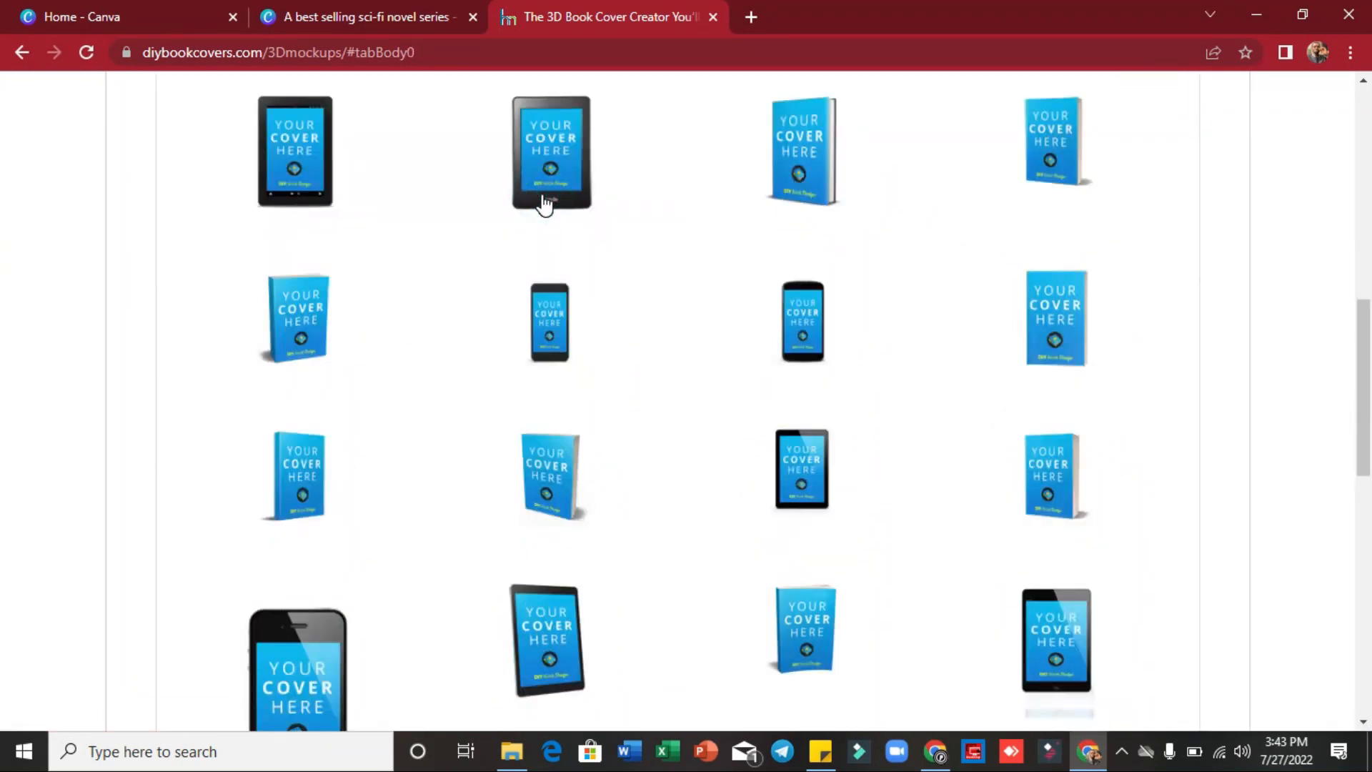
left_click_drag(1362, 390, 1354, 361)
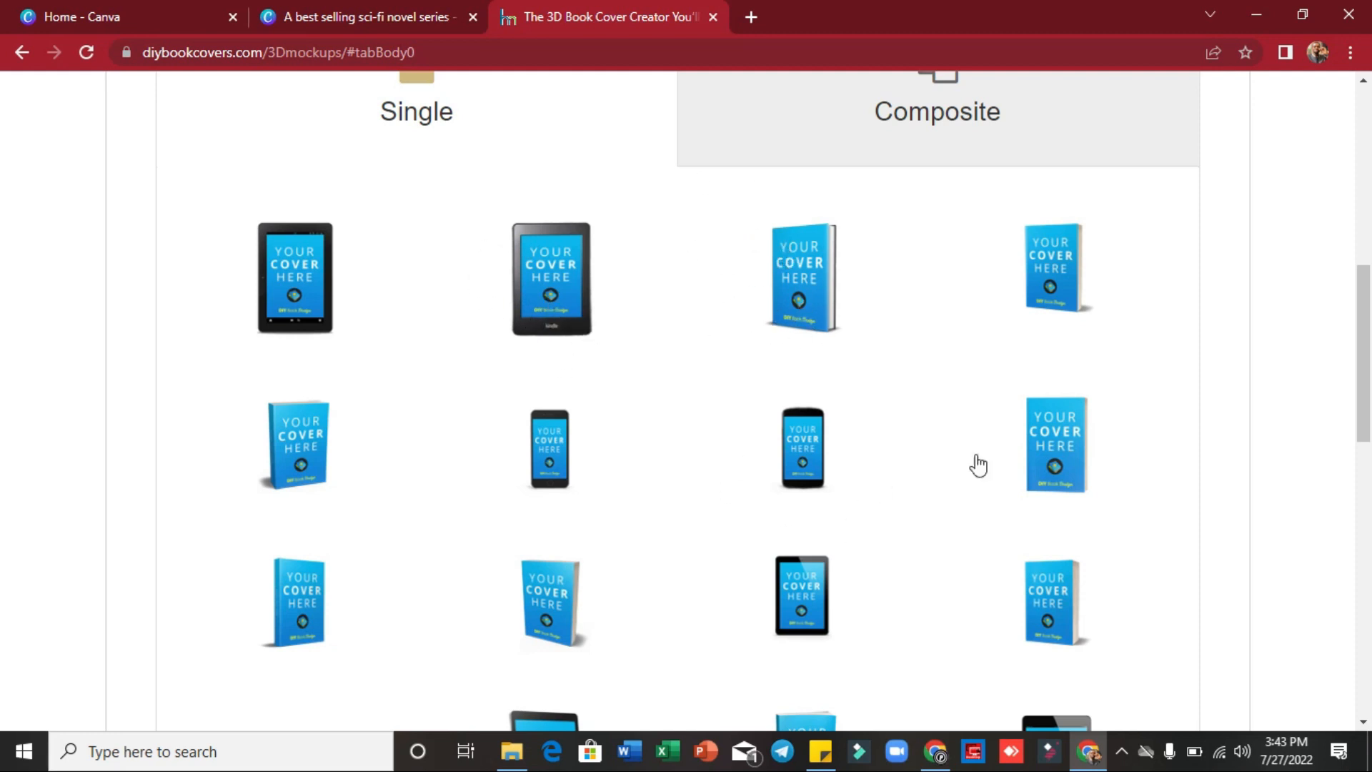
mouse_move(1364, 308)
left_mouse_down()
mouse_move(1365, 437)
mouse_move(1363, 308)
mouse_move(1363, 318)
left_mouse_up()
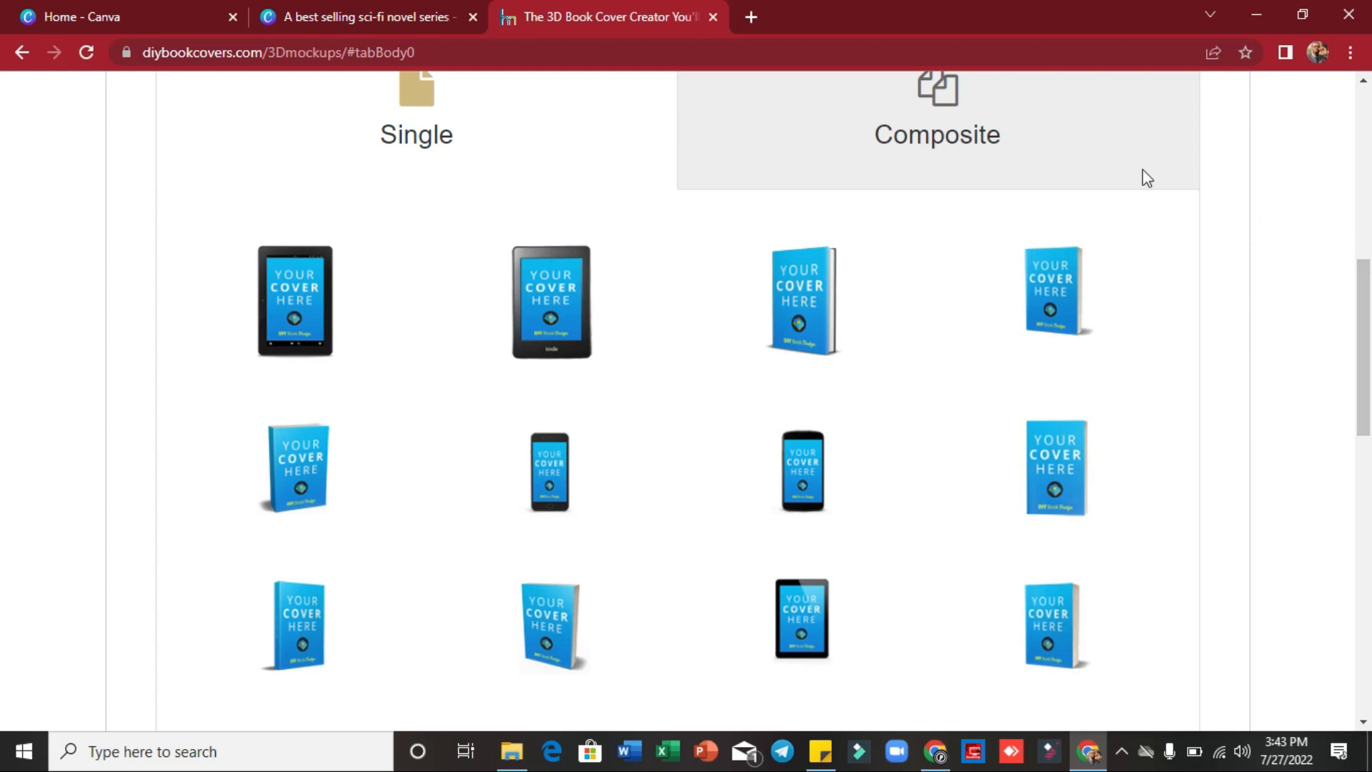
Choose the composite mockup in the third row showing a book behind an e-reader, and continue to the cover image step
left_click(980, 132)
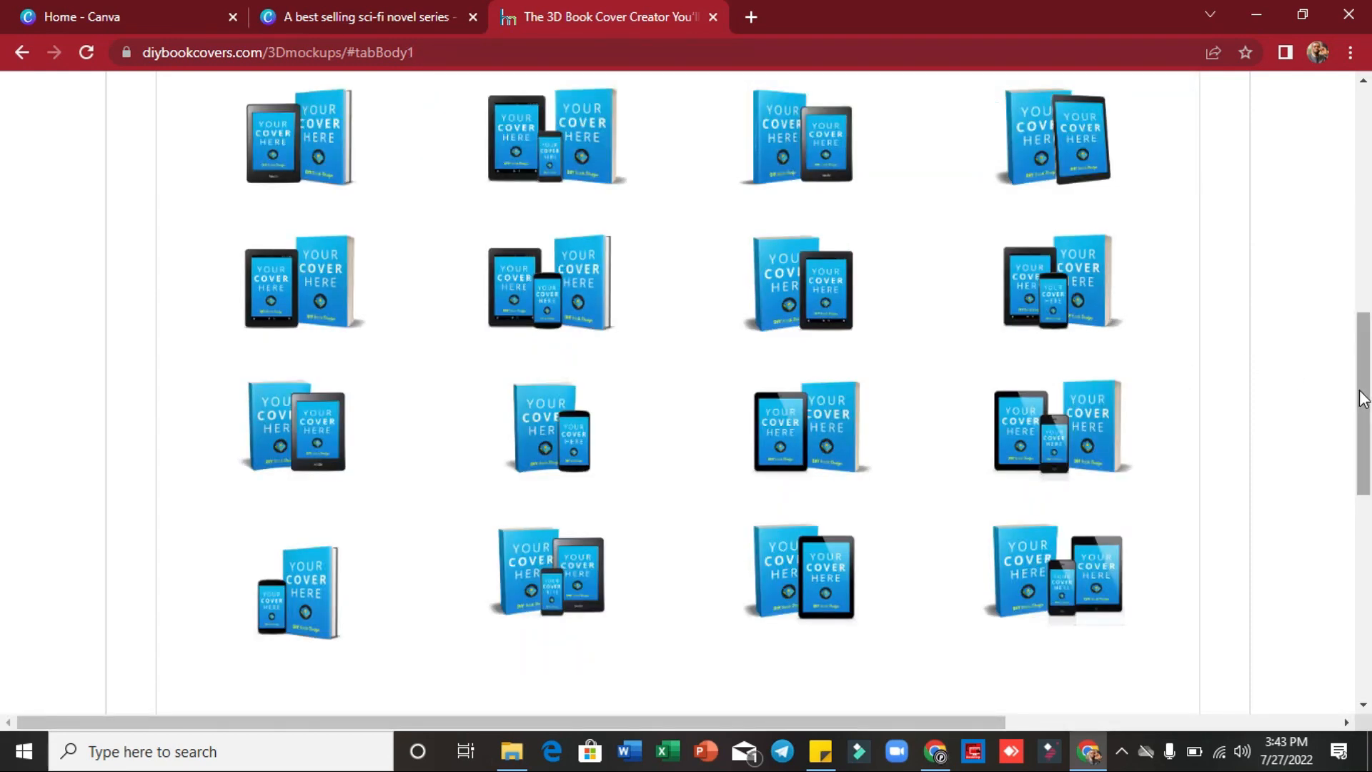
left_click_drag(1363, 398, 1364, 372)
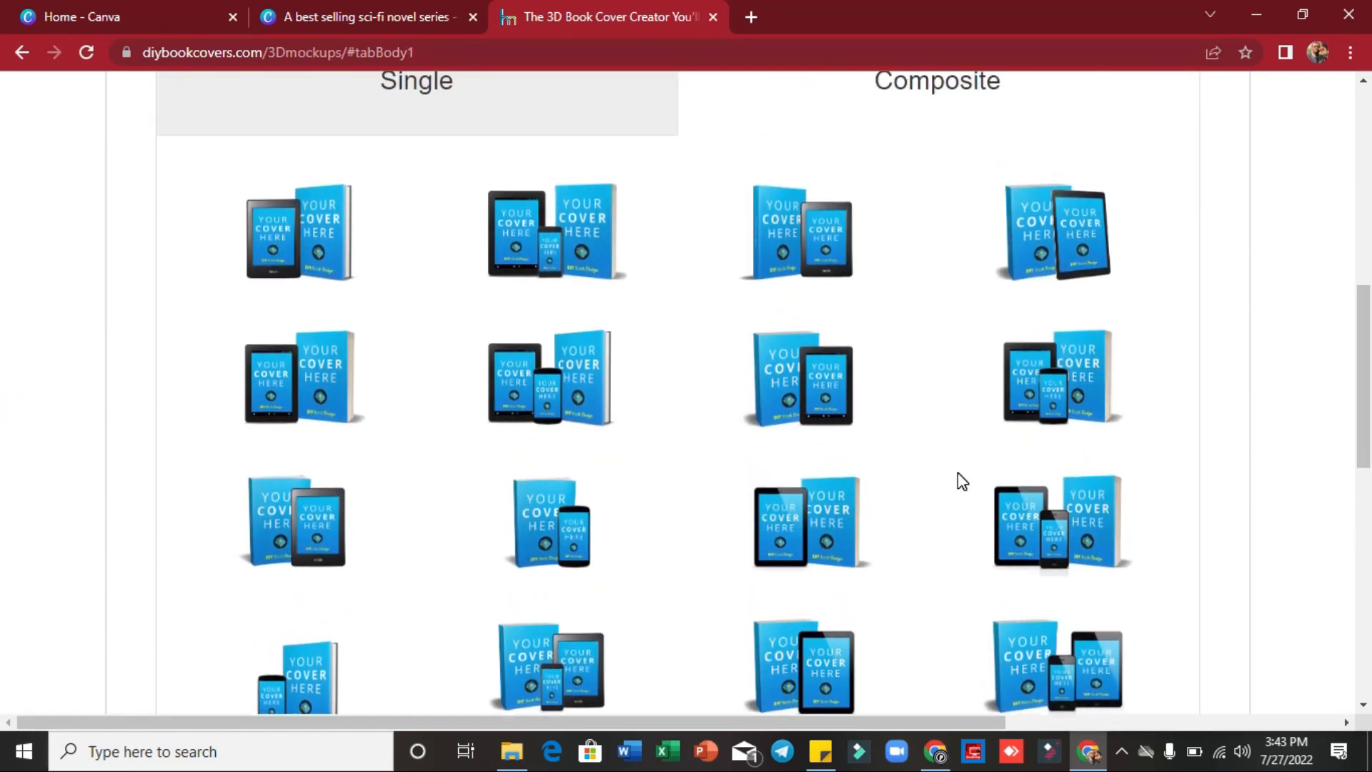
left_click(315, 545)
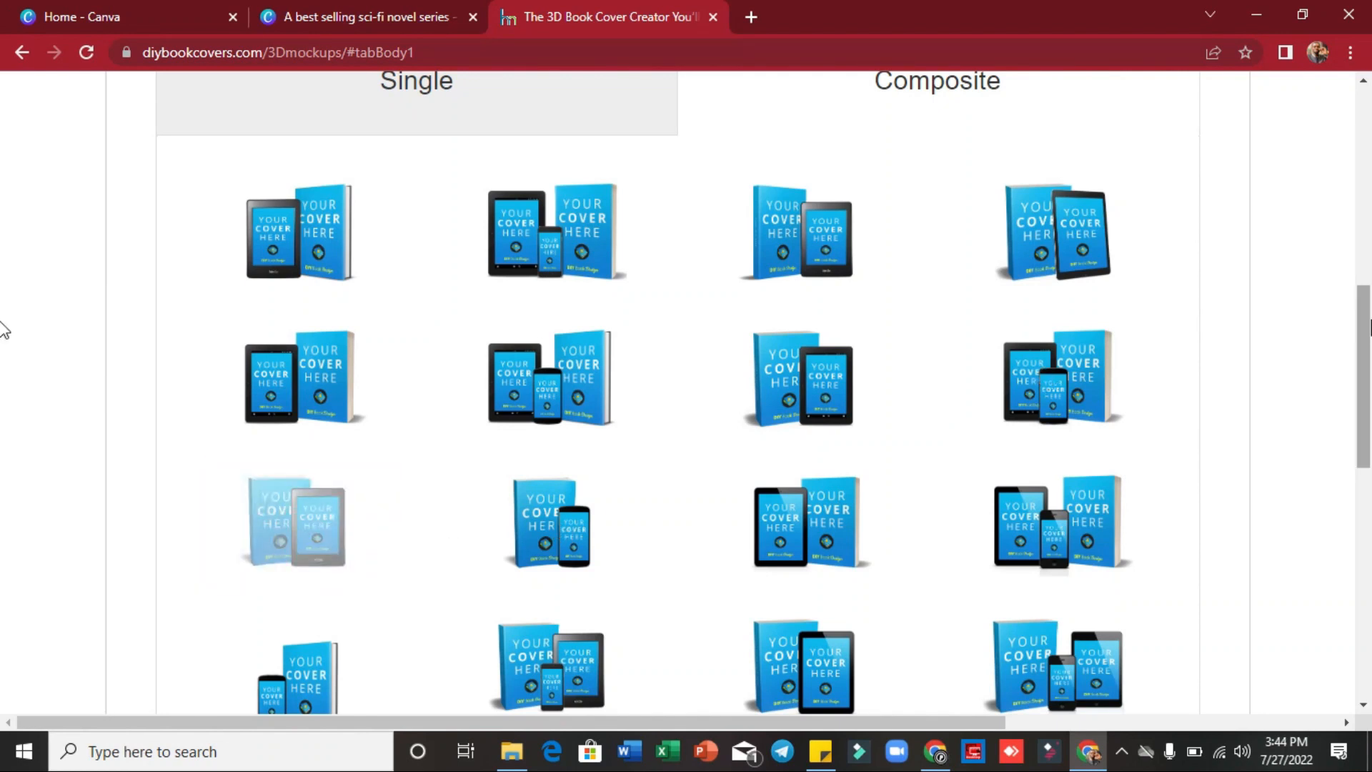
left_click_drag(1364, 333, 1364, 236)
left_click(1165, 272)
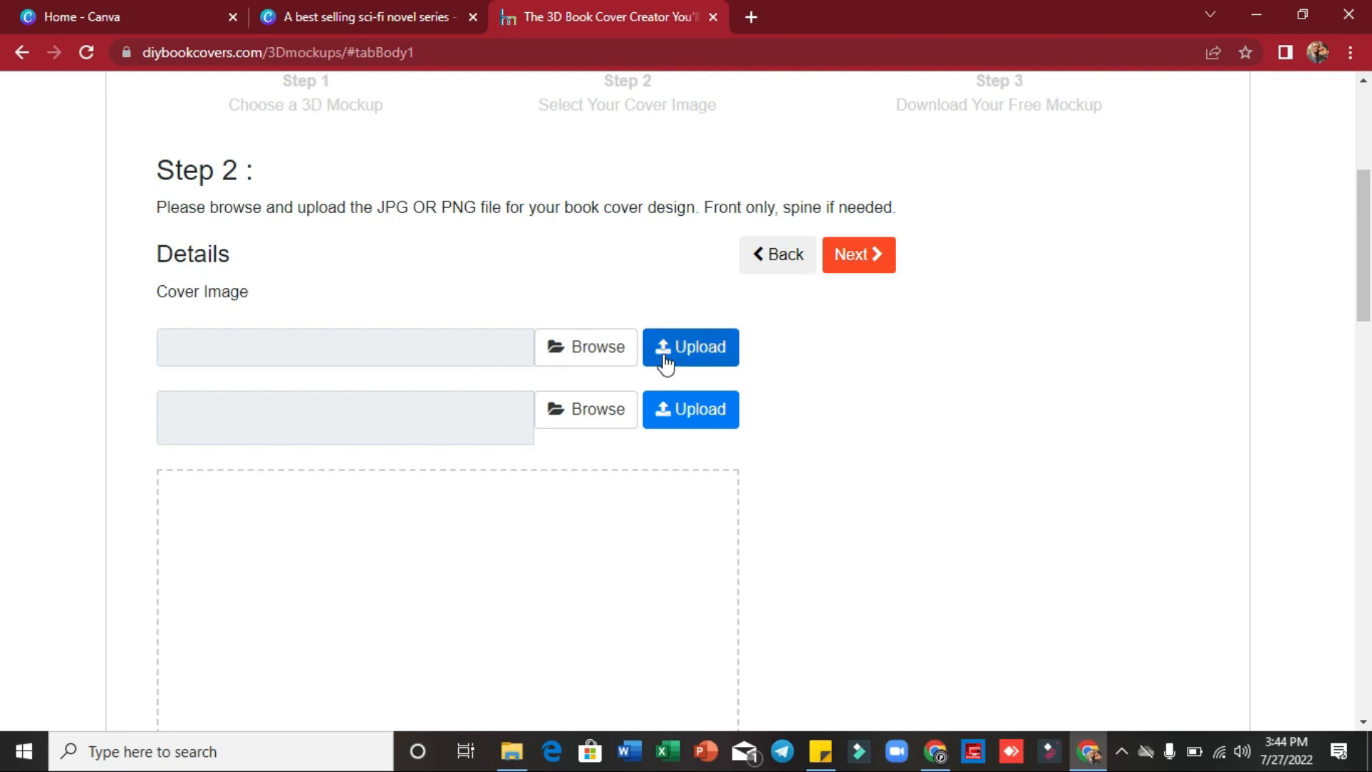
Load "A best selling sci-fi novel series.png" from Downloads as the first cover image and upload it
left_click(576, 353)
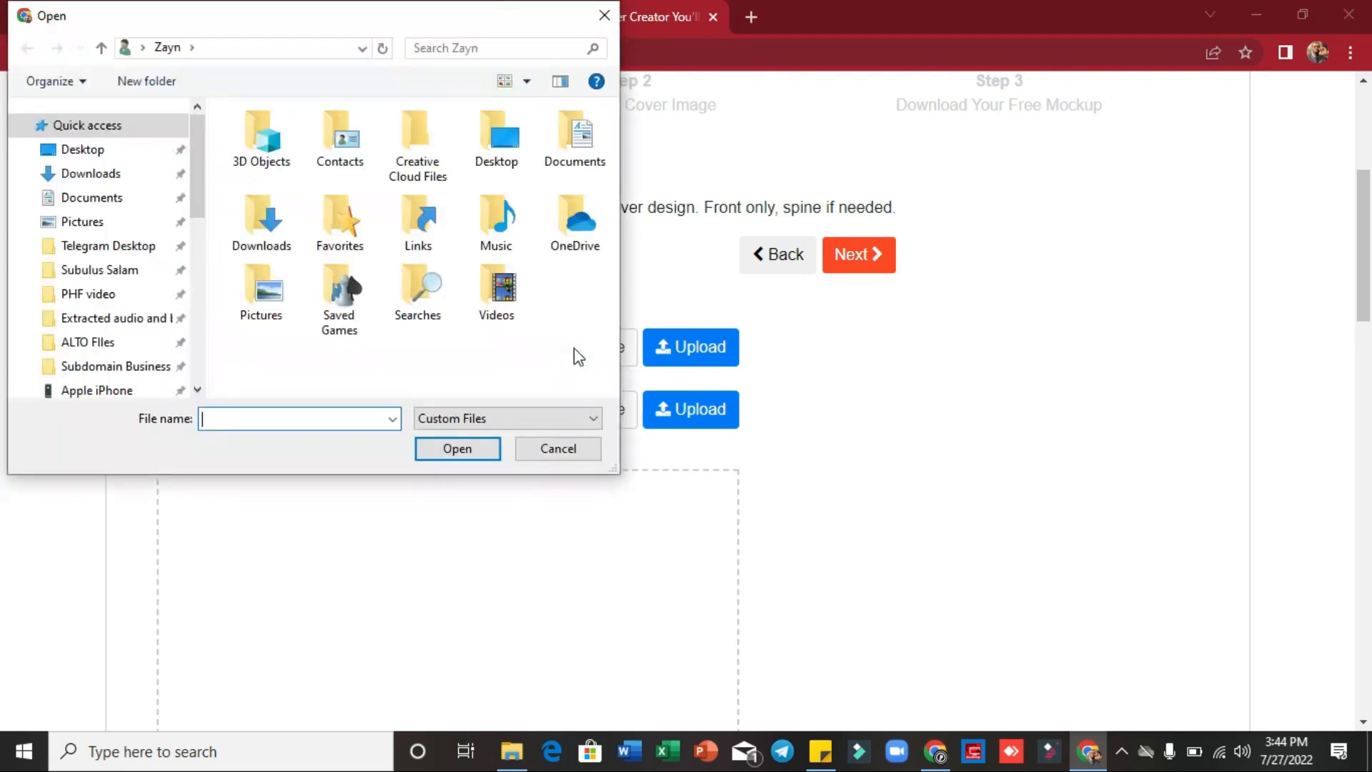
left_click(88, 173)
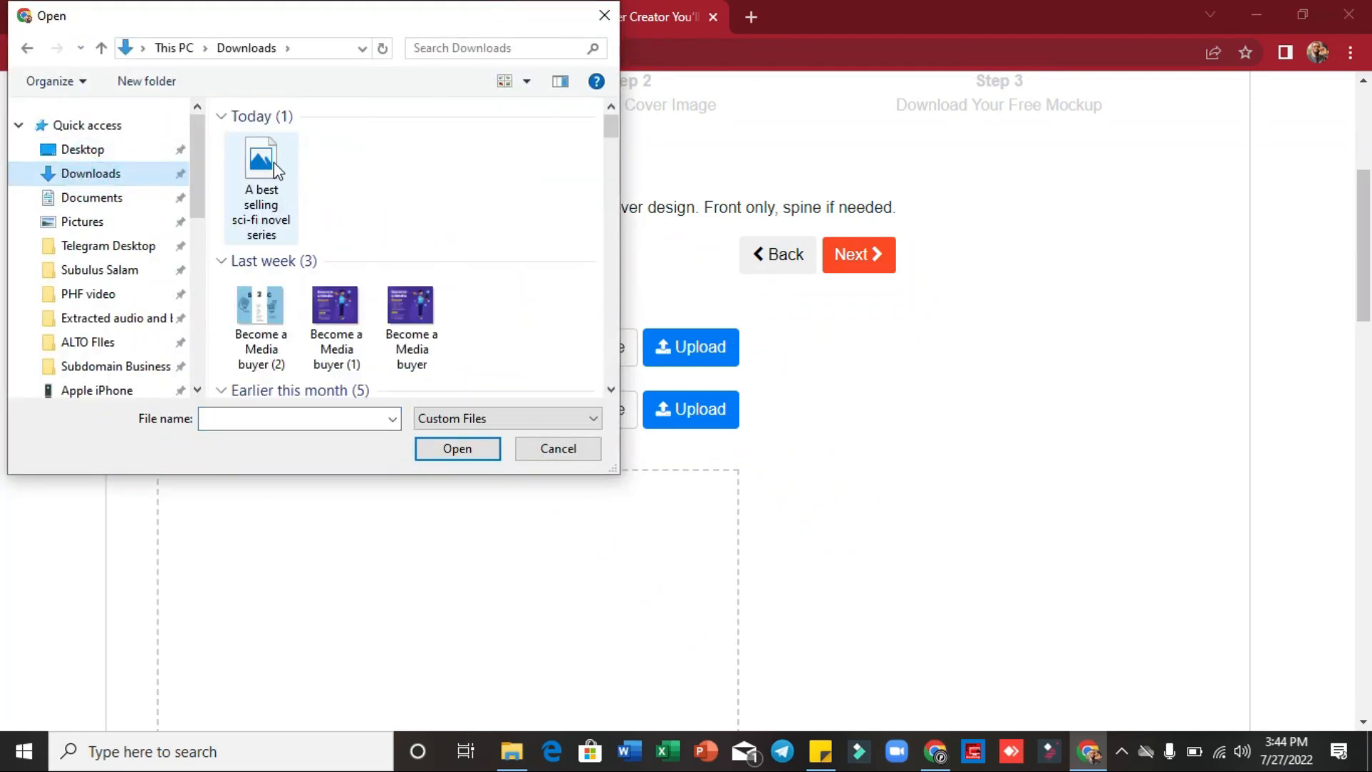
left_click(269, 170)
left_click(448, 449)
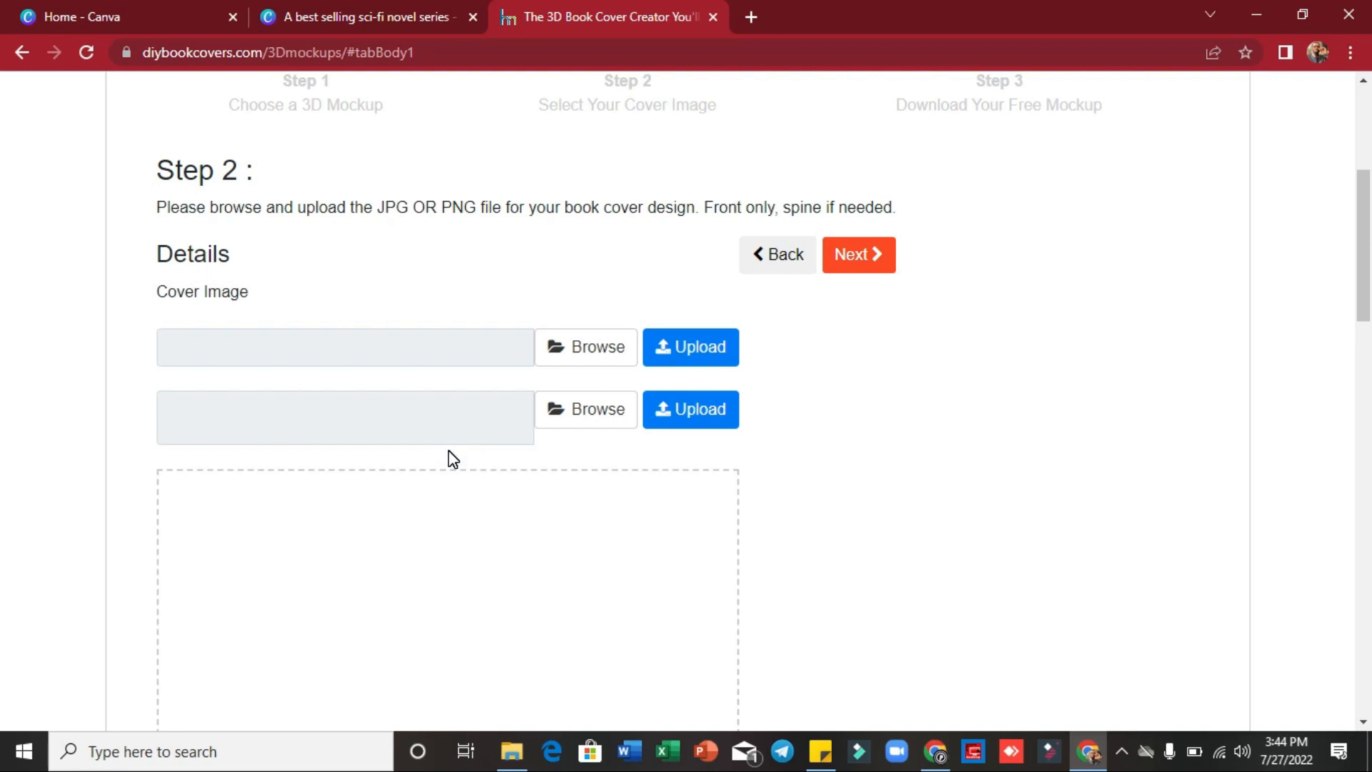
left_click(681, 357)
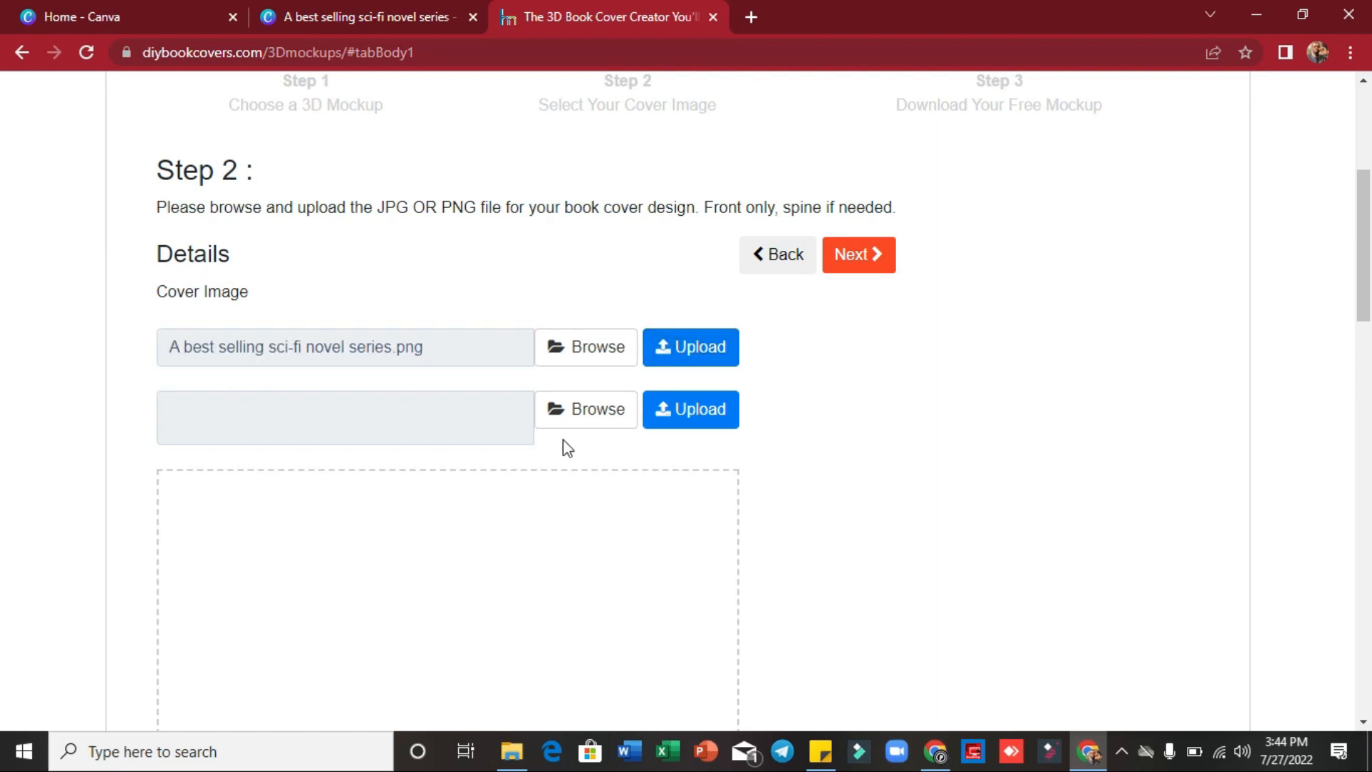
Load the same "A best selling sci-fi novel series.png" from Downloads as the second cover image and upload it
left_click(574, 418)
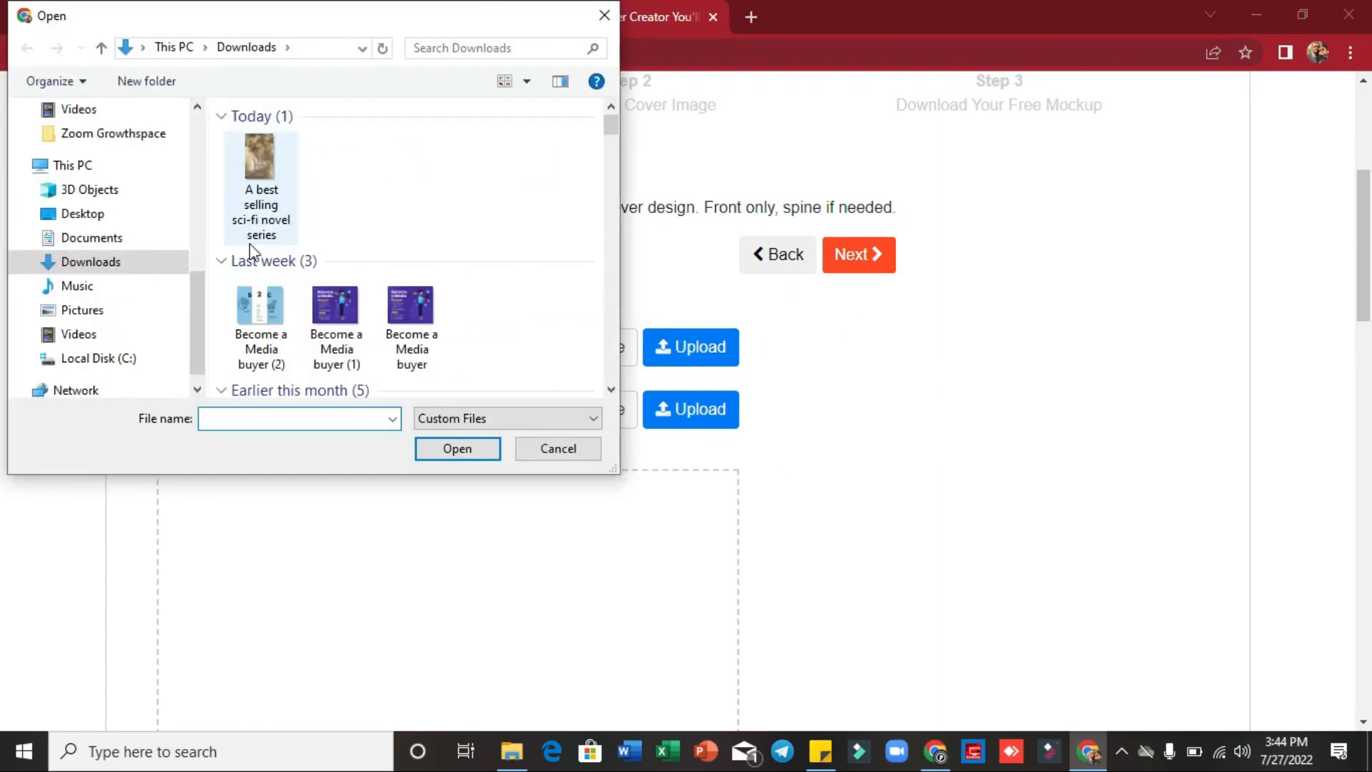
left_click(254, 175)
left_click(450, 449)
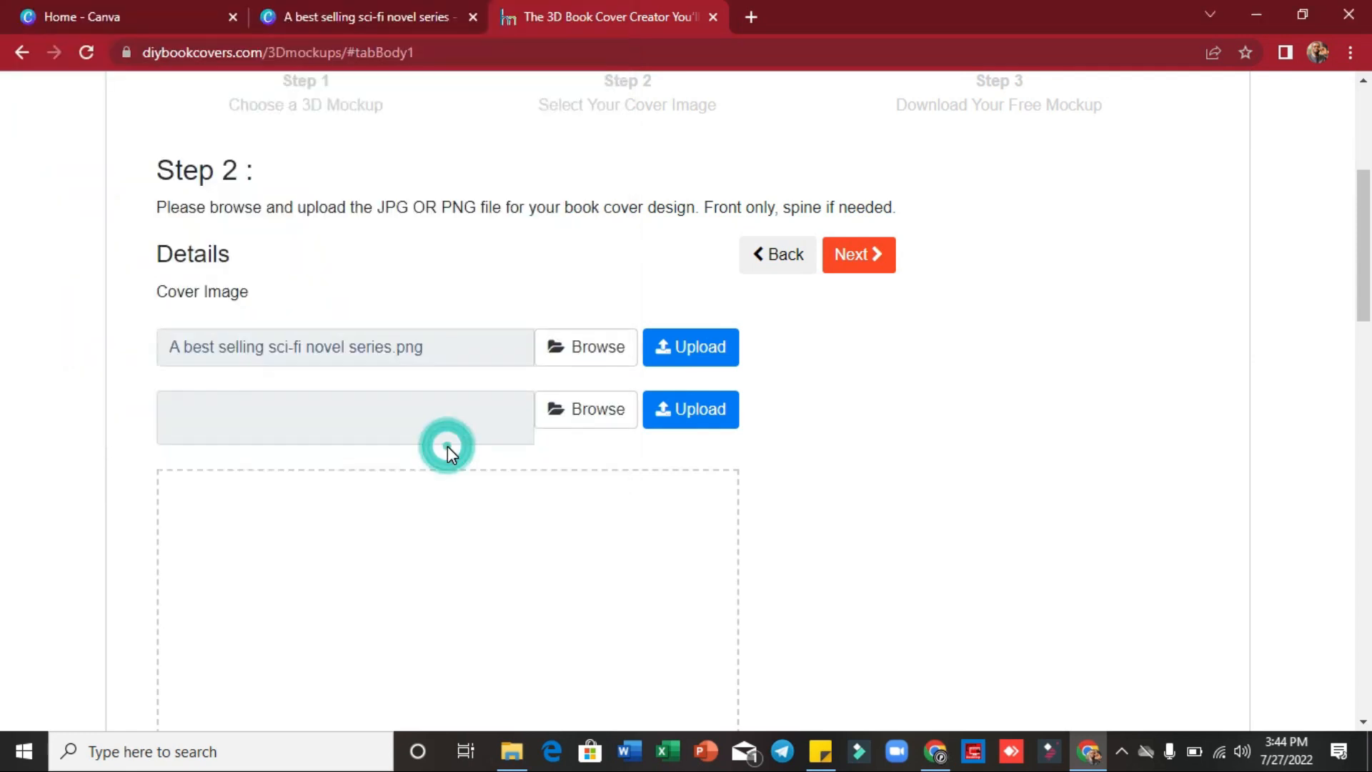
left_click(688, 418)
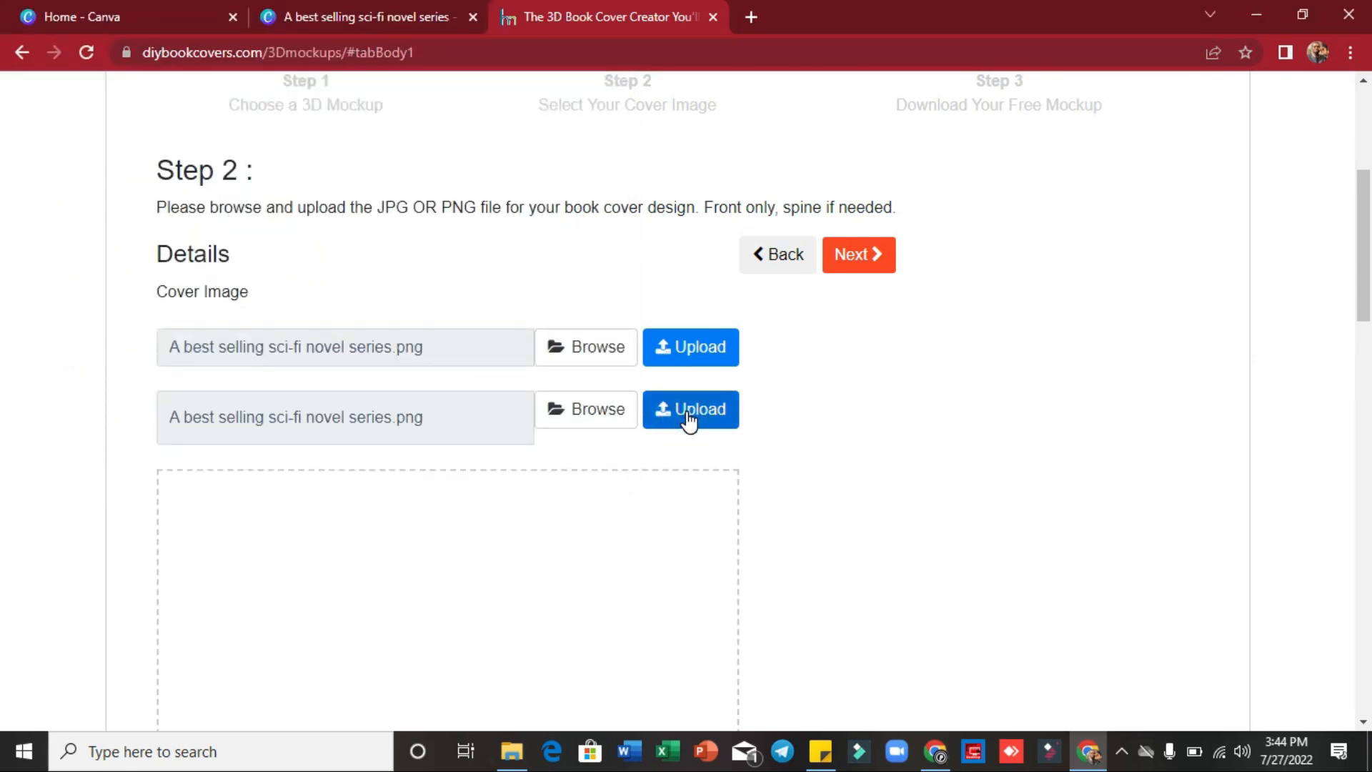
Continue to the final mockup step and download the finished 3D mockup as a PNG
left_click_drag(1366, 227, 1331, 122)
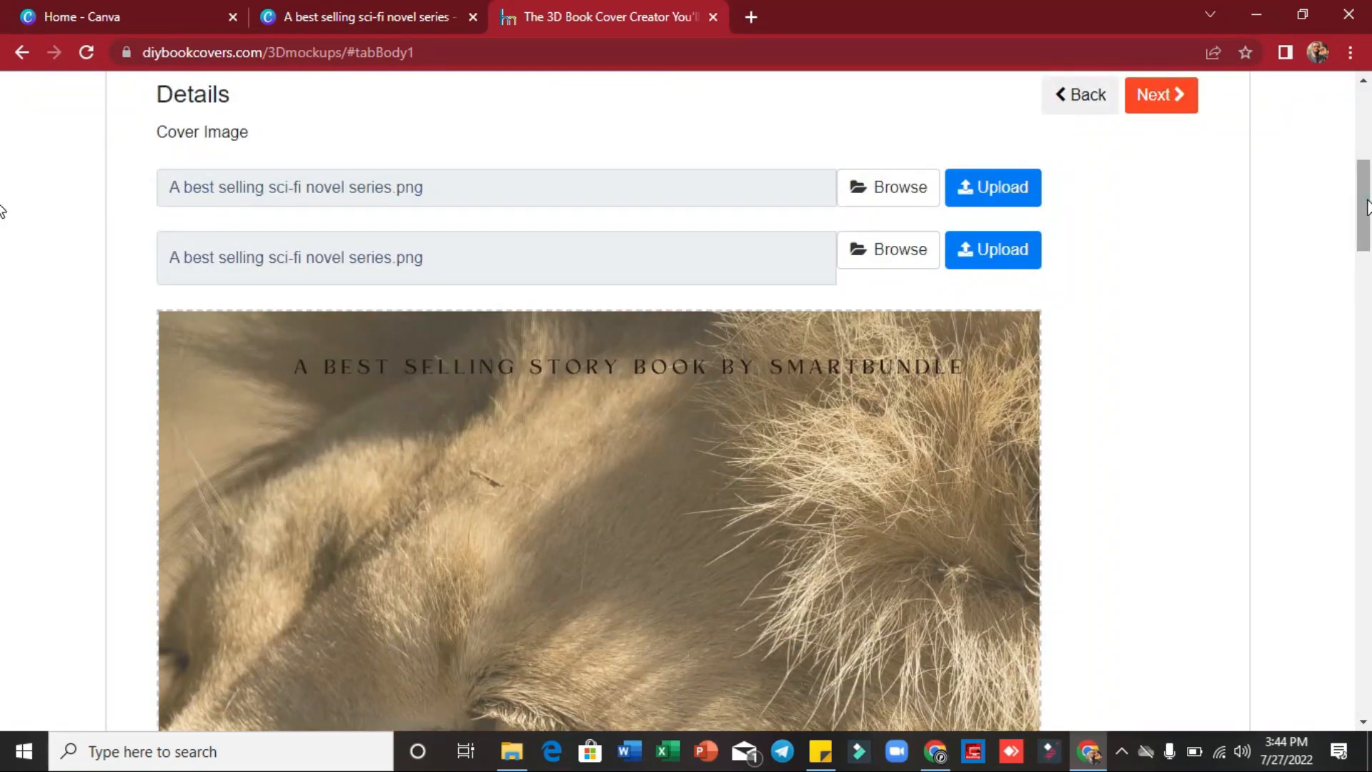
left_click_drag(1370, 202, 1356, 163)
left_click(1165, 380)
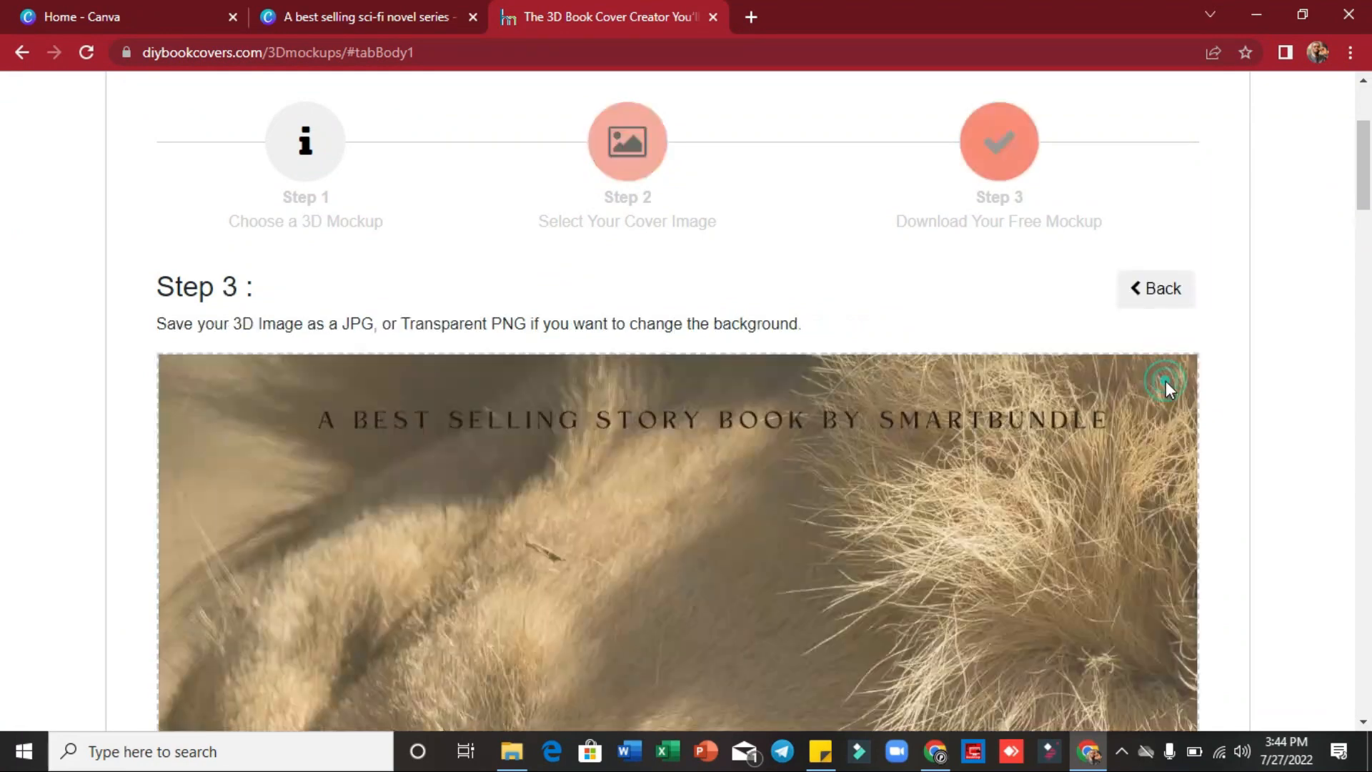
left_click_drag(1369, 166, 1369, 605)
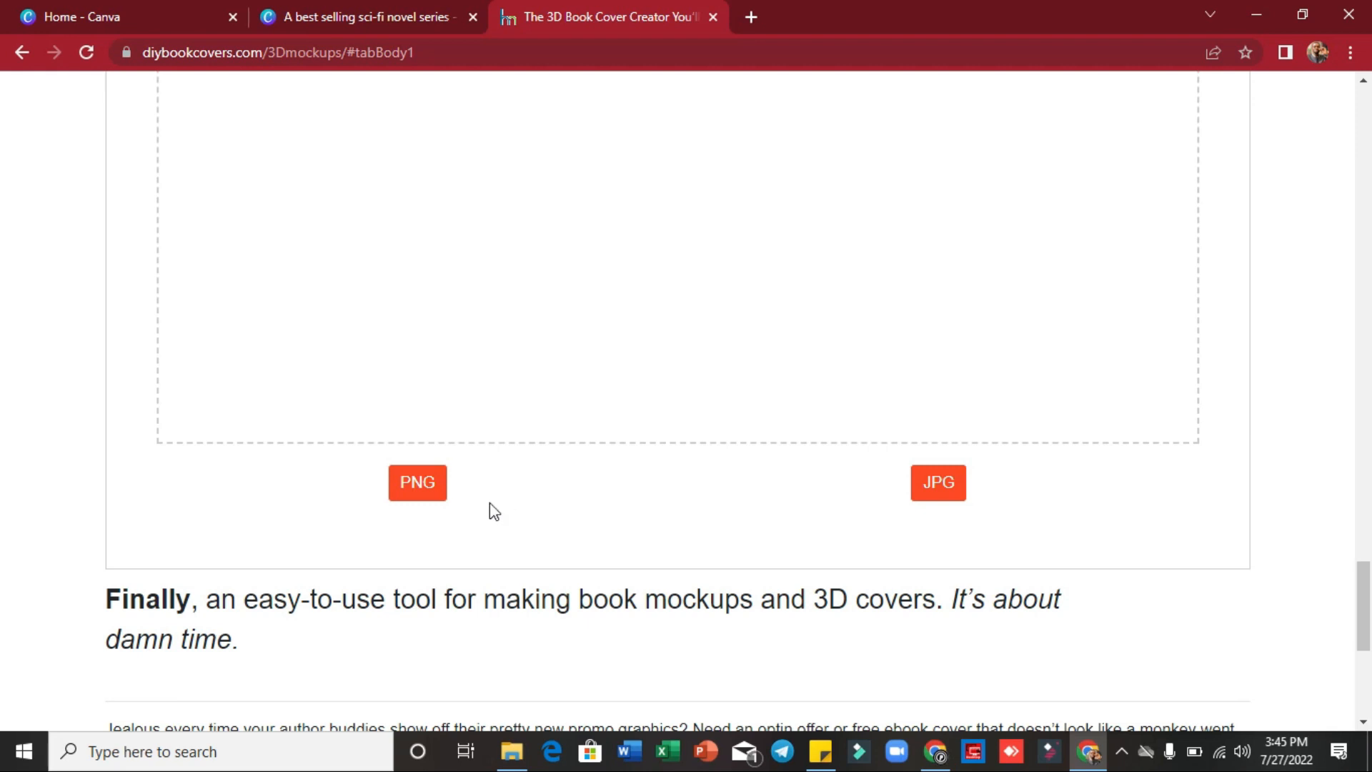
left_click(421, 493)
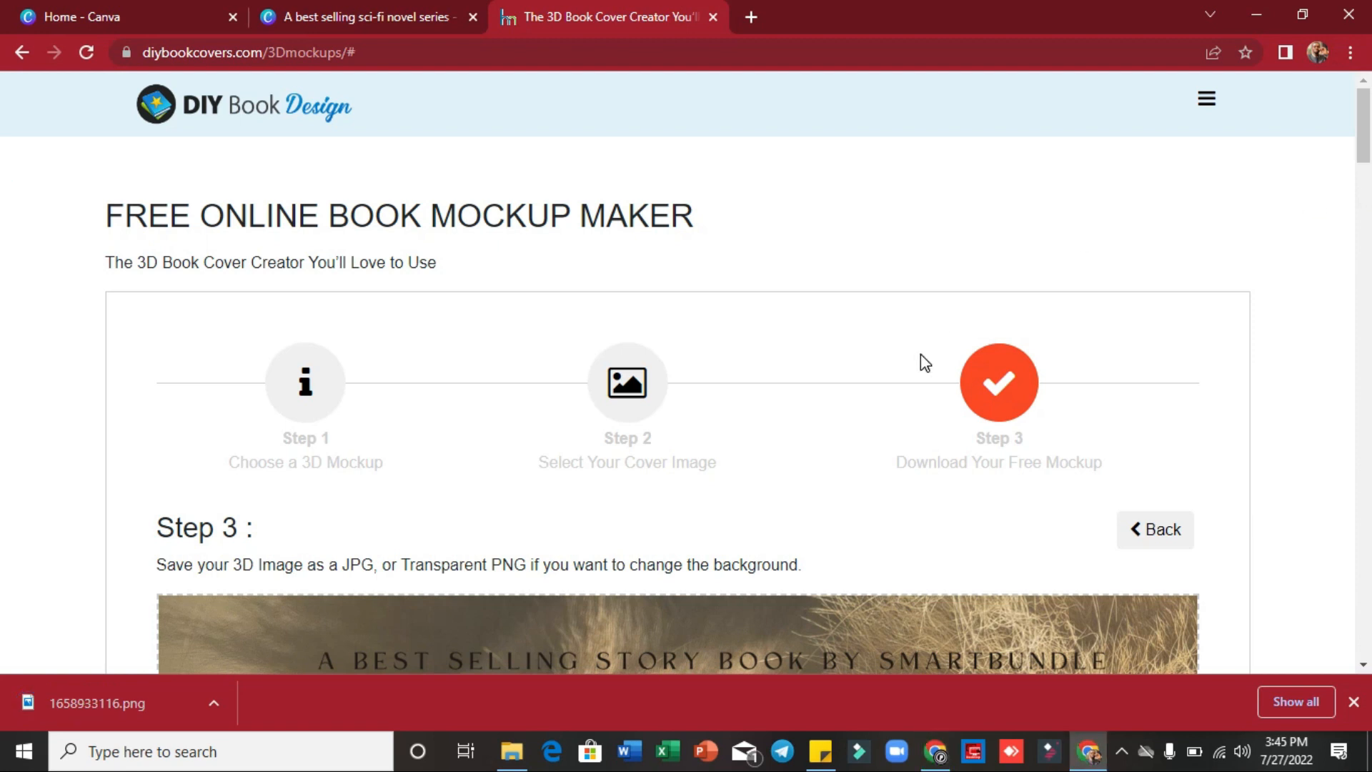
Open the downloaded mockup PNG in the Photos viewer to check the rendered book and e-reader, and close the viewer
left_click(213, 703)
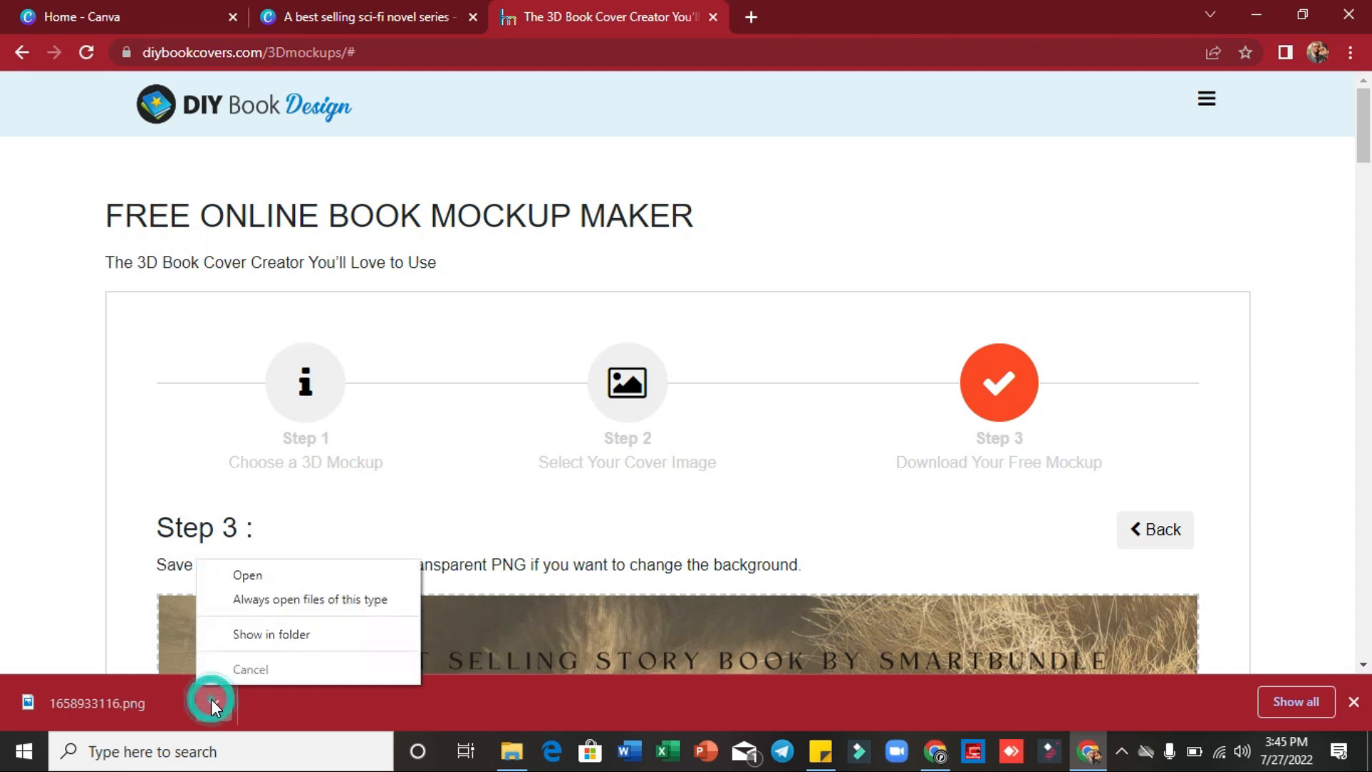
left_click(243, 575)
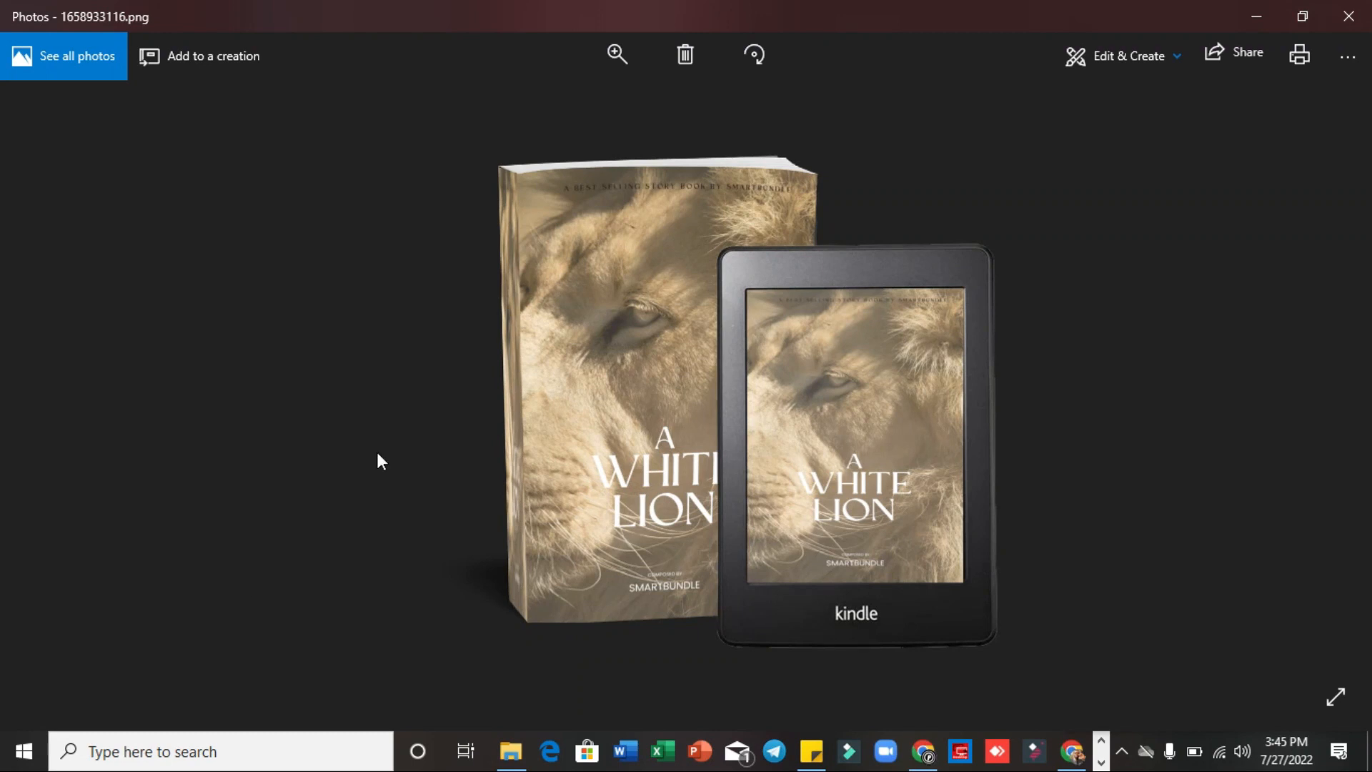
left_click(1349, 16)
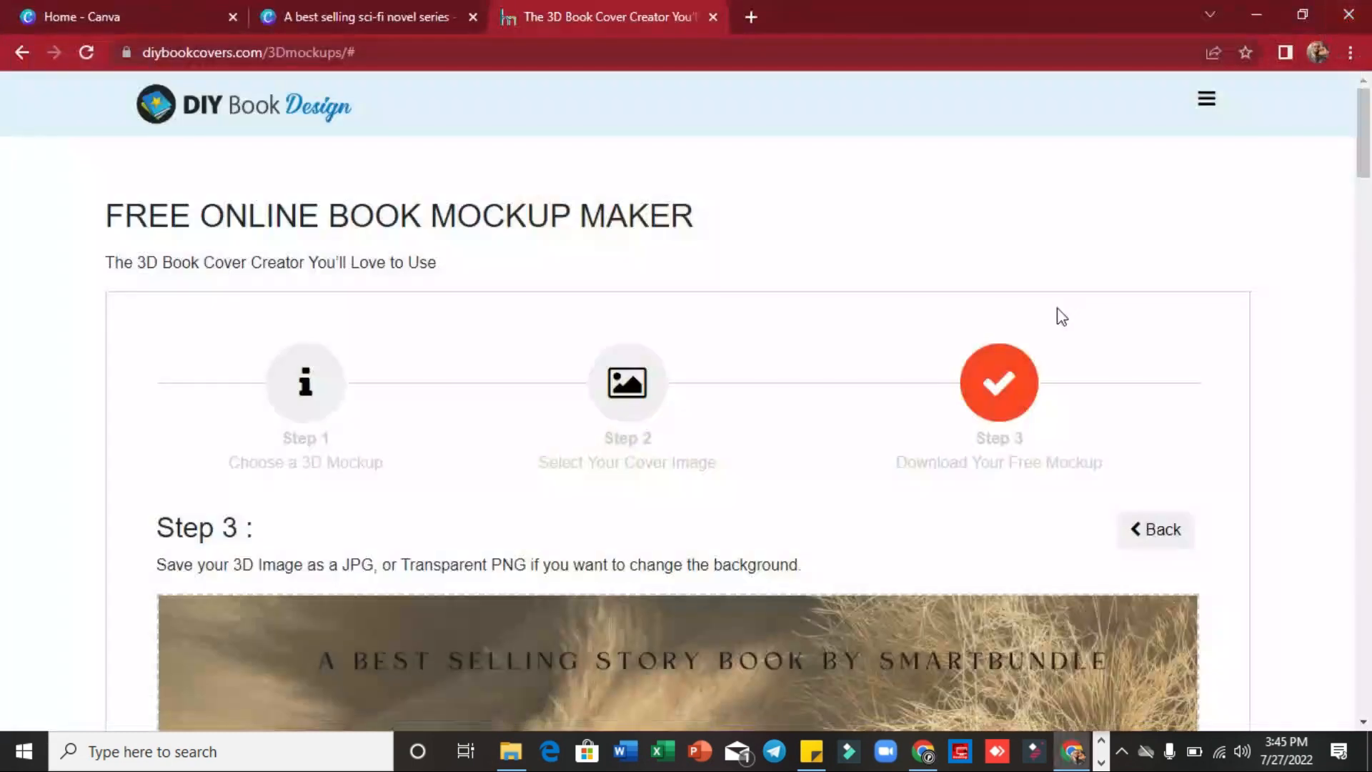
Return to Canva's home page, create a new Book Cover design of 1410 × 2250 px, and dismiss the sharing prompt
left_click(323, 14)
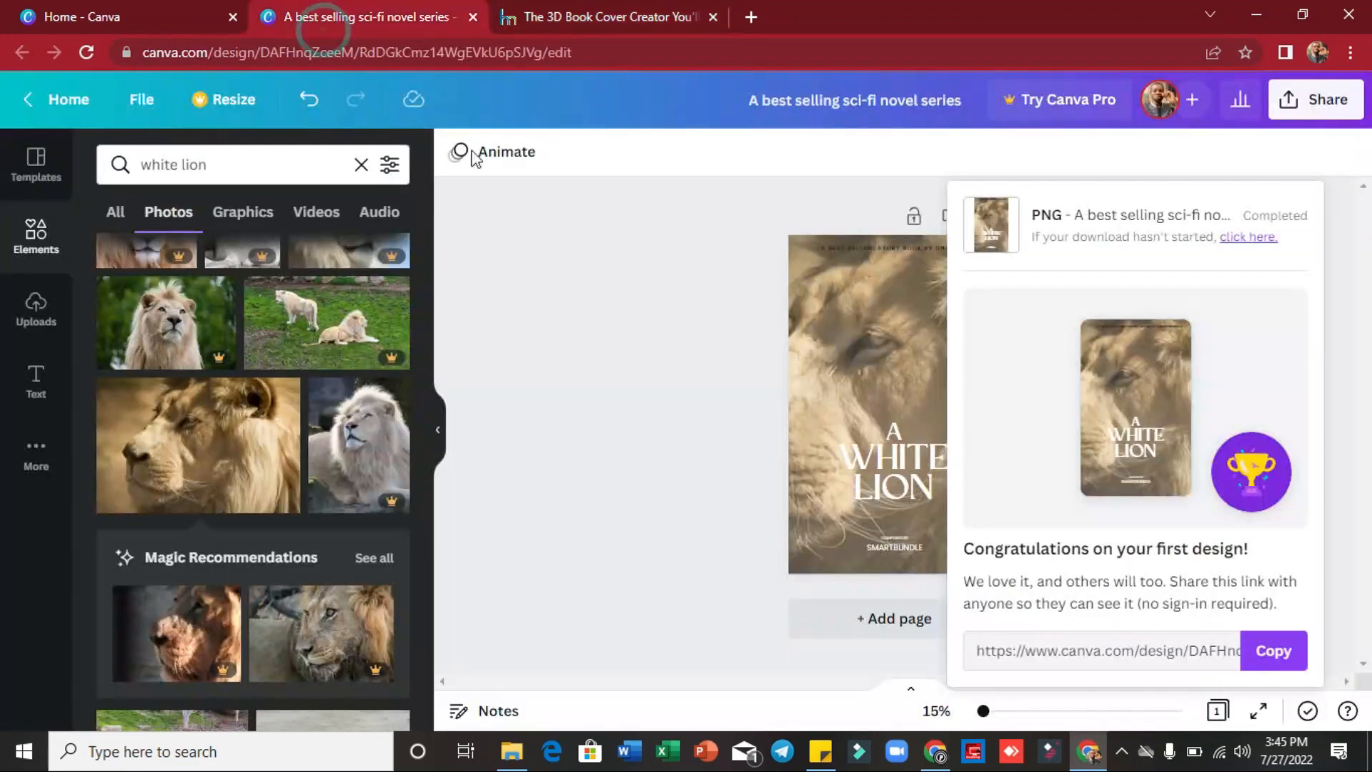
left_click(29, 100)
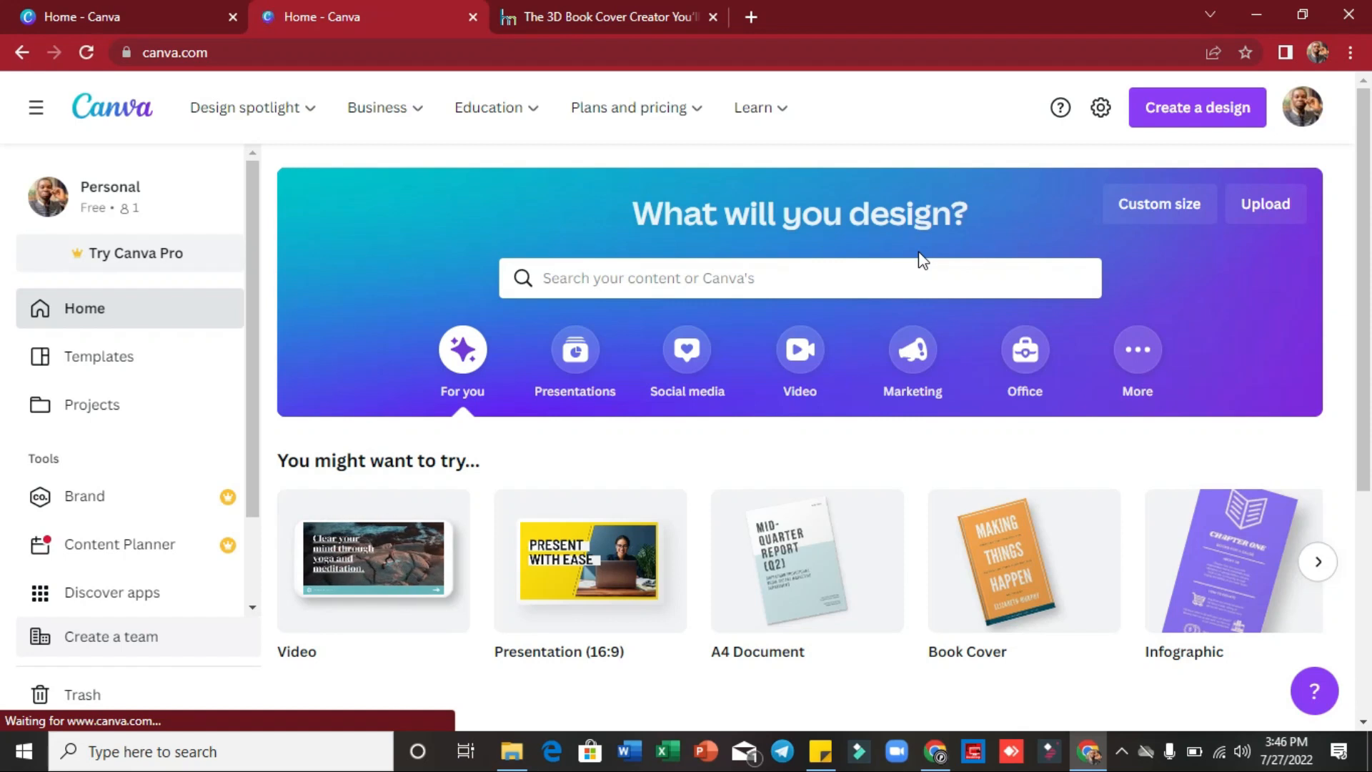
left_click(1204, 114)
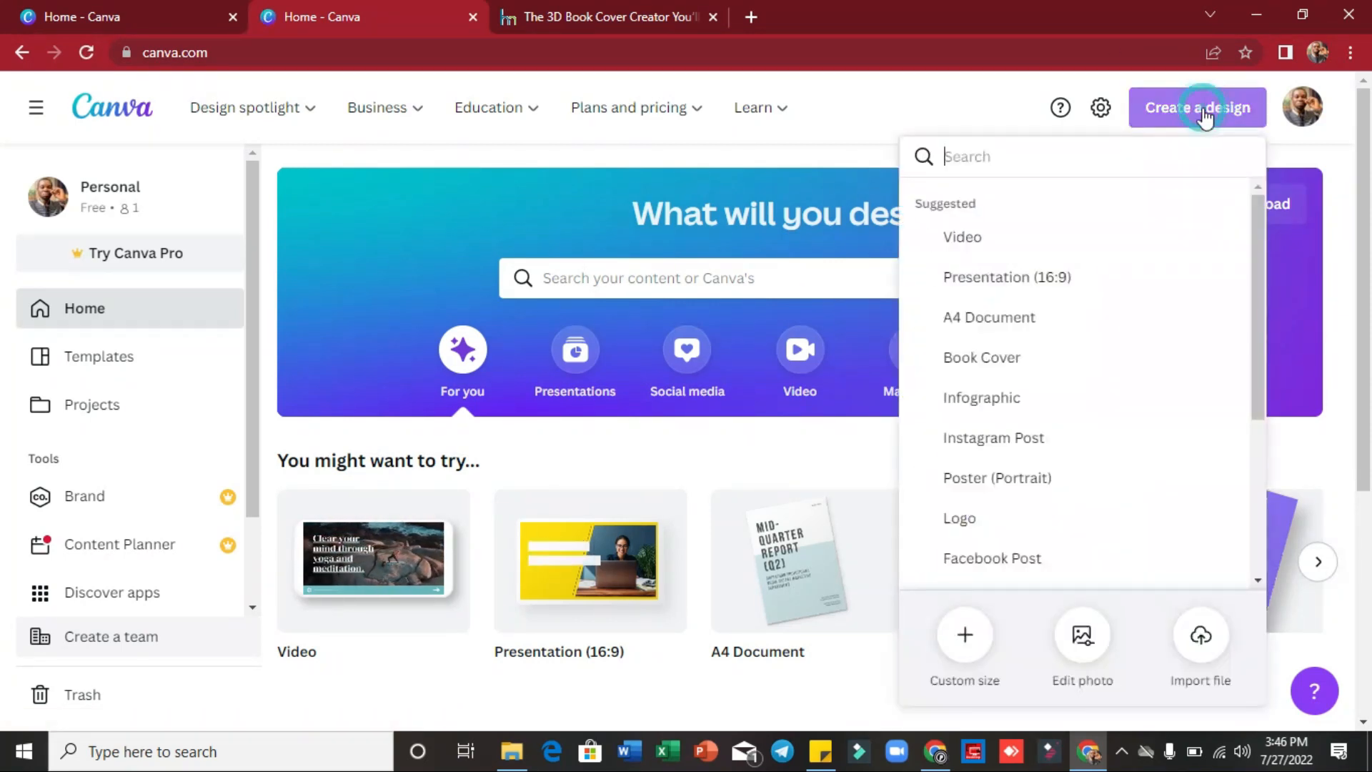
type("book cover")
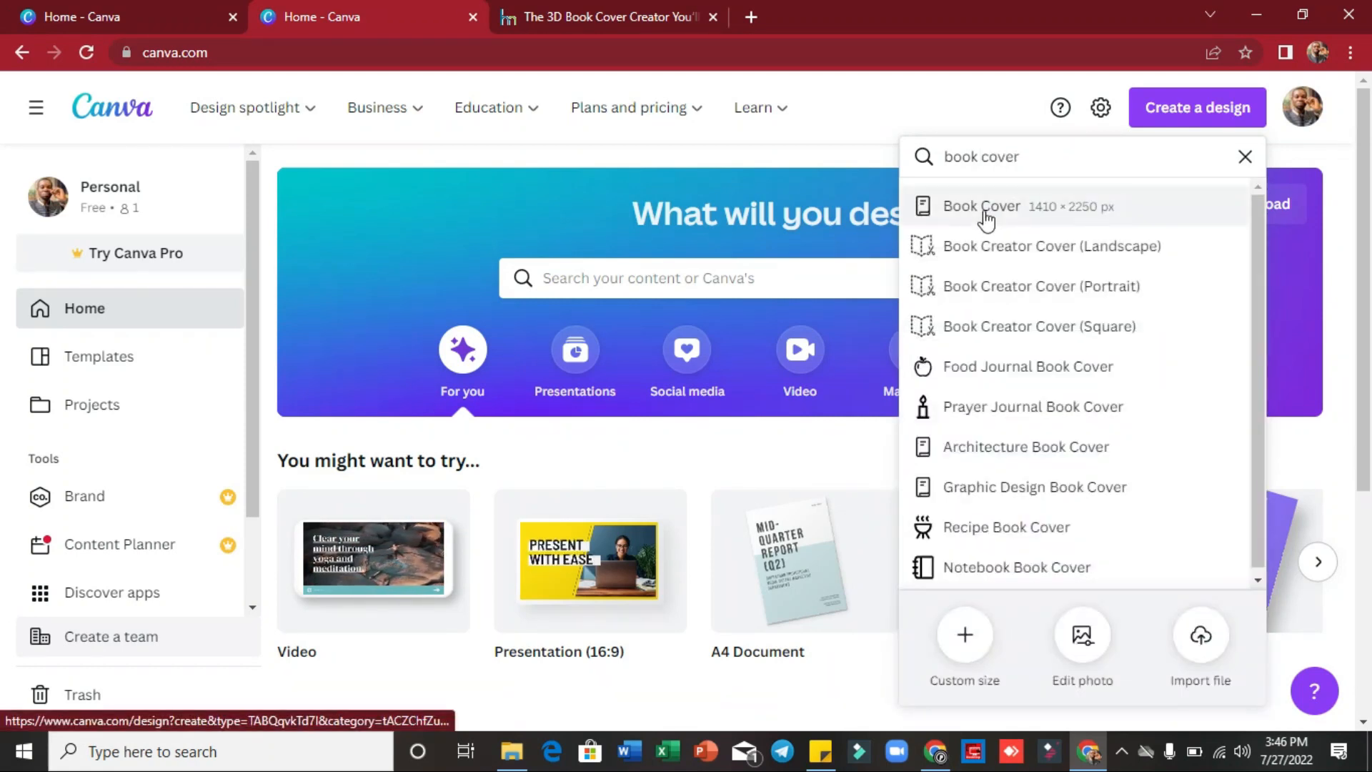
left_click(986, 214)
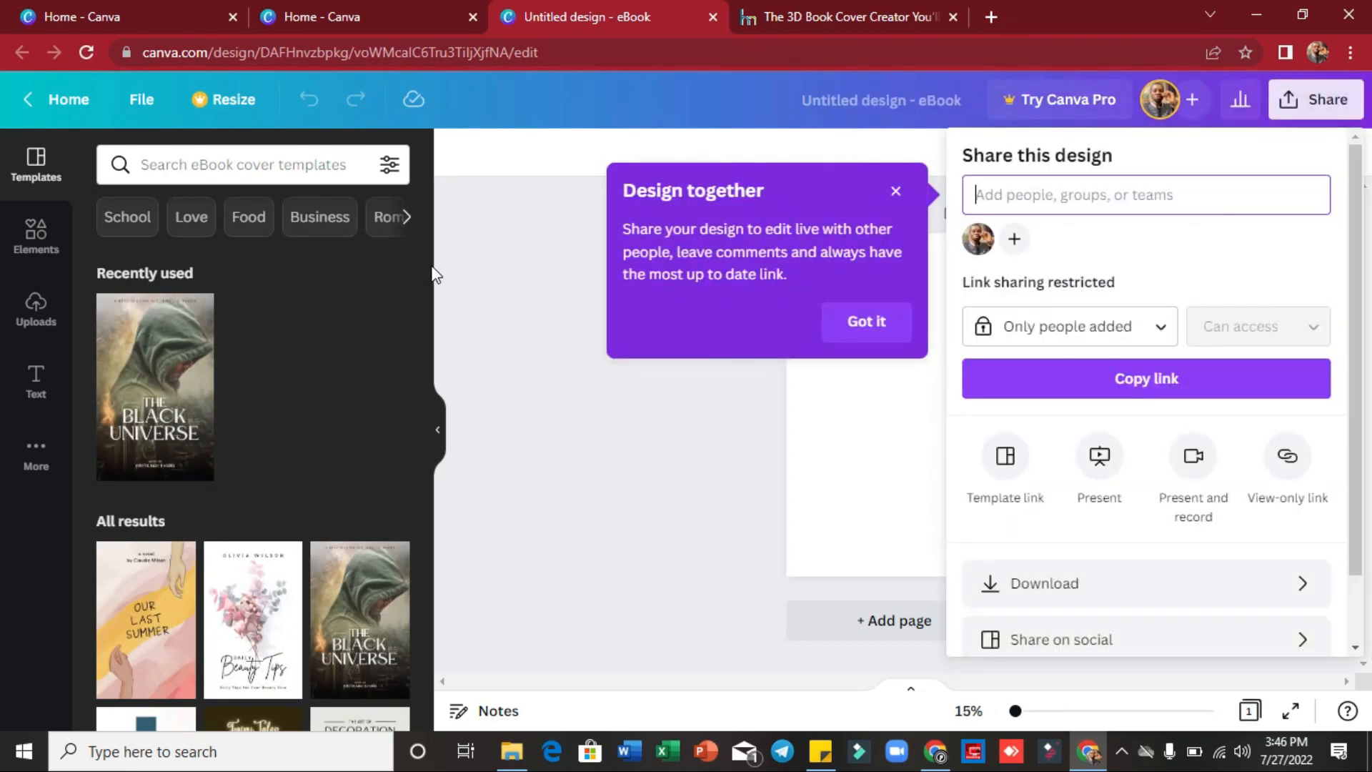
left_click(657, 499)
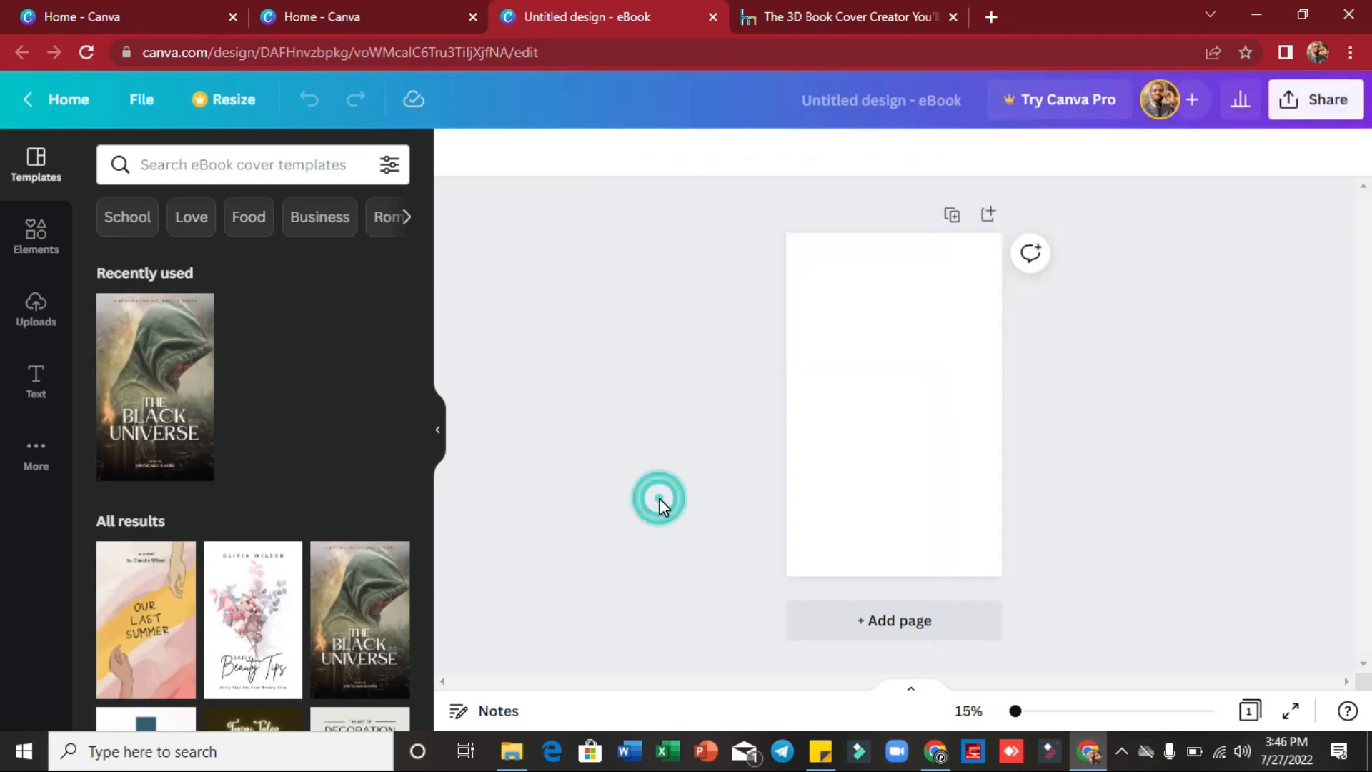
Apply the "Woman Story" ebook cover template with the black silhouette and butterflies to the blank page
left_click(914, 357)
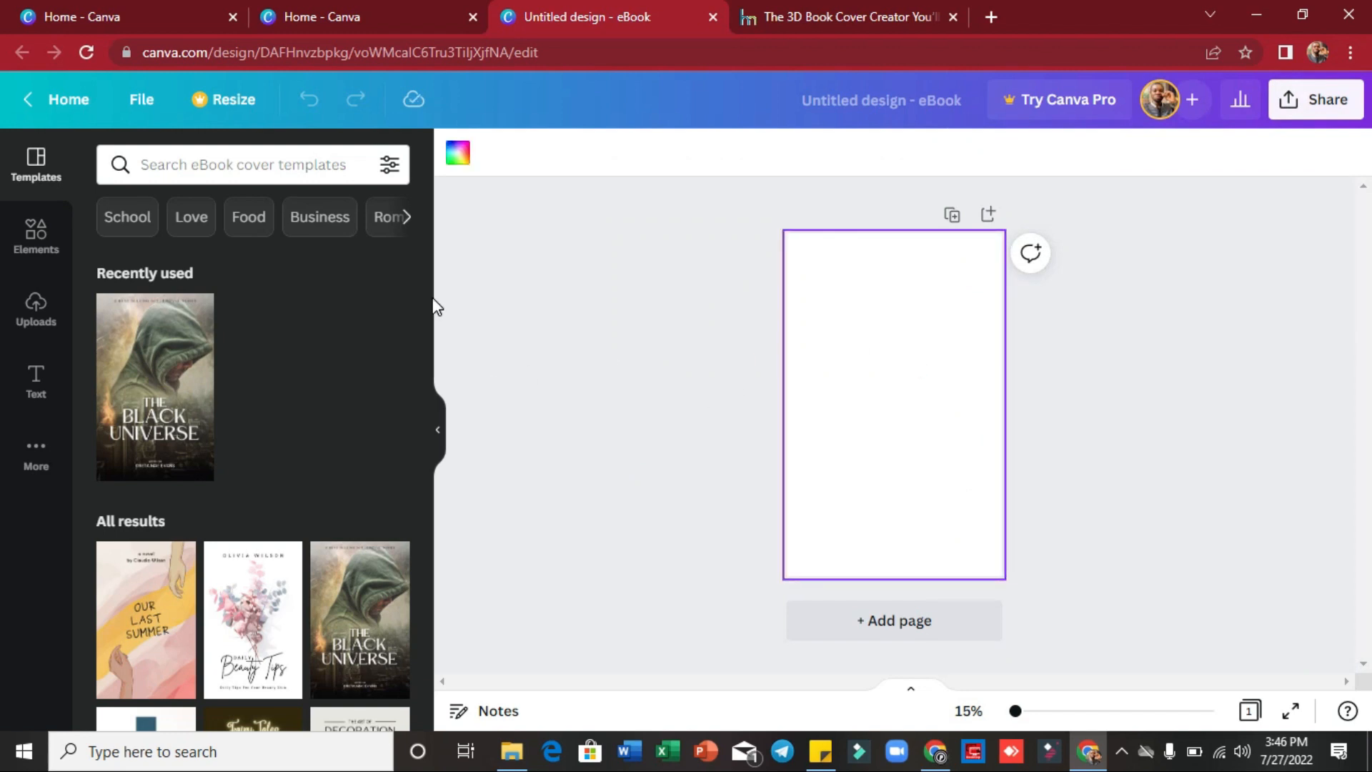
left_click_drag(426, 212, 420, 483)
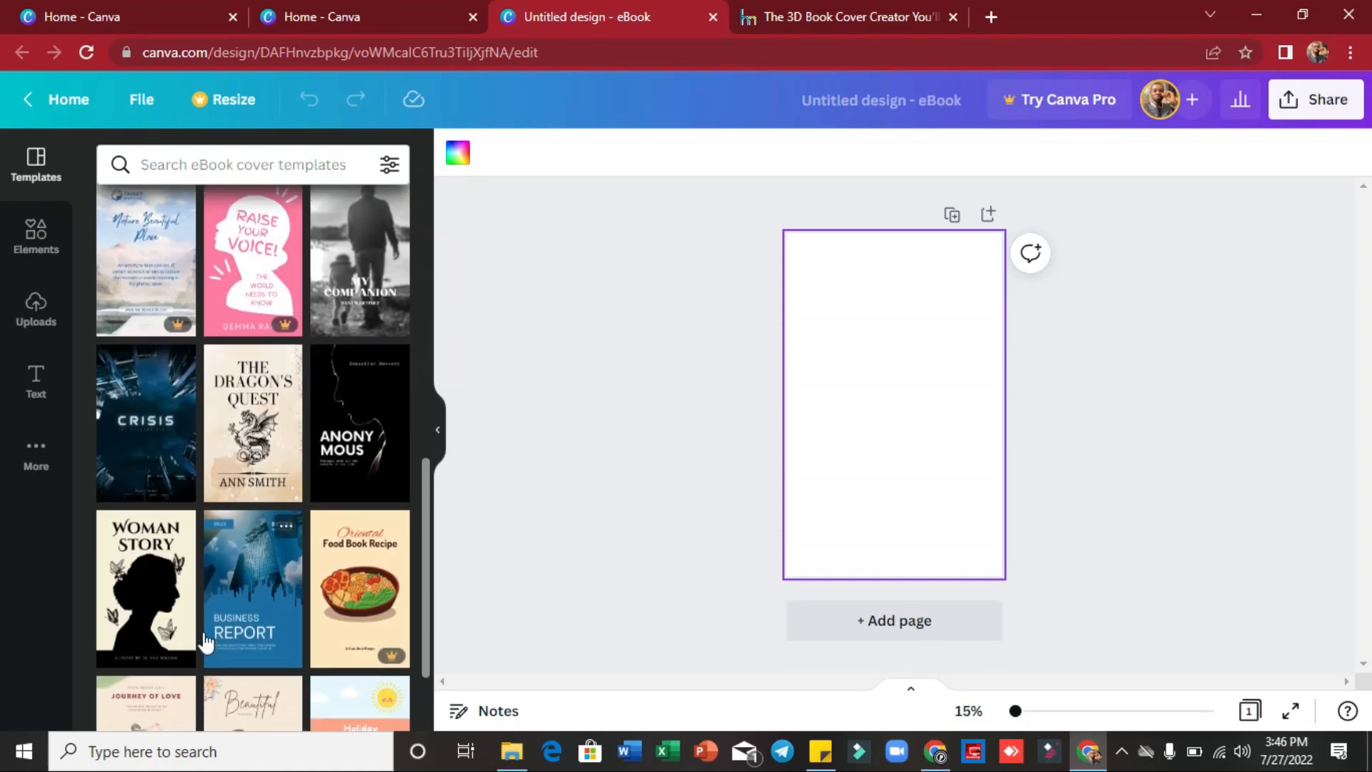
left_click_drag(154, 619, 868, 365)
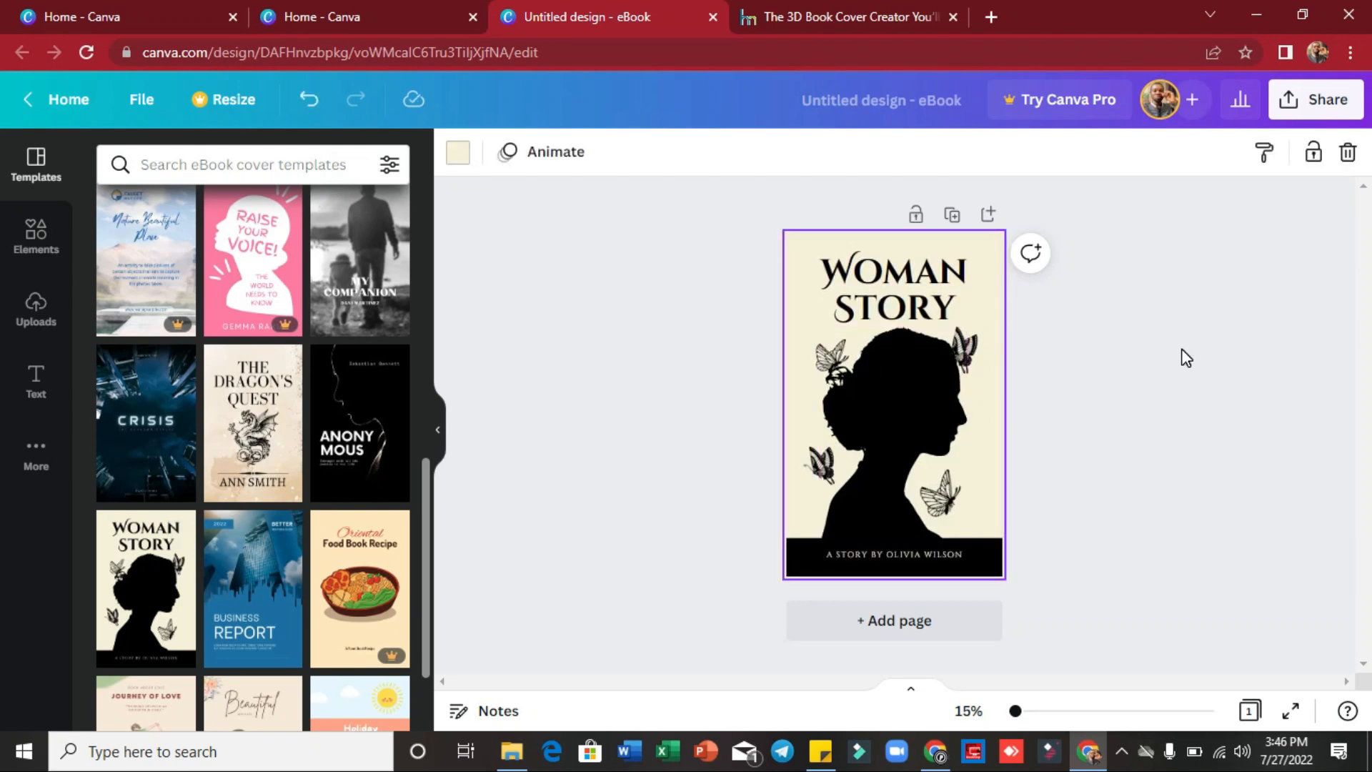
left_click_drag(1015, 712, 1016, 711)
Change the cover title from "Woman Story" to "MAN HISTORY"
left_click(866, 298)
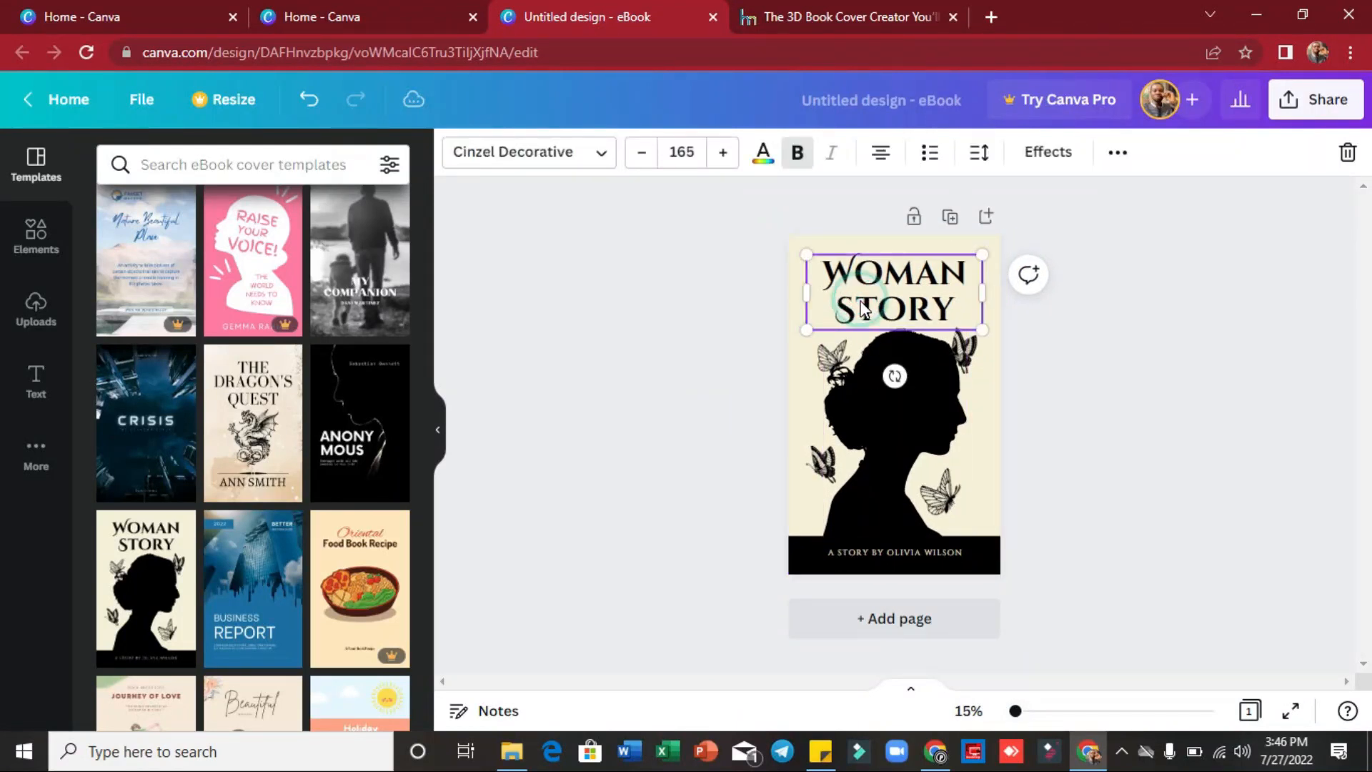
double_click(866, 298)
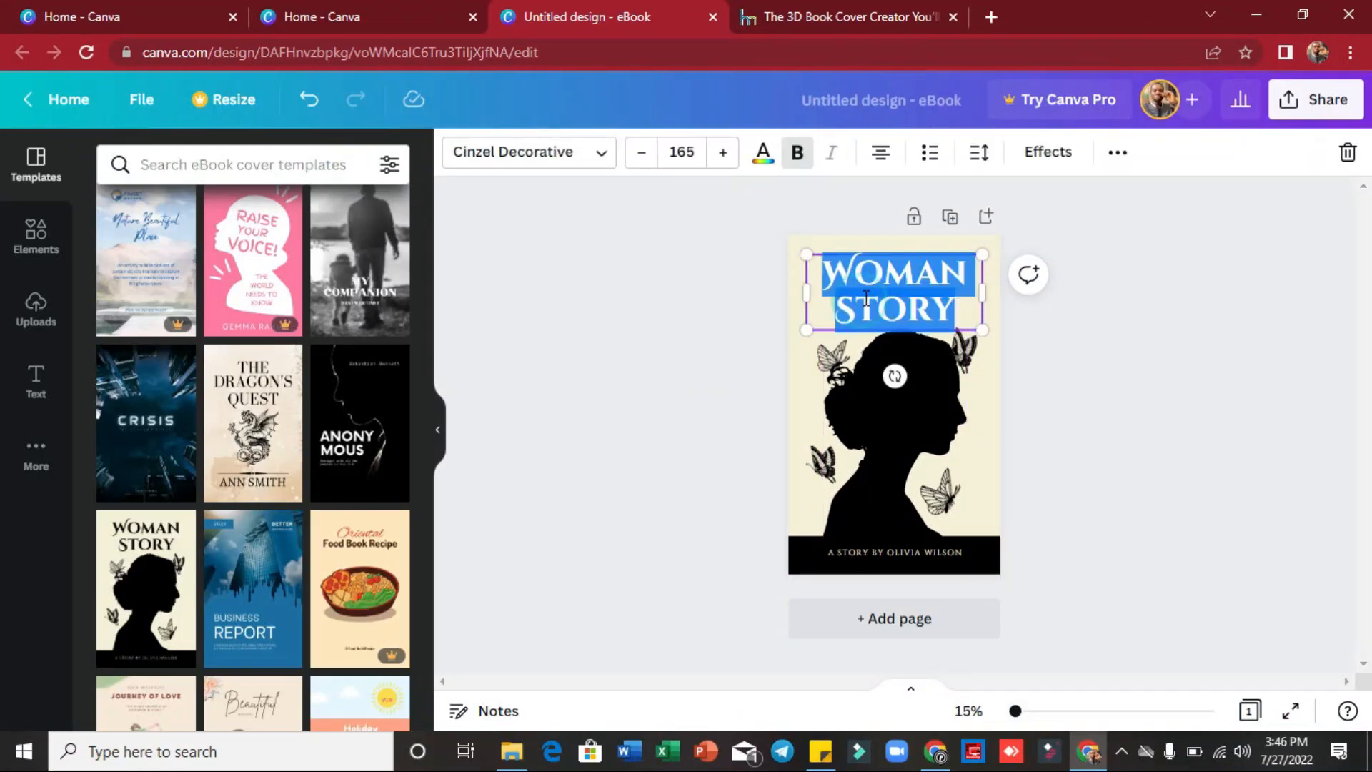
left_click(907, 277)
left_click(883, 271)
key("BackSpace")
key("BackSpace")
left_click(950, 305)
left_click(837, 311)
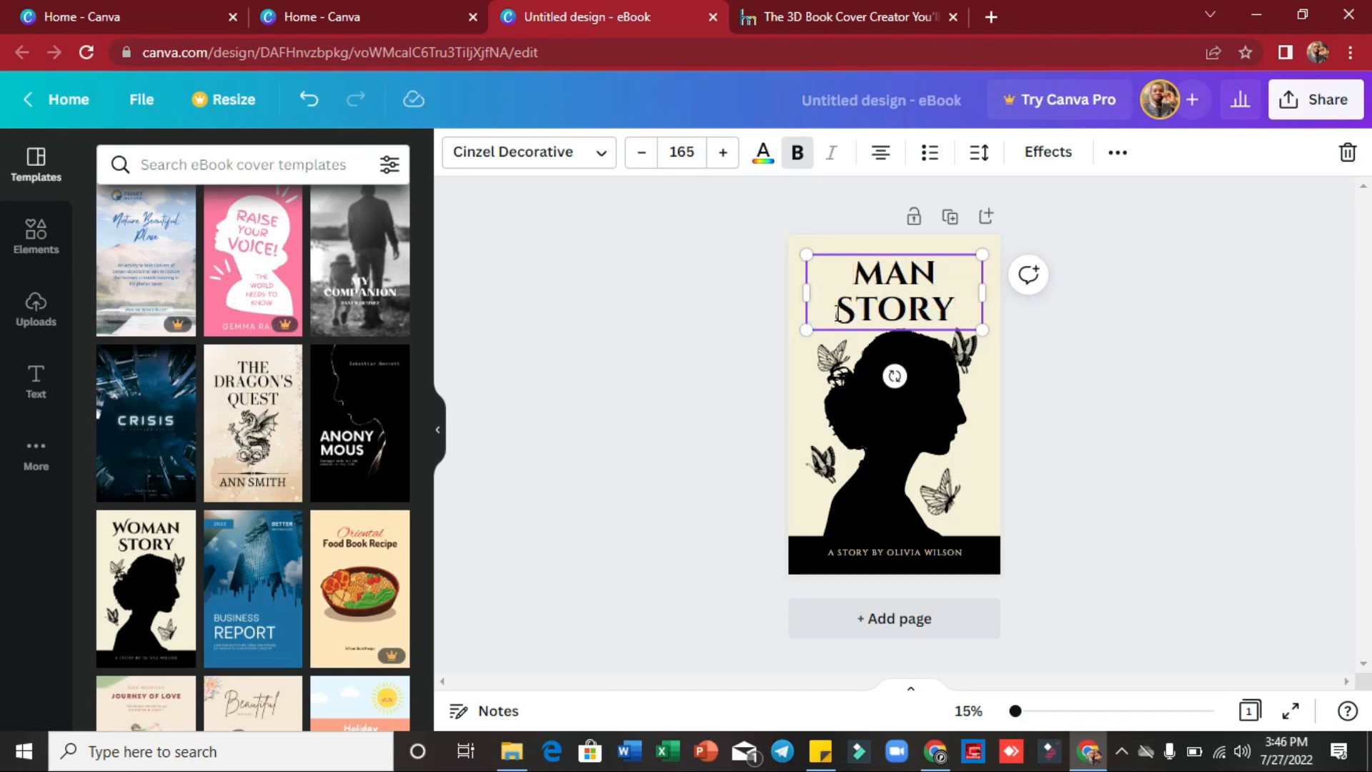
type("HIS")
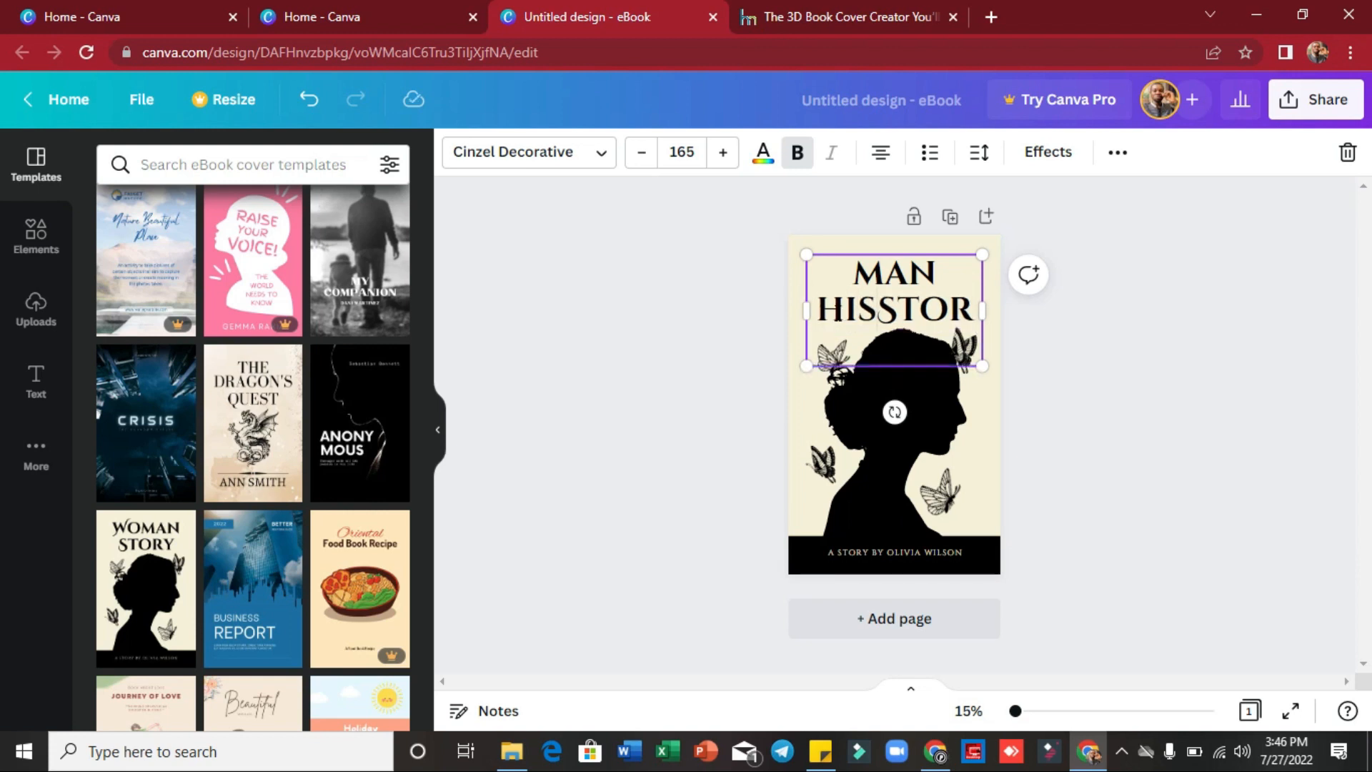
key("BackSpace")
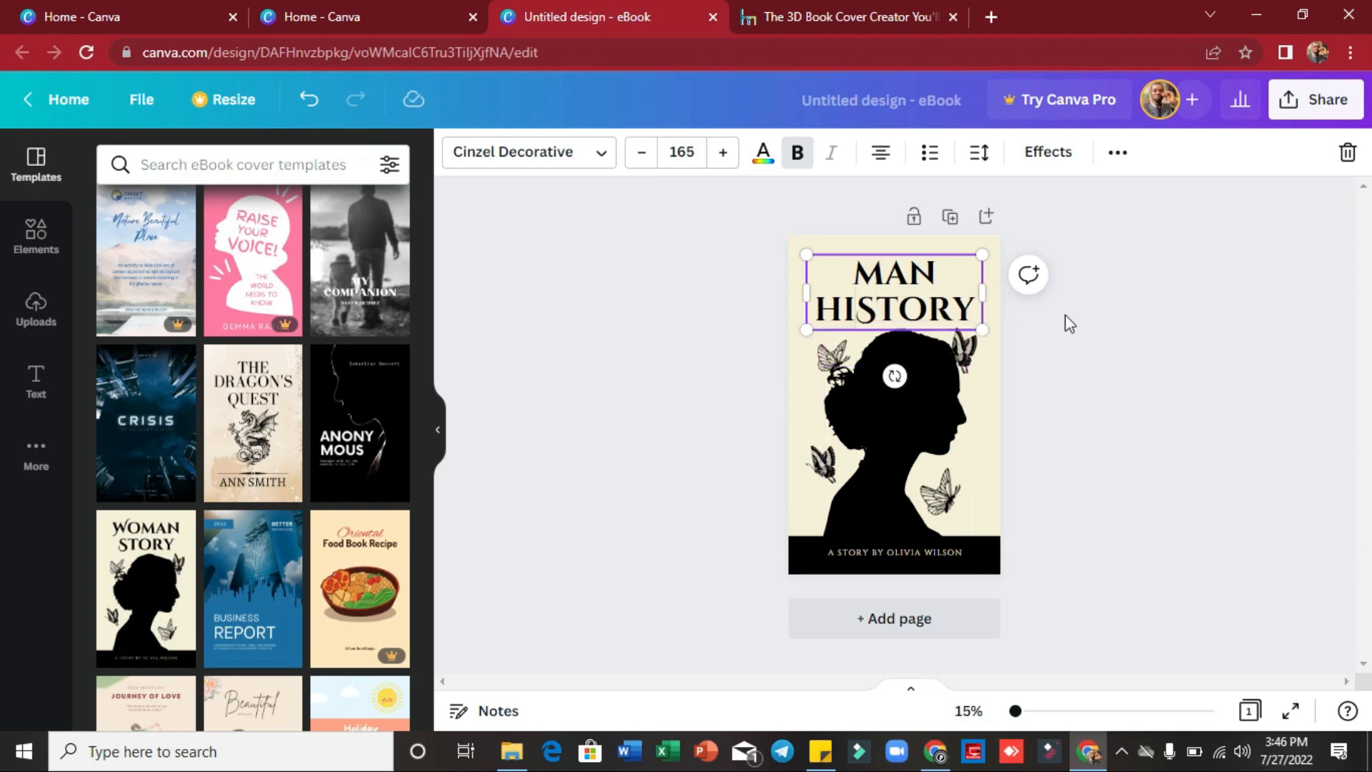
left_click(1121, 314)
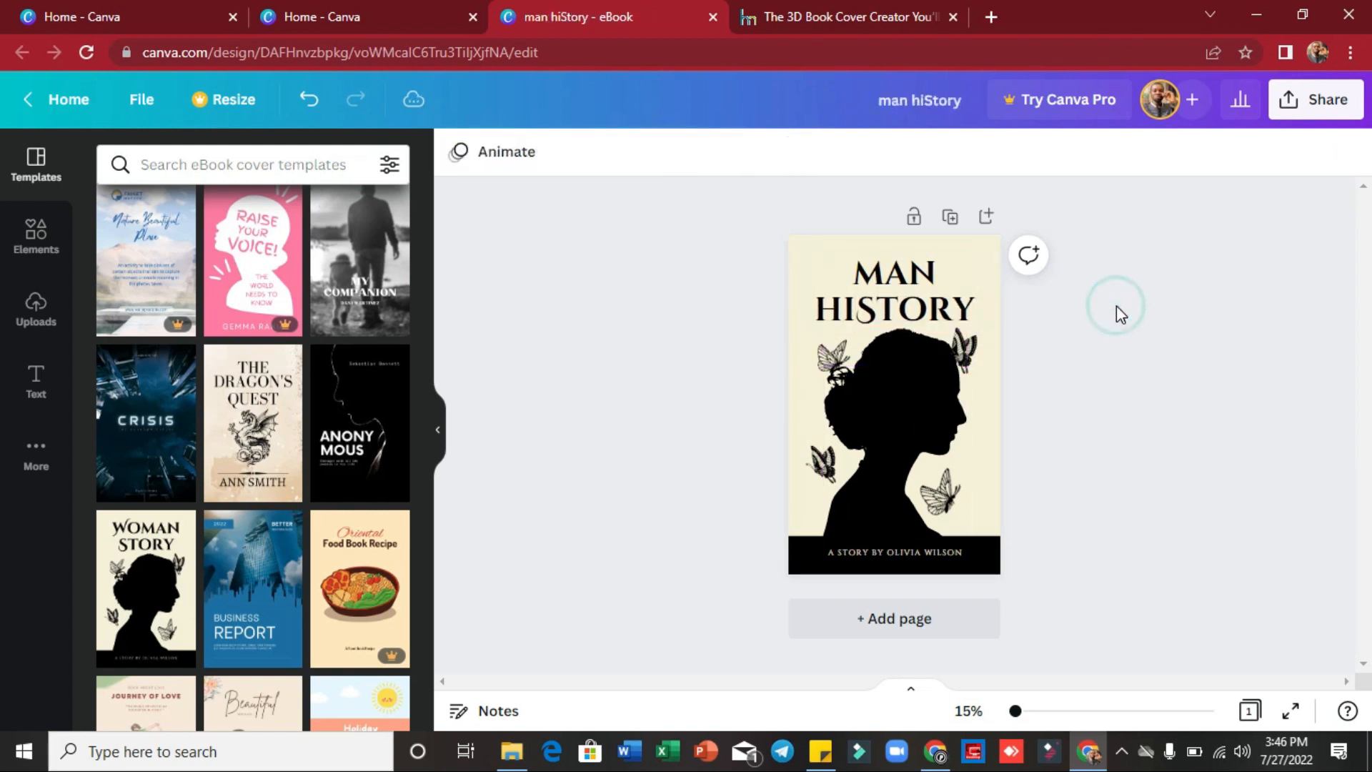
Try several default colors on the woman silhouette and settle on turquoise
left_click(897, 443)
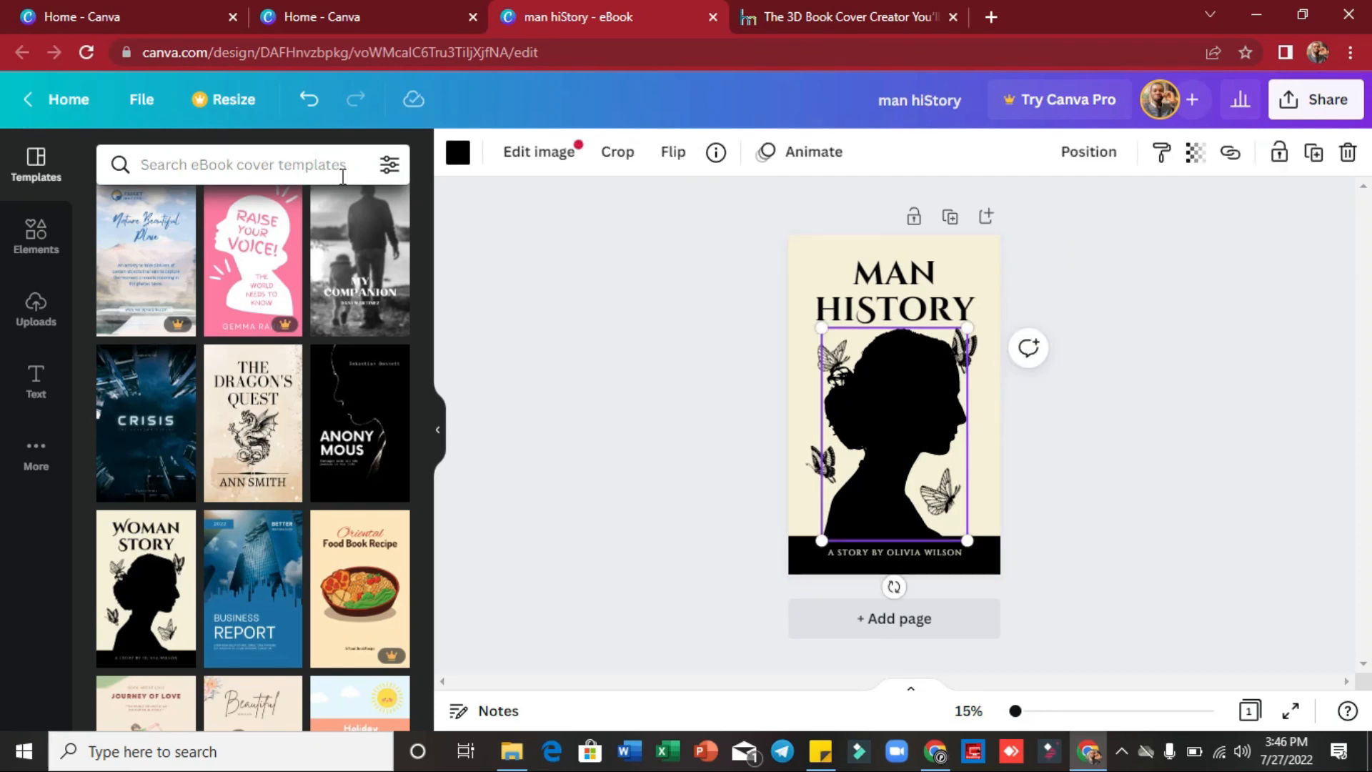
left_click(458, 161)
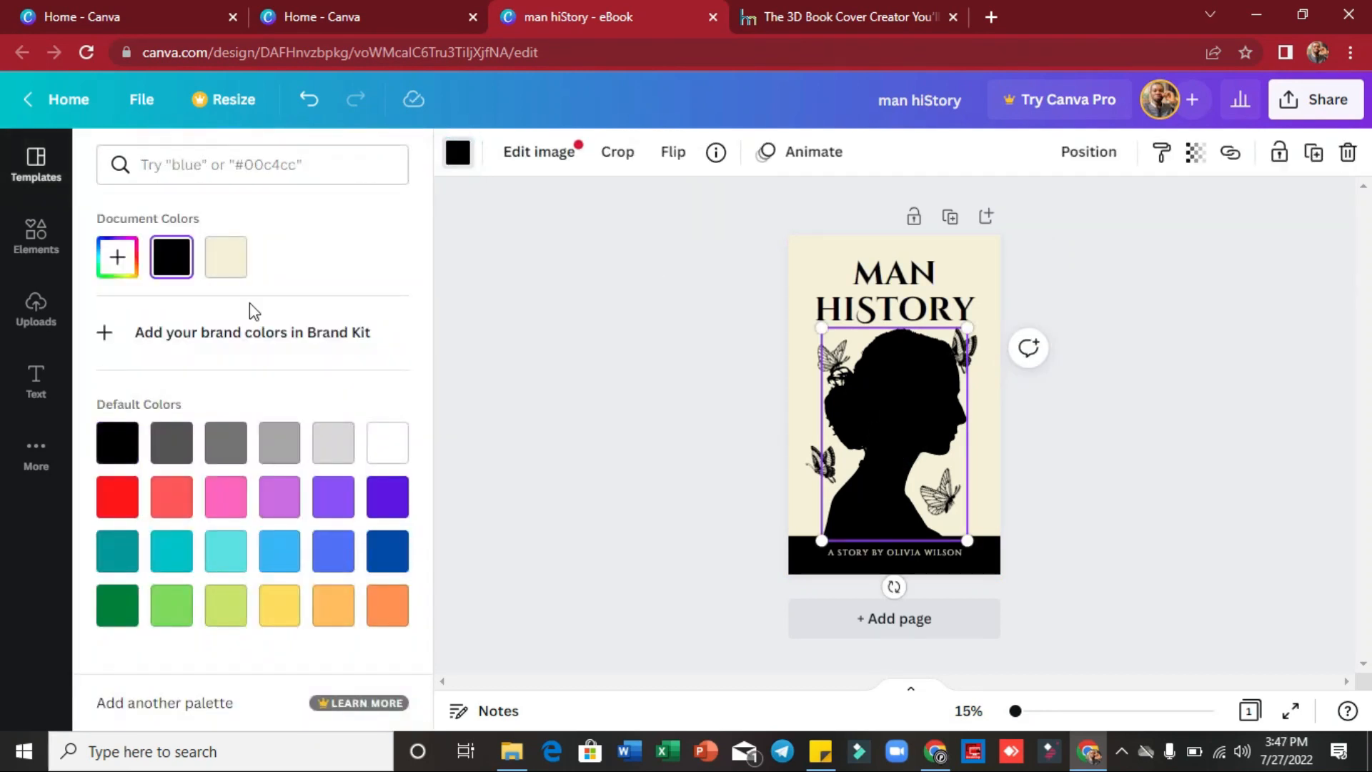
left_click(163, 460)
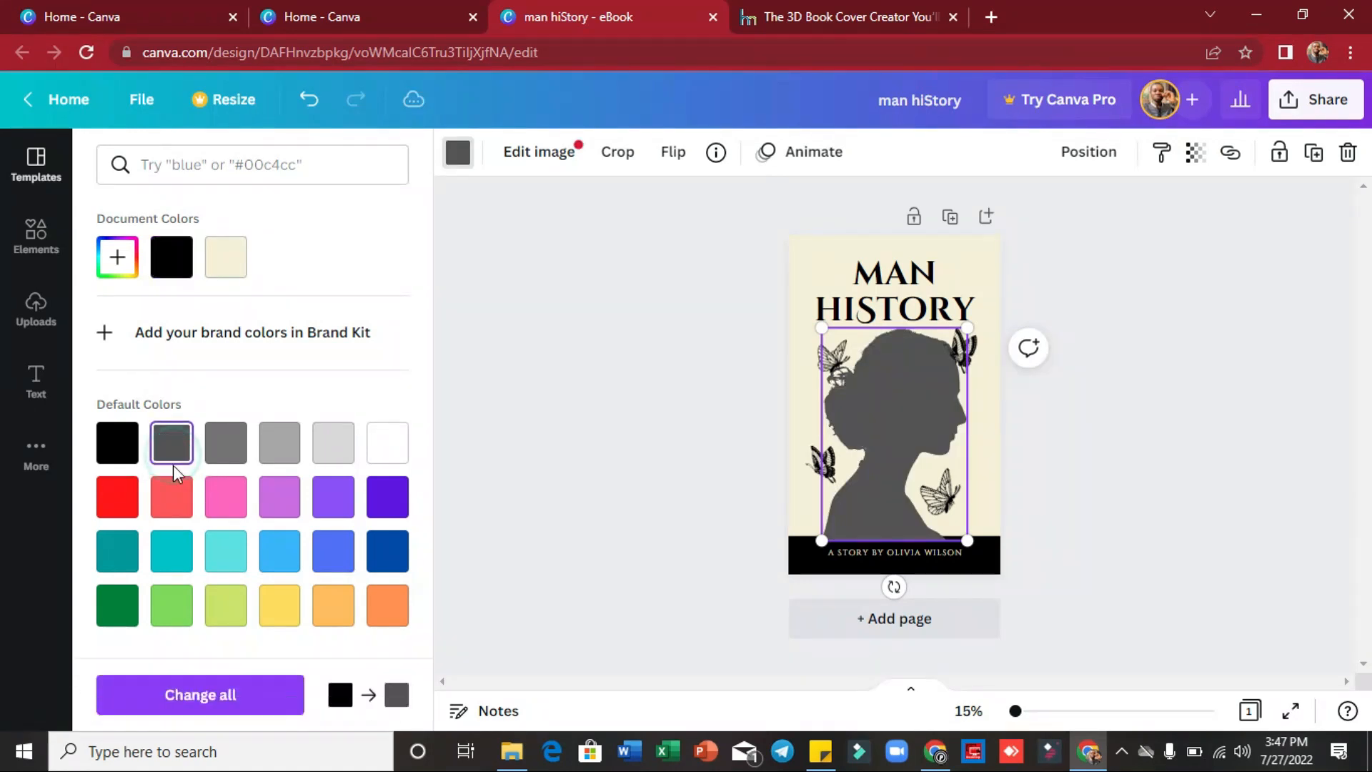
left_click(175, 513)
left_click(279, 501)
left_click(333, 501)
left_click(227, 583)
left_click(168, 561)
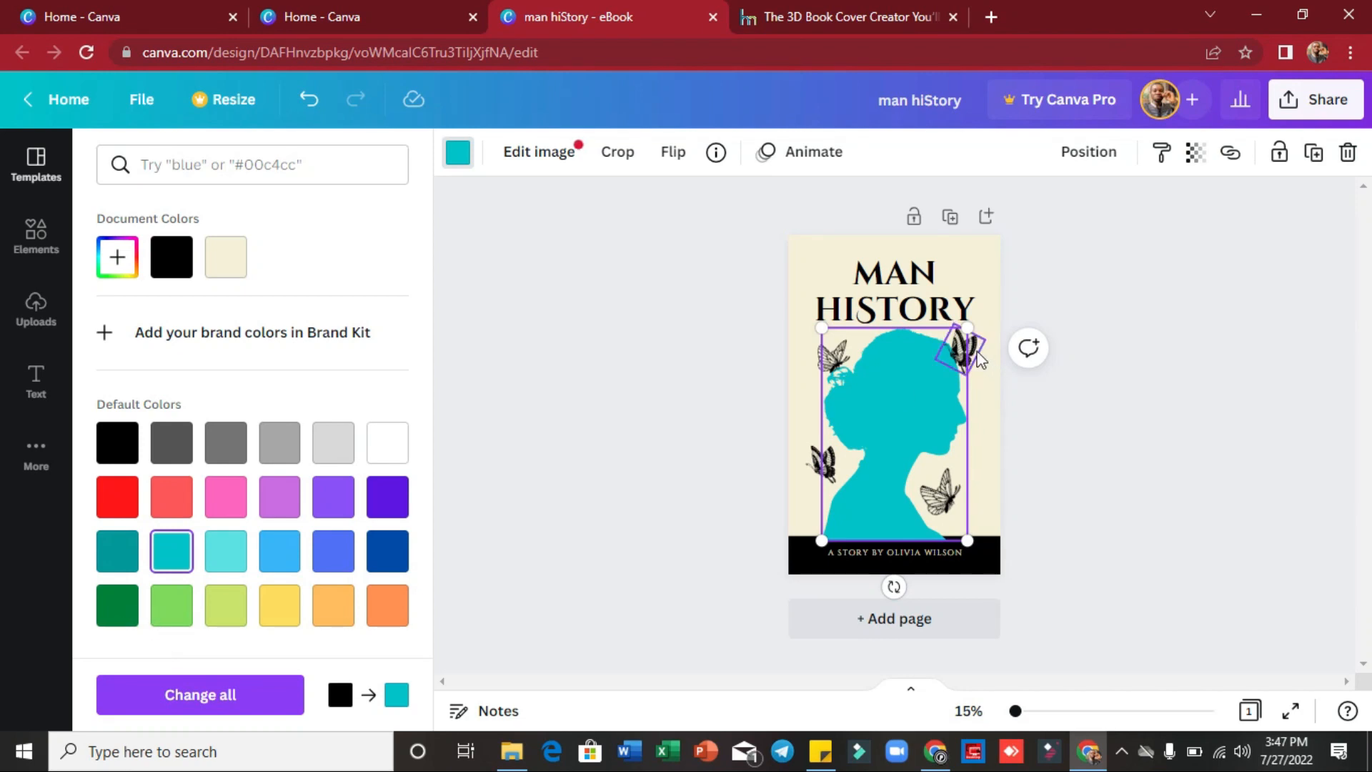
Recolor the butterfly beside the silhouette's forehead blue and the one behind its neck red
left_click(977, 358)
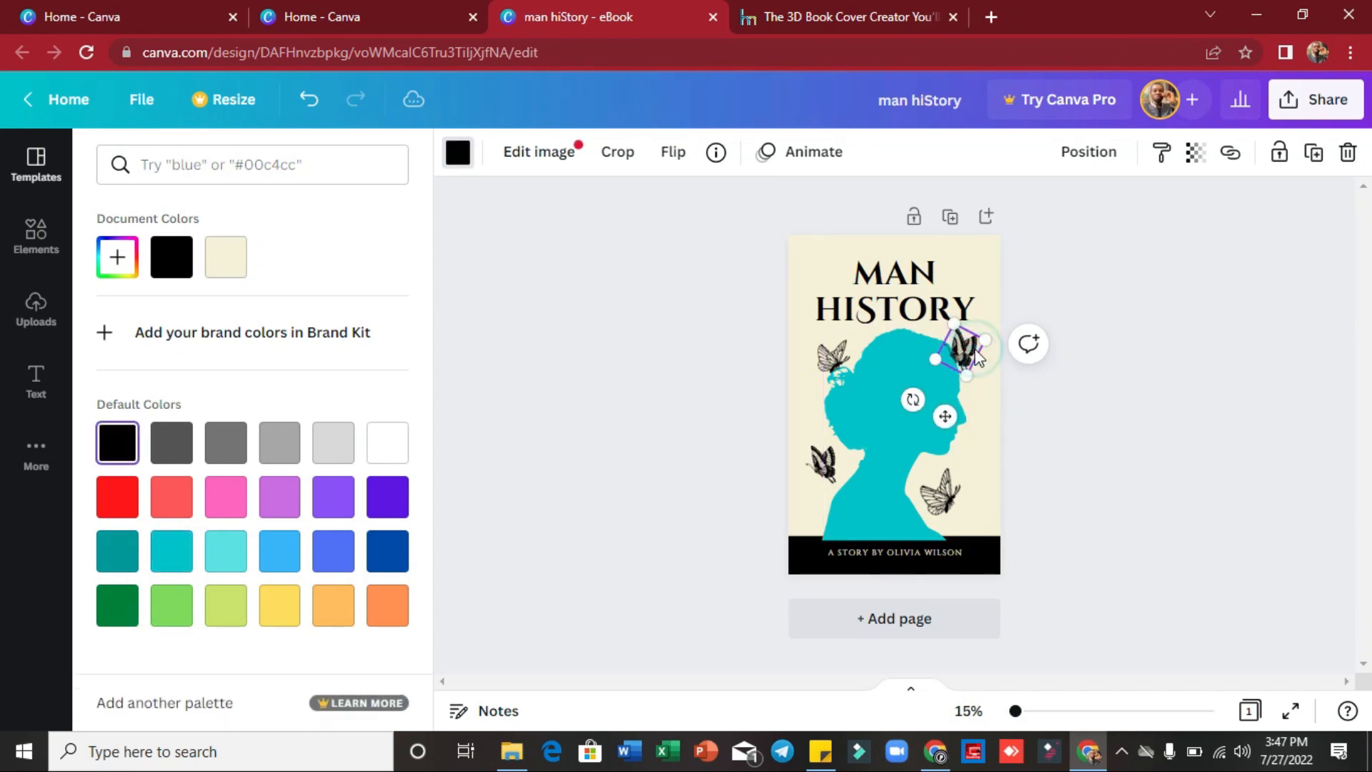
left_click(834, 359)
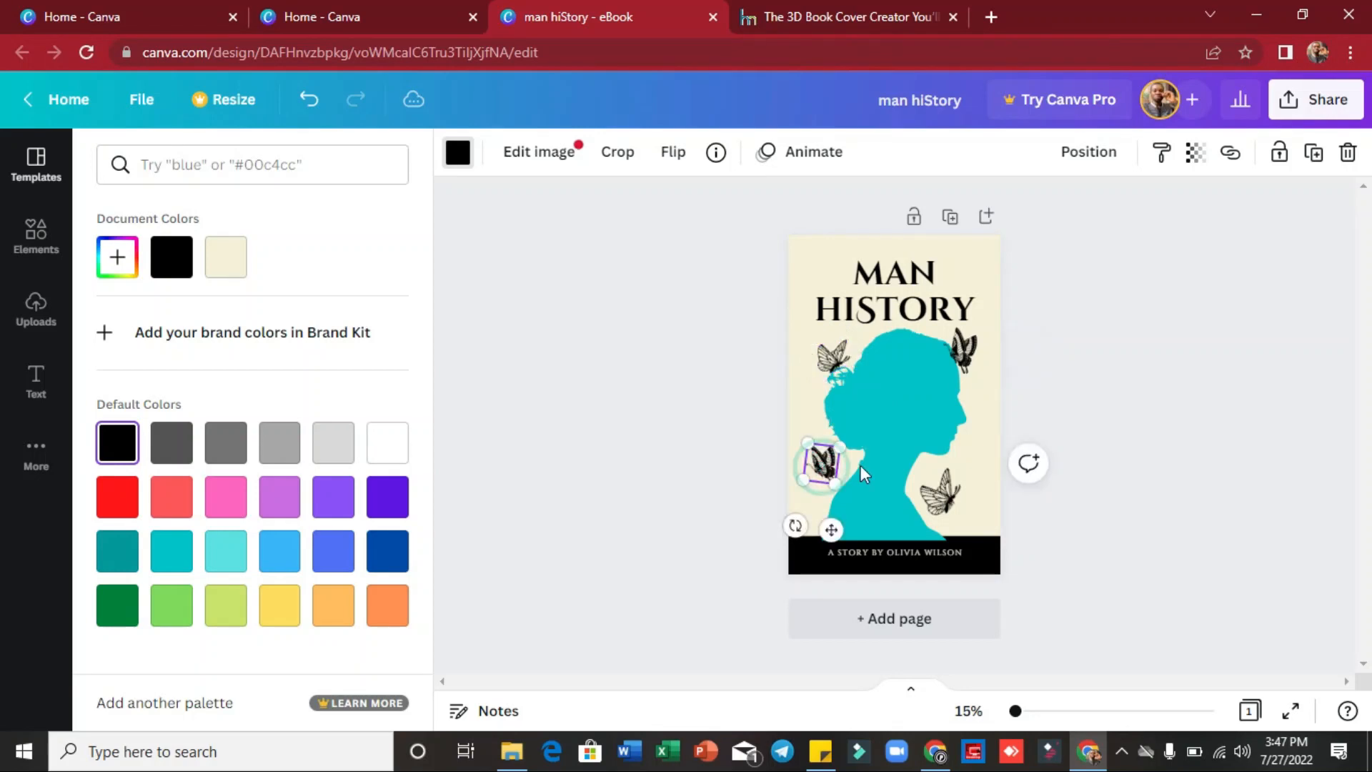
left_click(938, 492)
left_click(964, 361)
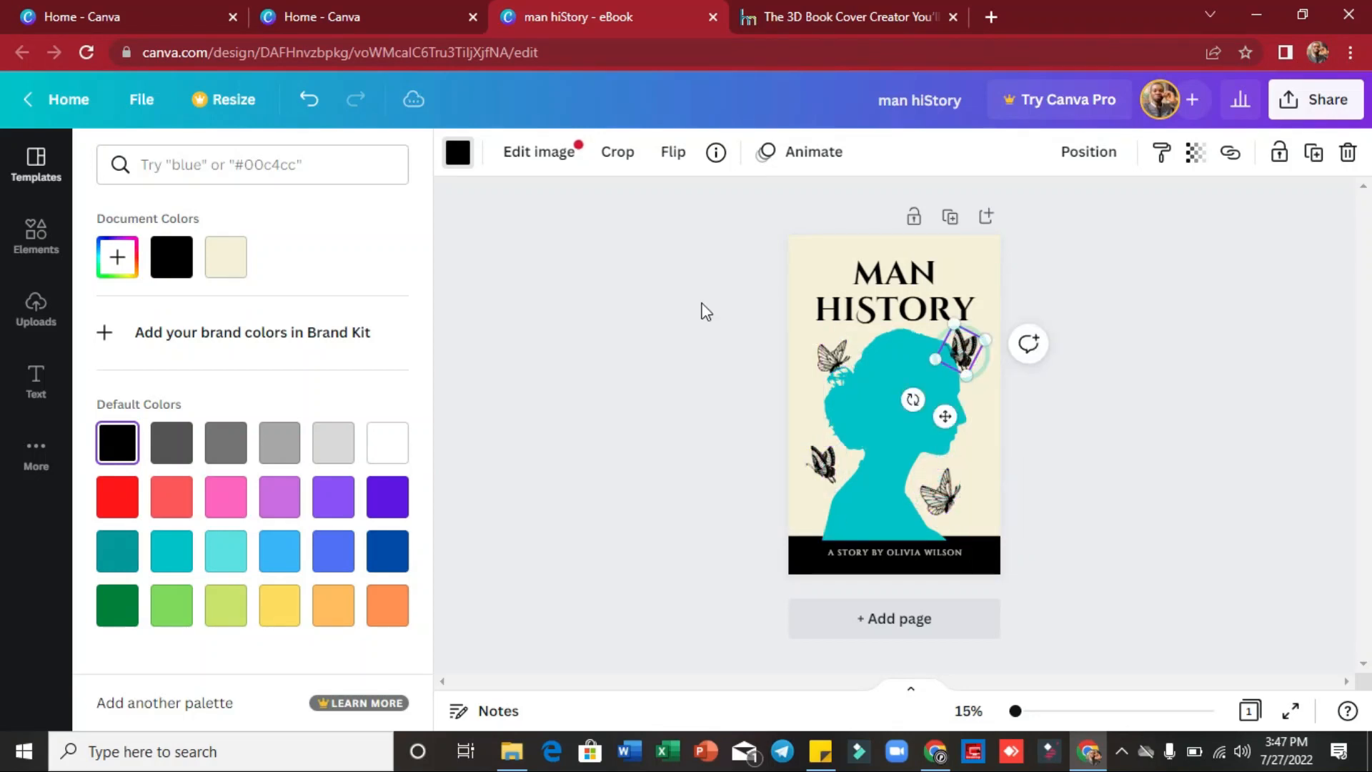
left_click(327, 568)
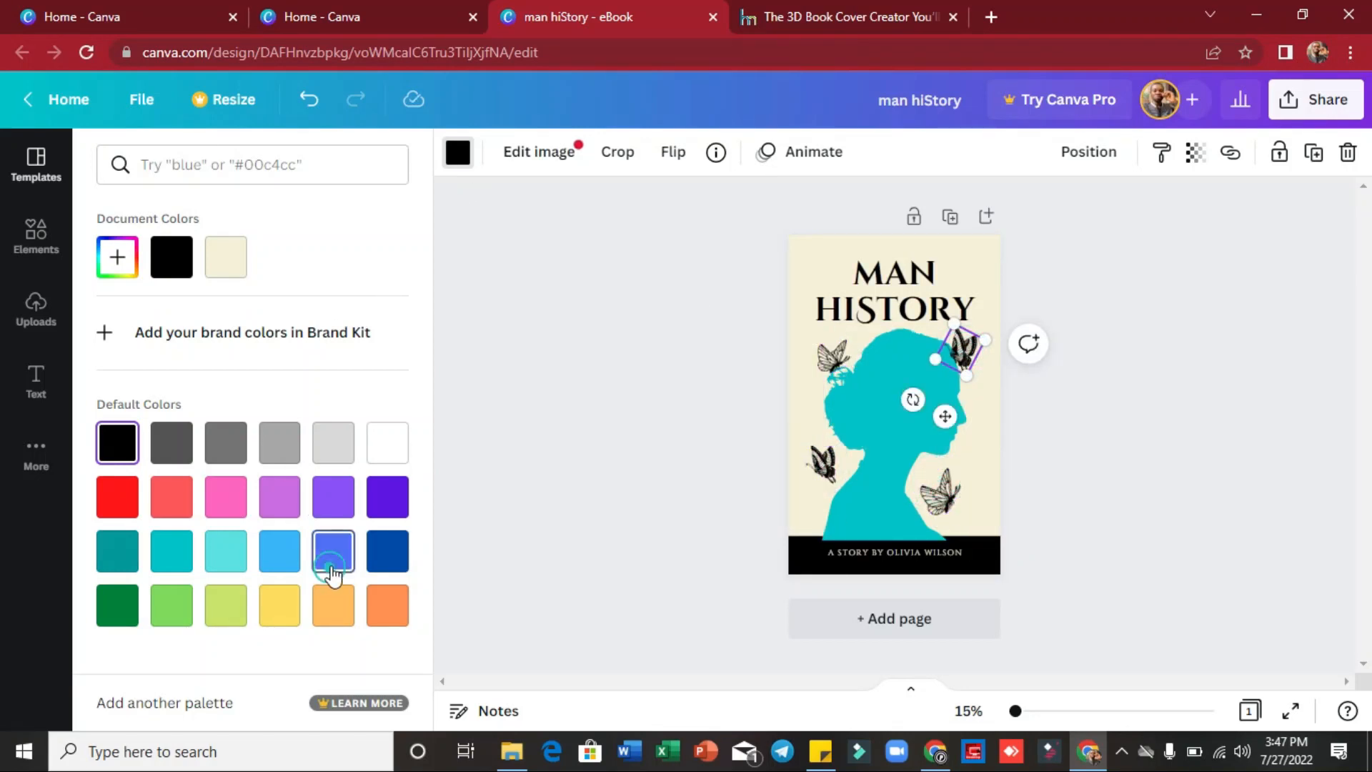
left_click(822, 463)
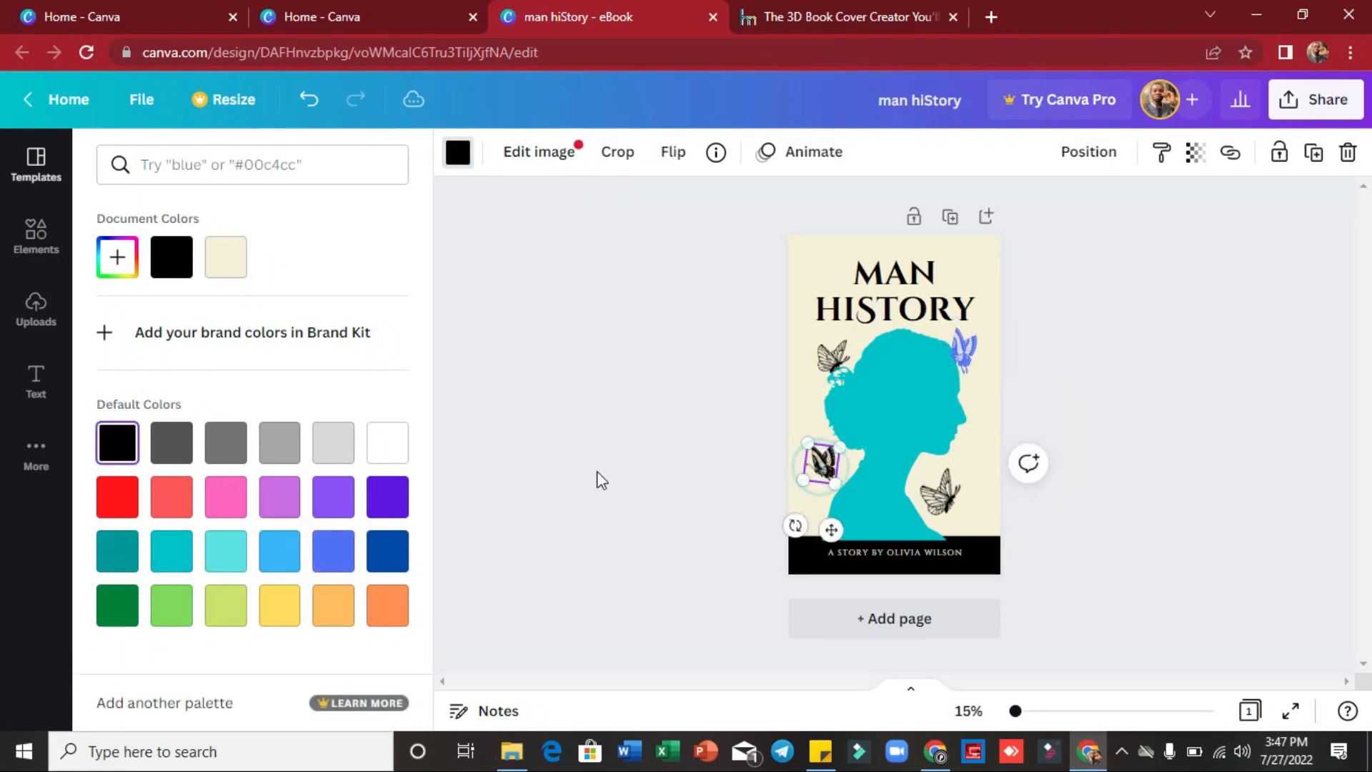
left_click(120, 495)
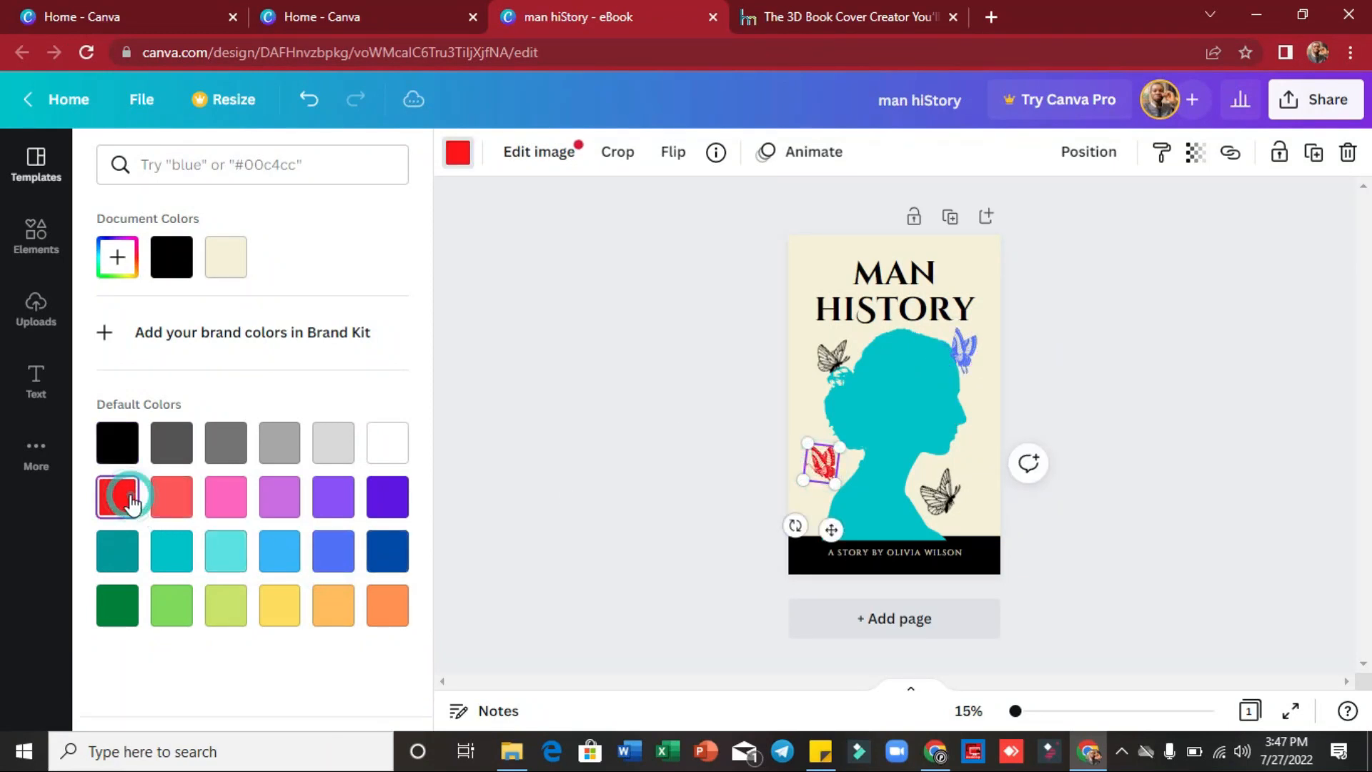
Recolor the butterfly under the silhouette's chin, trying white and settling on light orange
left_click(834, 375)
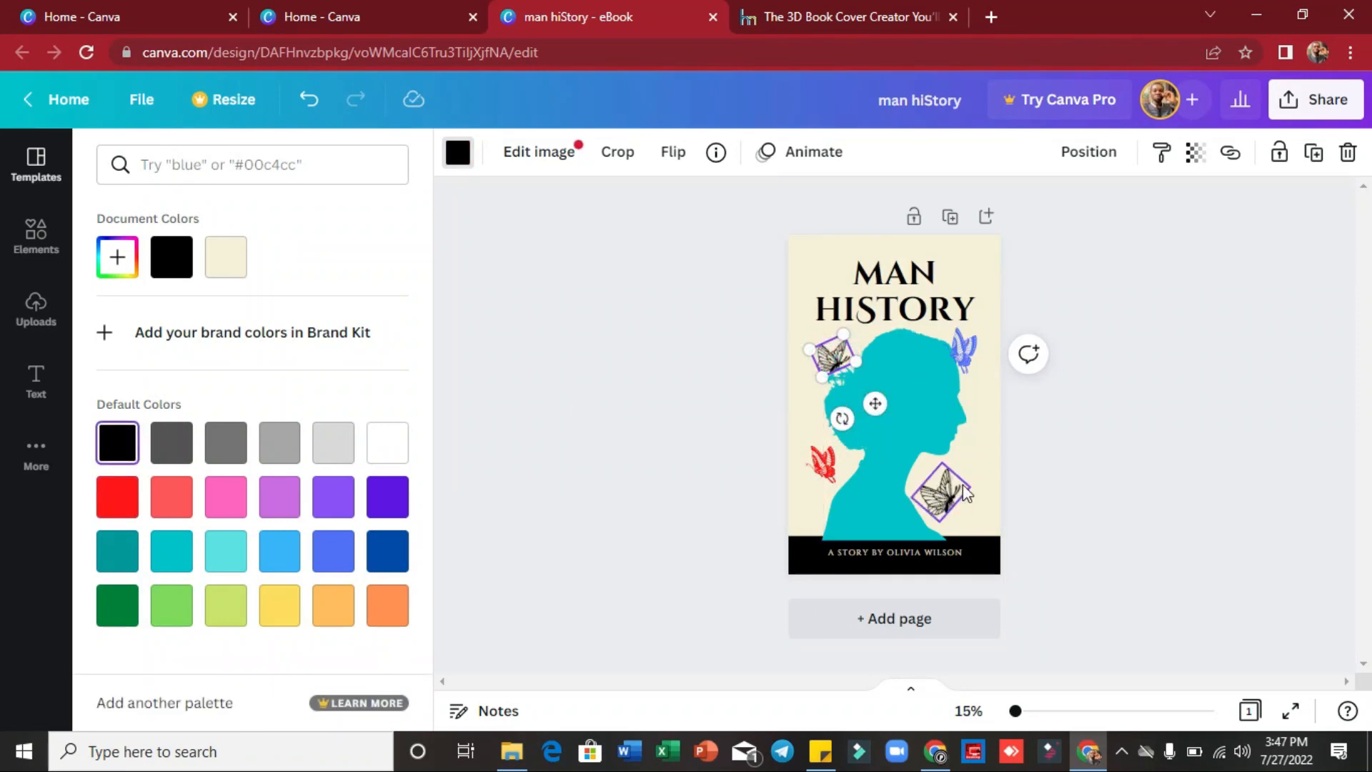
left_click(941, 499)
left_click(459, 156)
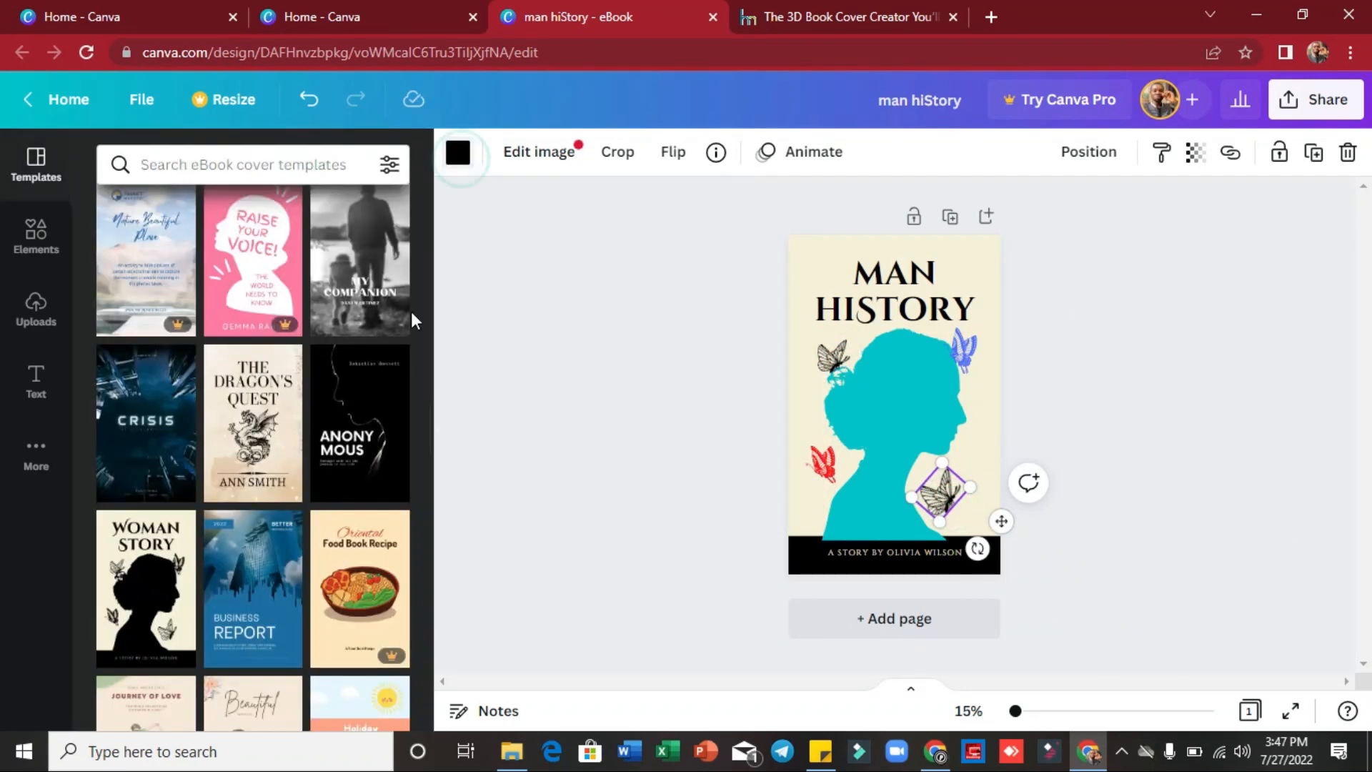
left_click(458, 153)
left_click(385, 462)
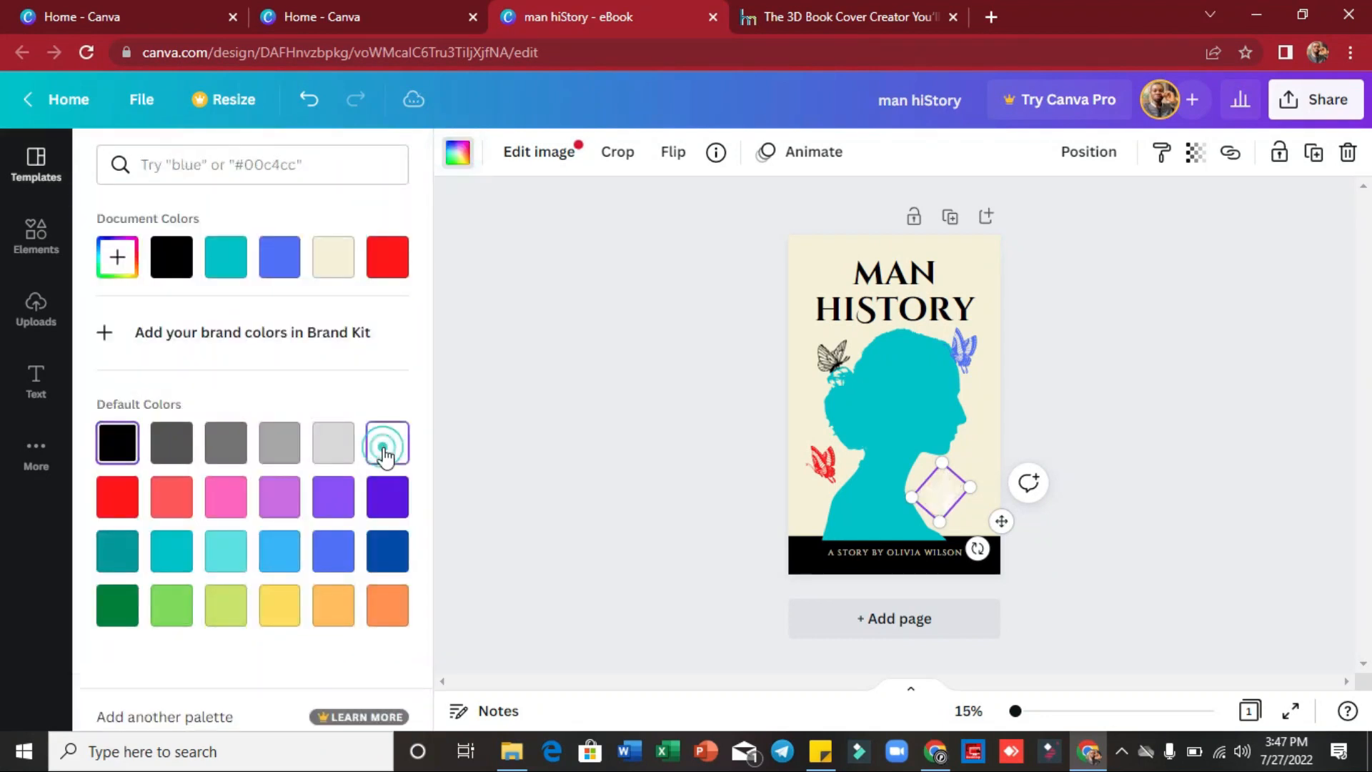
key("Escape")
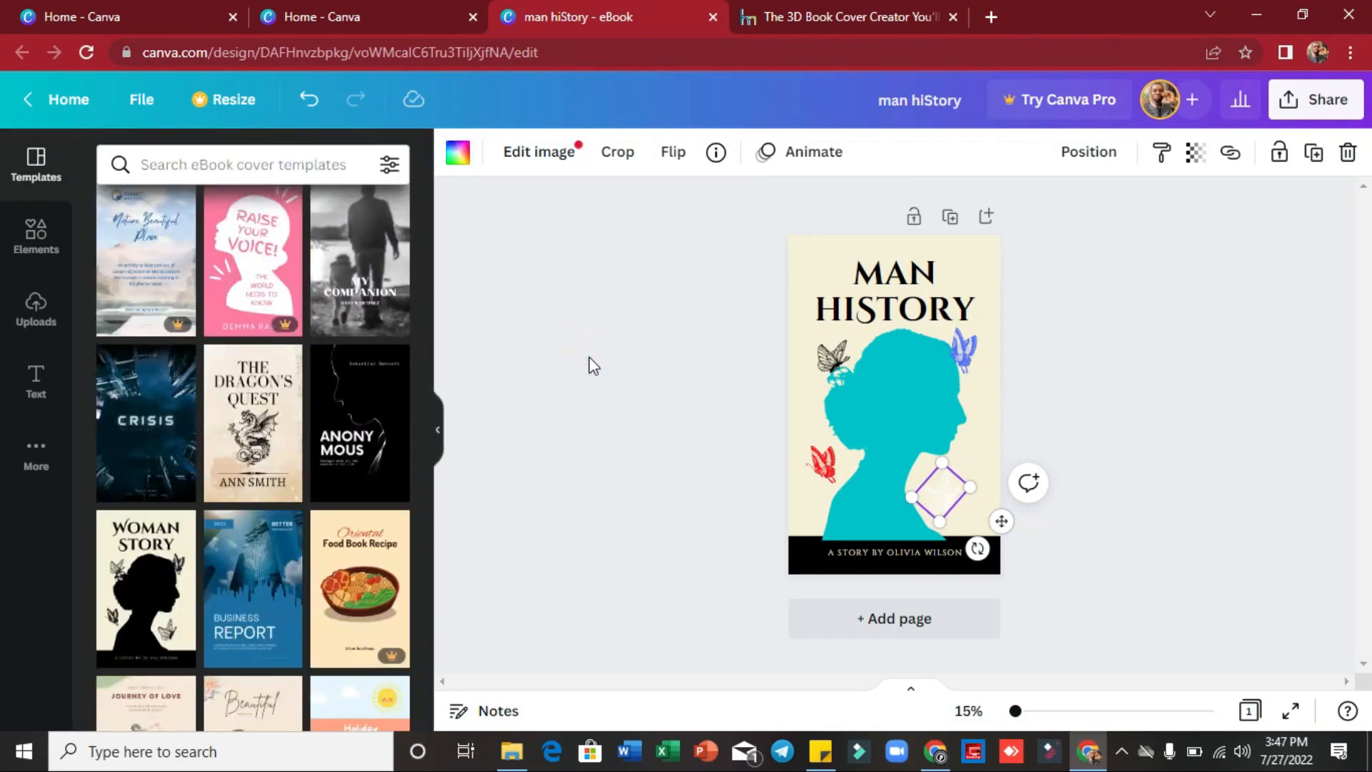
left_click(458, 153)
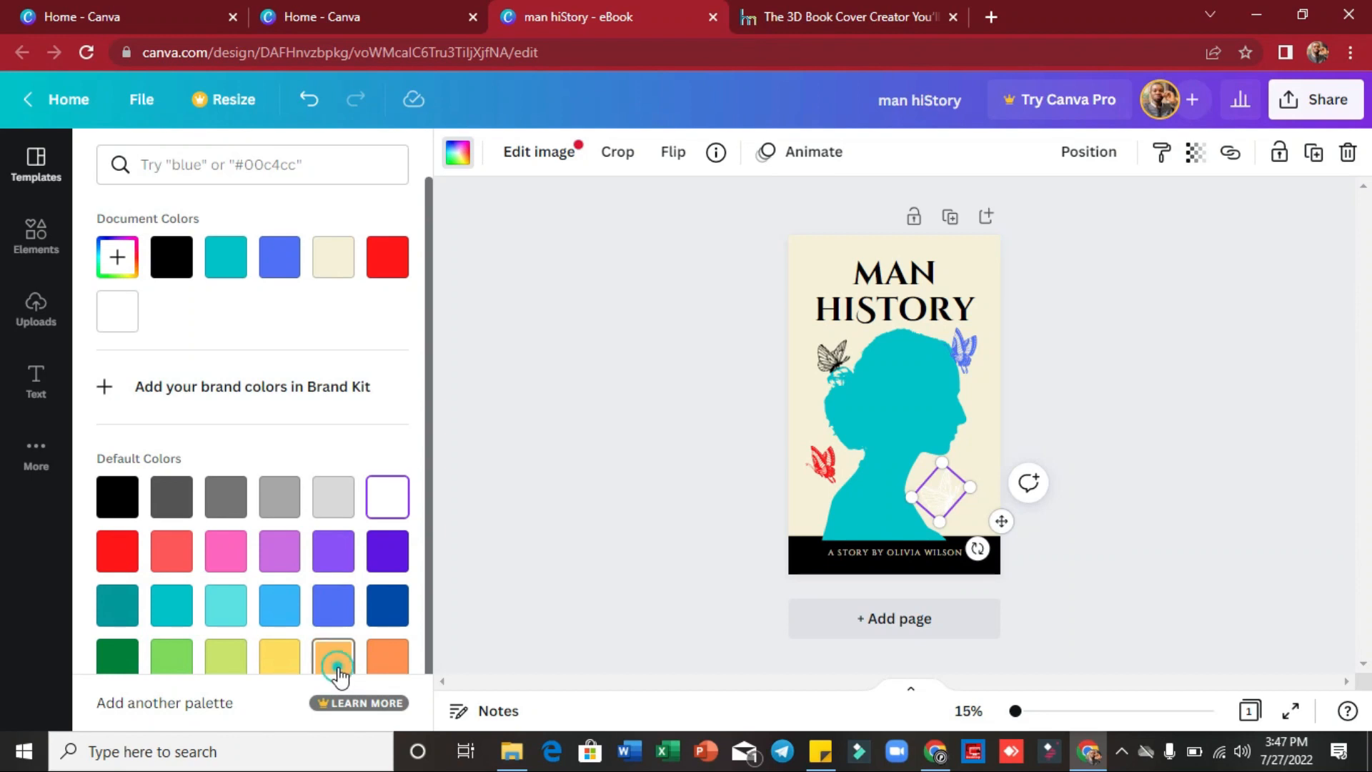
left_click(337, 669)
key("Escape")
left_click(479, 535)
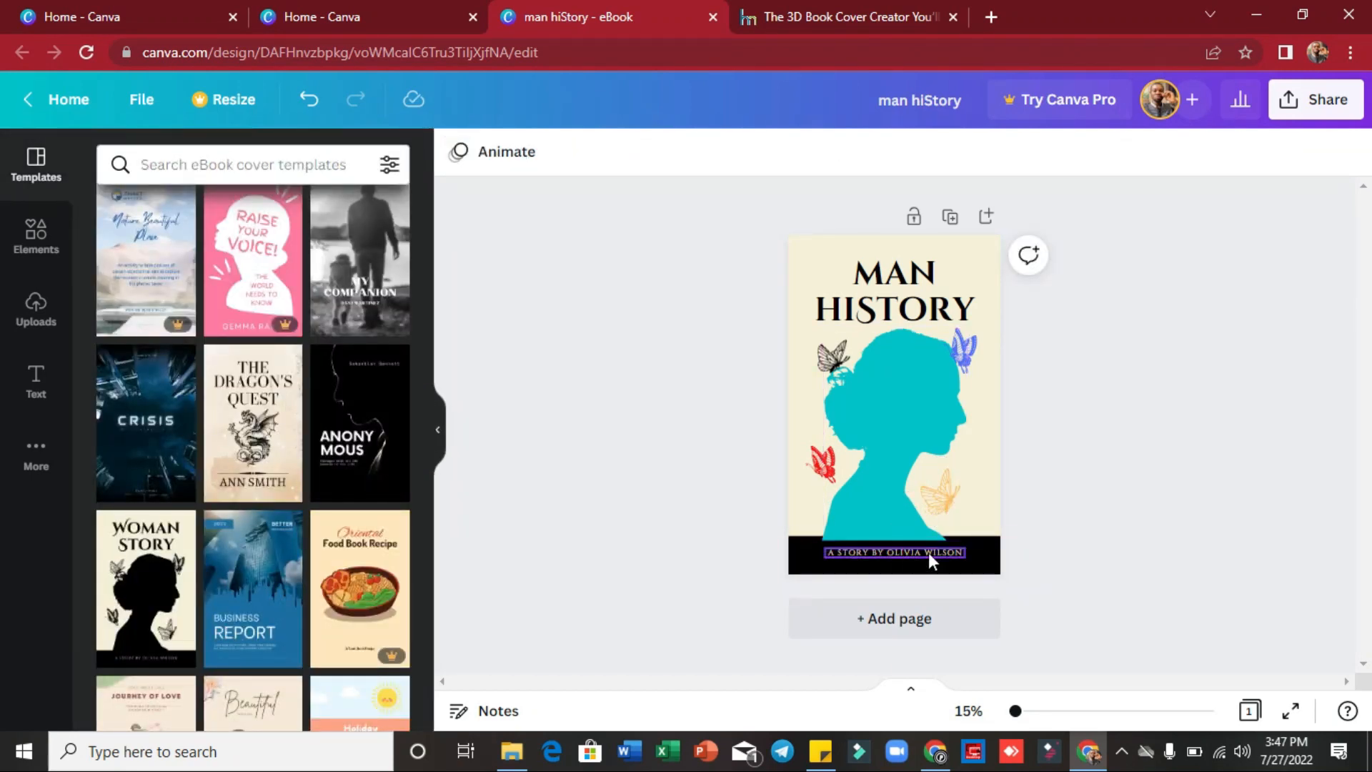
Send the turquoise silhouette backward so it sits behind the black footer band
left_click(903, 517)
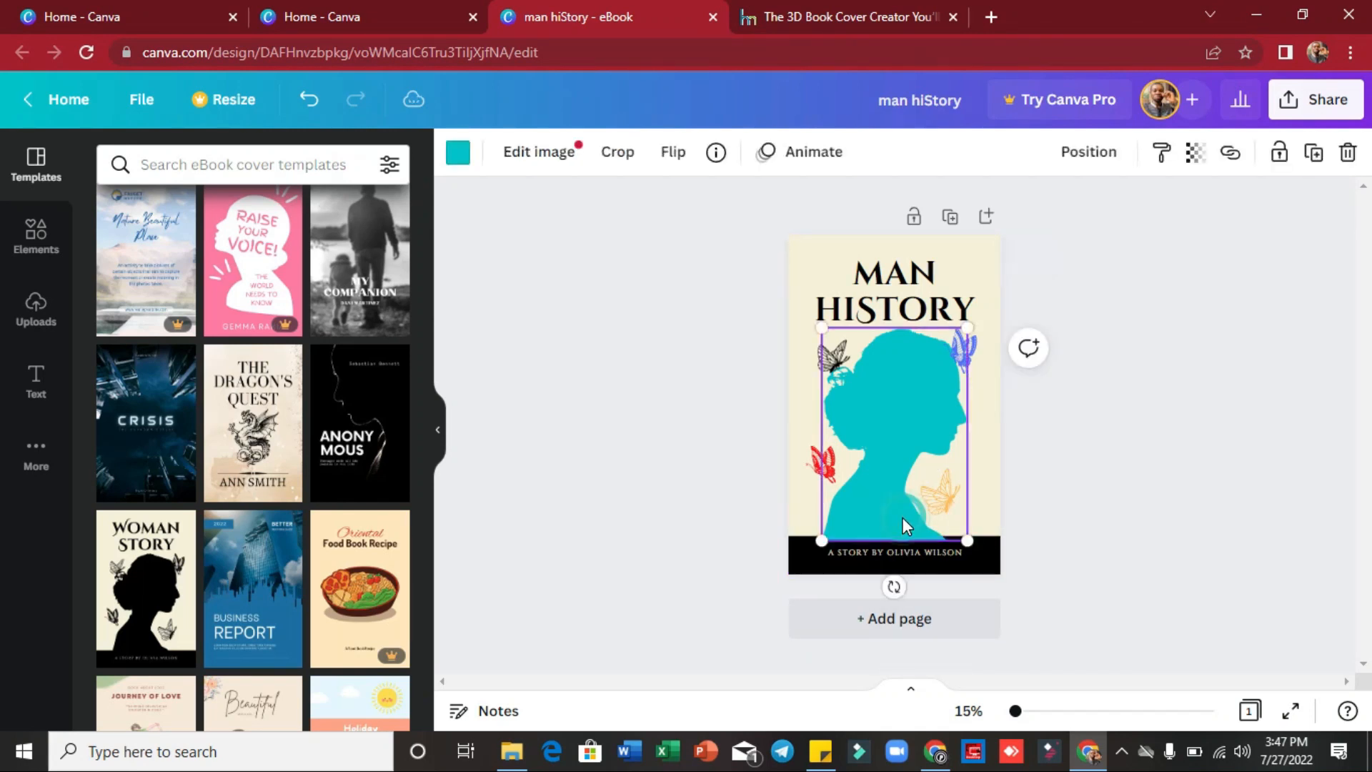
left_click(814, 572)
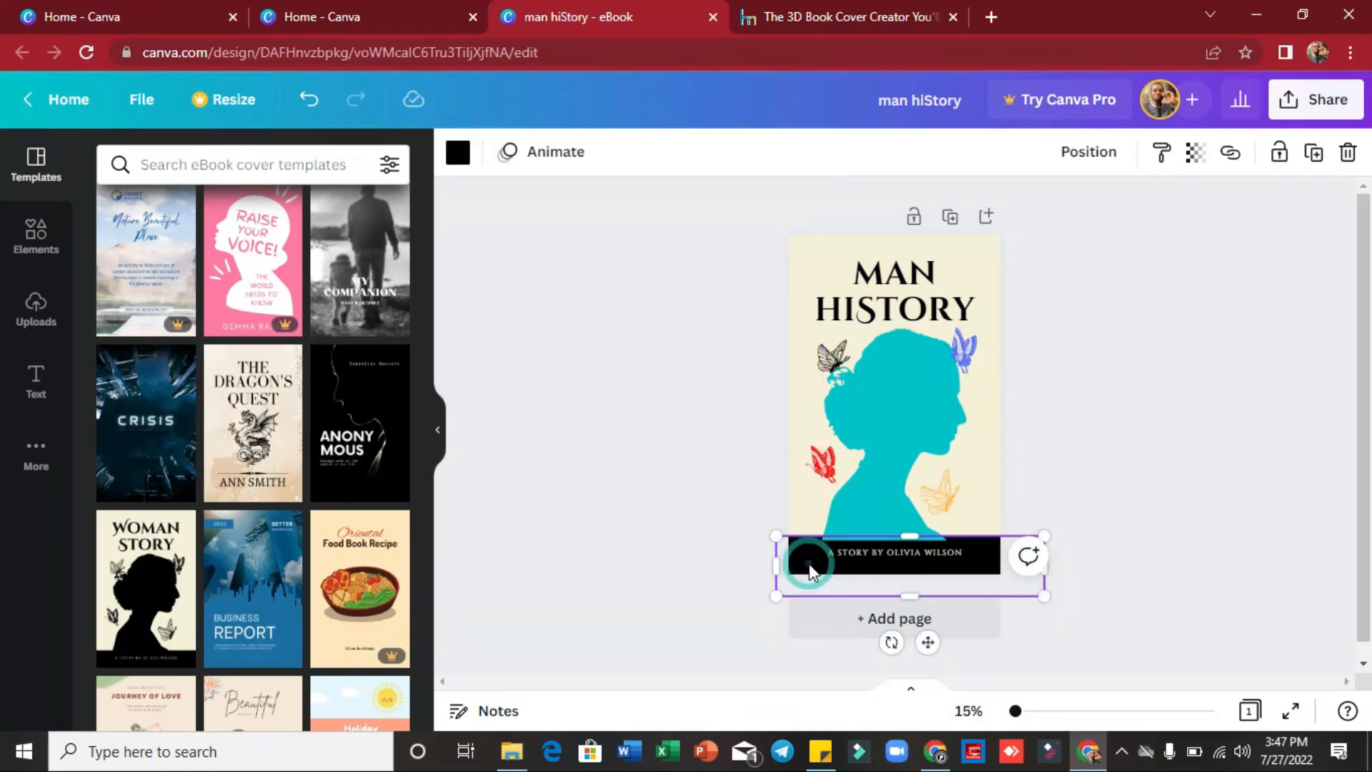
left_click(878, 478)
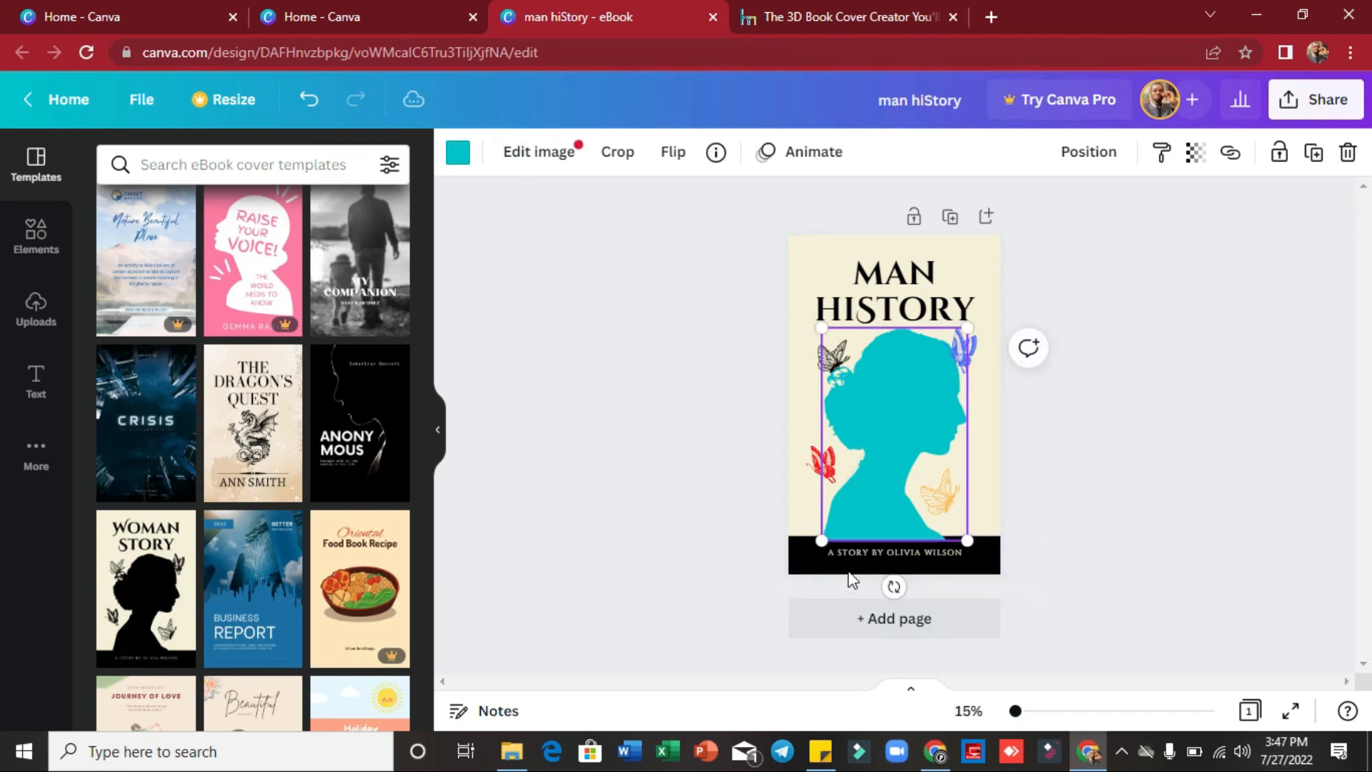
left_click(806, 577)
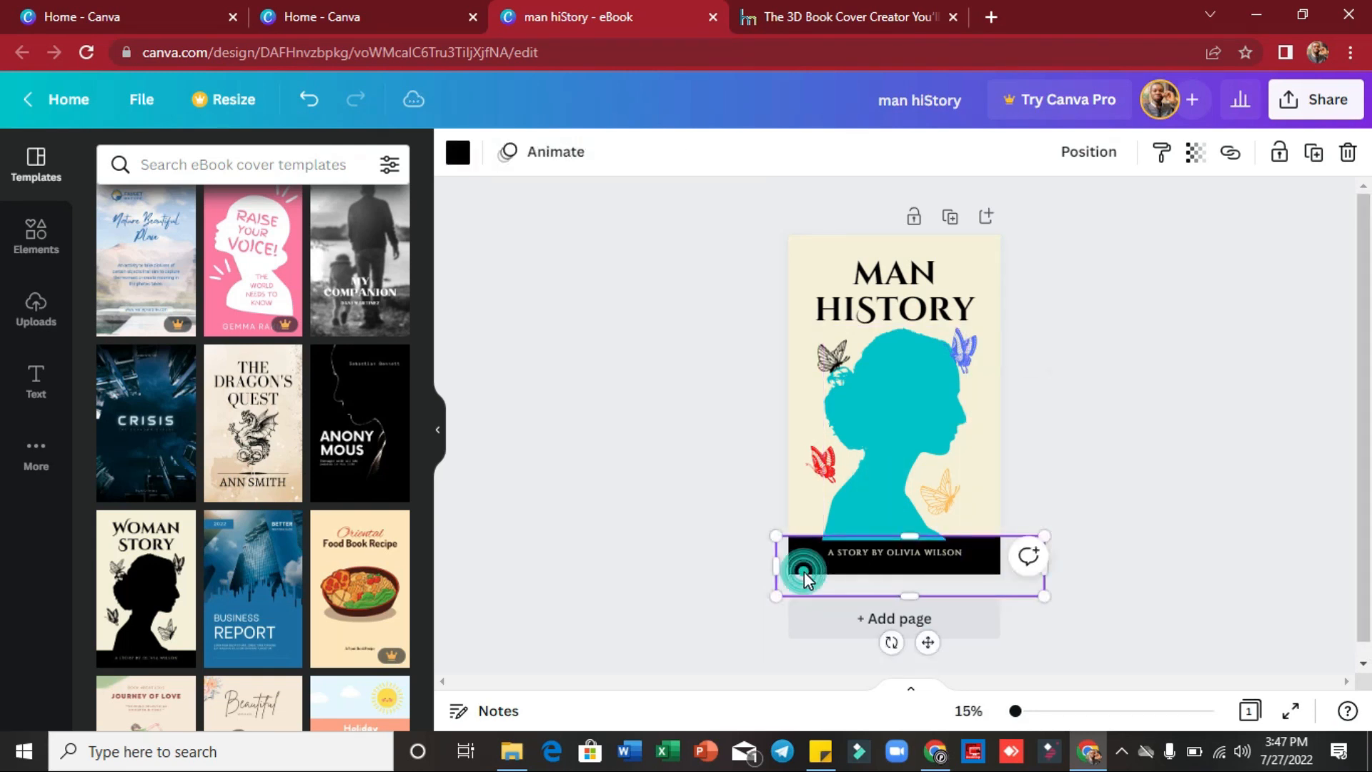
left_click(885, 456)
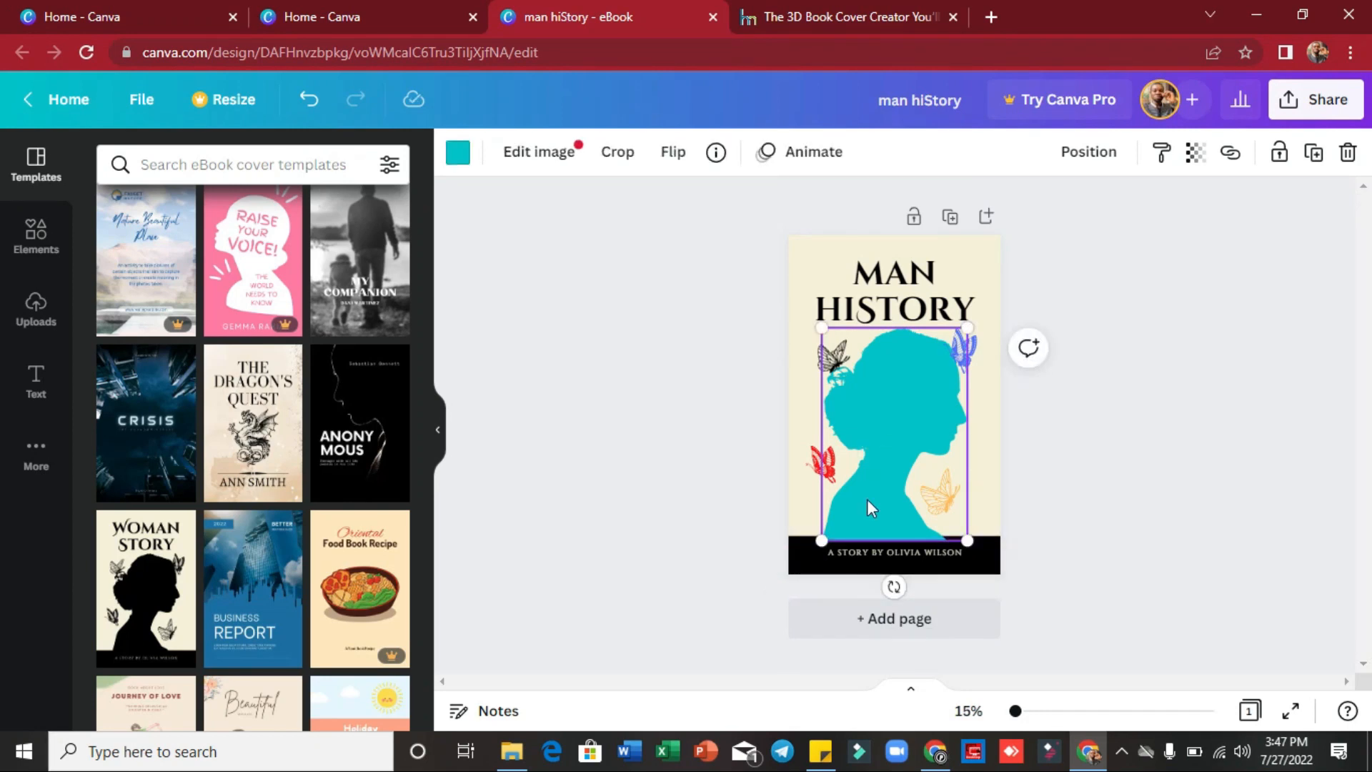
left_click(1090, 154)
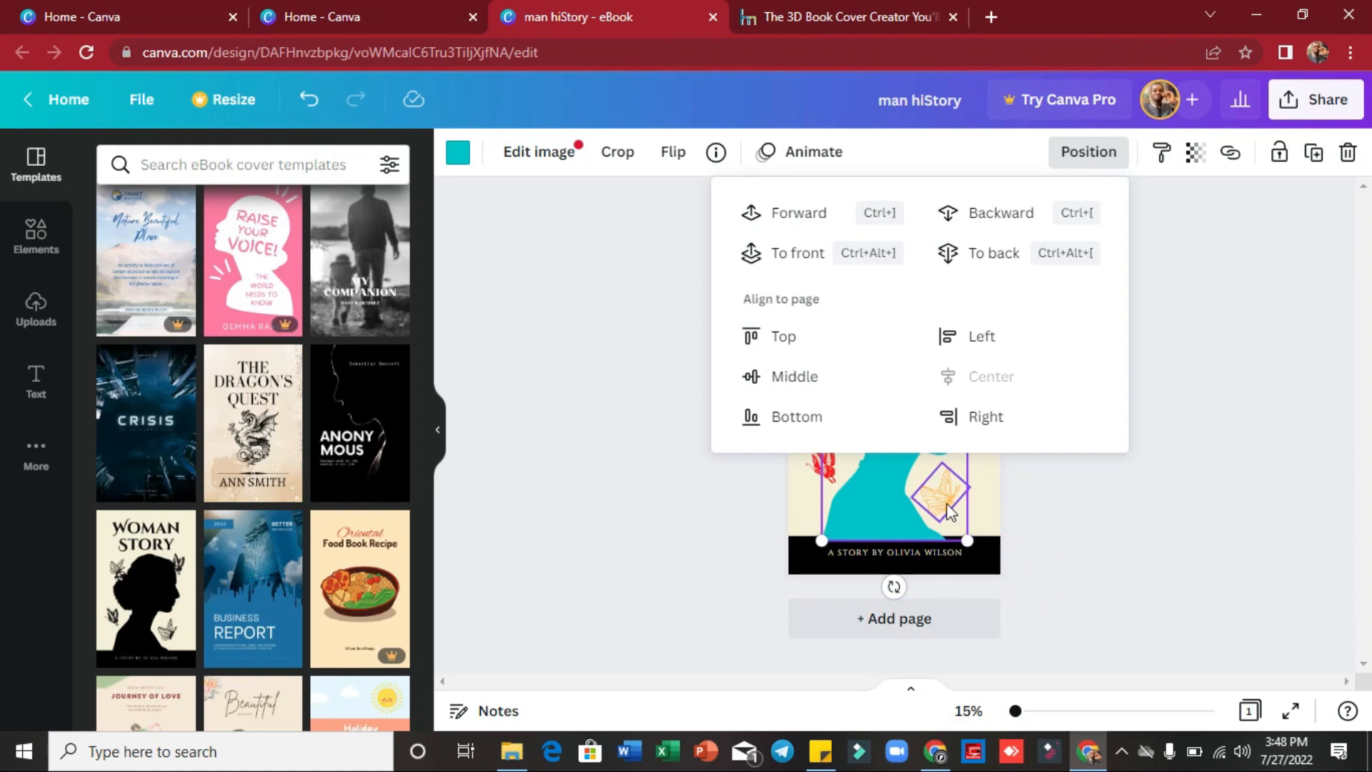
left_click(1004, 213)
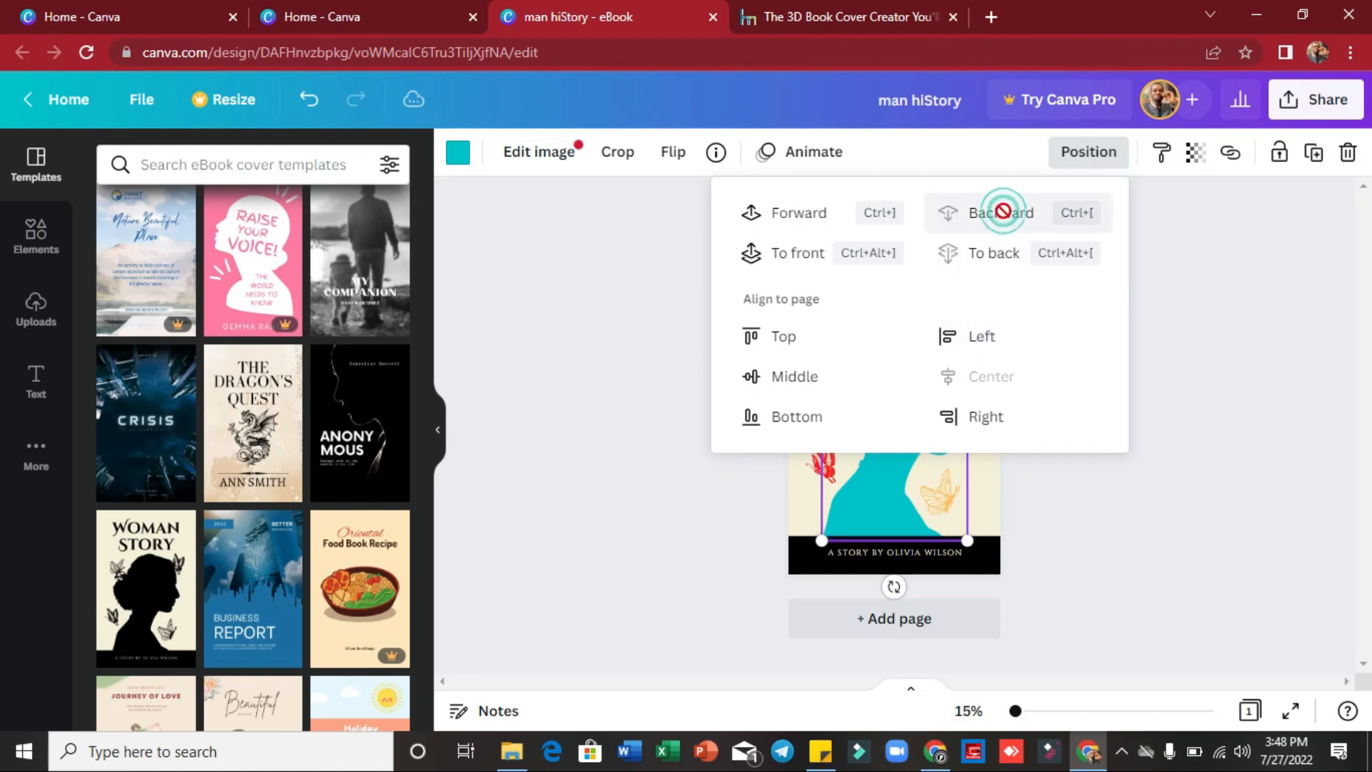
left_click(1085, 481)
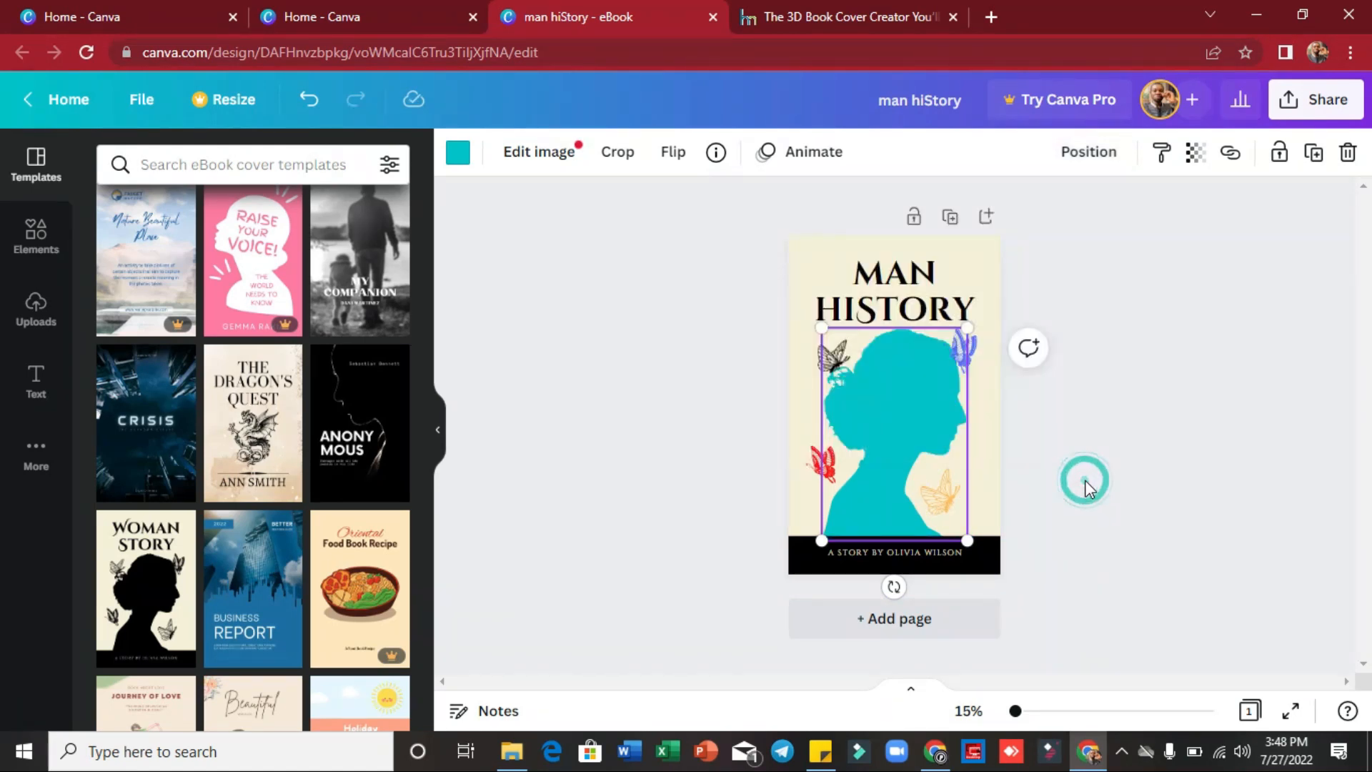
Bring the silhouette one layer forward, send it backward again, and deselect it
left_click(1085, 157)
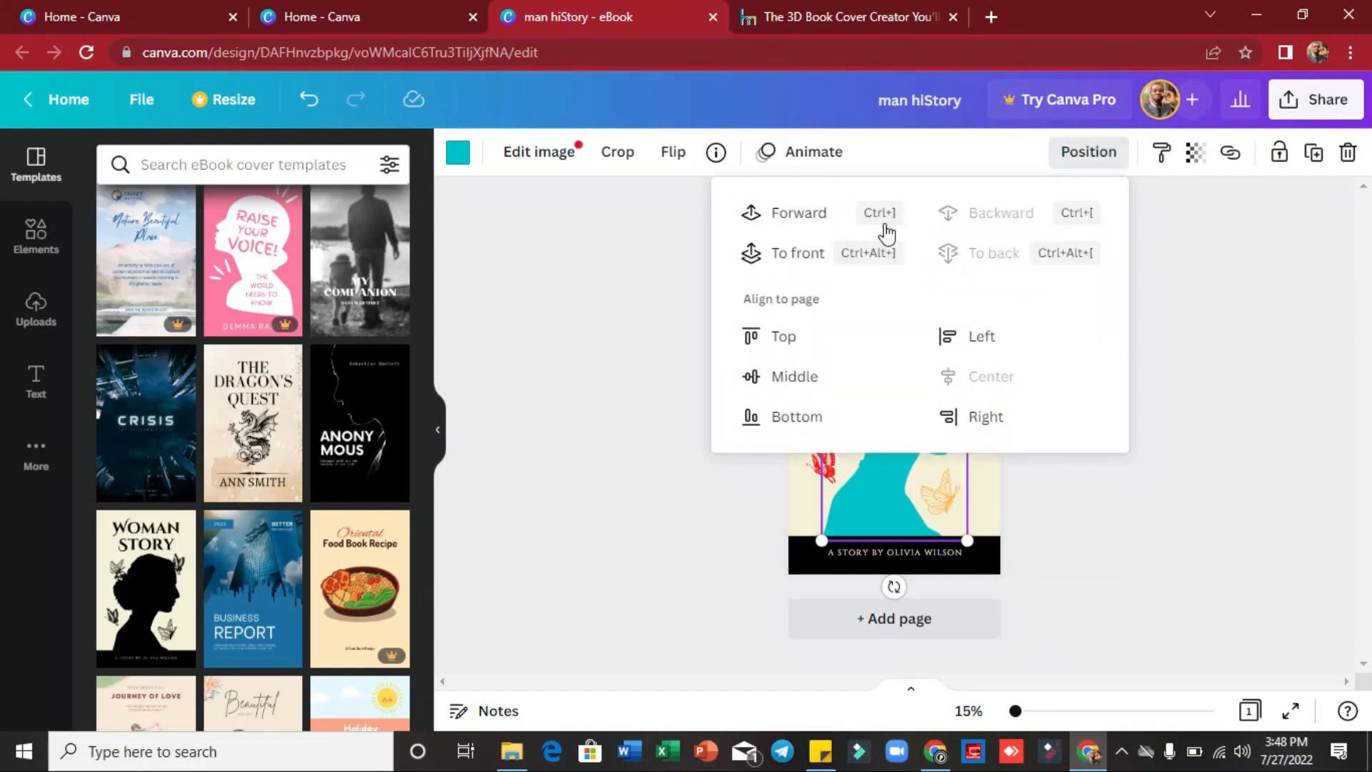
left_click(798, 215)
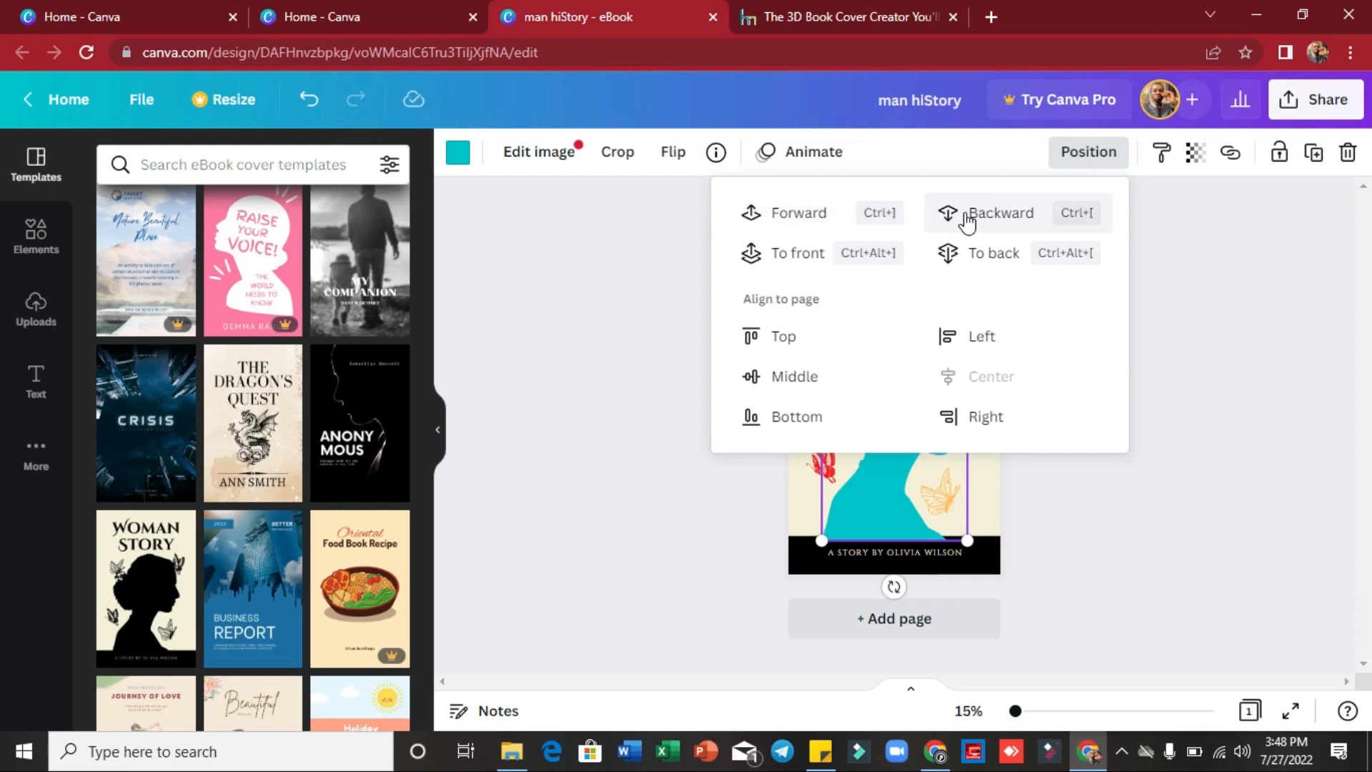
left_click(998, 217)
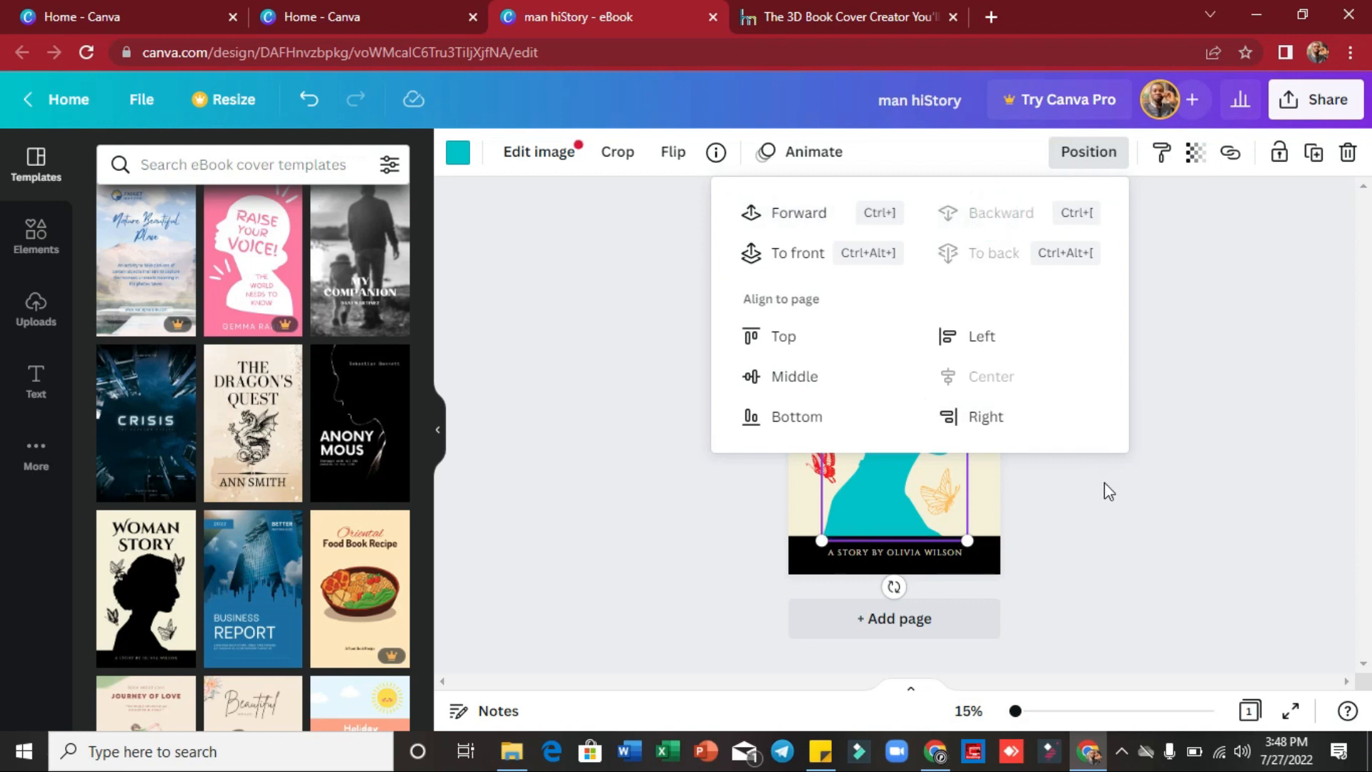
left_click(1115, 498)
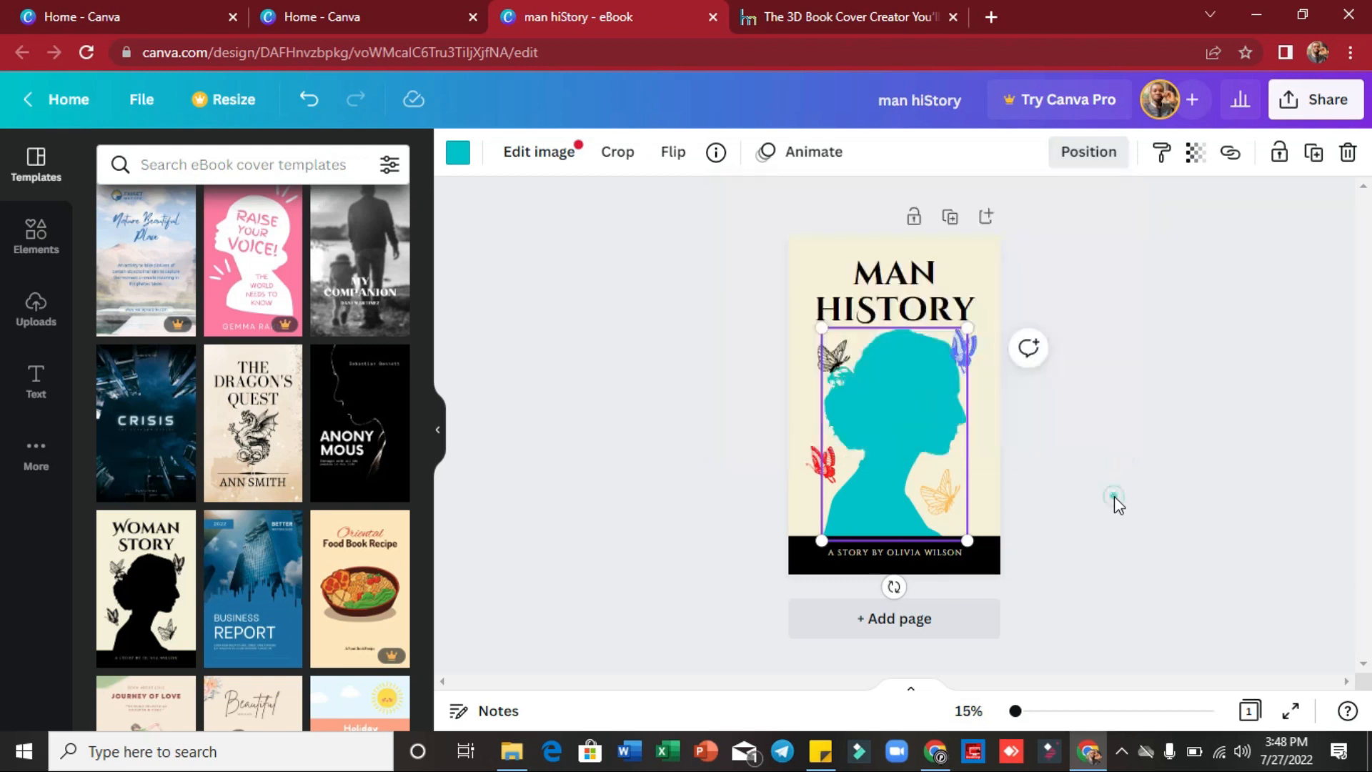
left_click(1114, 496)
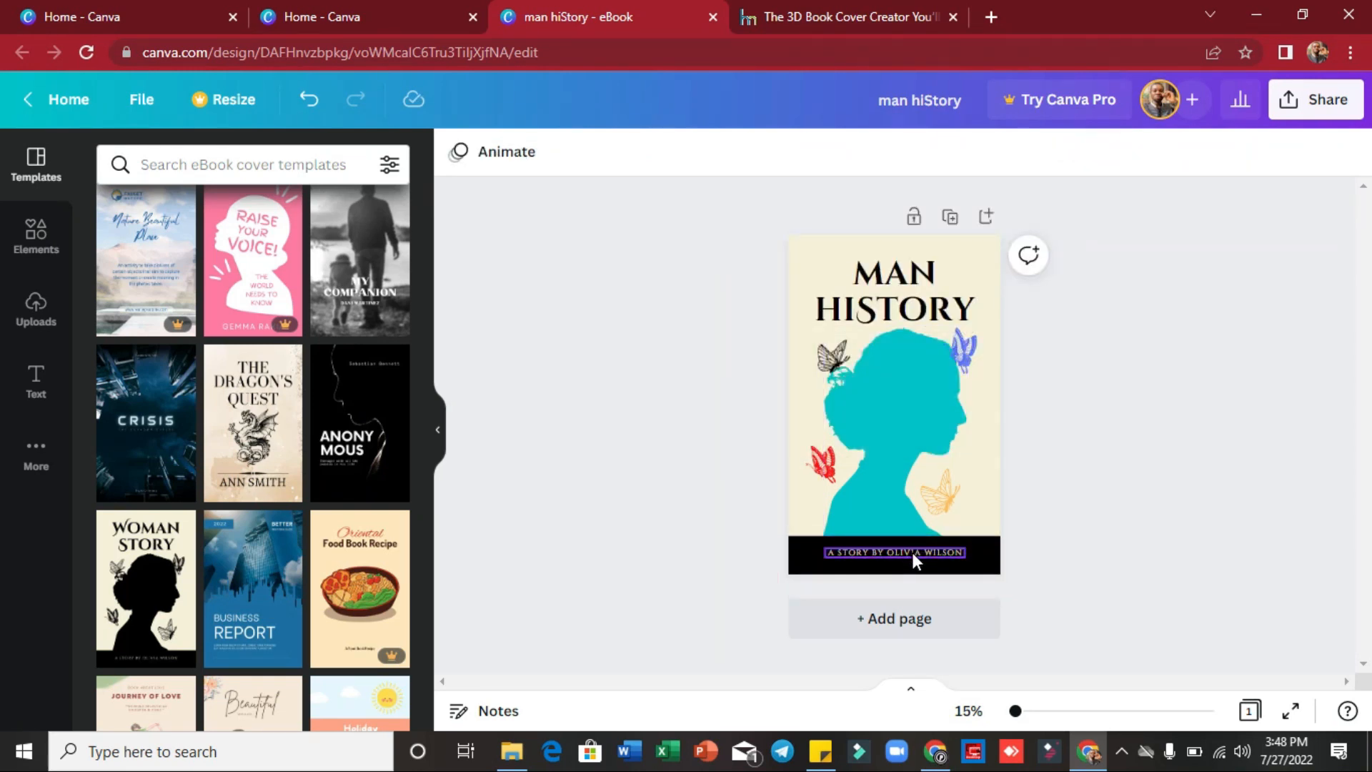
Recolor the black footer band, trying white and dark green before settling on light green
left_click(955, 567)
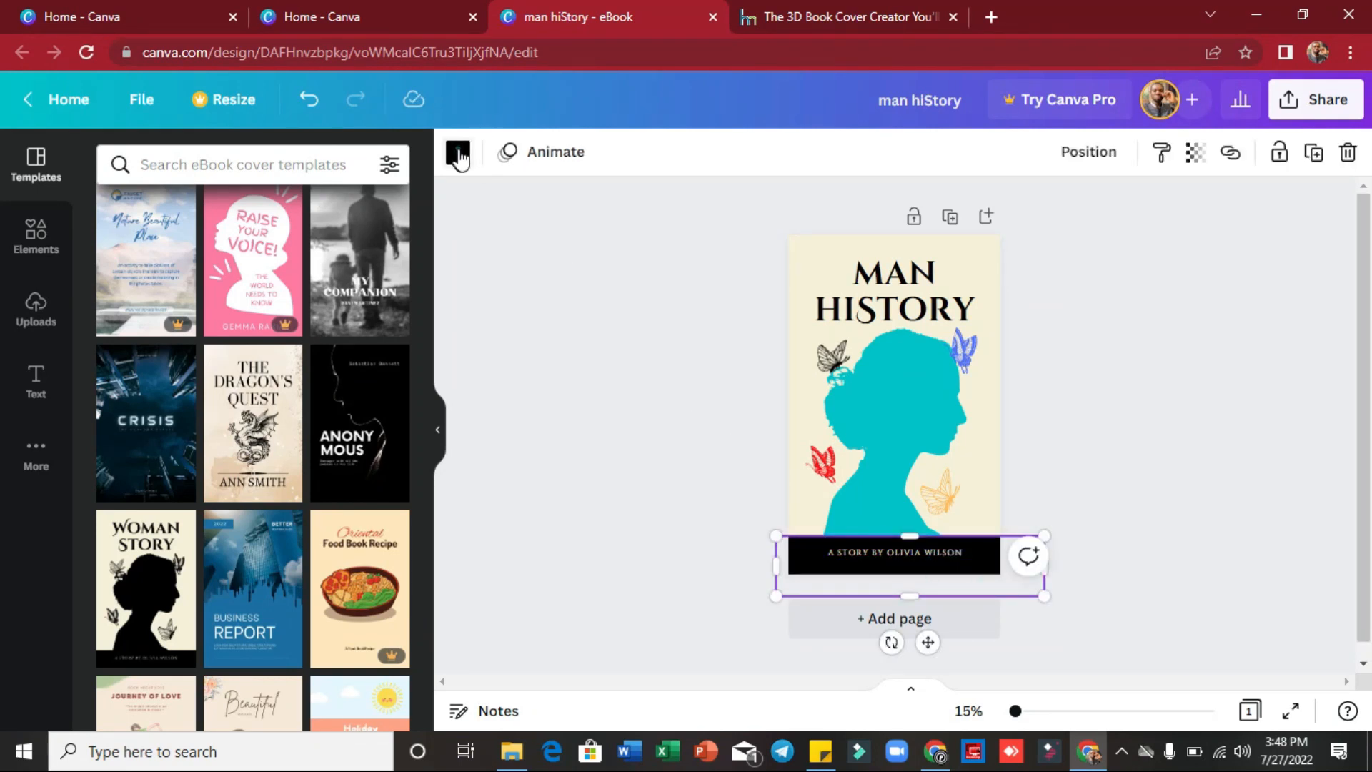
left_click(458, 153)
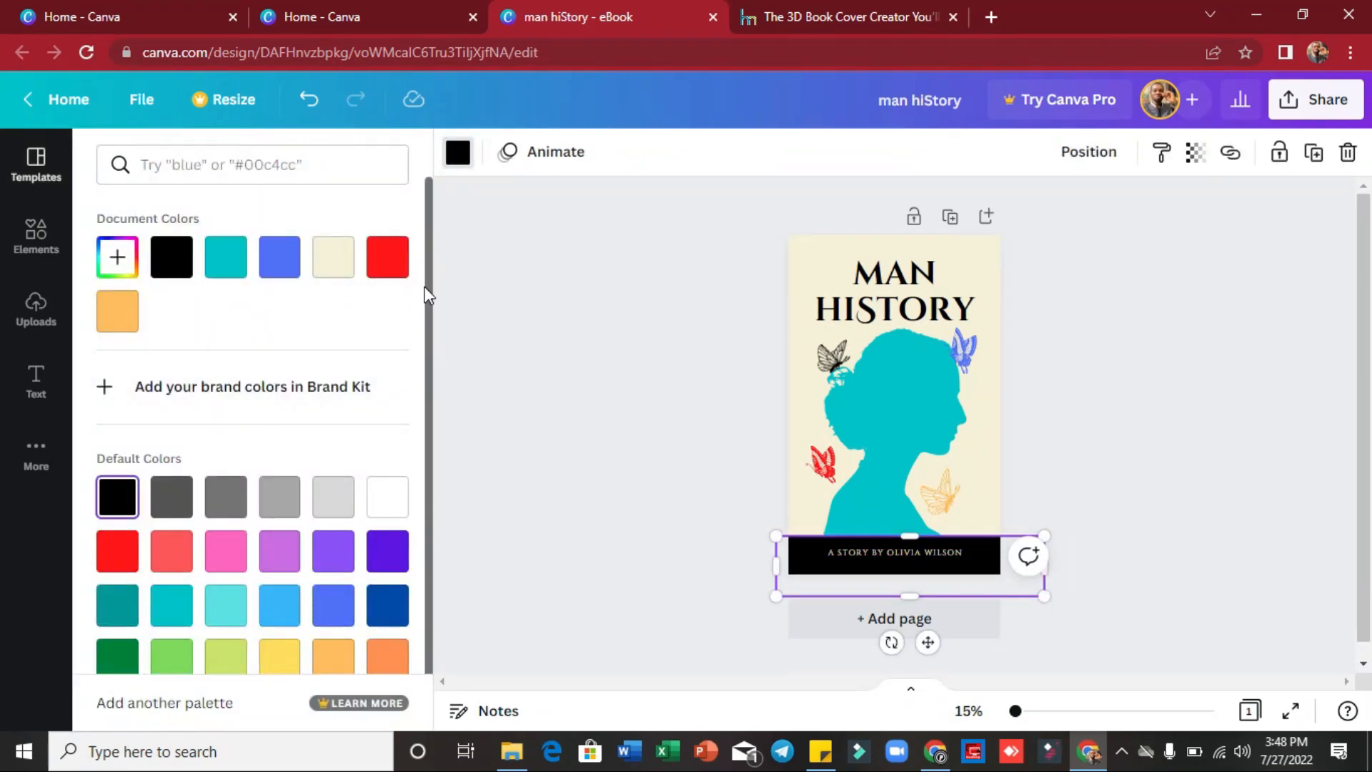
left_click(387, 502)
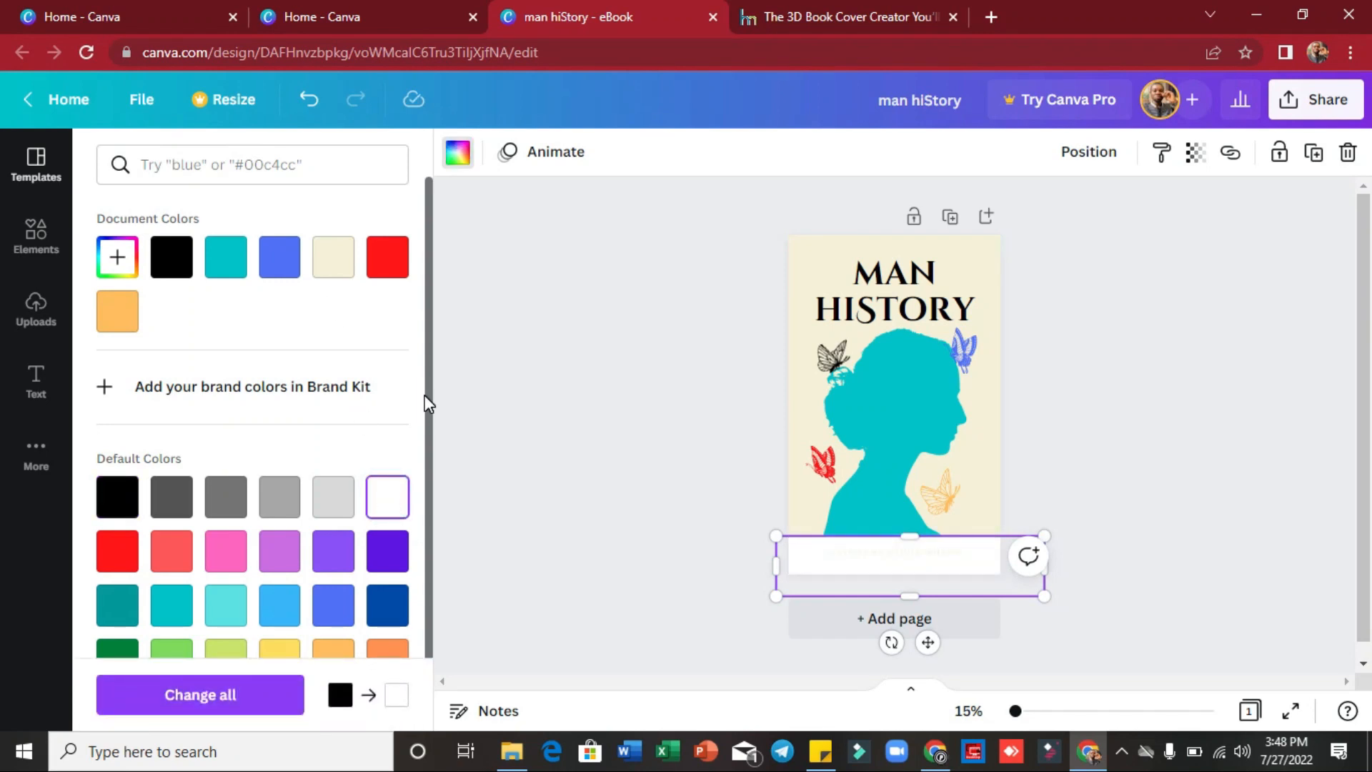
left_click_drag(428, 404, 434, 582)
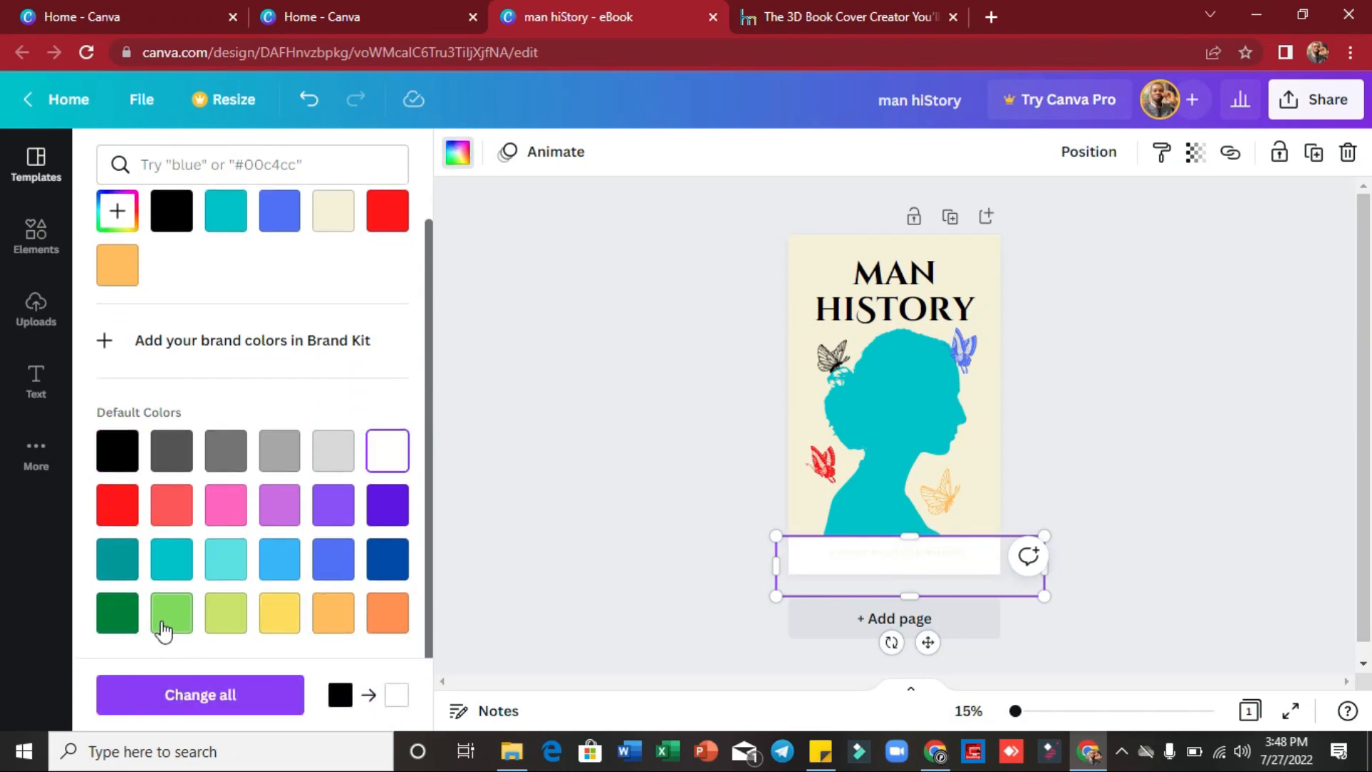
left_click(123, 625)
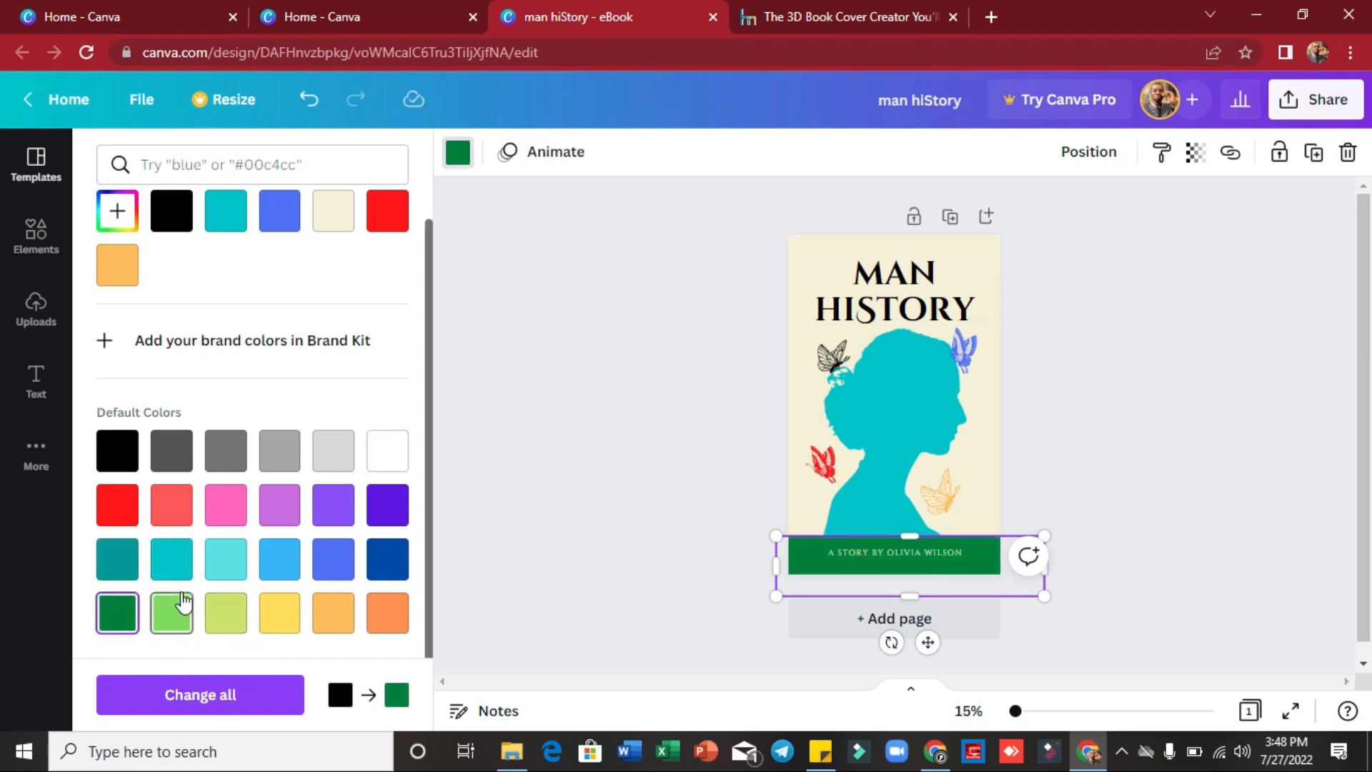
left_click(184, 602)
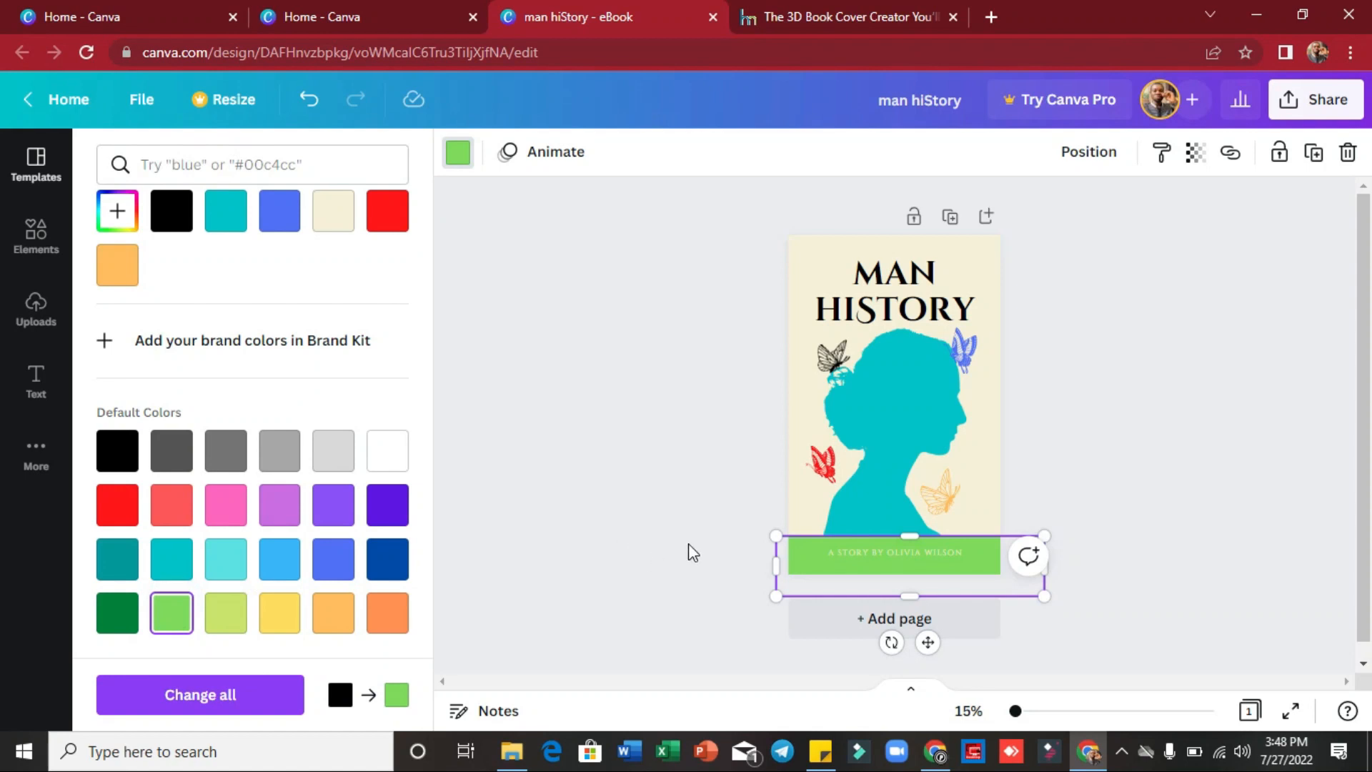
Change the footer text to "A STORY BY SMARTBUNDLE" and format it in bold black
double_click(947, 568)
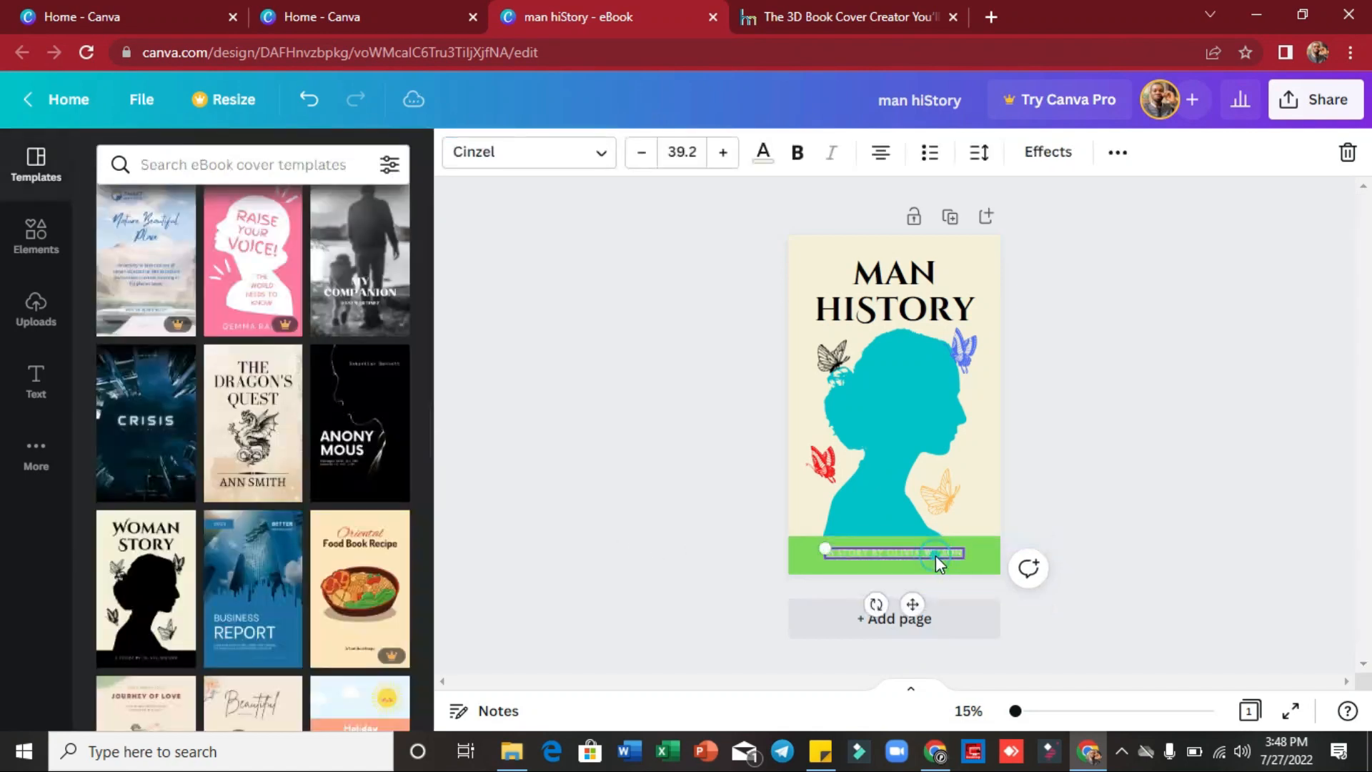
left_click(952, 555)
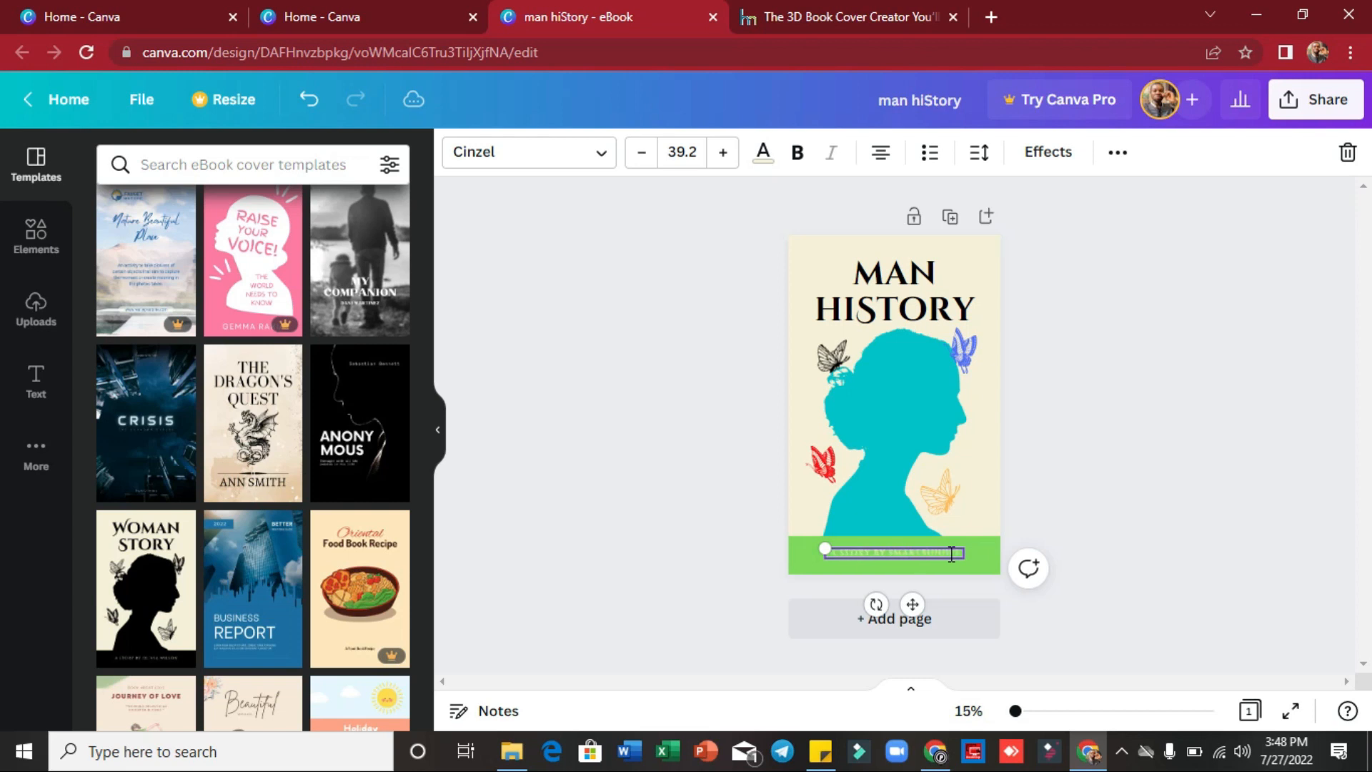
left_click(764, 154)
left_click(166, 262)
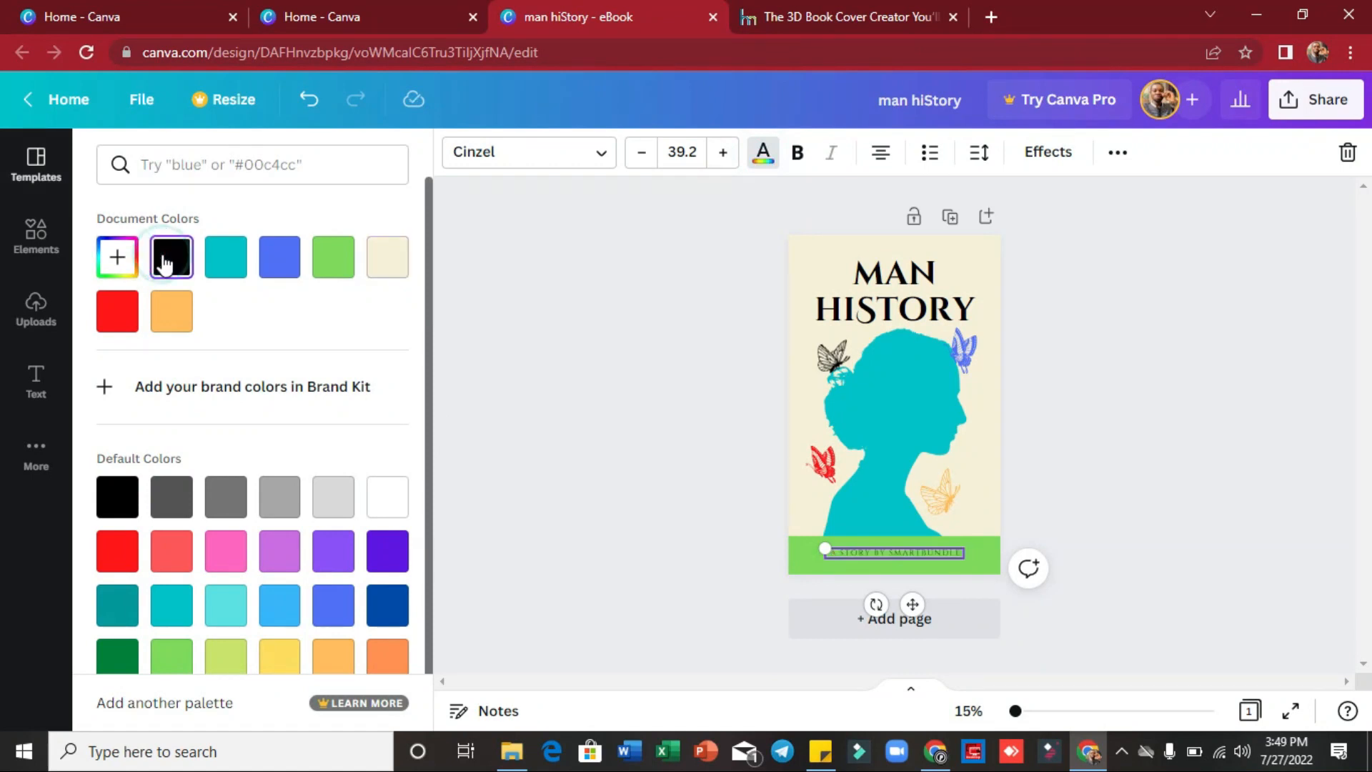
left_click(797, 152)
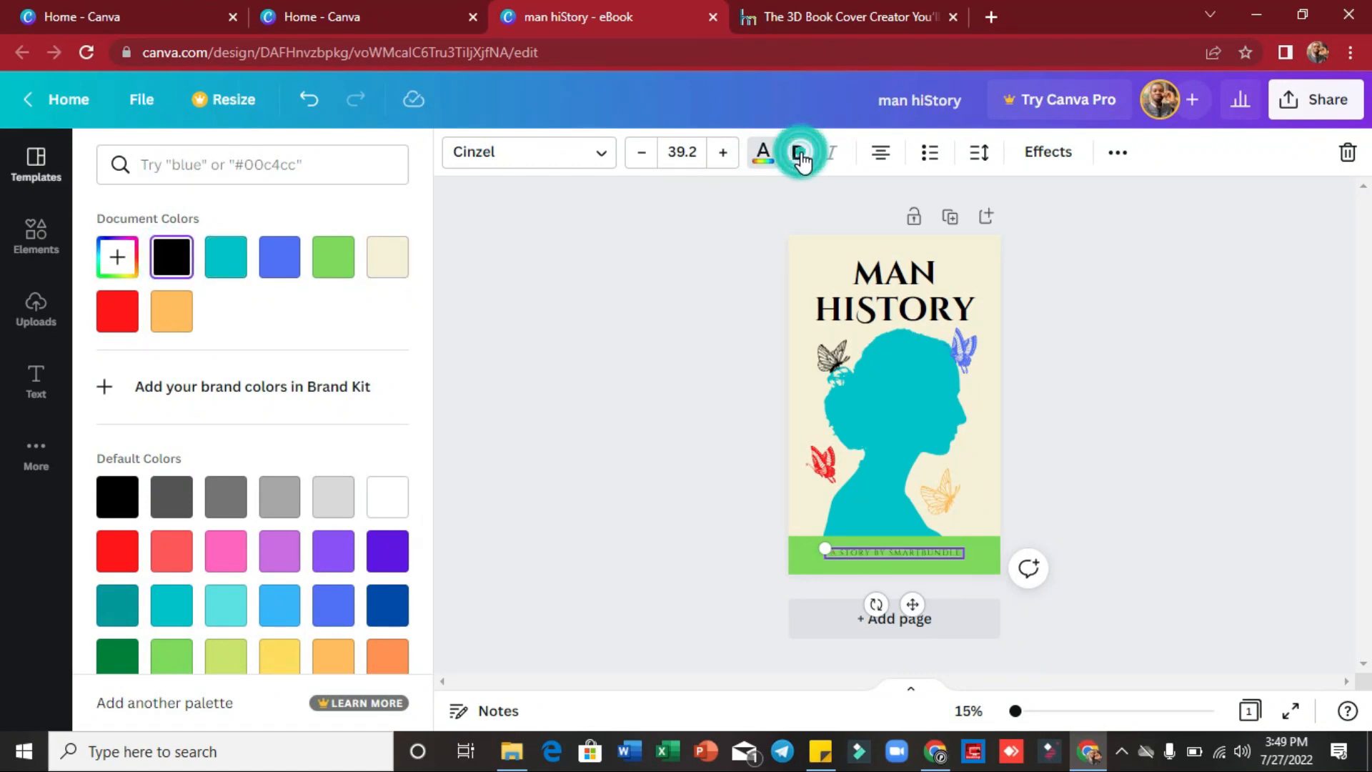
Make the footer text "A STORY BY SMARTBUNDLE" bold and deselect it
double_click(872, 553)
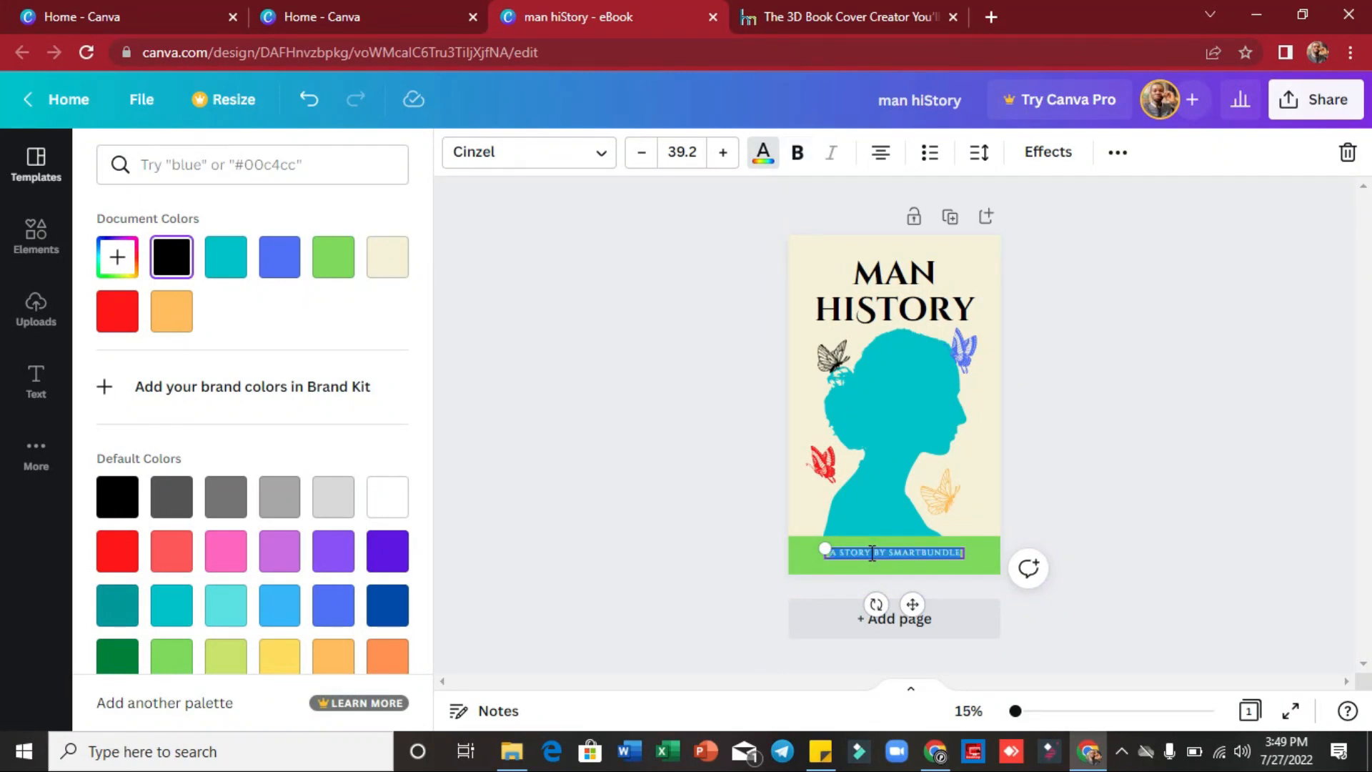
left_click(797, 152)
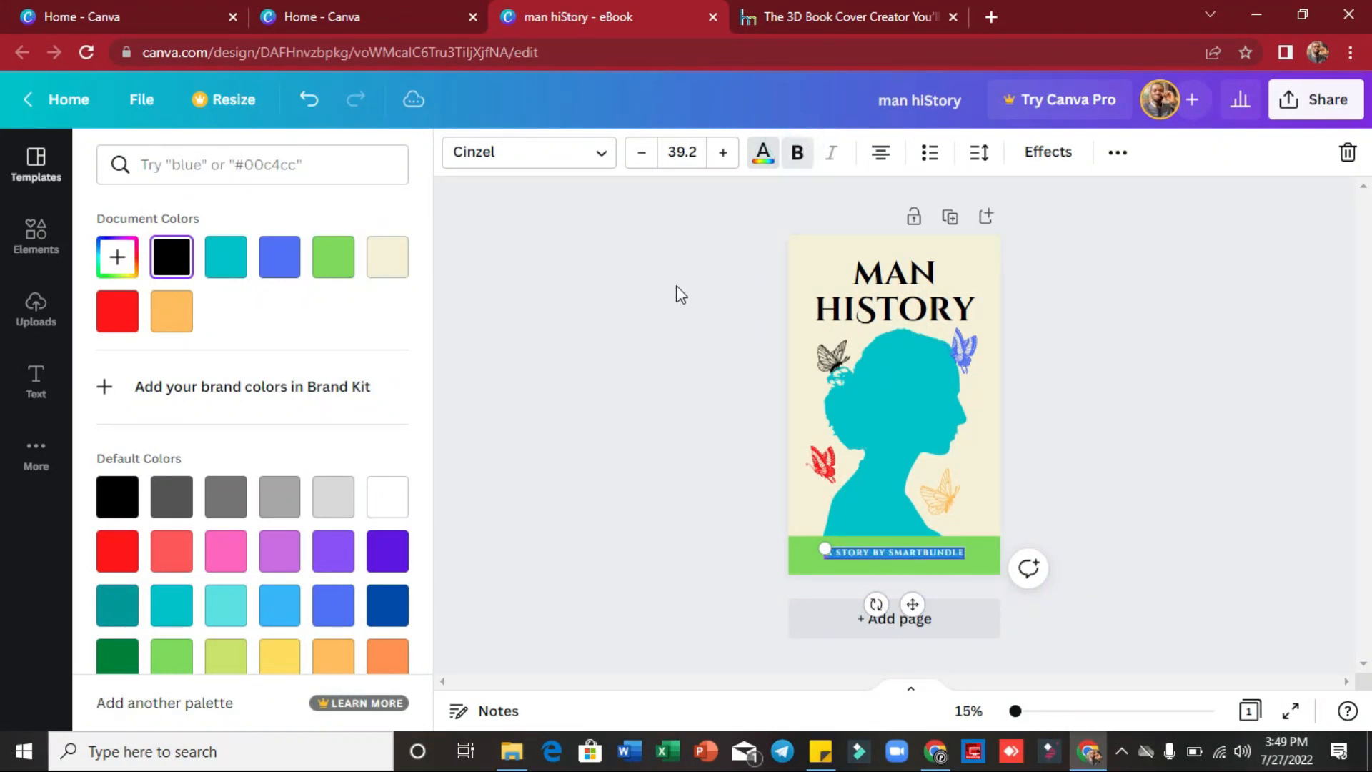
left_click(672, 309)
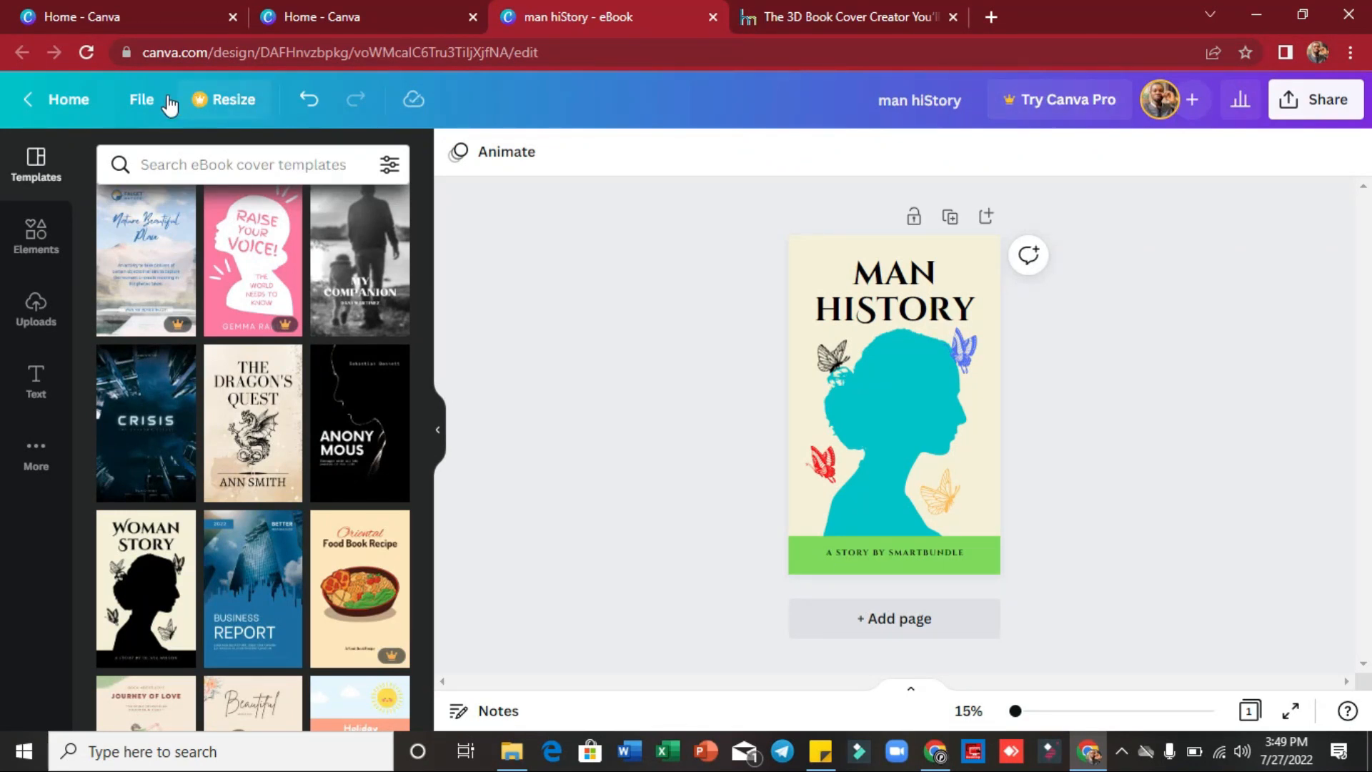
Download the "man hiStory" cover design as a PNG file
left_click(141, 100)
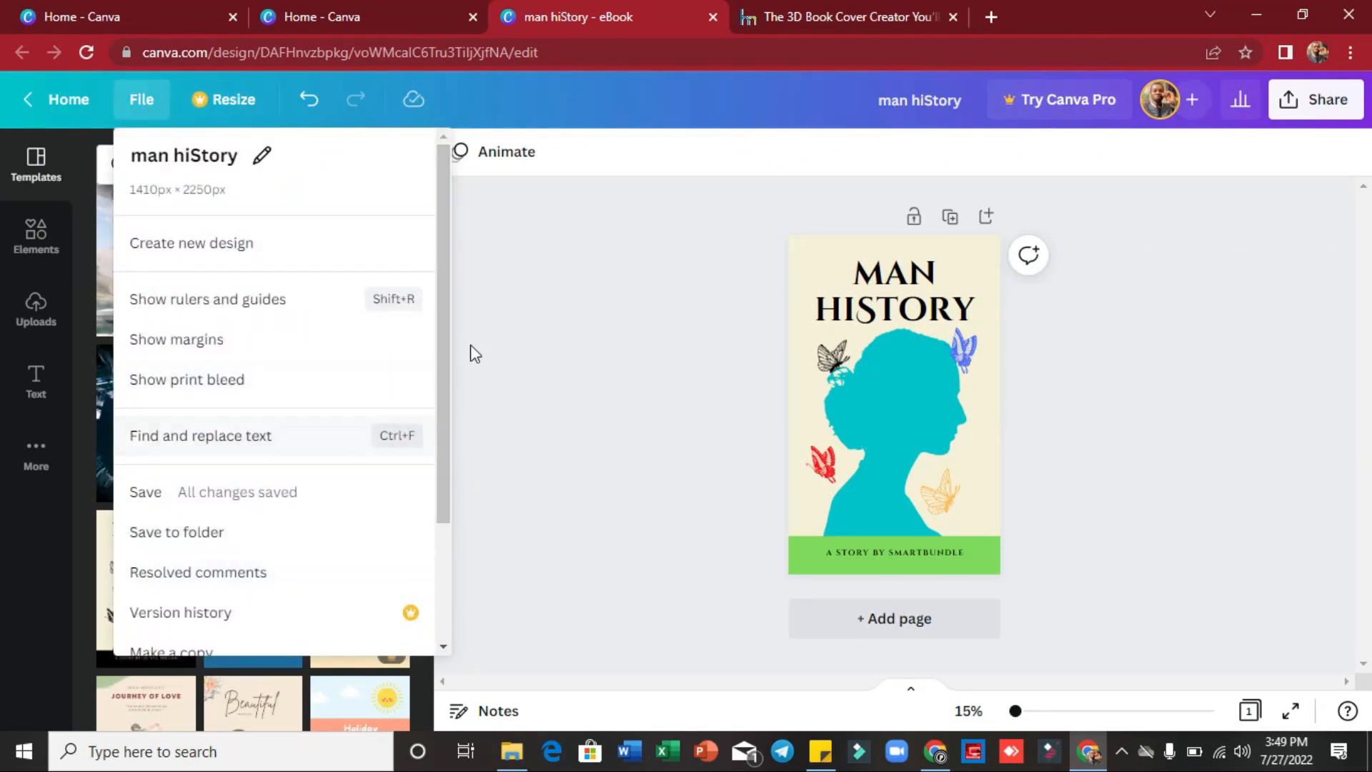
left_click_drag(444, 322, 438, 460)
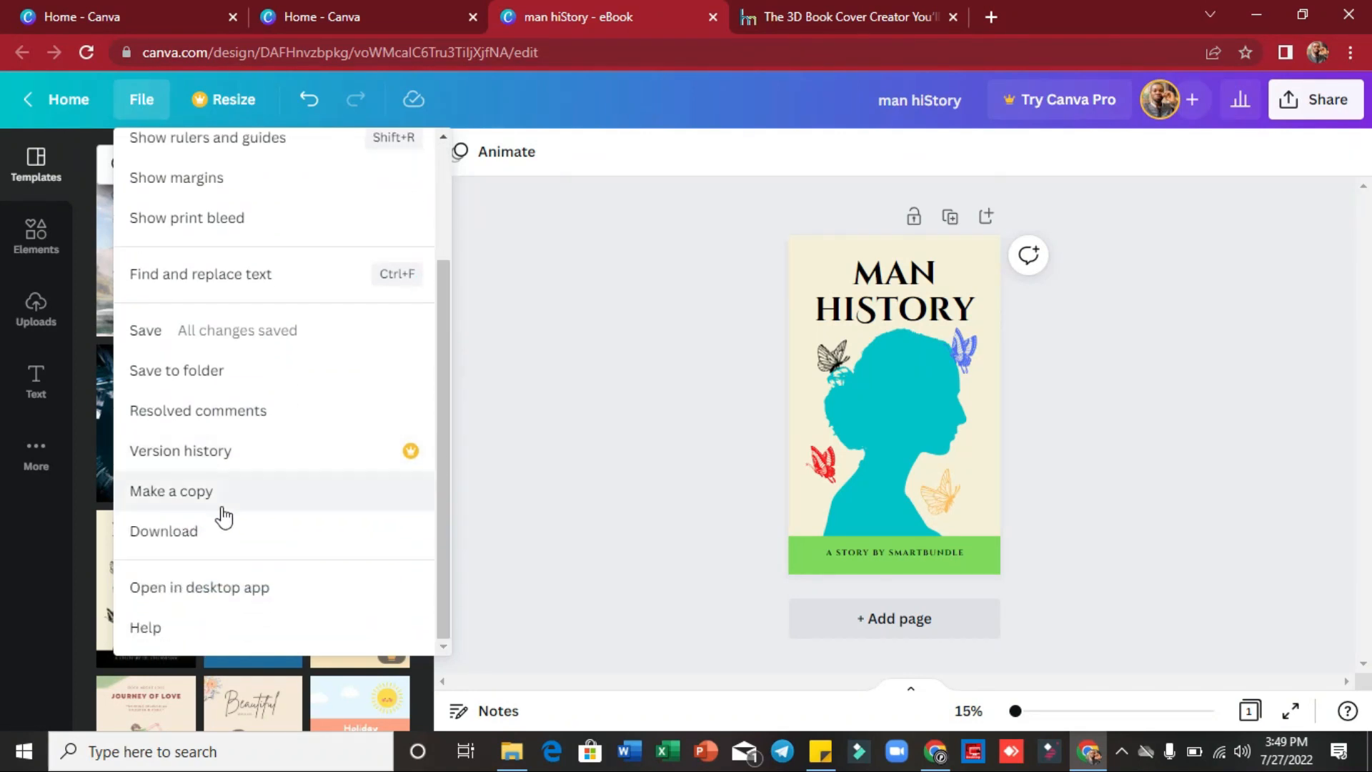
left_click(178, 548)
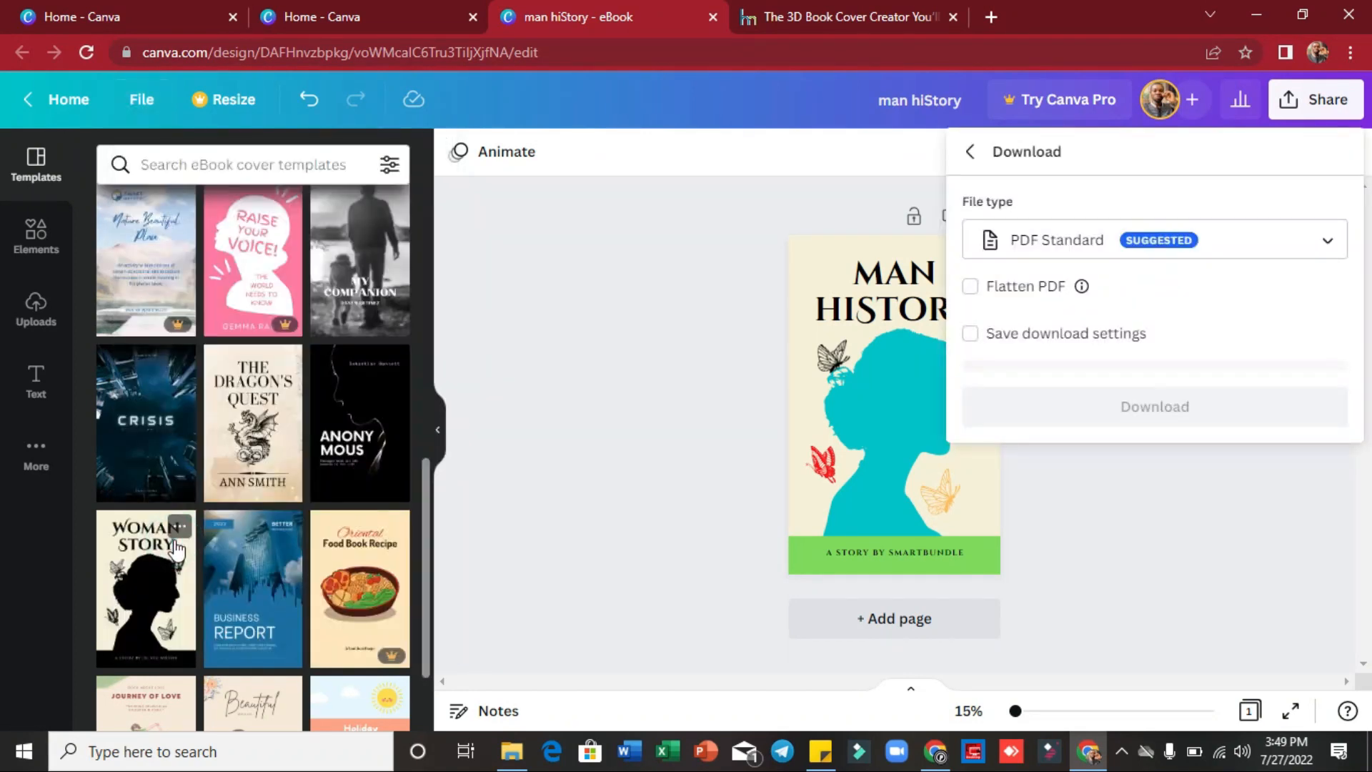
left_click(1052, 243)
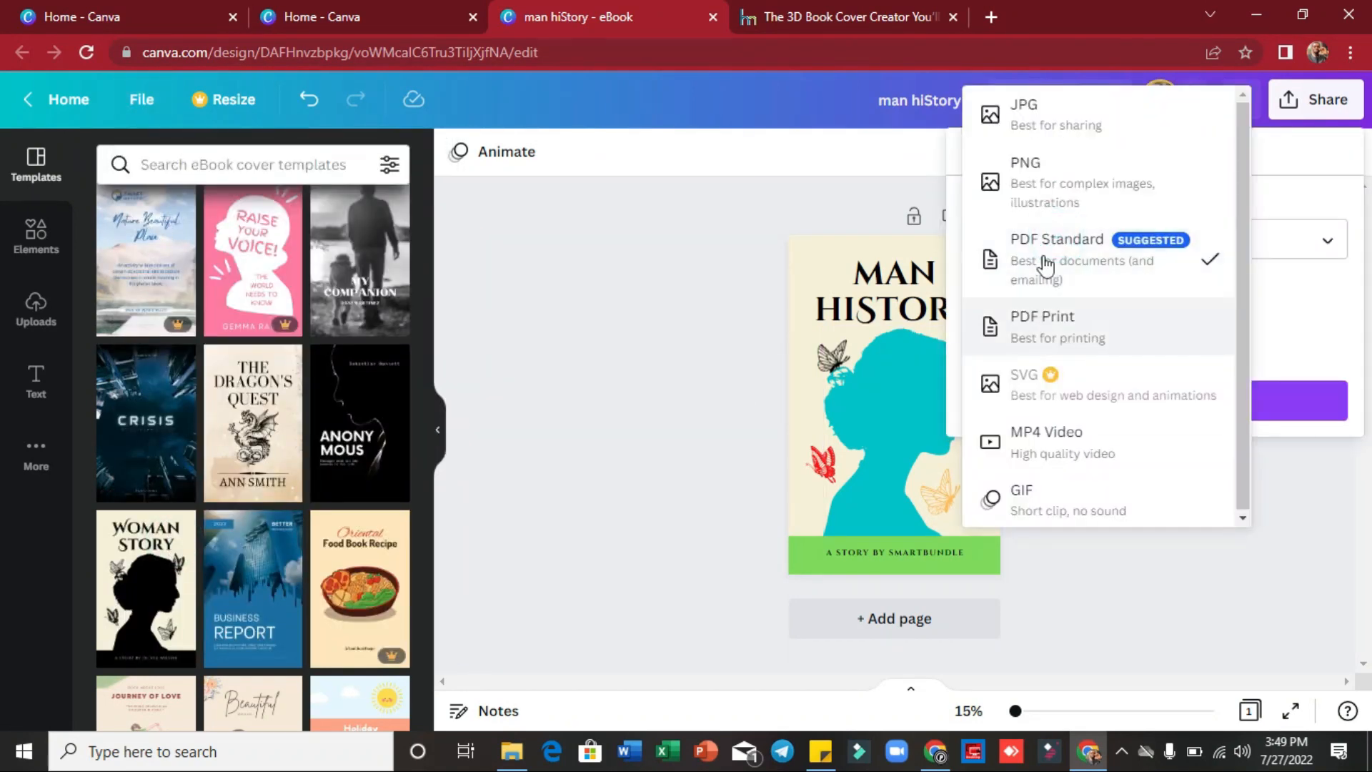
left_click(1061, 184)
left_click(1093, 515)
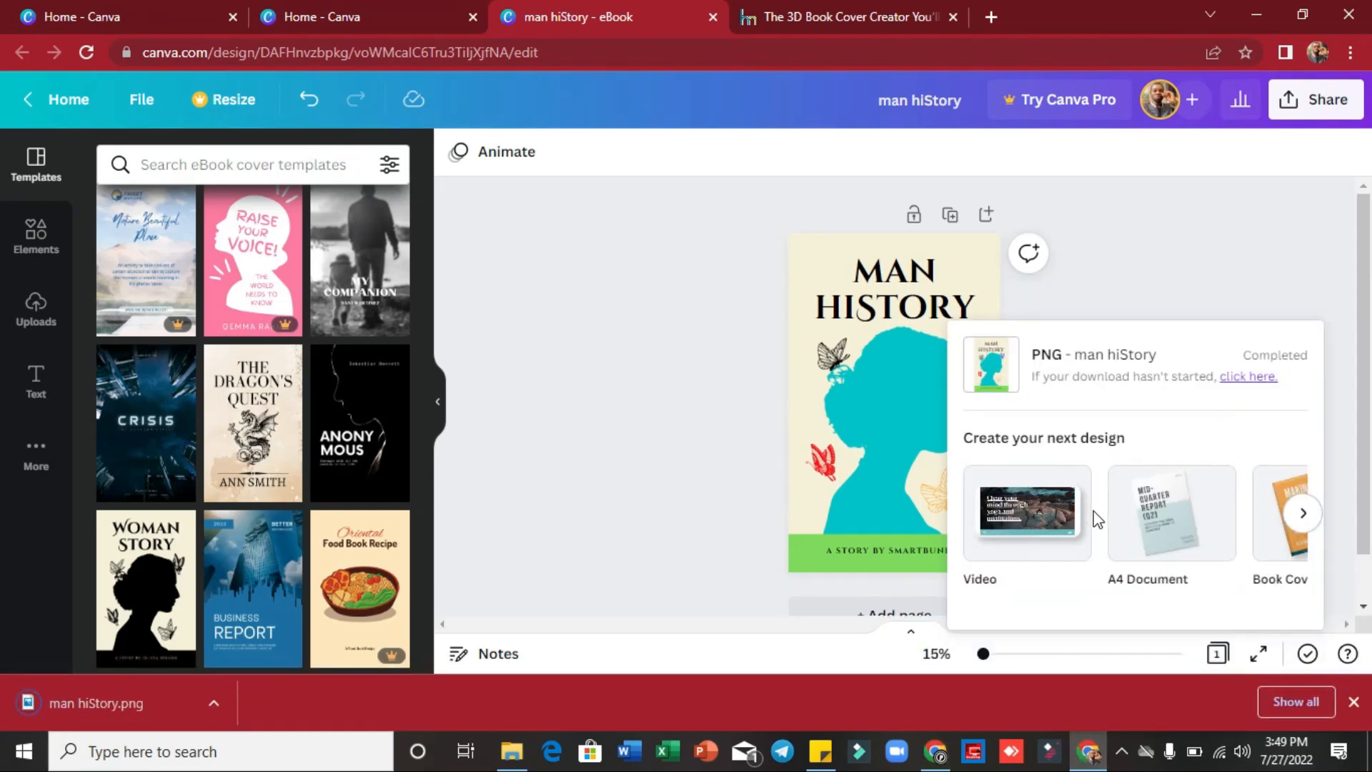
Switch to the DIY Book Covers site and reopen its 3D Mockups maker at the template selection
left_click(855, 19)
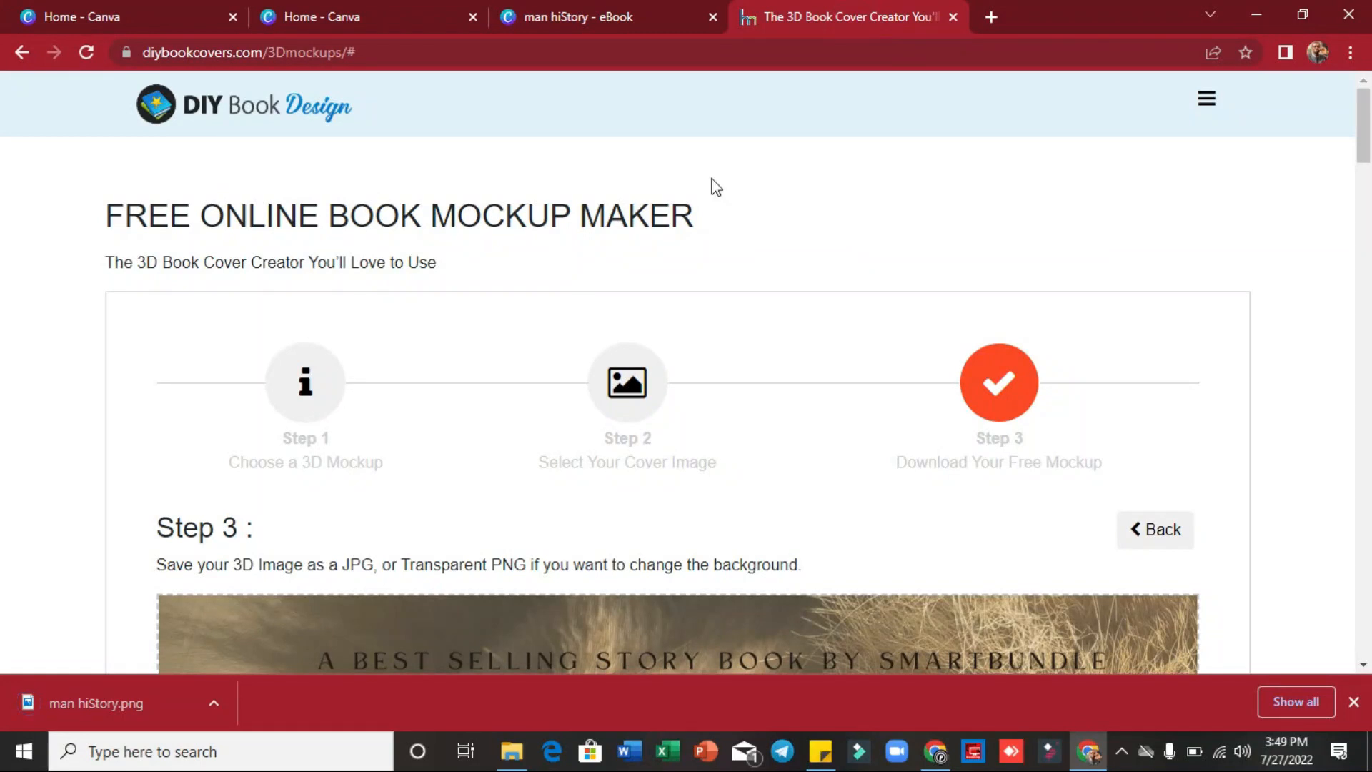
left_click(299, 128)
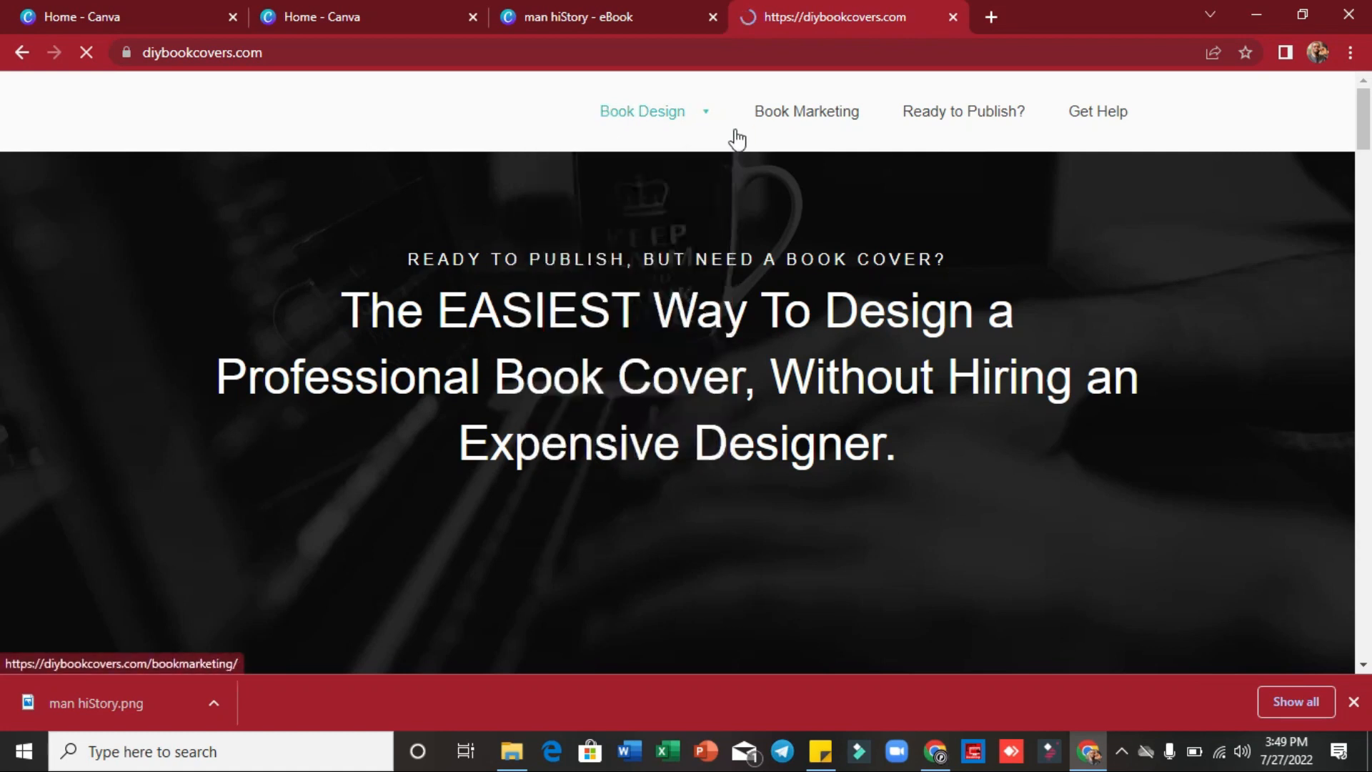
mouse_move(647, 125)
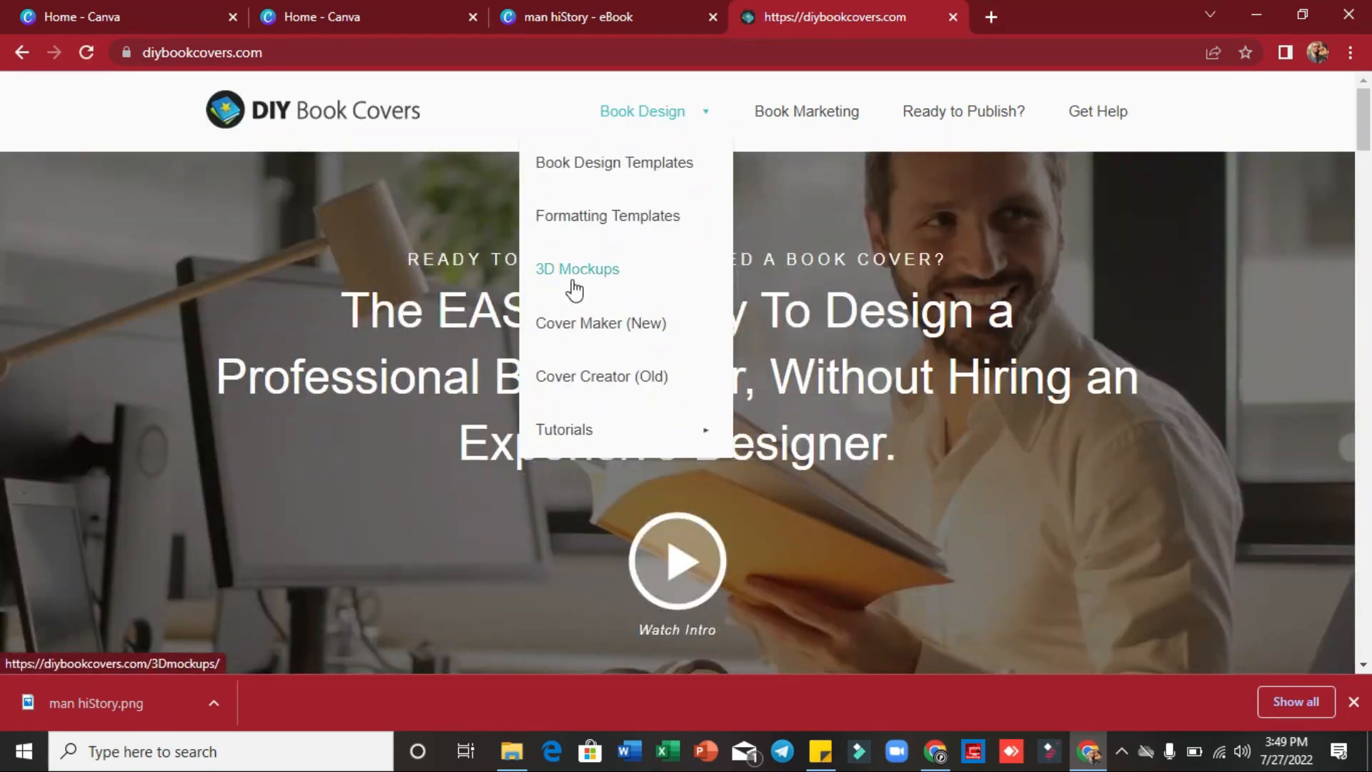
left_click(572, 278)
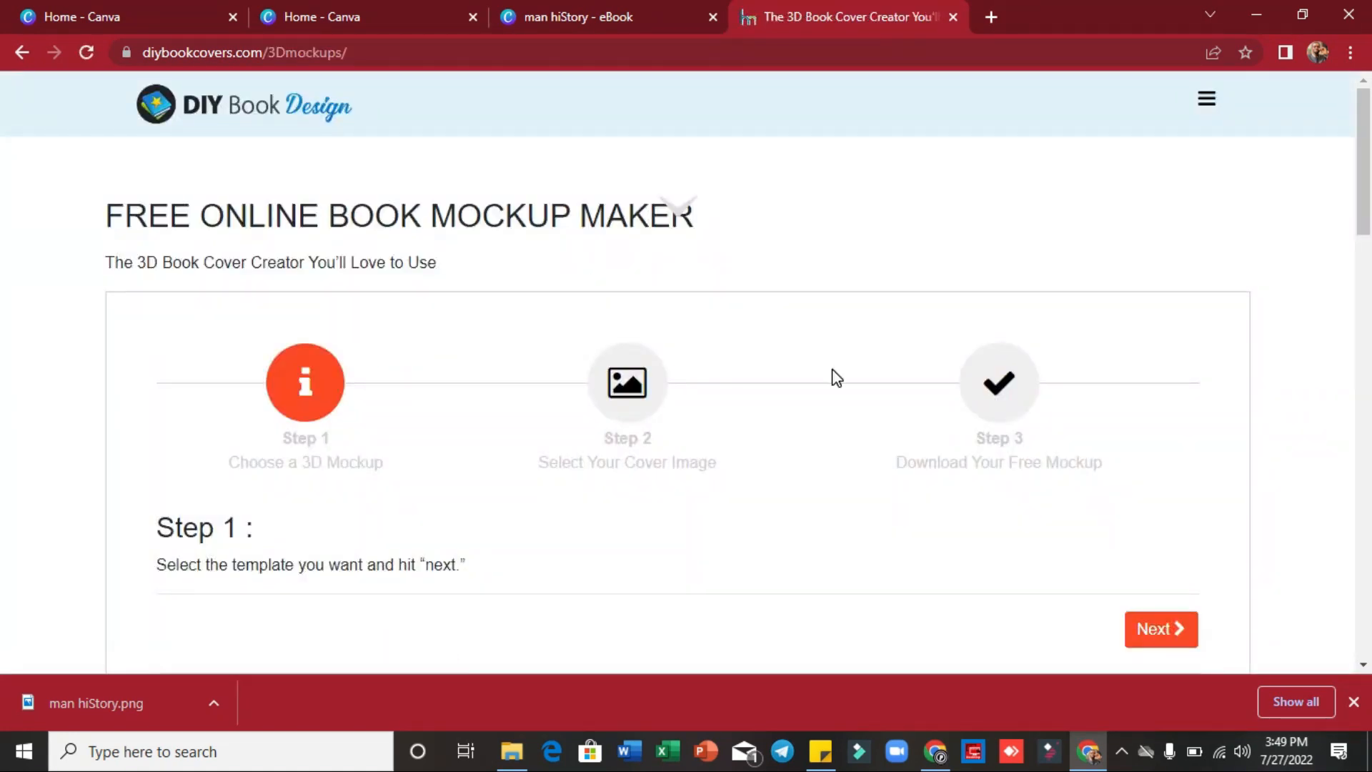
Choose the composite mockup with a black tablet, phone and standing book in the second row, and continue to the cover image stage
left_click_drag(1363, 160, 1351, 281)
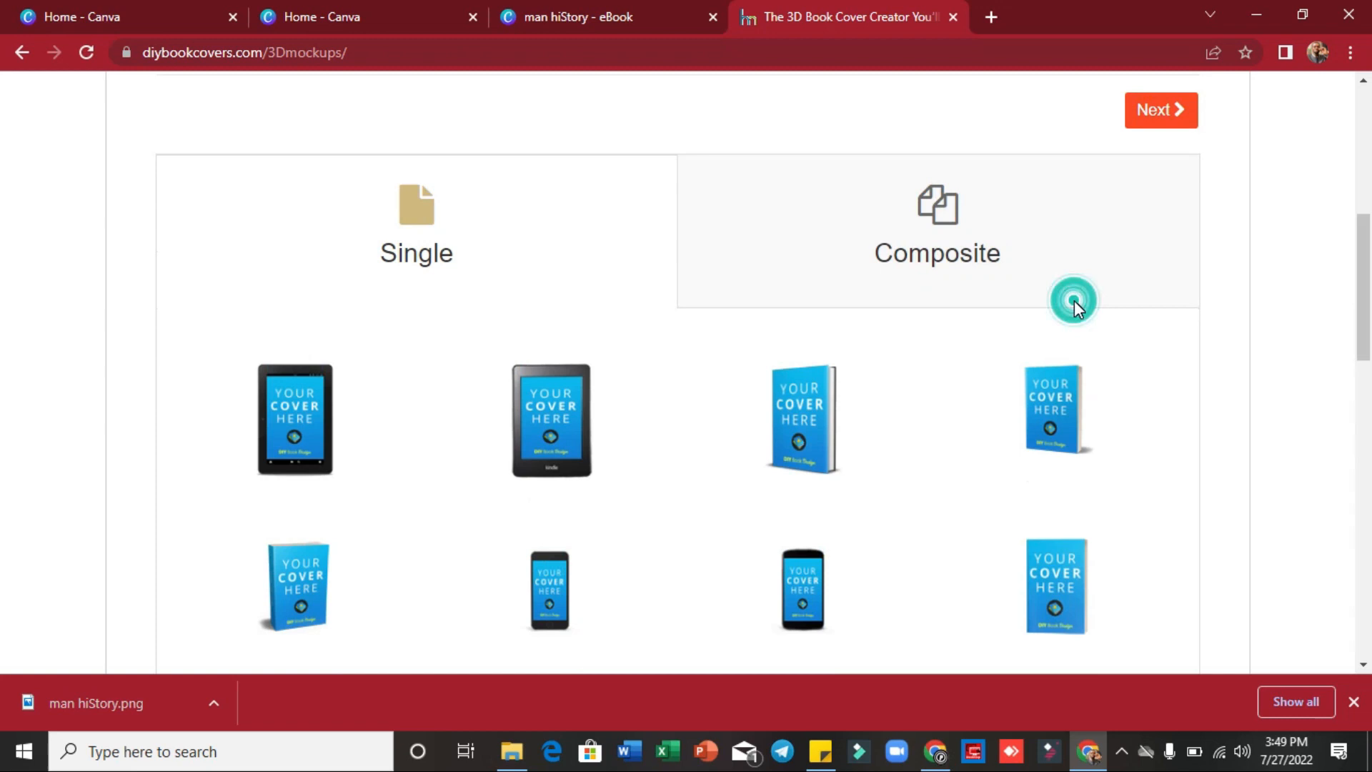
left_click(980, 233)
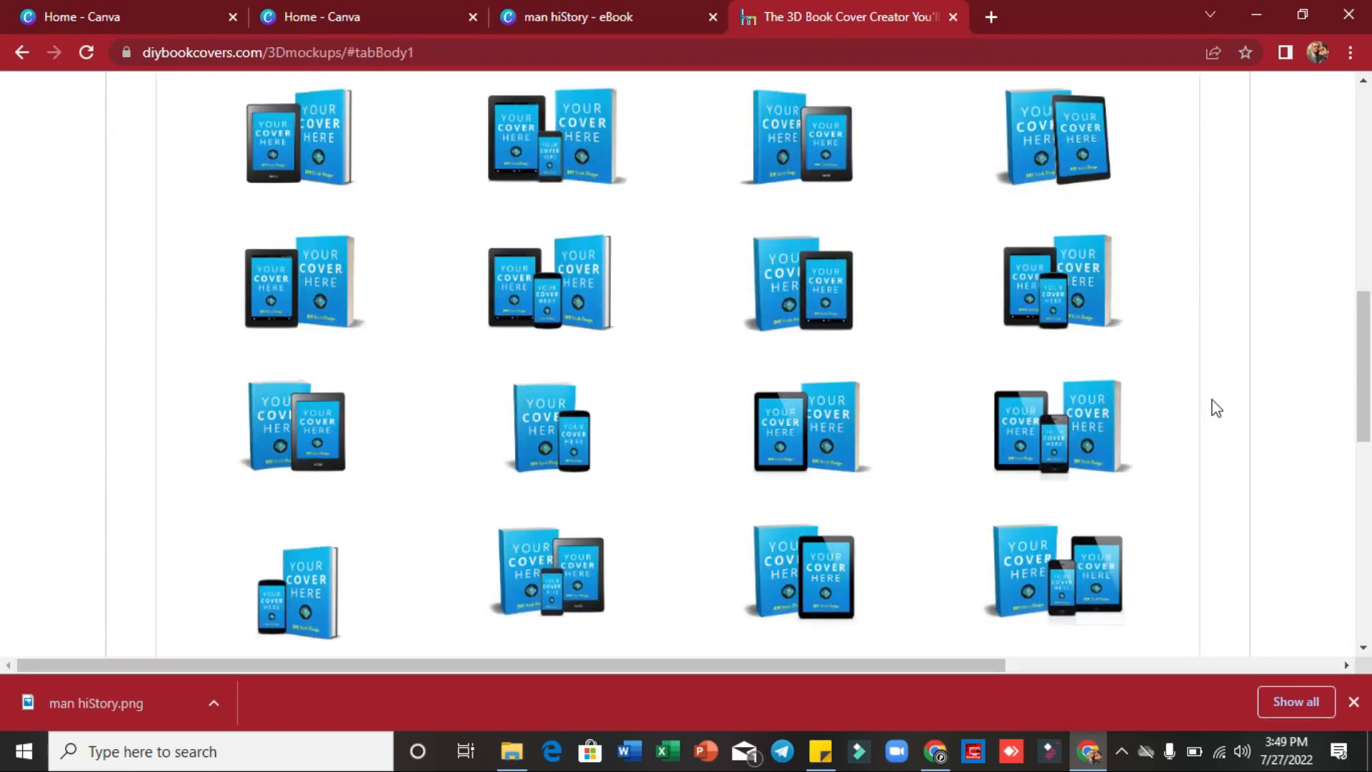
left_click(1069, 304)
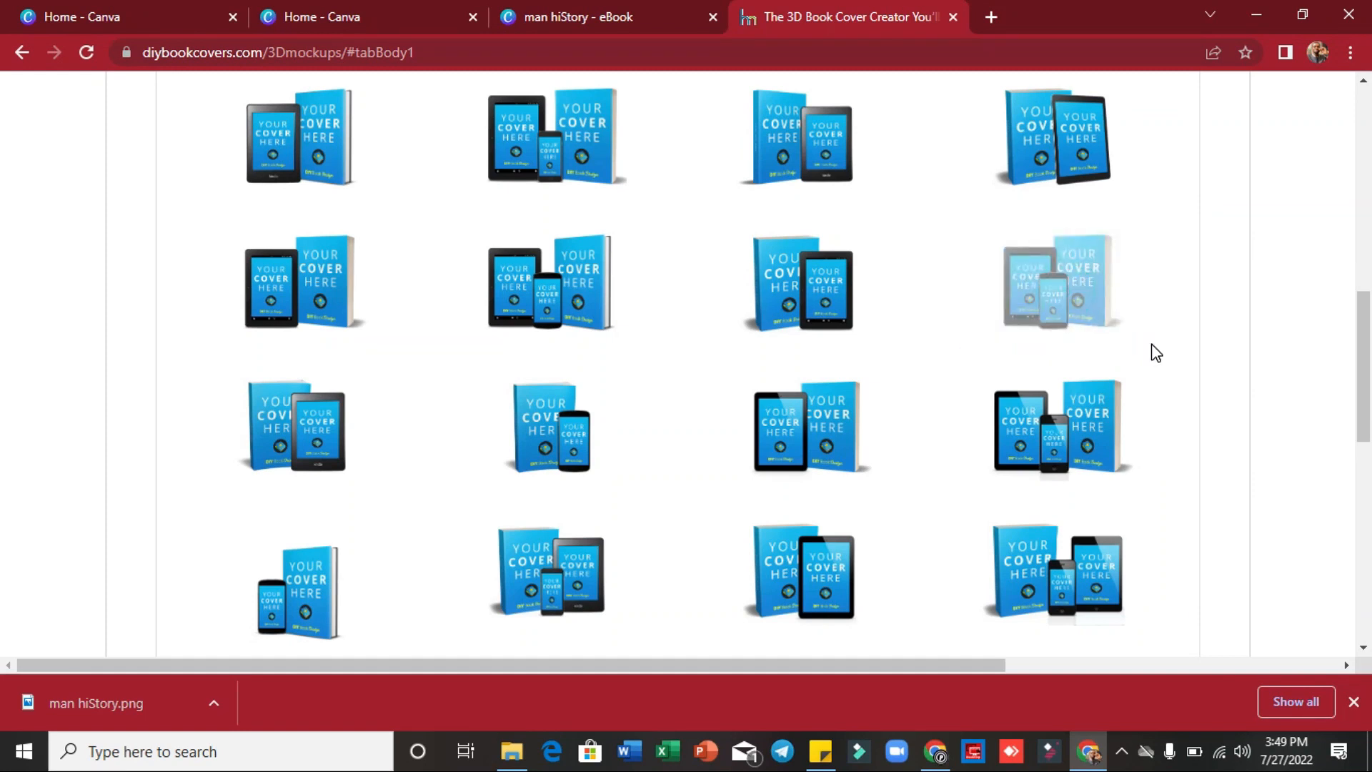
left_click_drag(1366, 333, 1336, 221)
left_click(1177, 293)
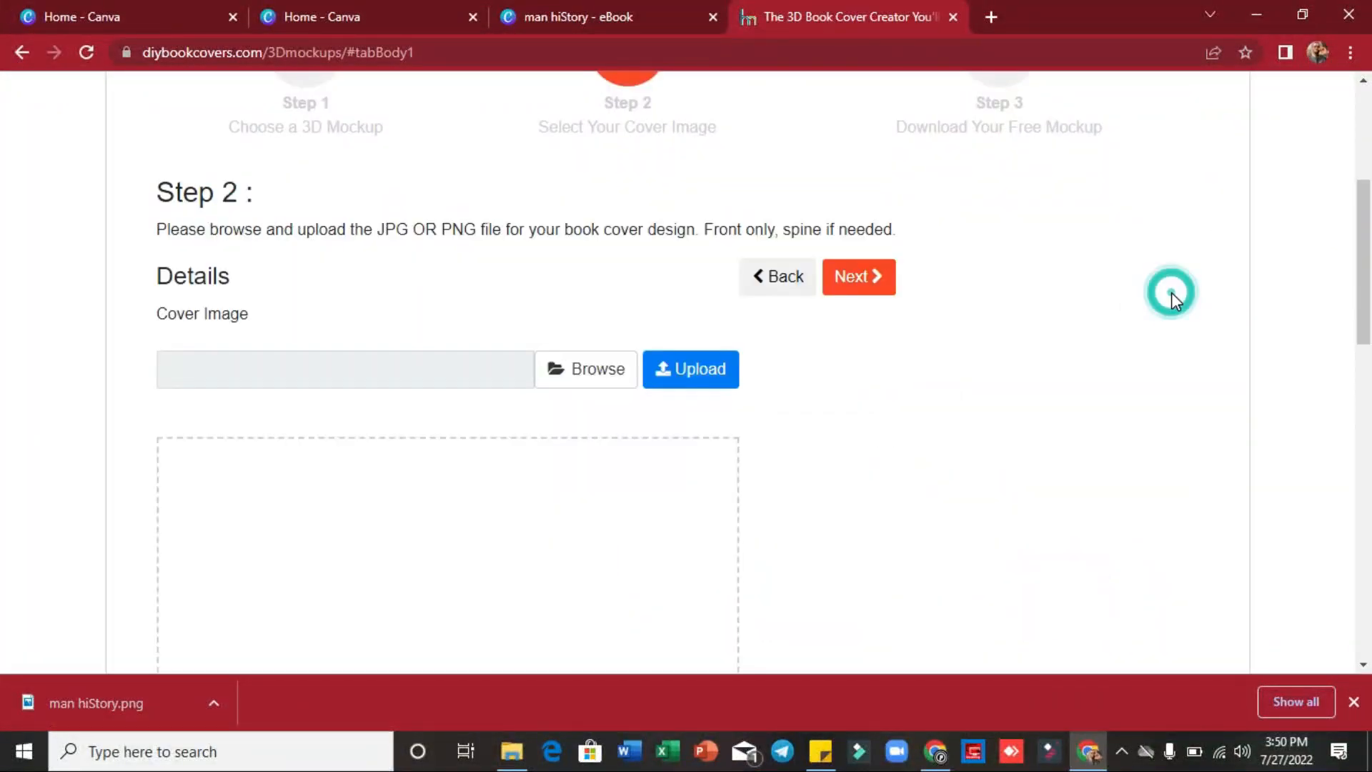
Upload man hiStory.png from Downloads as the mockup's cover image
left_click(594, 376)
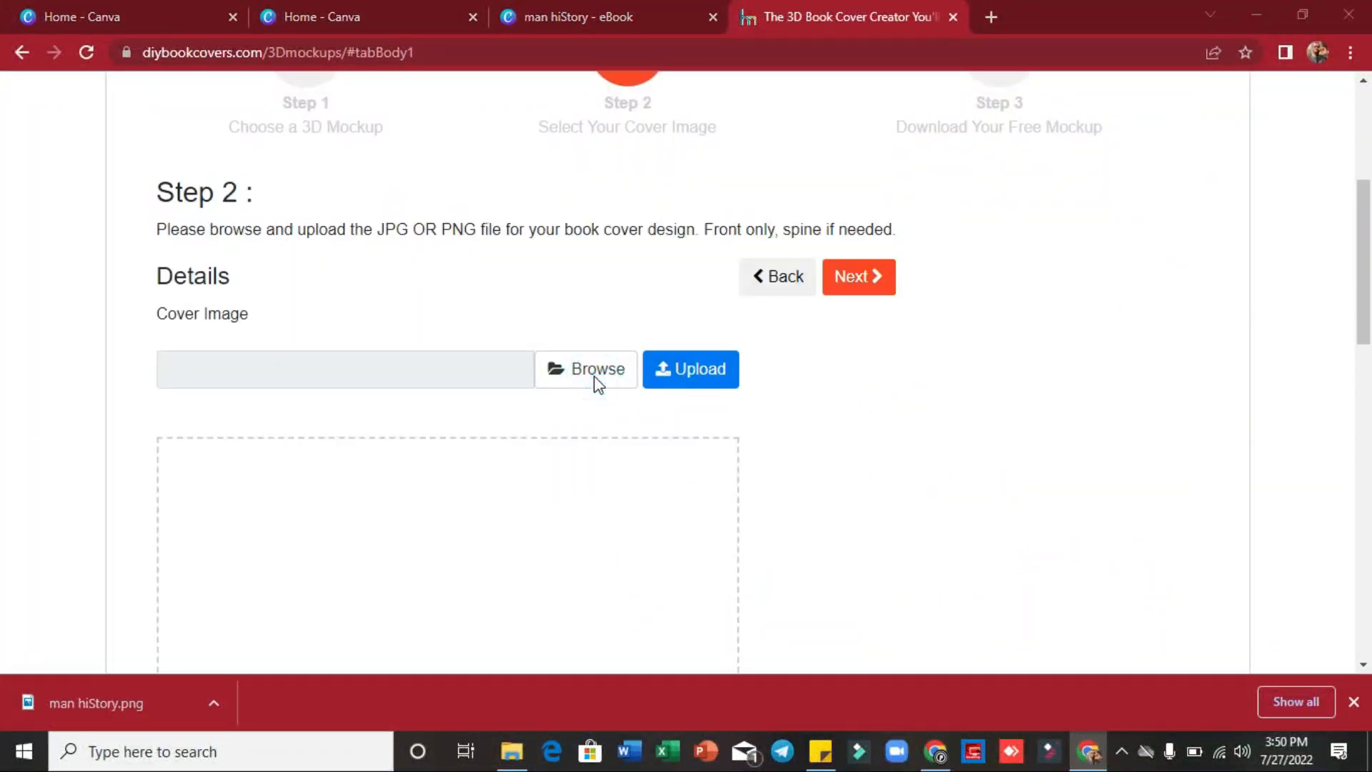
left_click(257, 178)
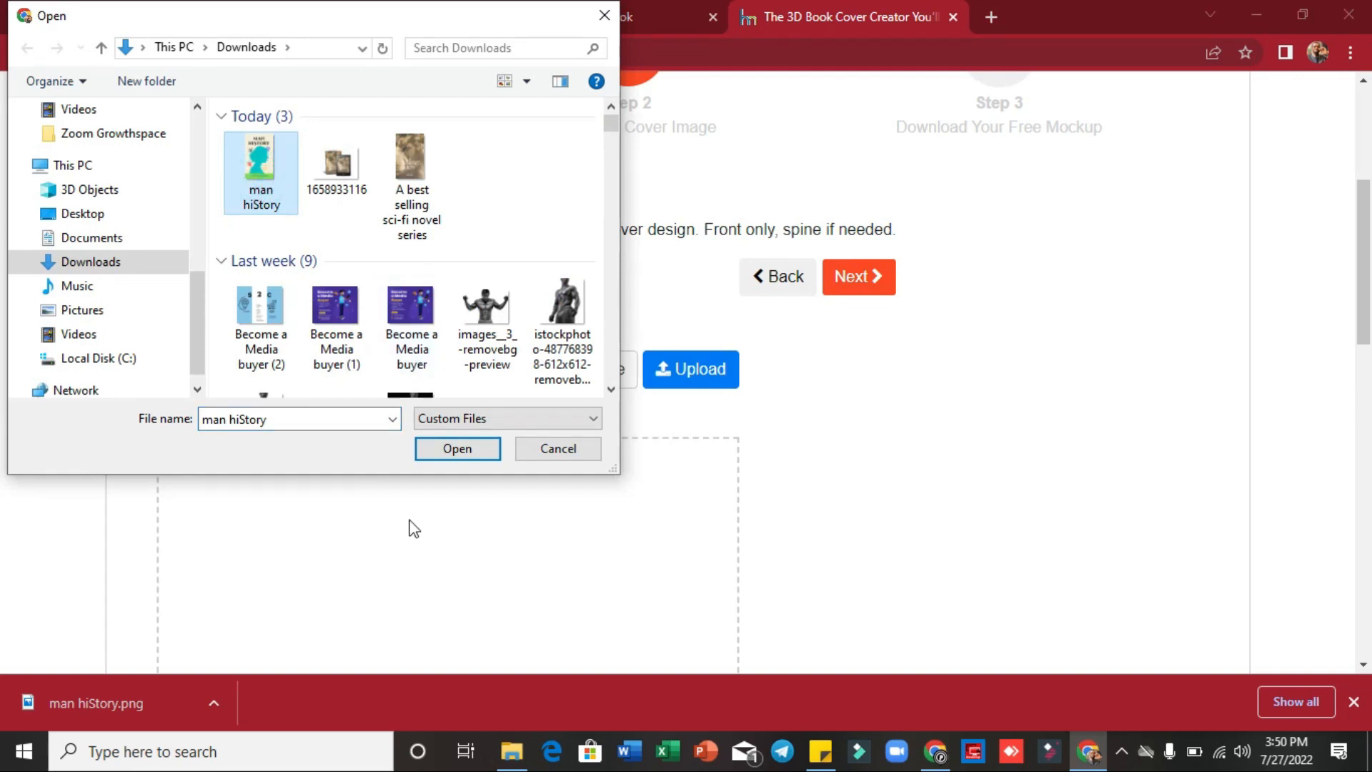
left_click(458, 449)
left_click(701, 368)
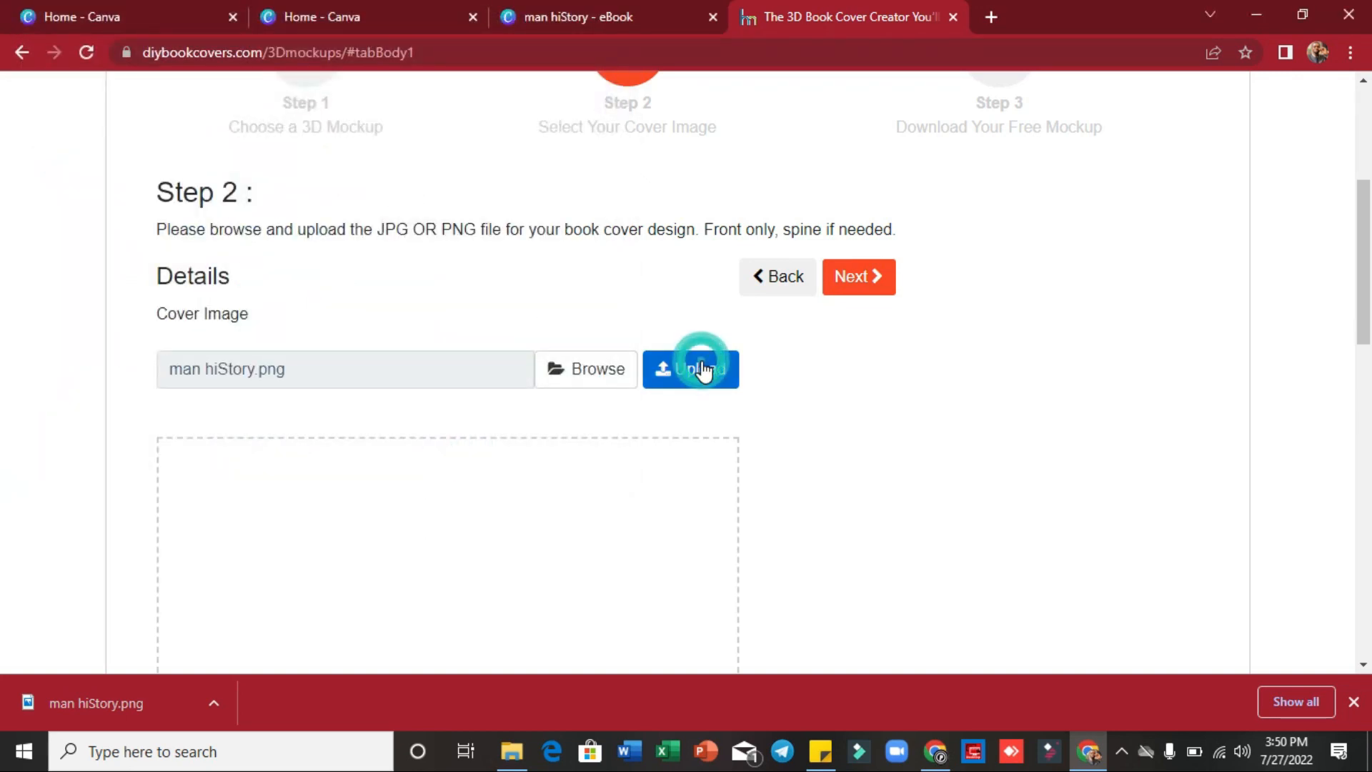
scroll(4, 363, "down", 6)
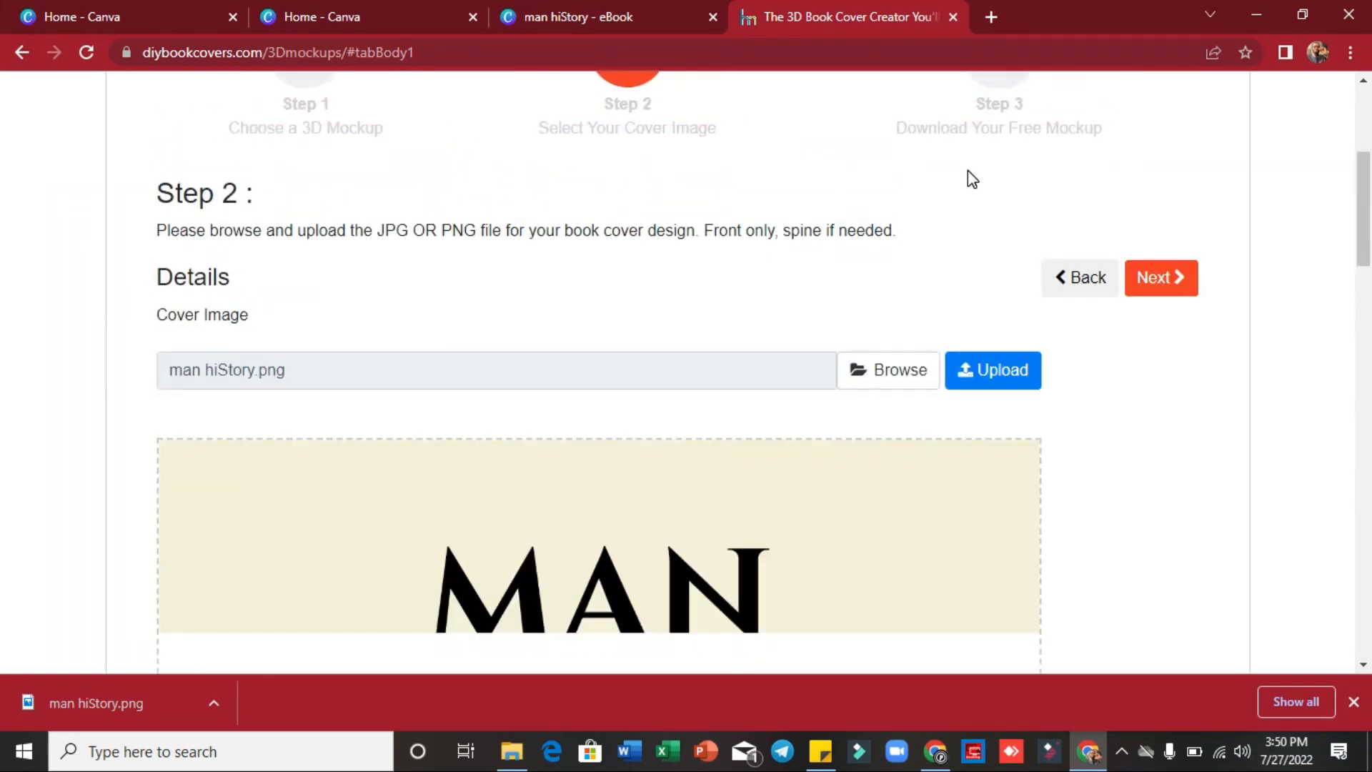
Download the finished 3D mockup as a PNG, open the saved image to check it, and close the viewer
left_click(1160, 270)
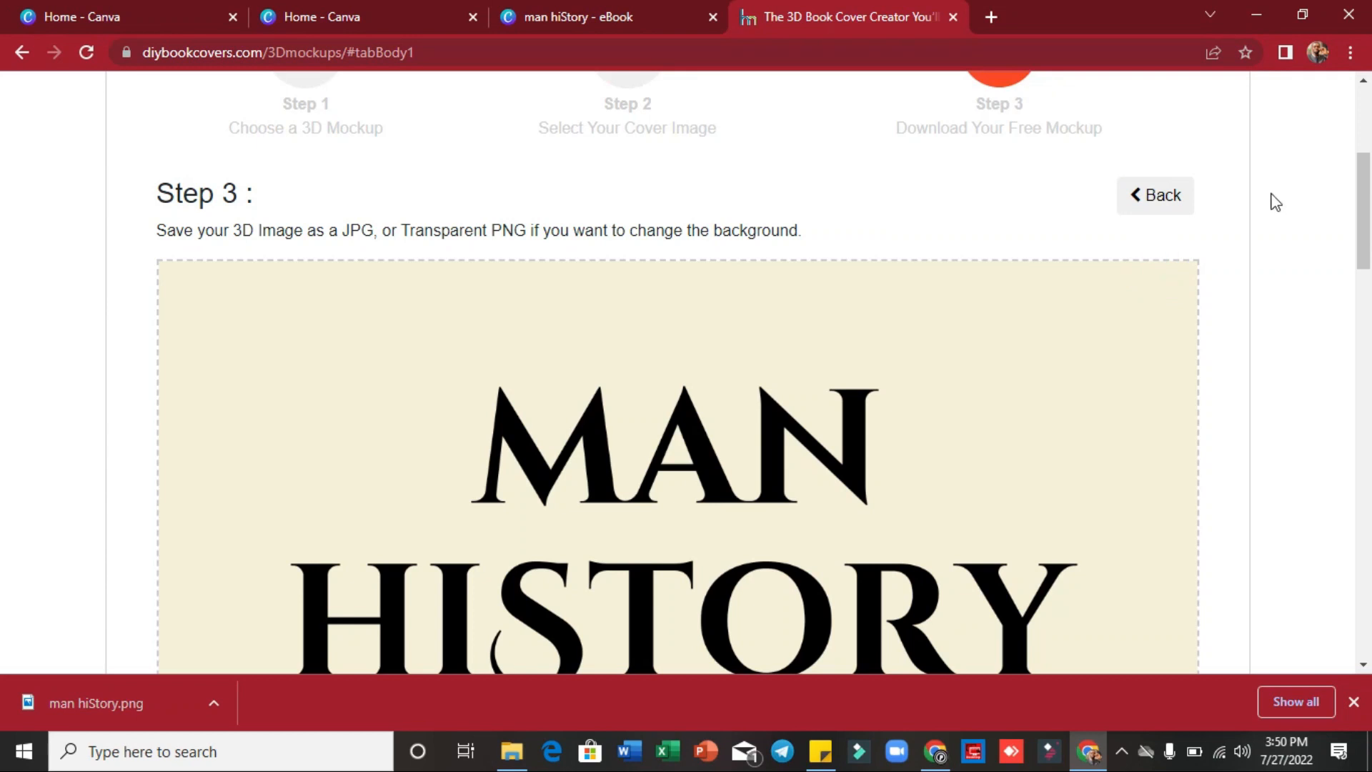
left_click_drag(1365, 204, 1369, 487)
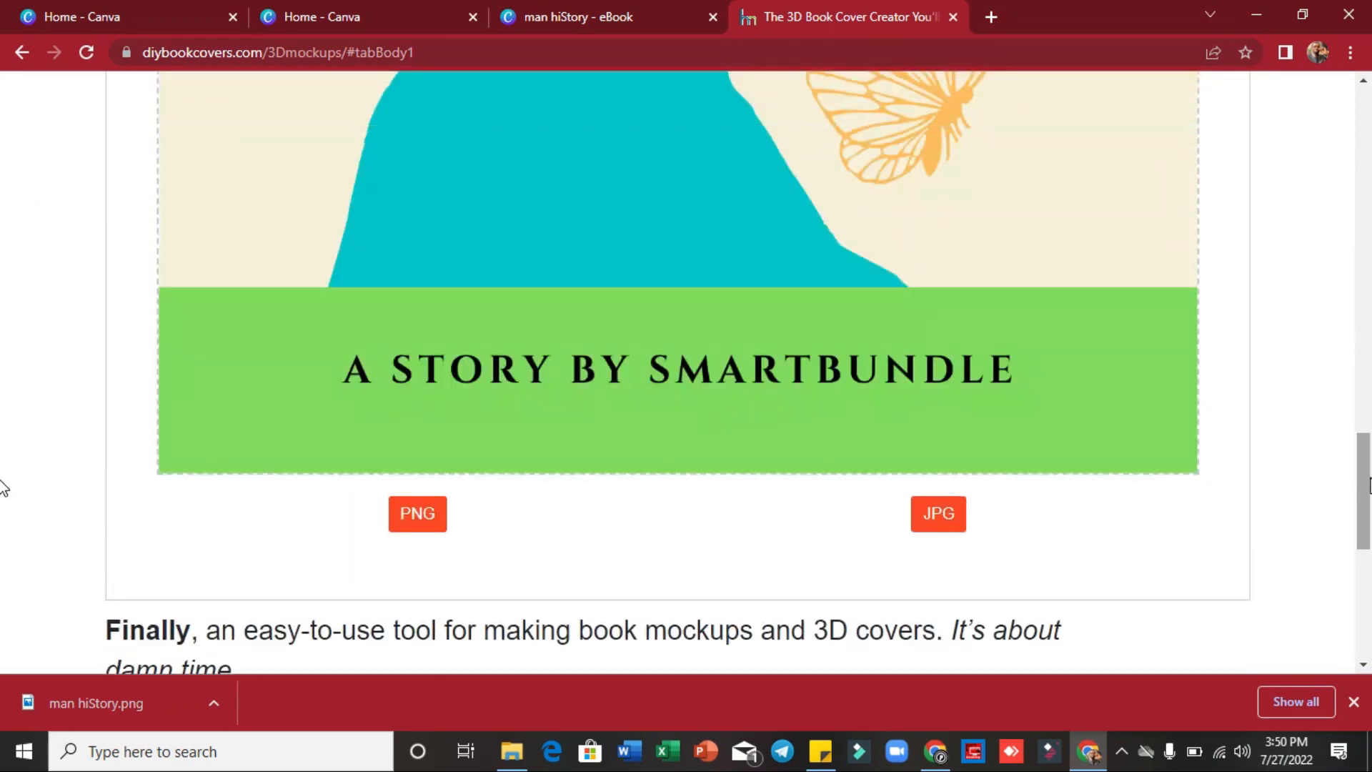
left_click(415, 527)
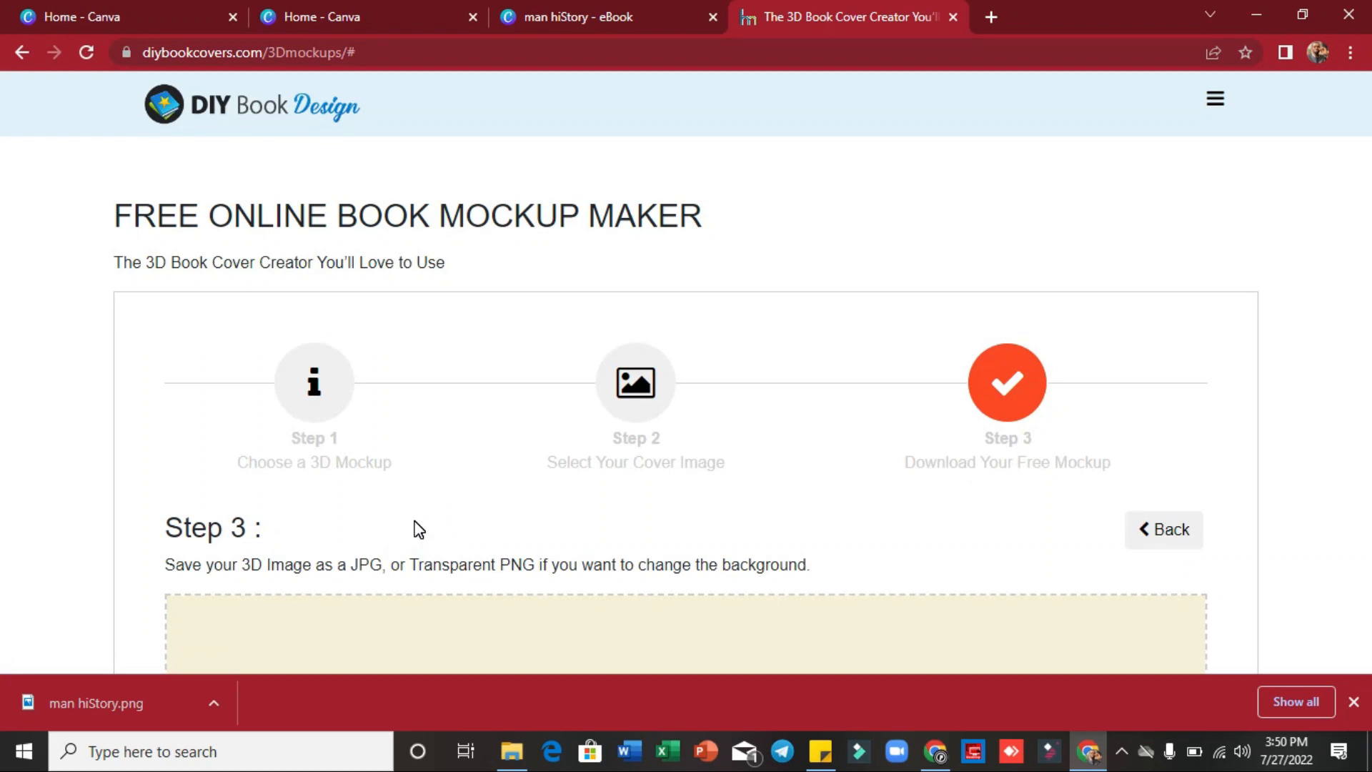
left_click(1051, 752)
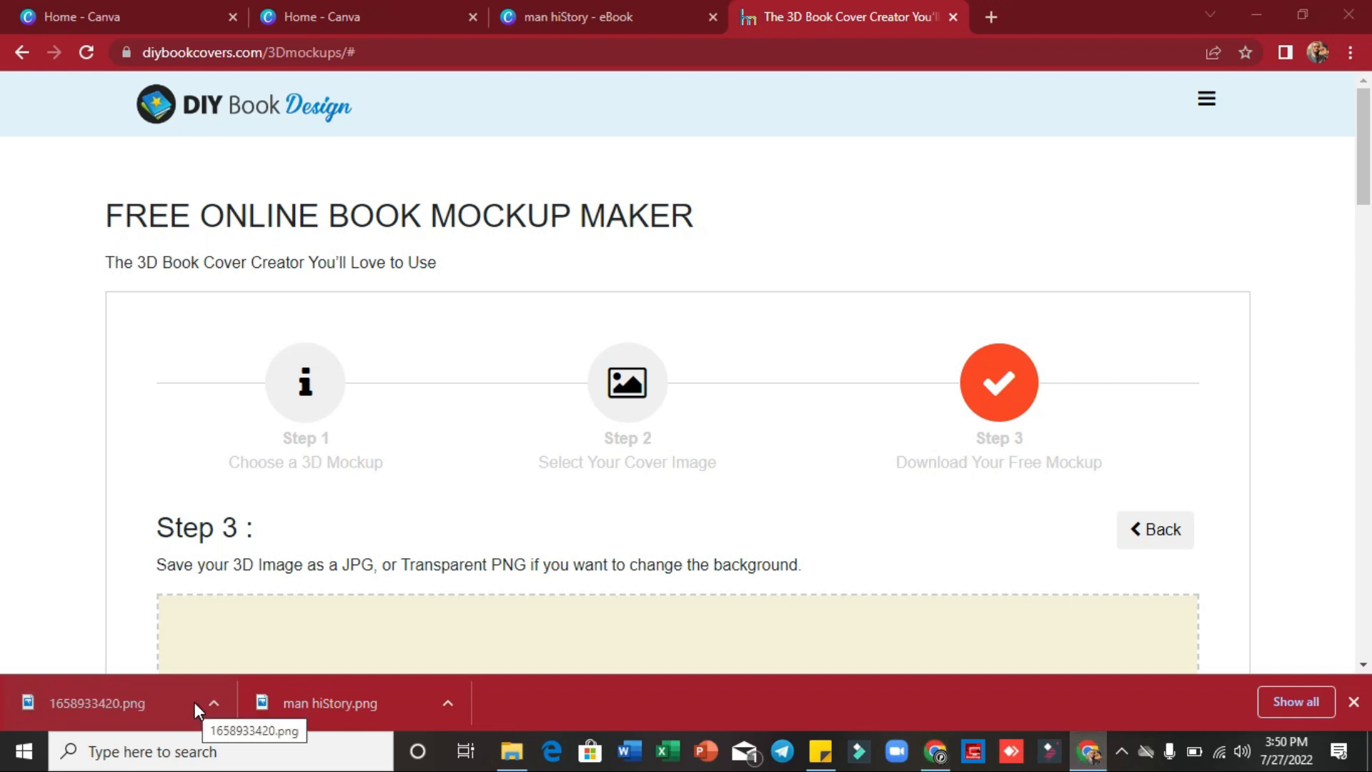
left_click(194, 702)
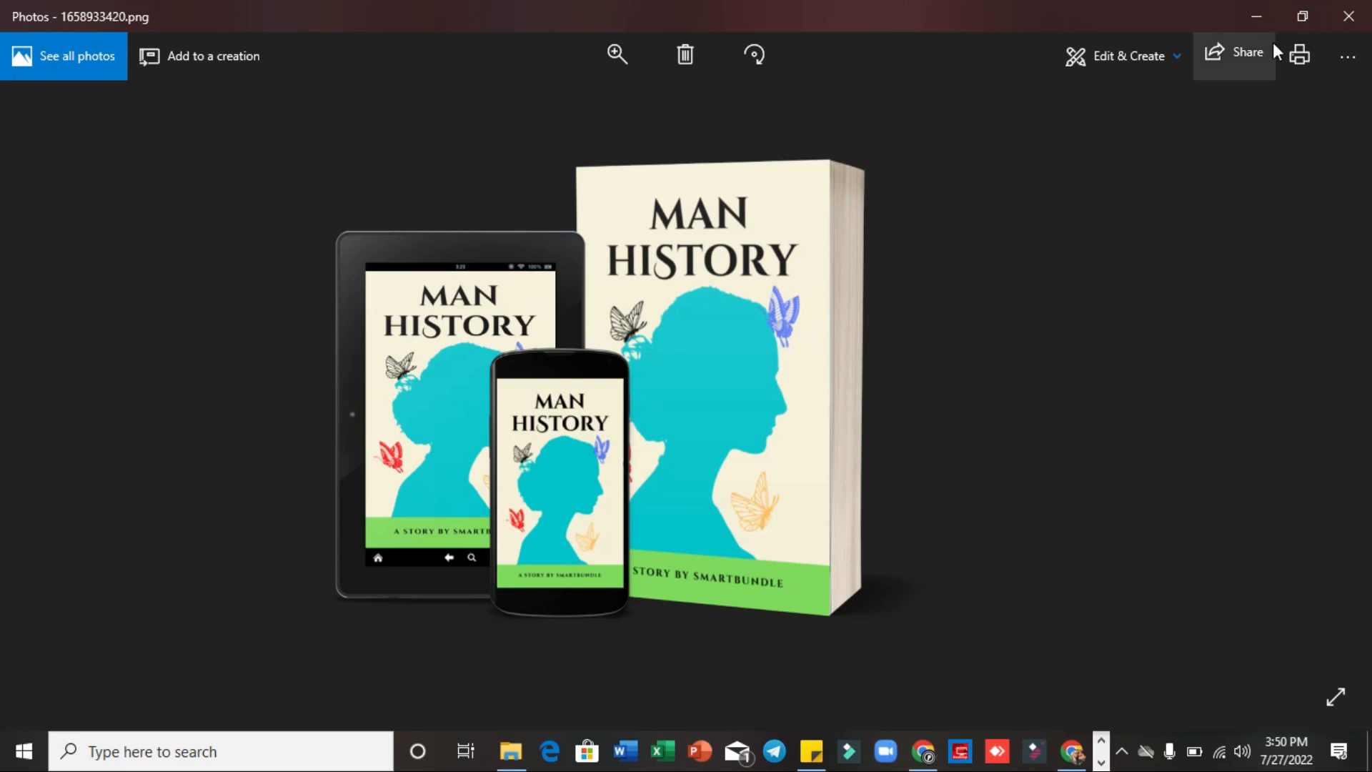
left_click(1349, 16)
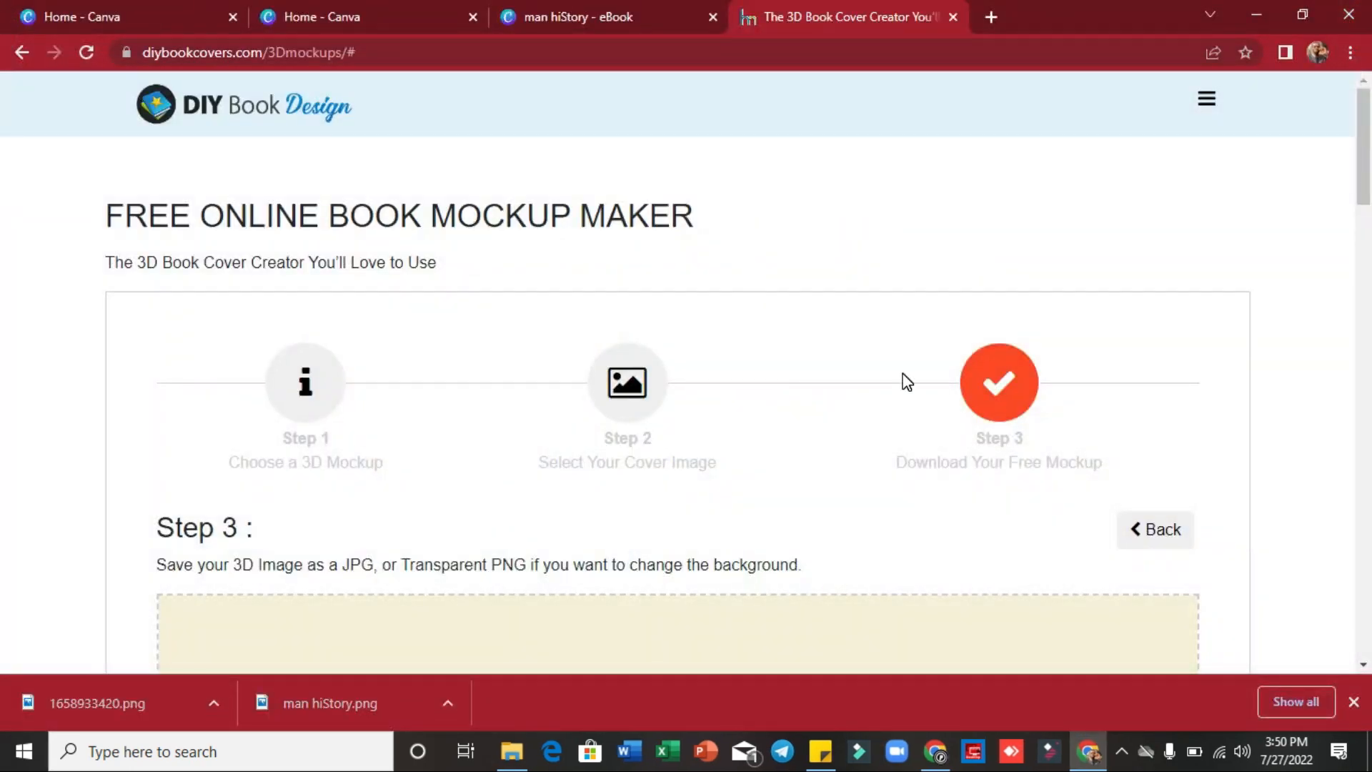
Return to the template selection, choose the single standing book at the start of the second row, and continue to the cover image stage
left_click(1143, 536)
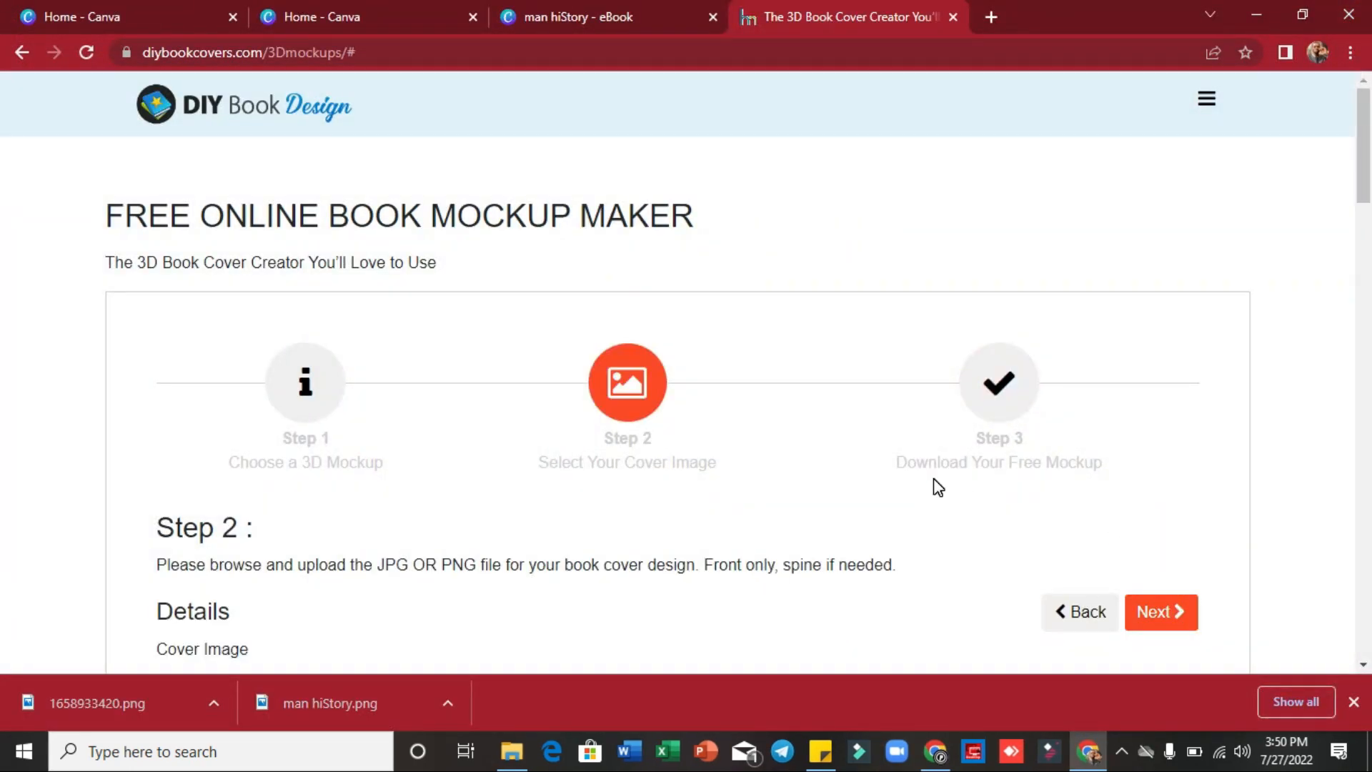
left_click(1080, 613)
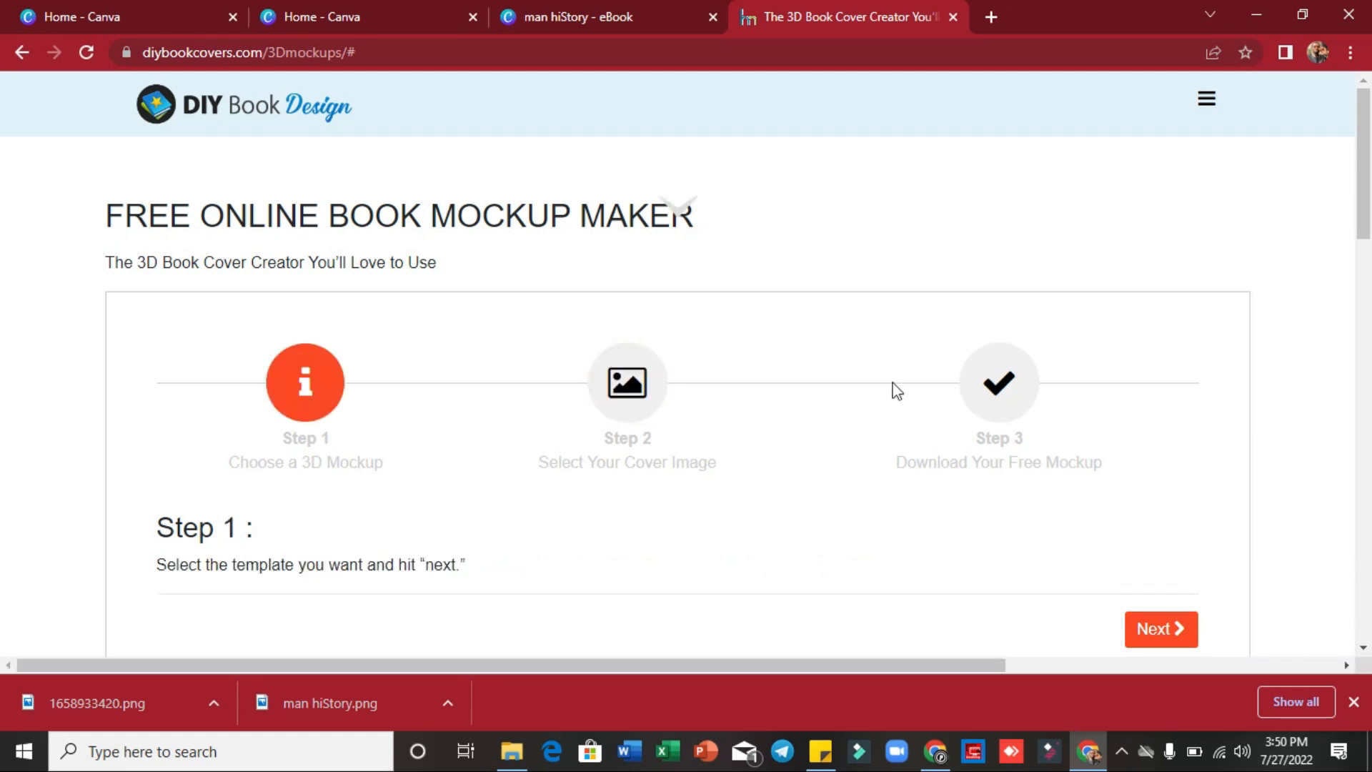
left_click_drag(1353, 173, 1355, 298)
left_click(516, 277)
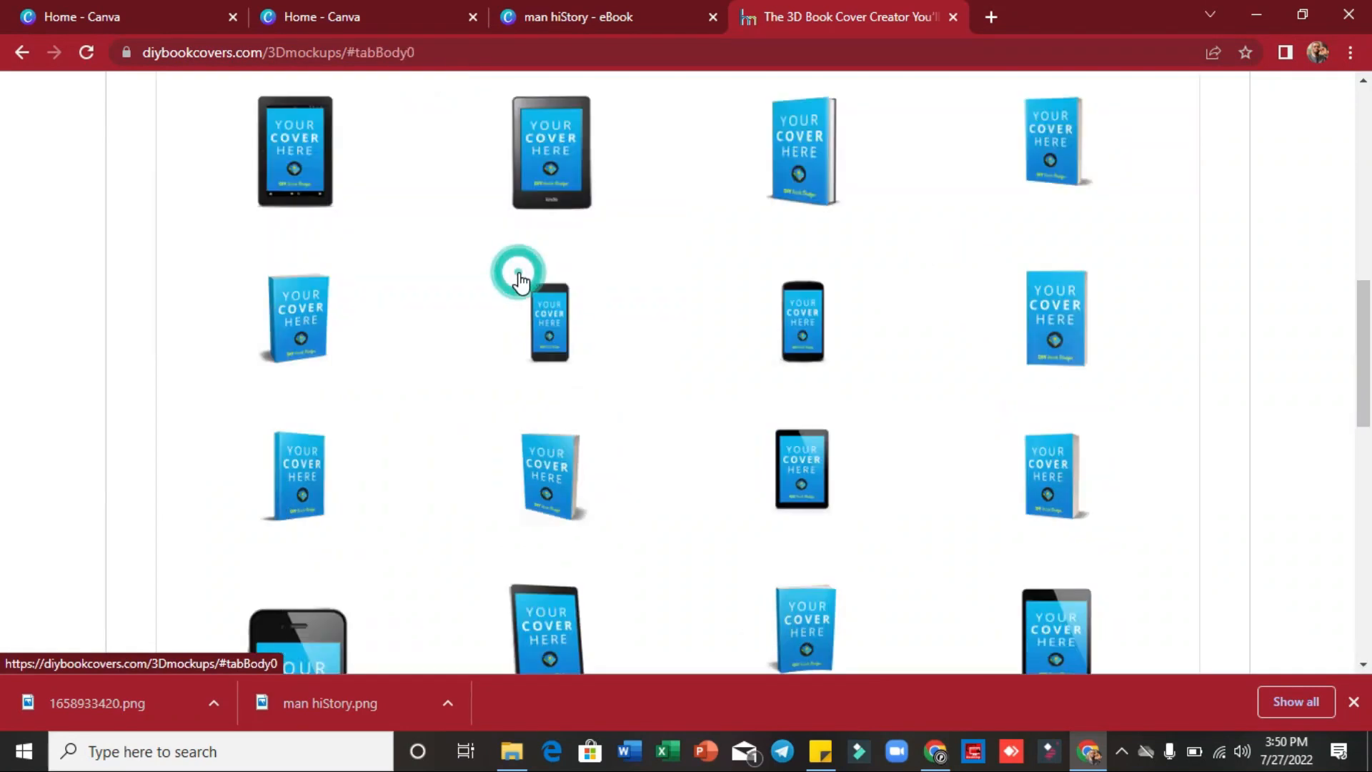
left_click(288, 325)
left_click_drag(1364, 346, 1358, 261)
left_click(1192, 254)
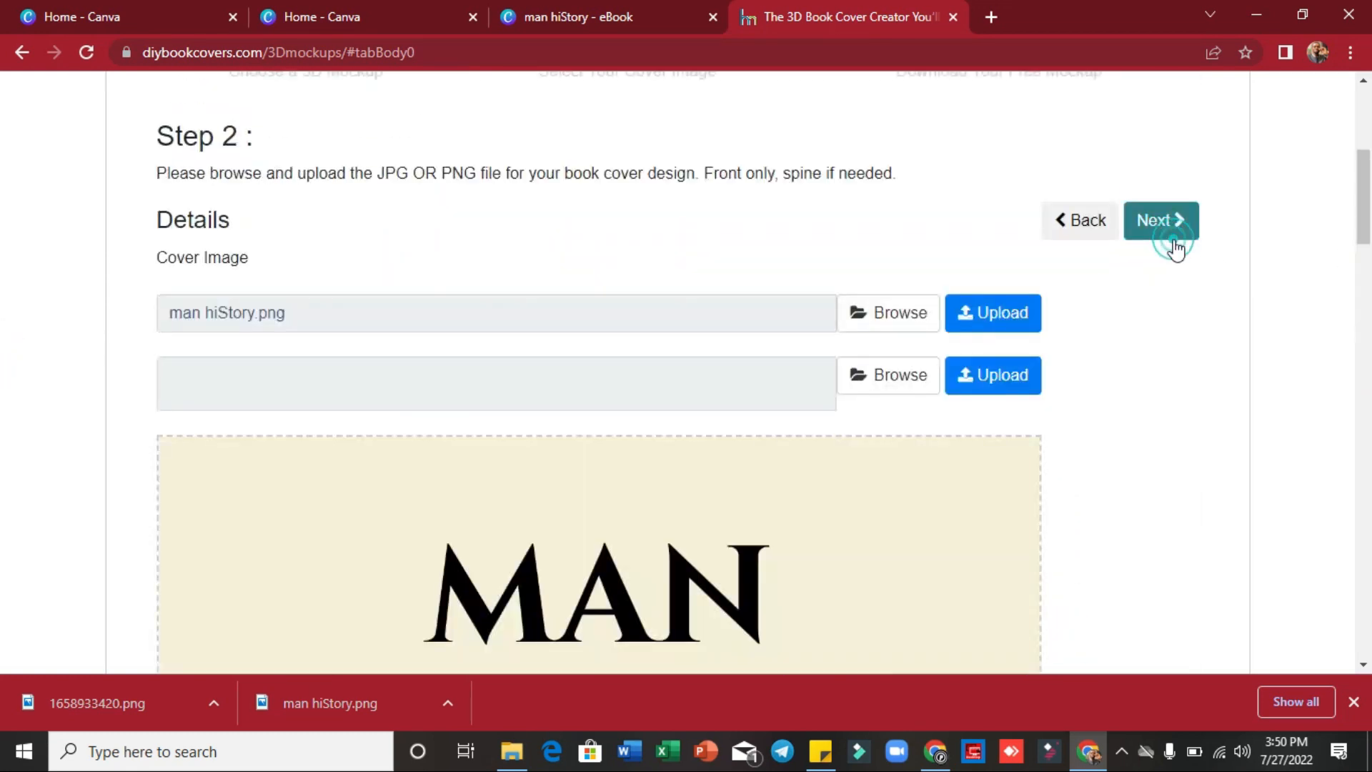
Upload 1658933420.png from Downloads as the cover image for the single book mockup
left_click(897, 320)
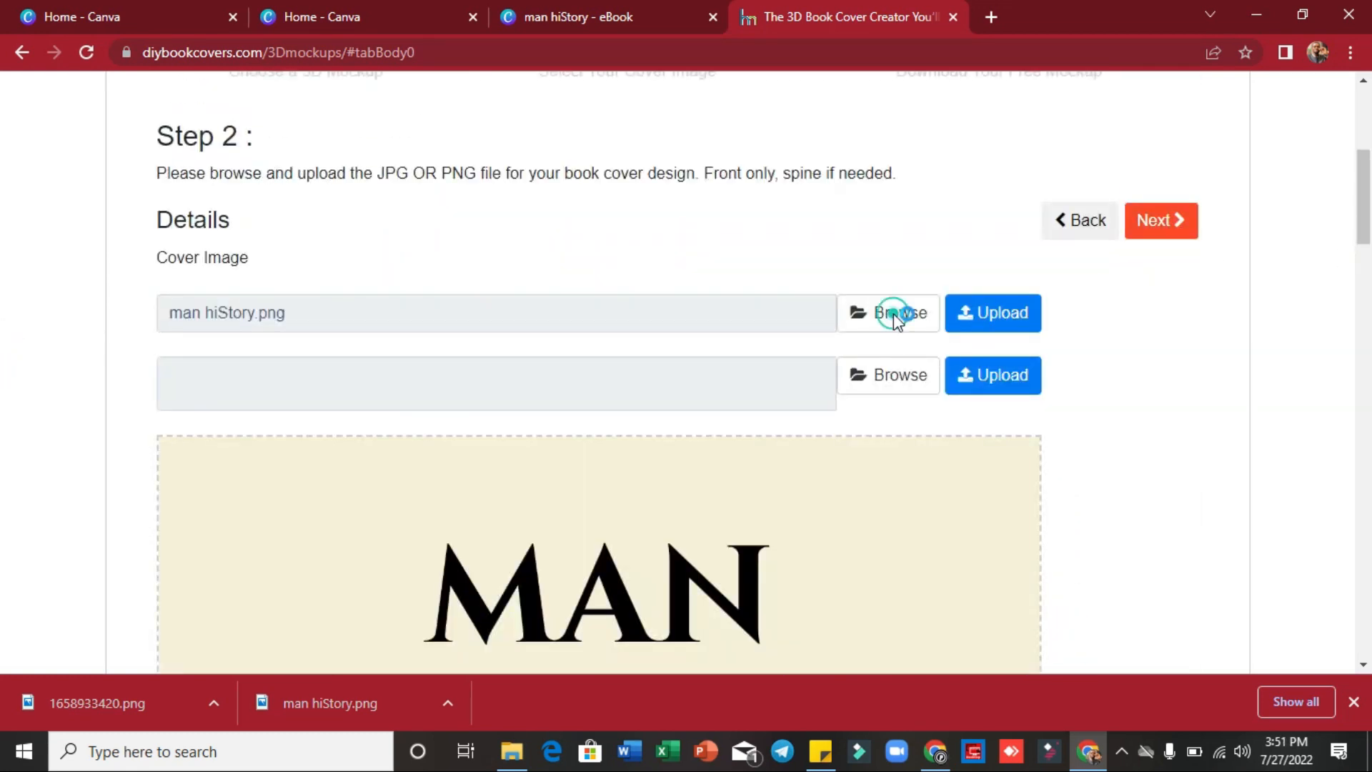
left_click(246, 163)
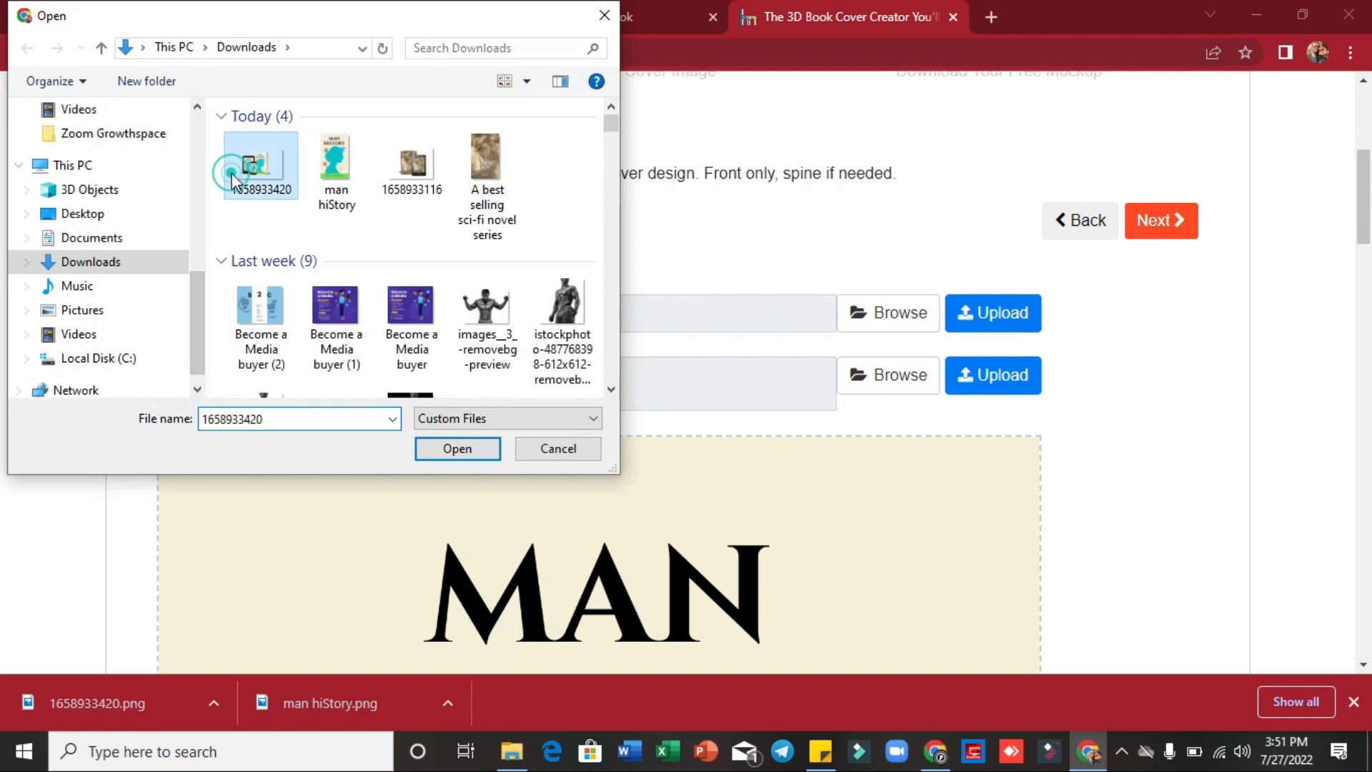
left_click(458, 449)
left_click(995, 313)
left_click(890, 379)
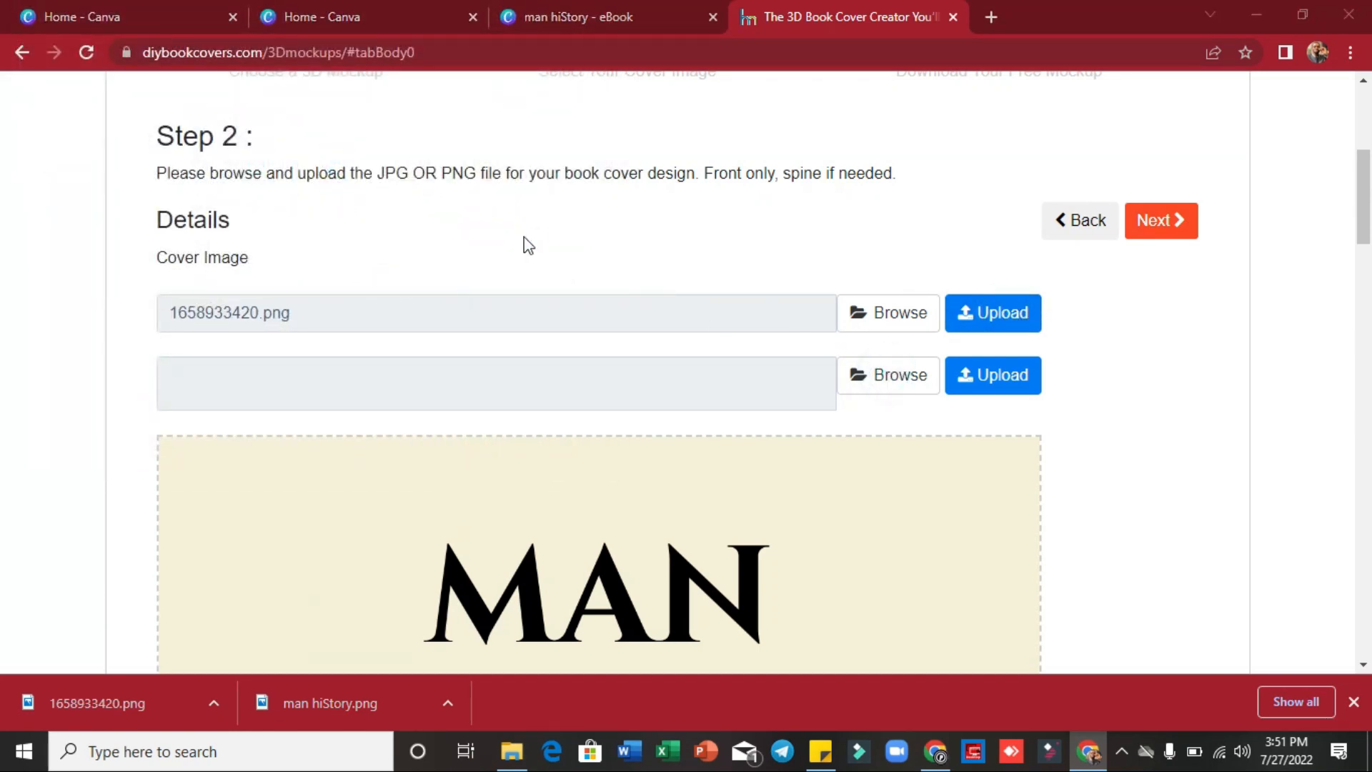
left_click(256, 175)
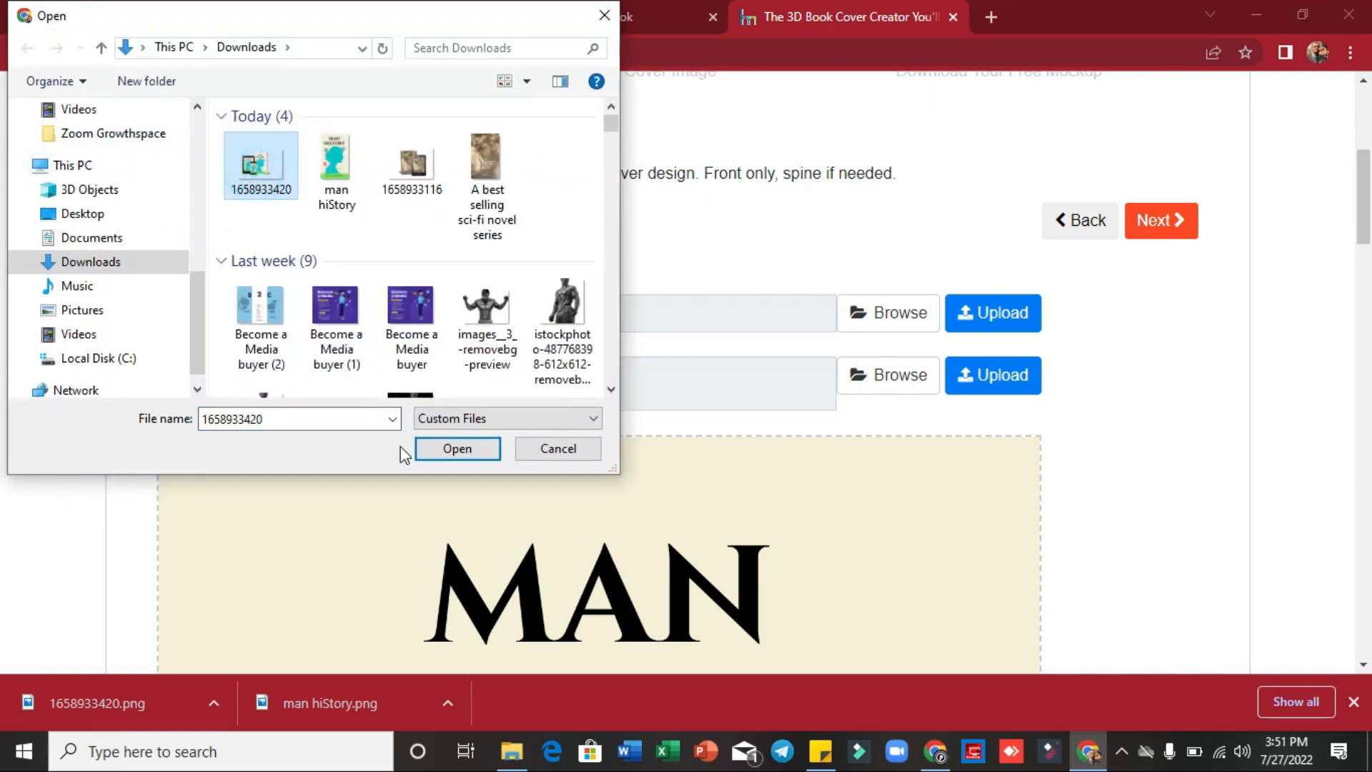
left_click(338, 177)
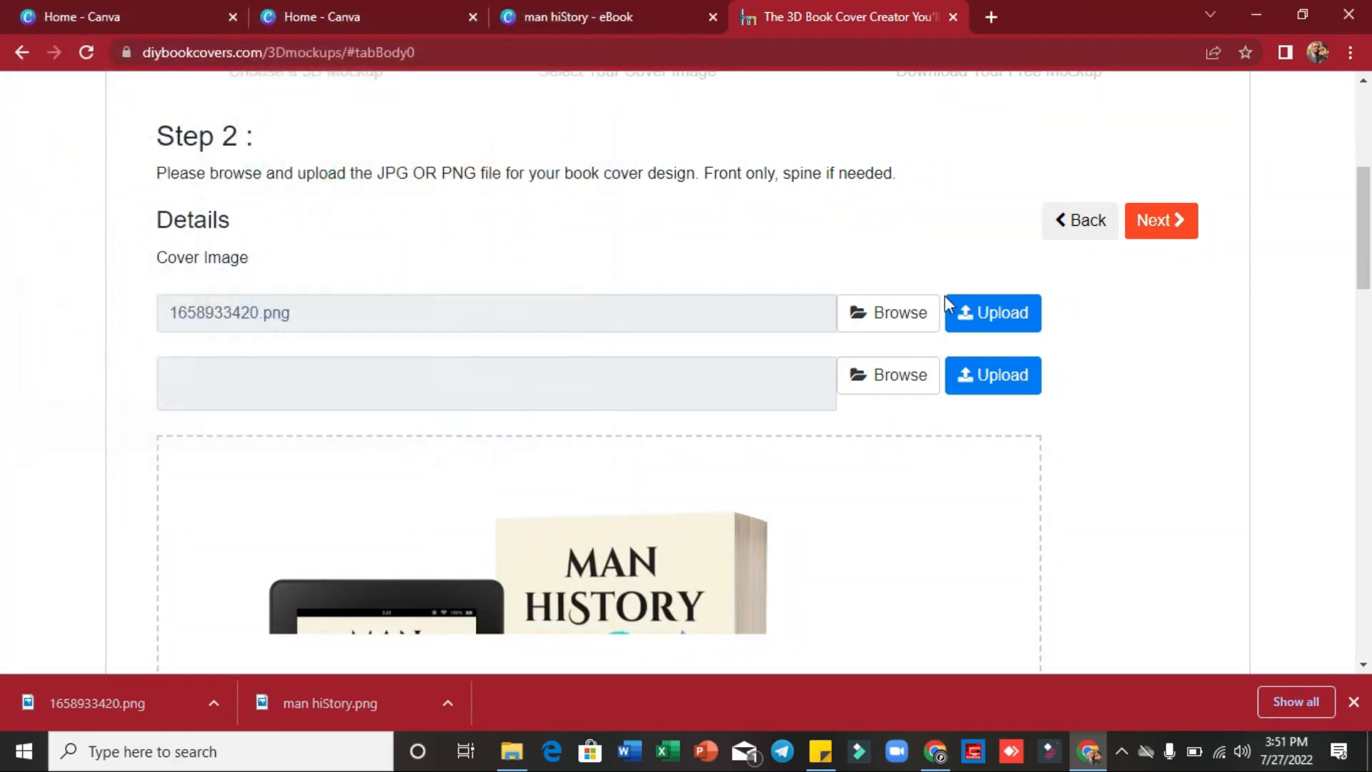
Try to upload man hiStory.png from Downloads as both cover images of the mockup
left_click(902, 316)
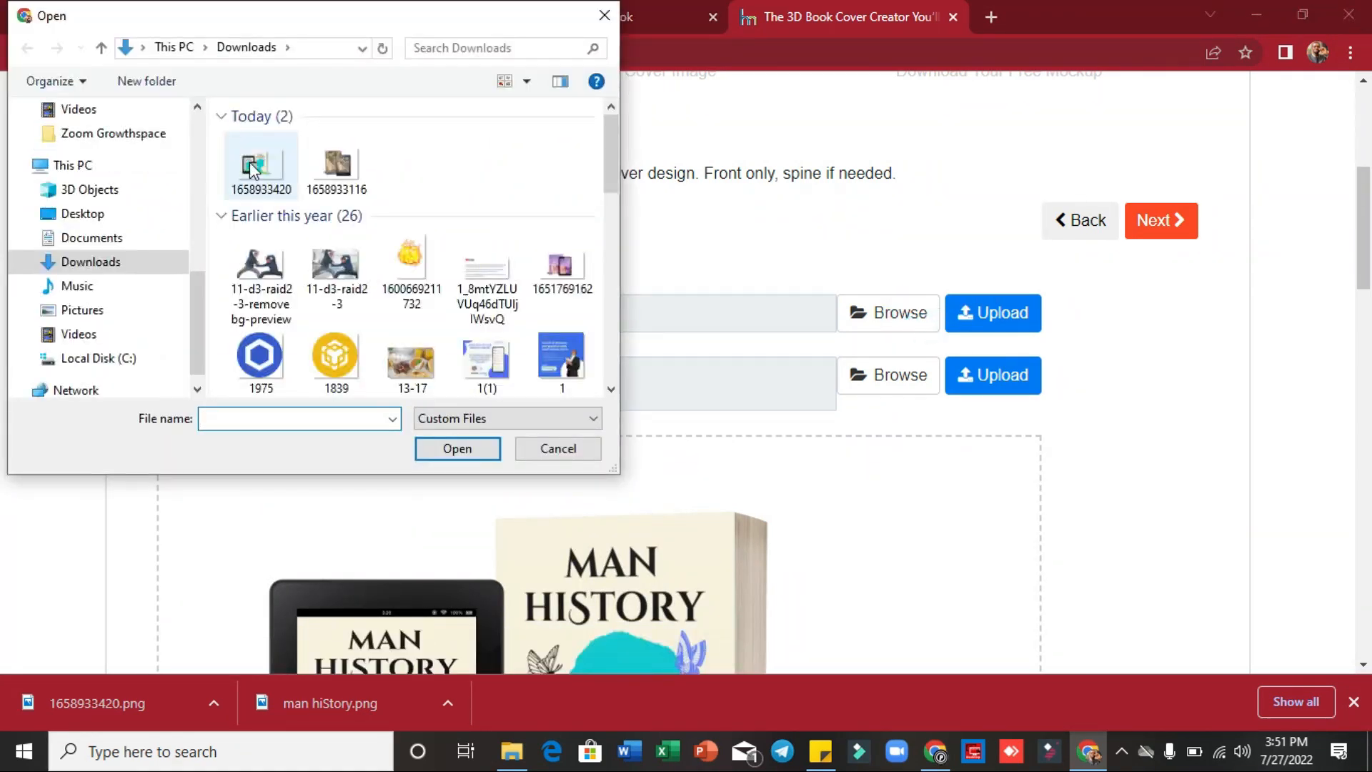
left_click(327, 168)
left_click(471, 443)
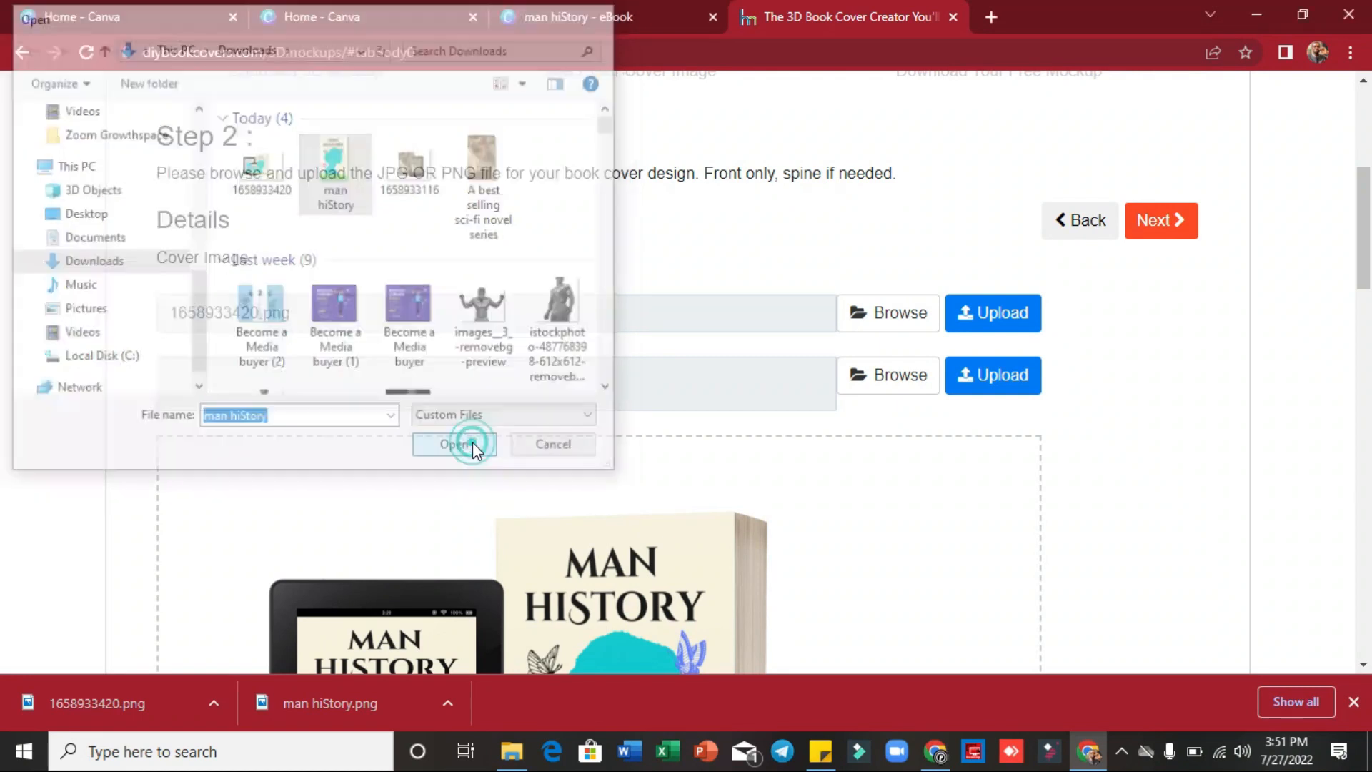
left_click(991, 309)
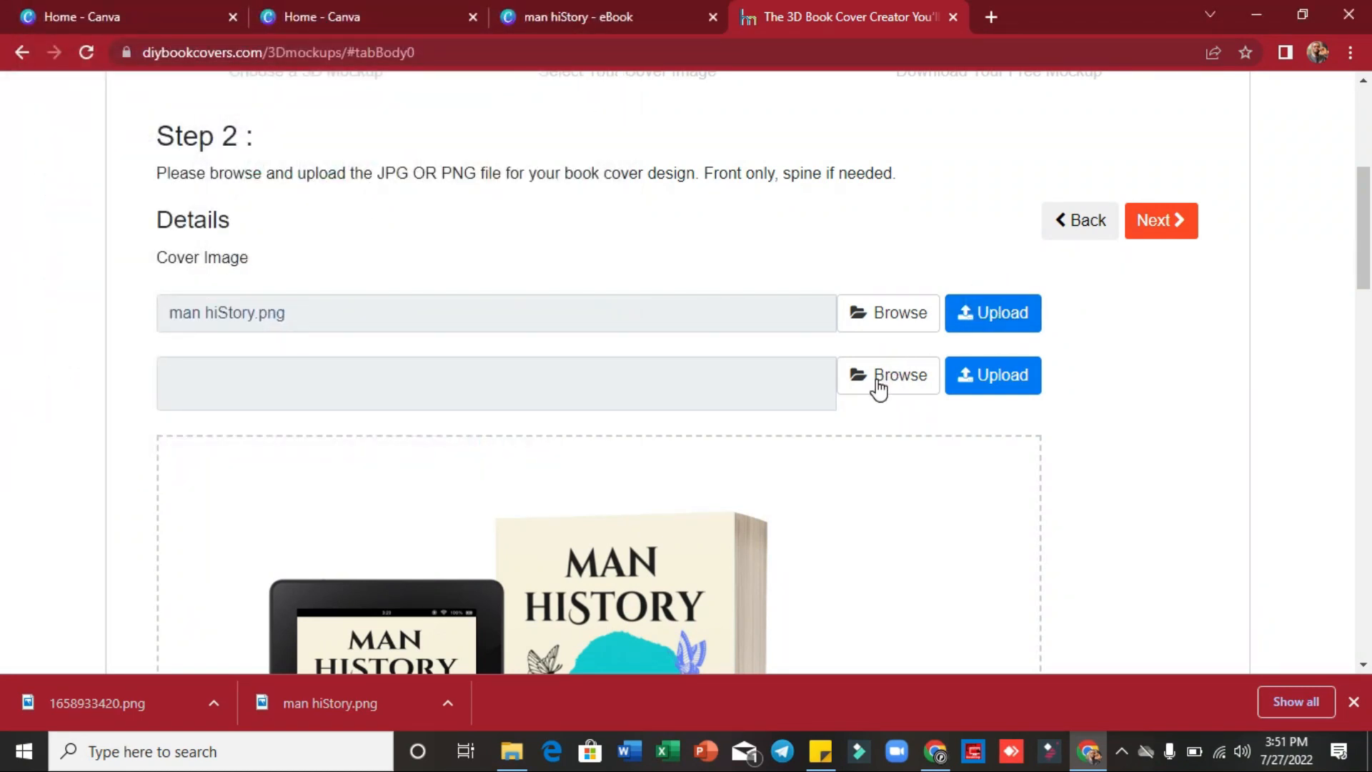
left_click(972, 375)
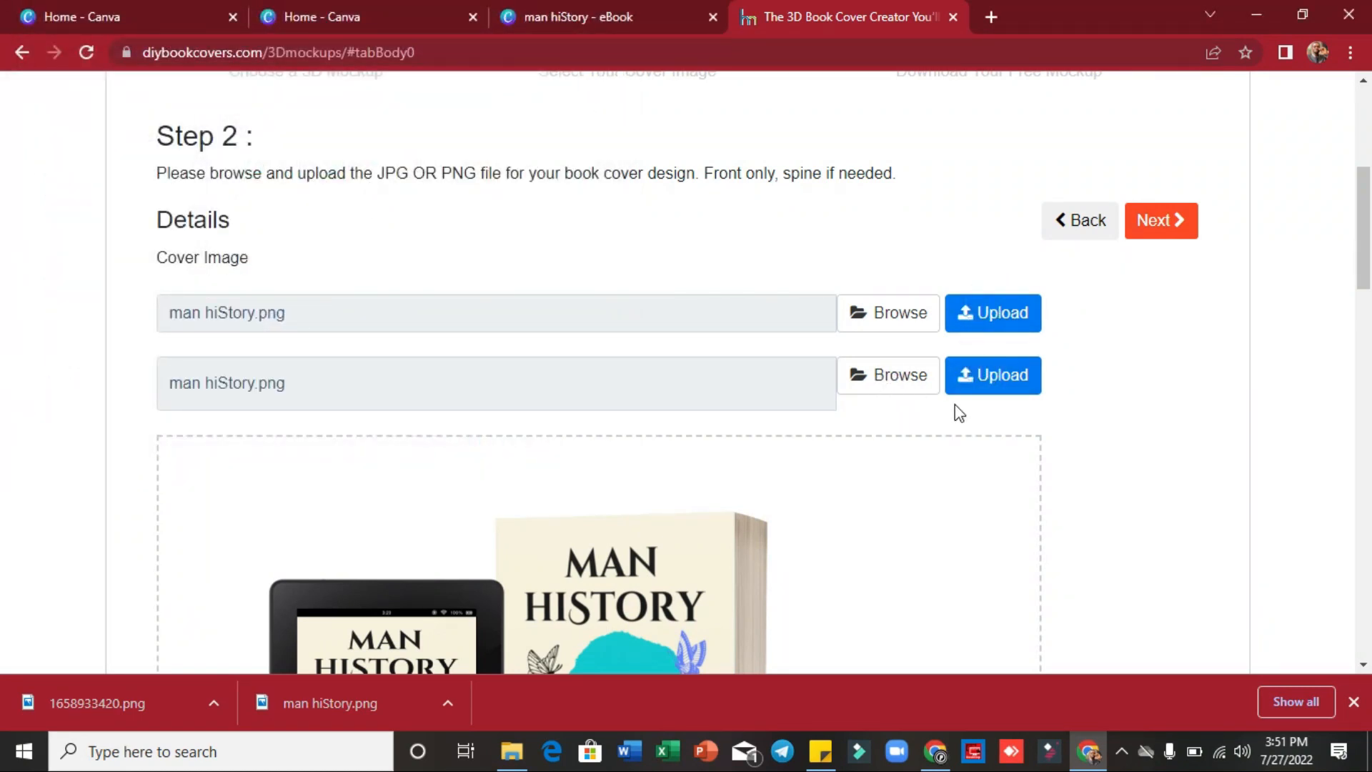
Choose man hiStory.png from Downloads again for the first cover image and upload it
left_click(898, 318)
left_click(328, 170)
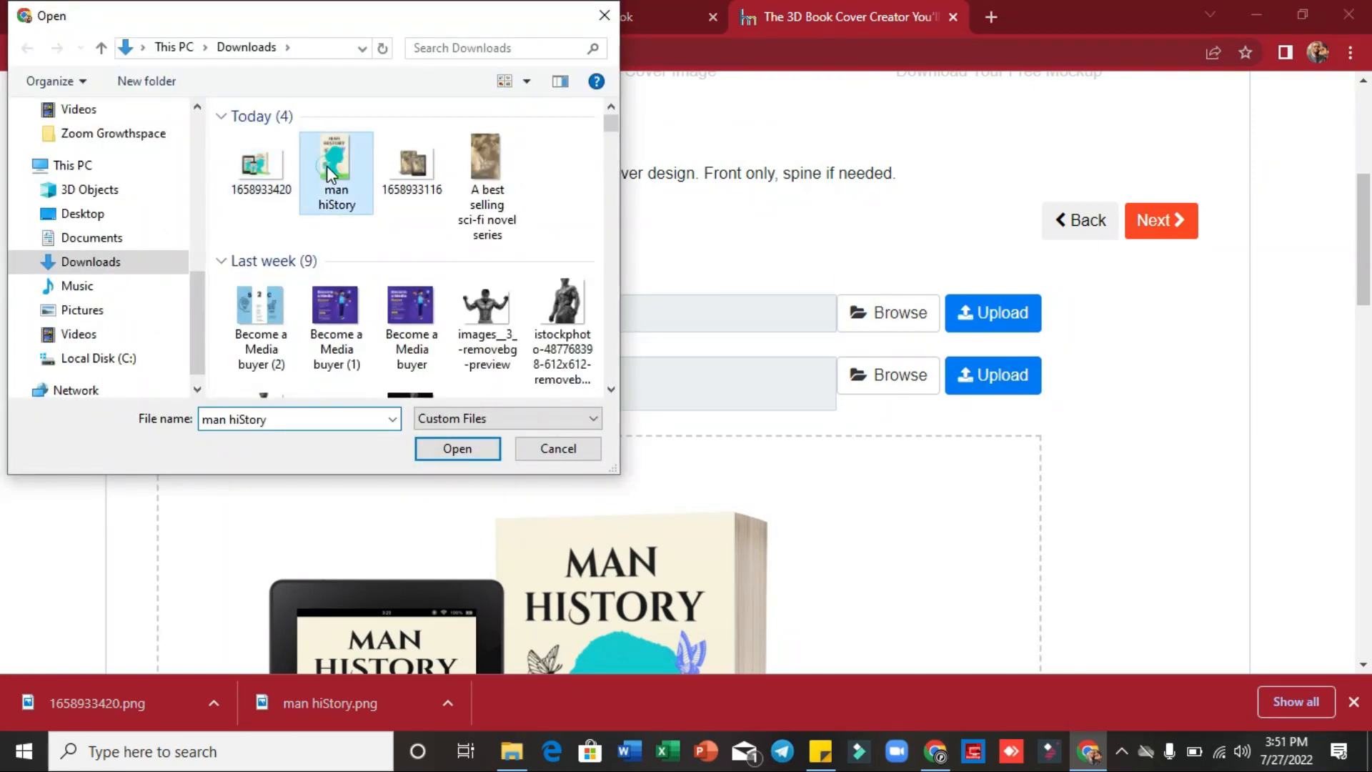
left_click(454, 449)
left_click(970, 334)
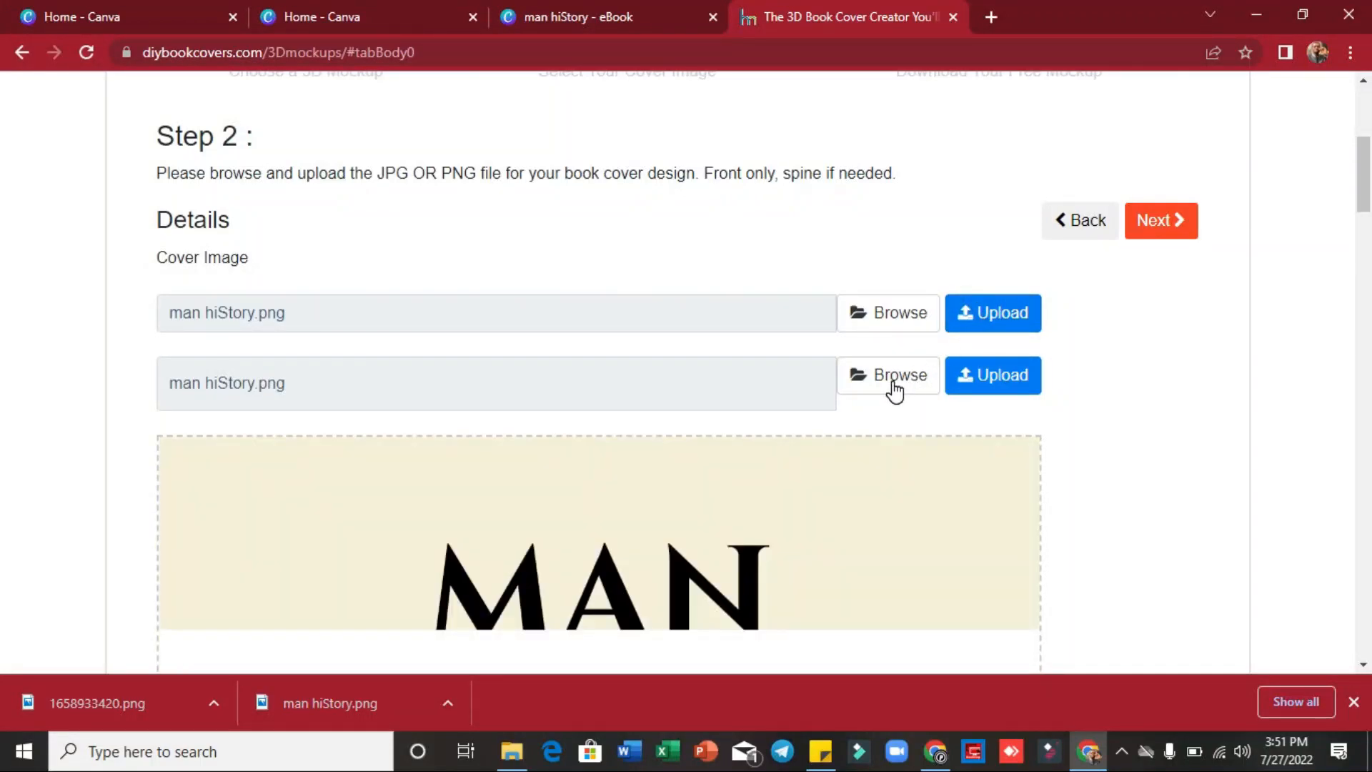
Upload man hiStory.png from Downloads as the second cover image, used for the book's spine
left_click(894, 386)
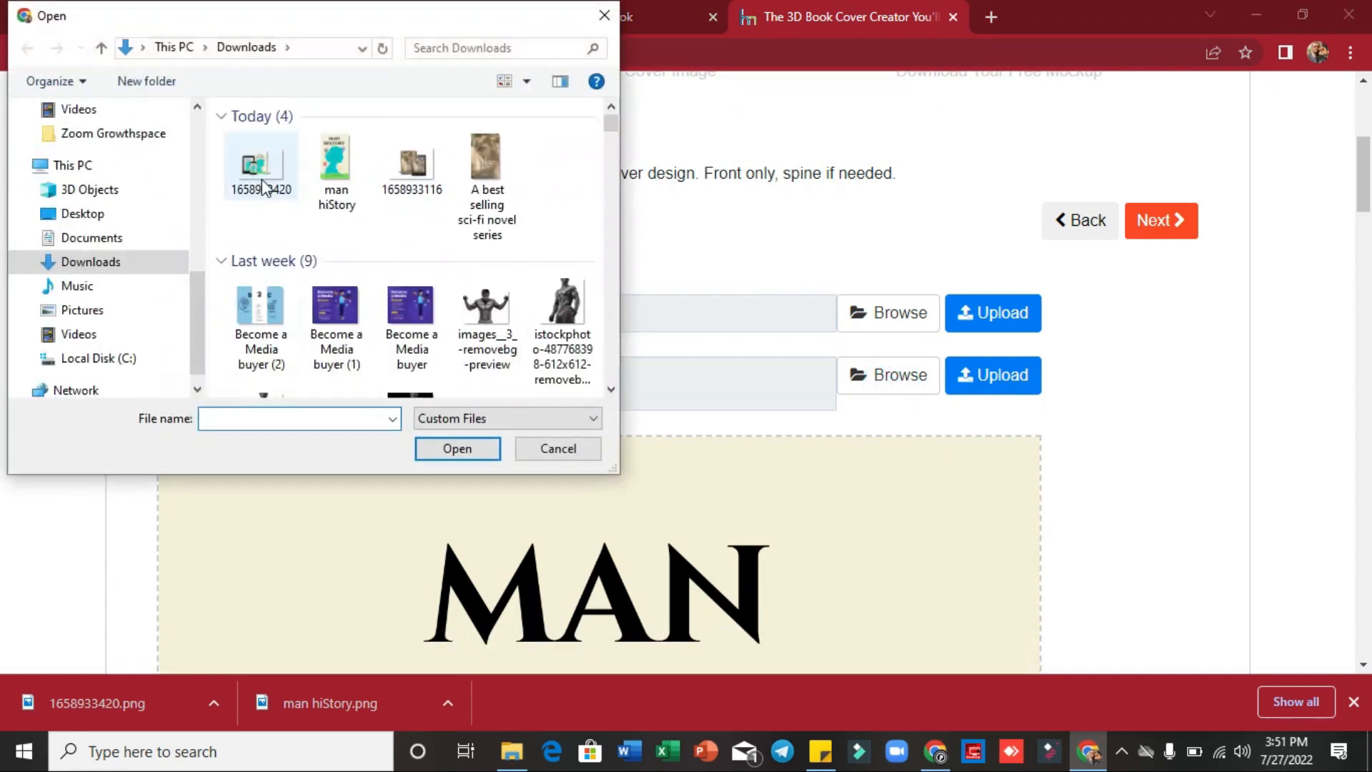
left_click(336, 171)
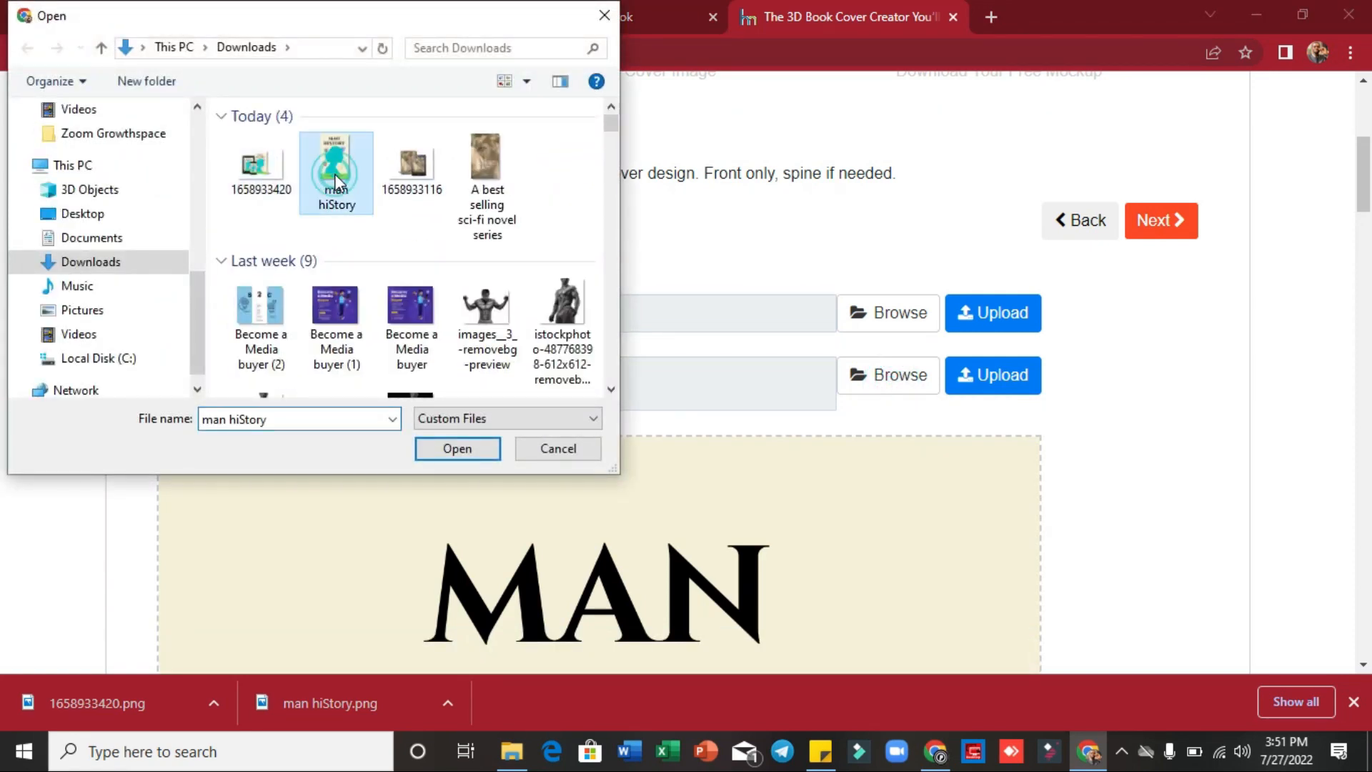
left_click(456, 449)
left_click(973, 374)
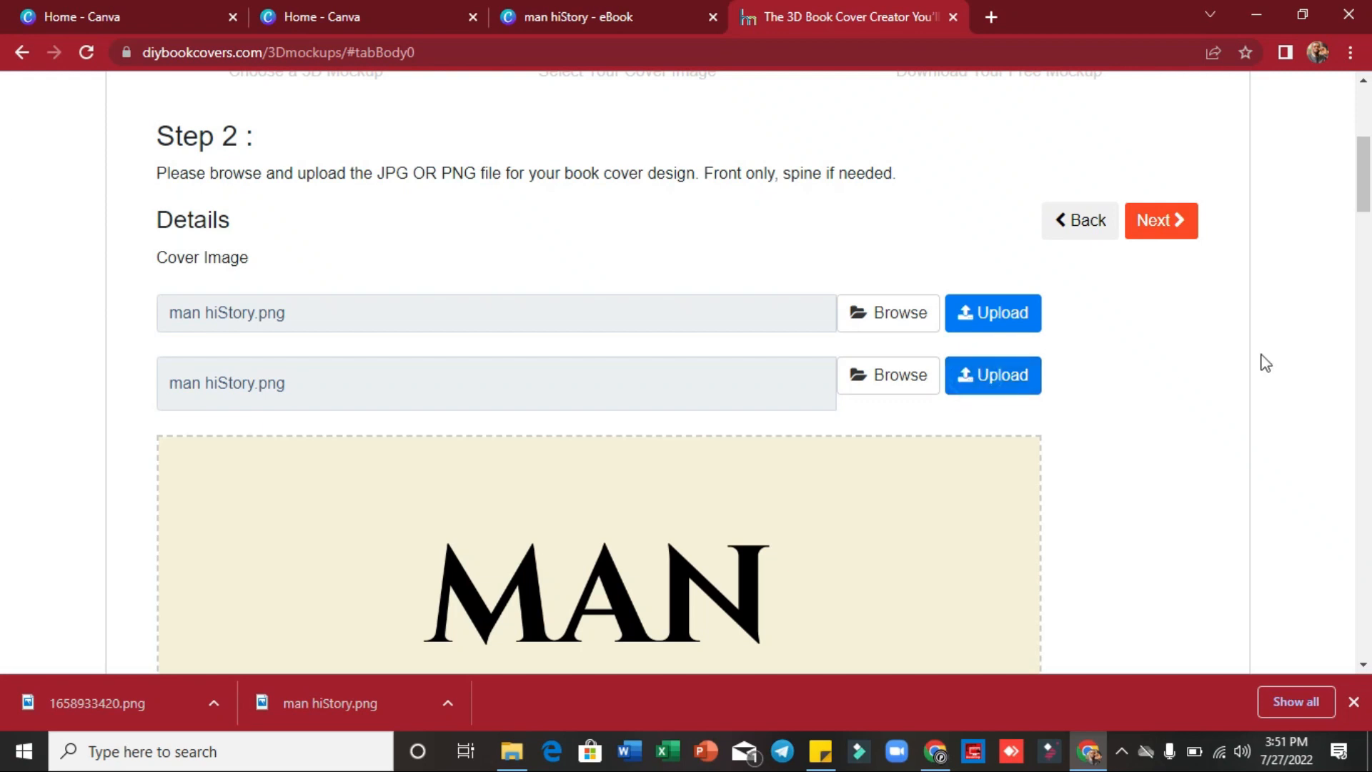
Proceed to the final stage, download the single-book mockup as a PNG, and check the saved image in the photo viewer
left_click_drag(1367, 147, 1332, 172)
left_click(1167, 259)
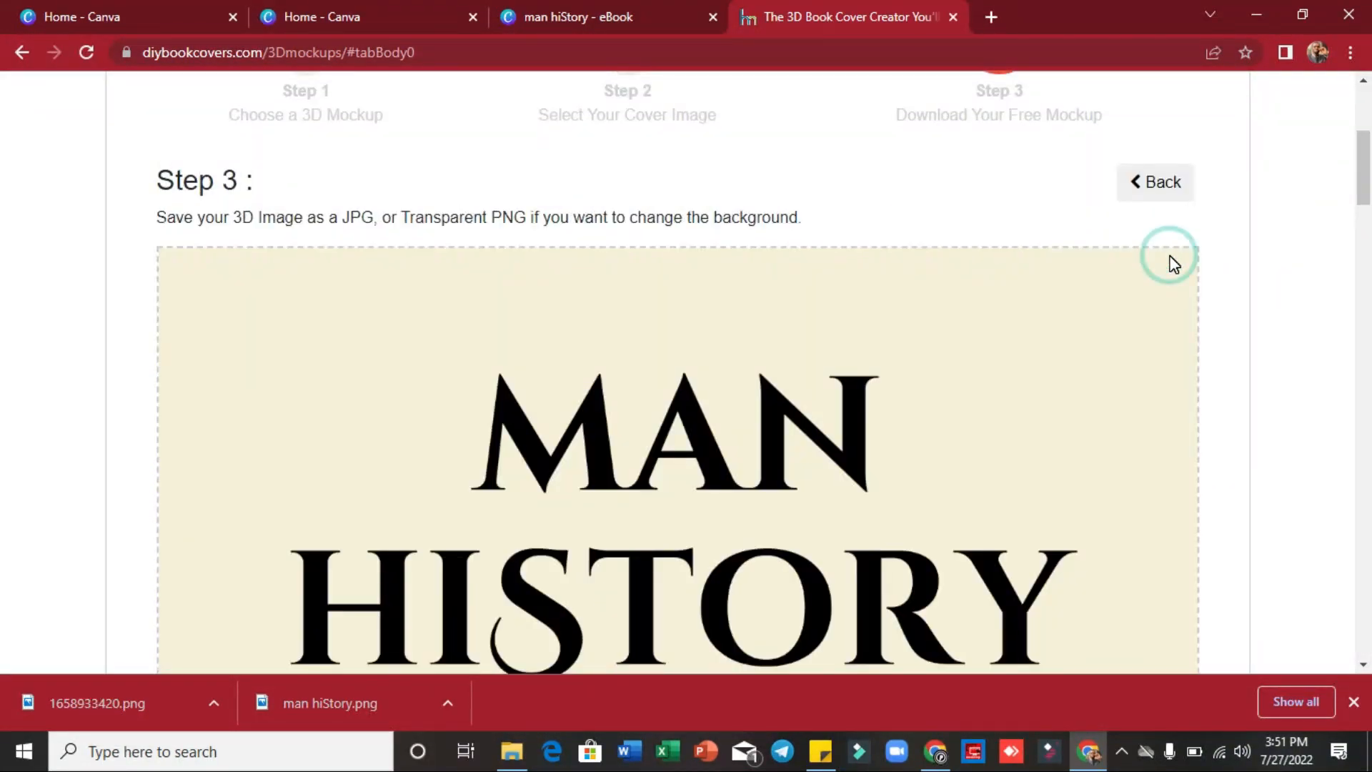
left_click_drag(1366, 163, 1368, 573)
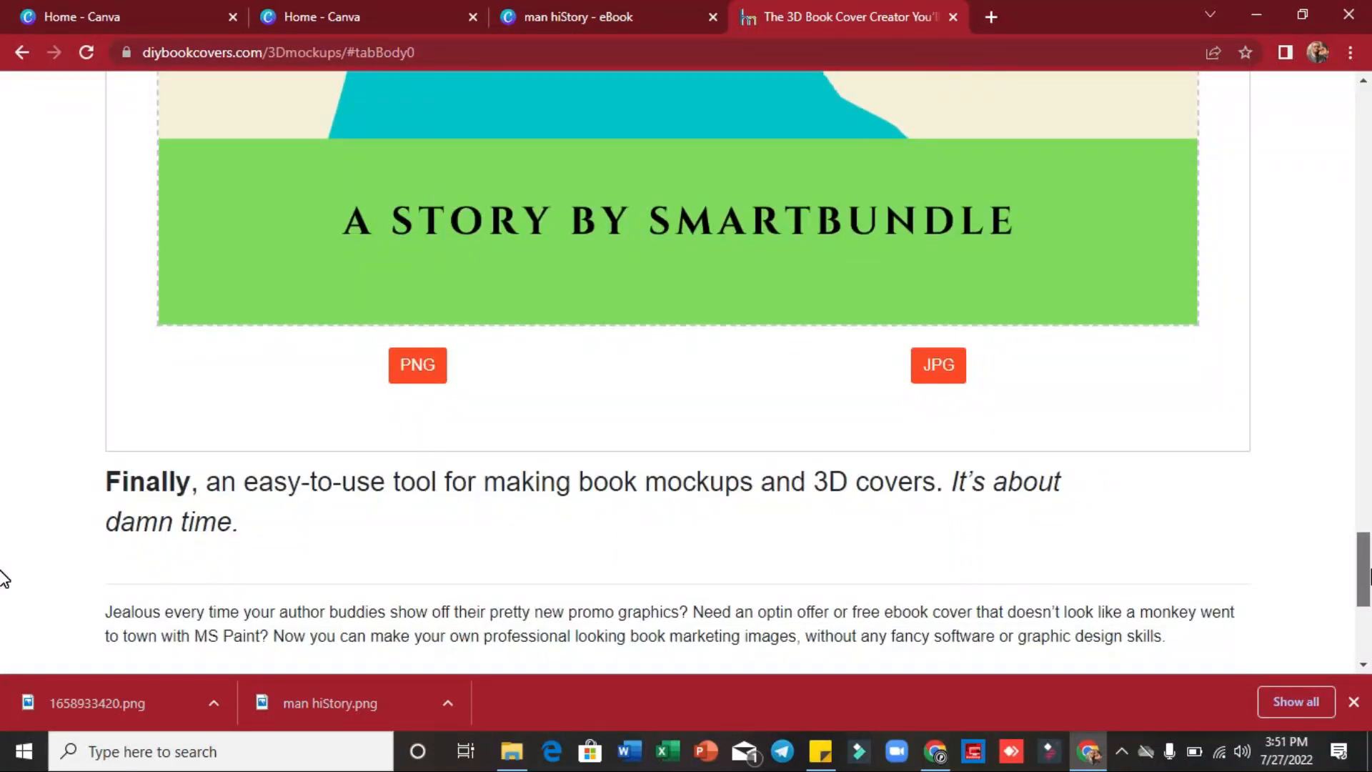
left_click(412, 370)
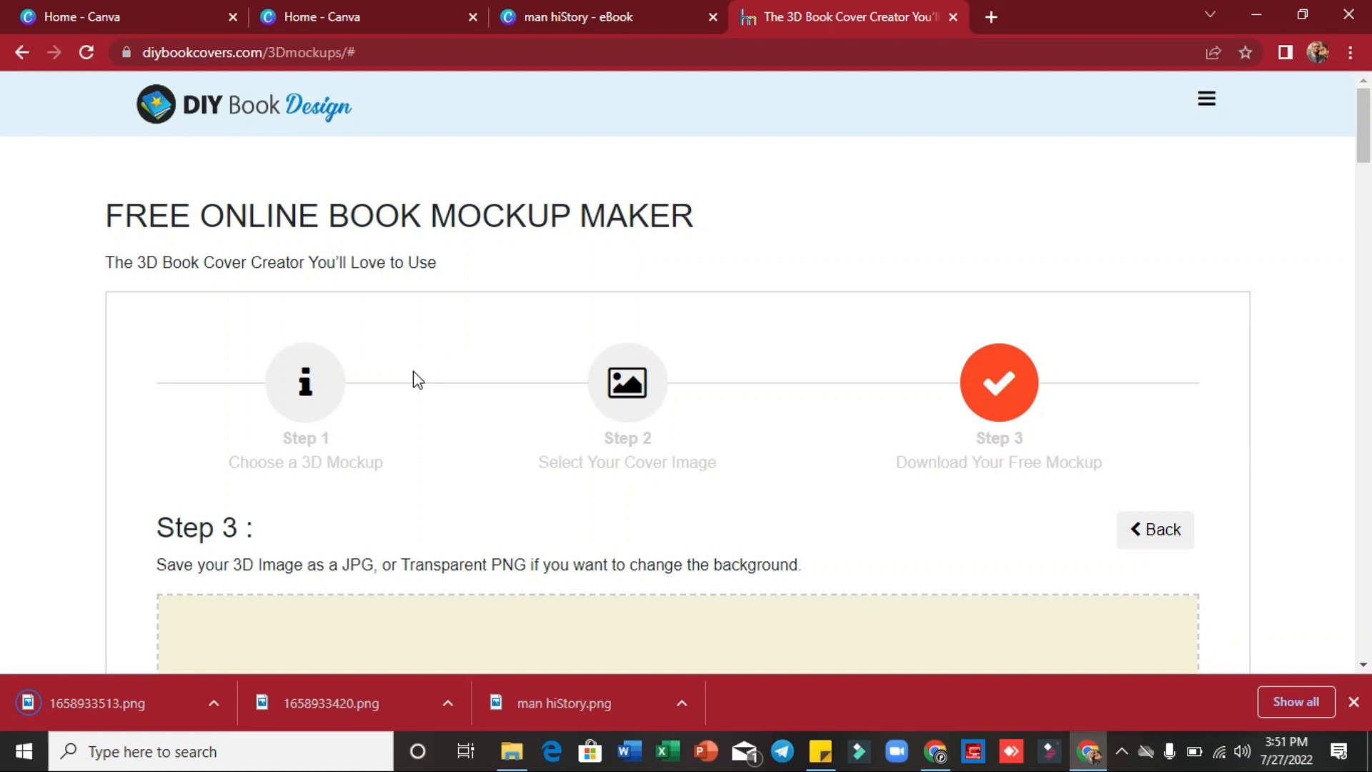
left_click(158, 700)
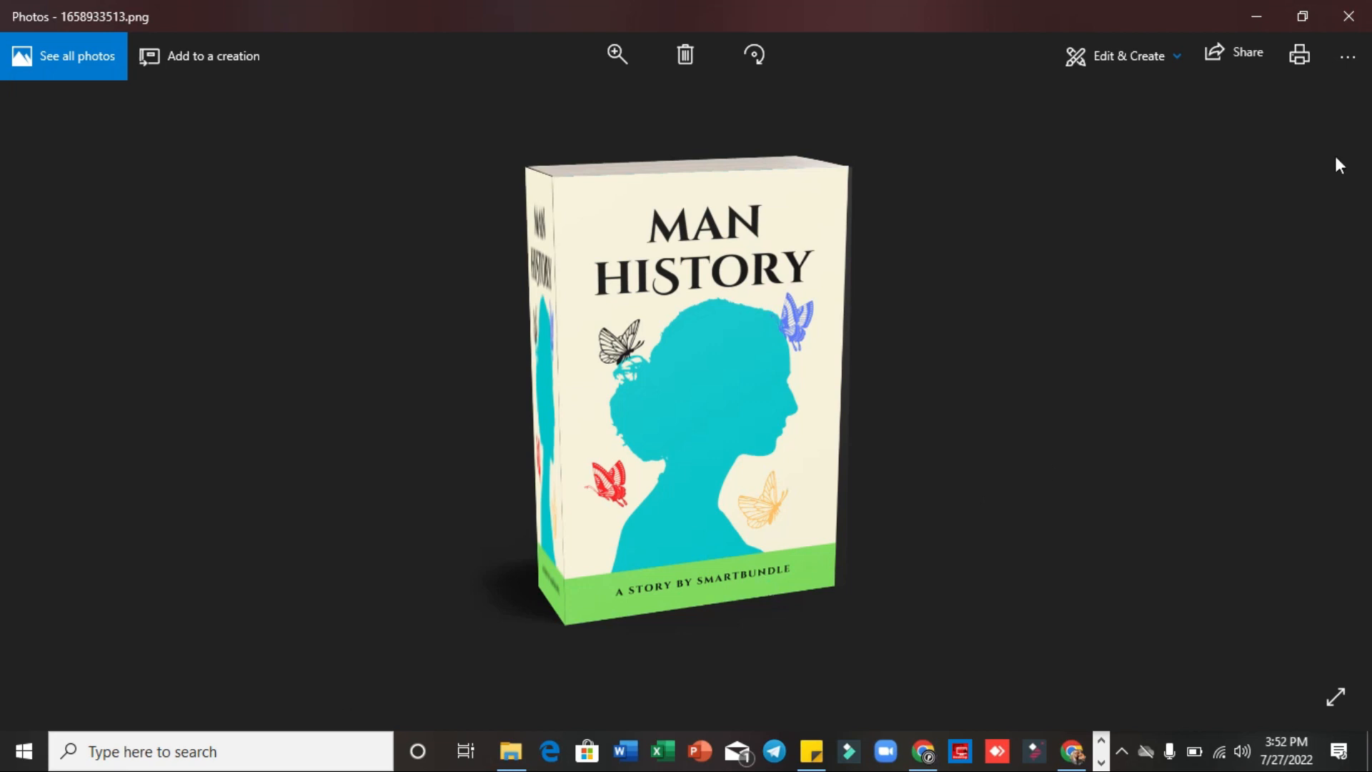
left_click(1367, 22)
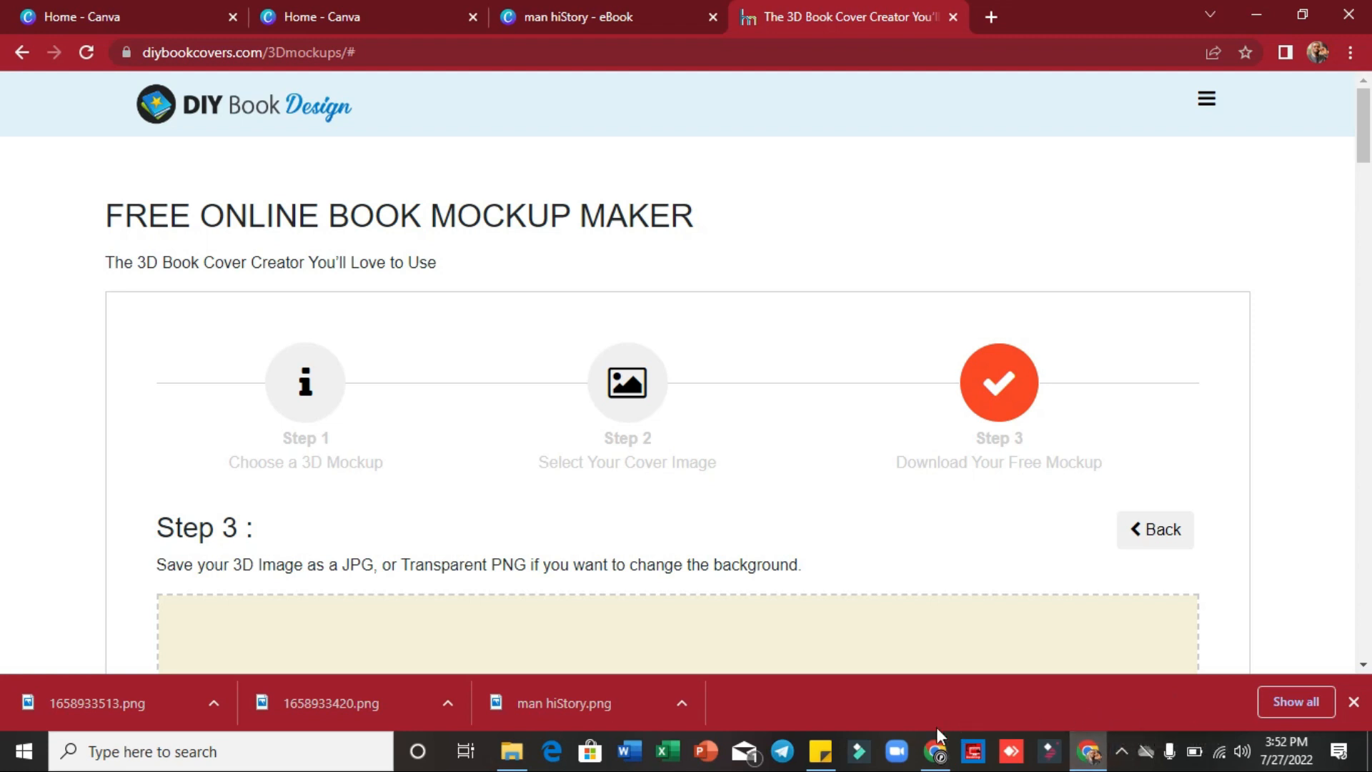
Bring up the sticky note on making money from ebook covers, review its Banner and Cover items, and return to the browser
left_click(820, 751)
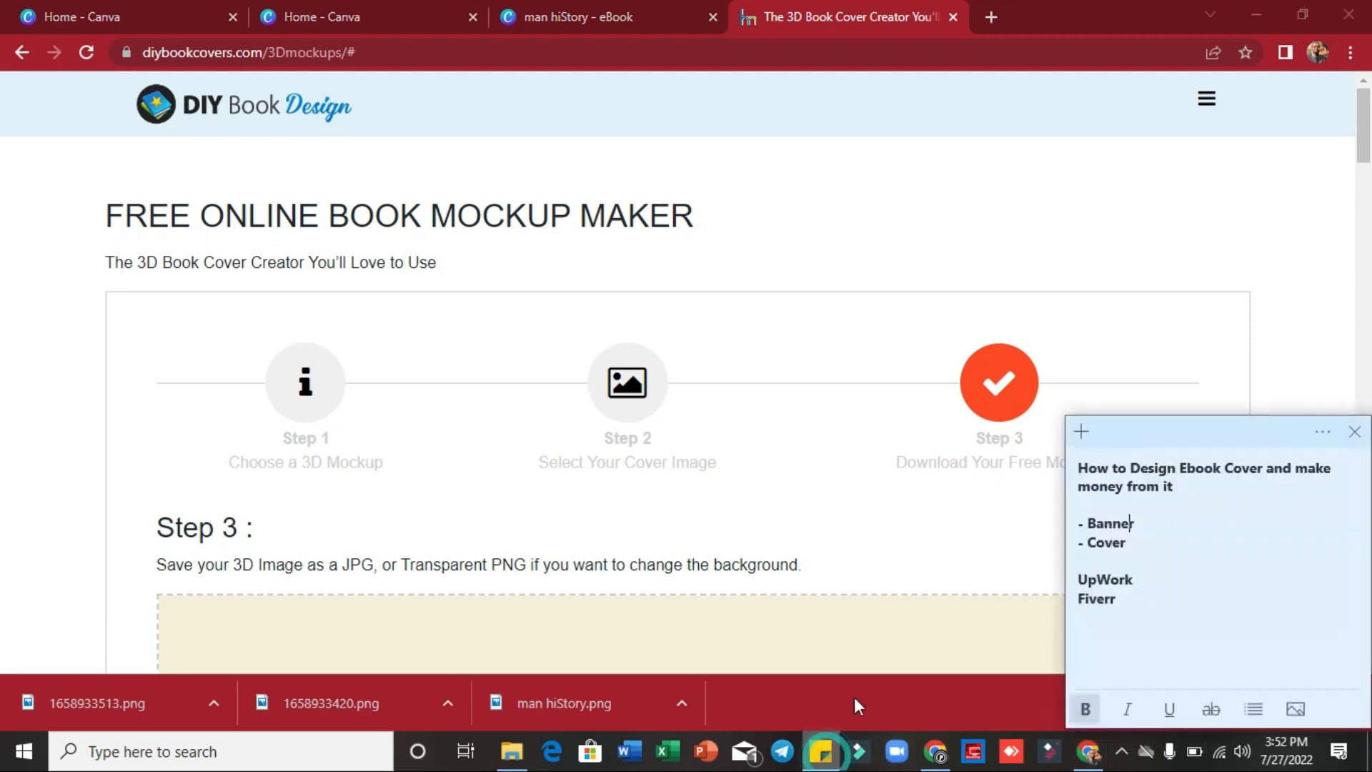
left_click_drag(1136, 524, 1094, 530)
left_click(1127, 541)
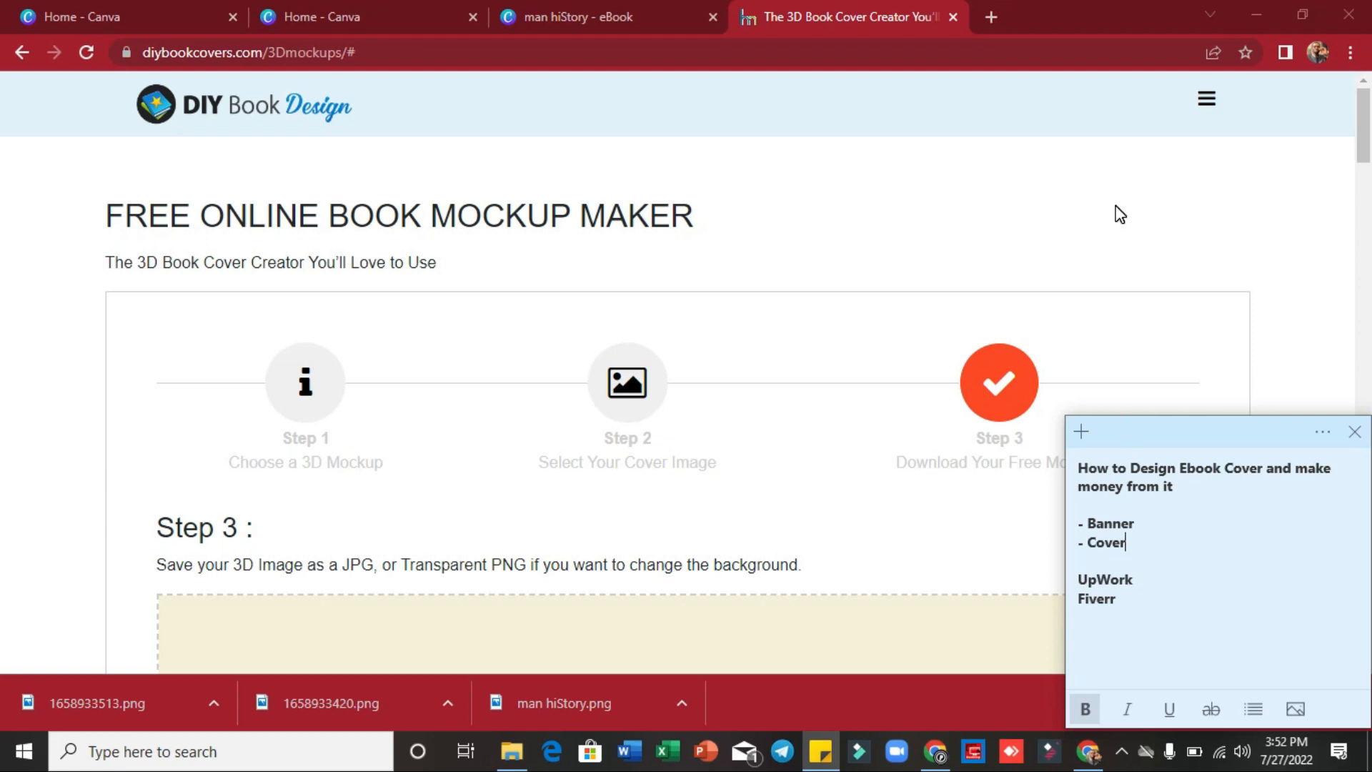
left_click(1297, 256)
left_click_drag(1362, 132, 1365, 125)
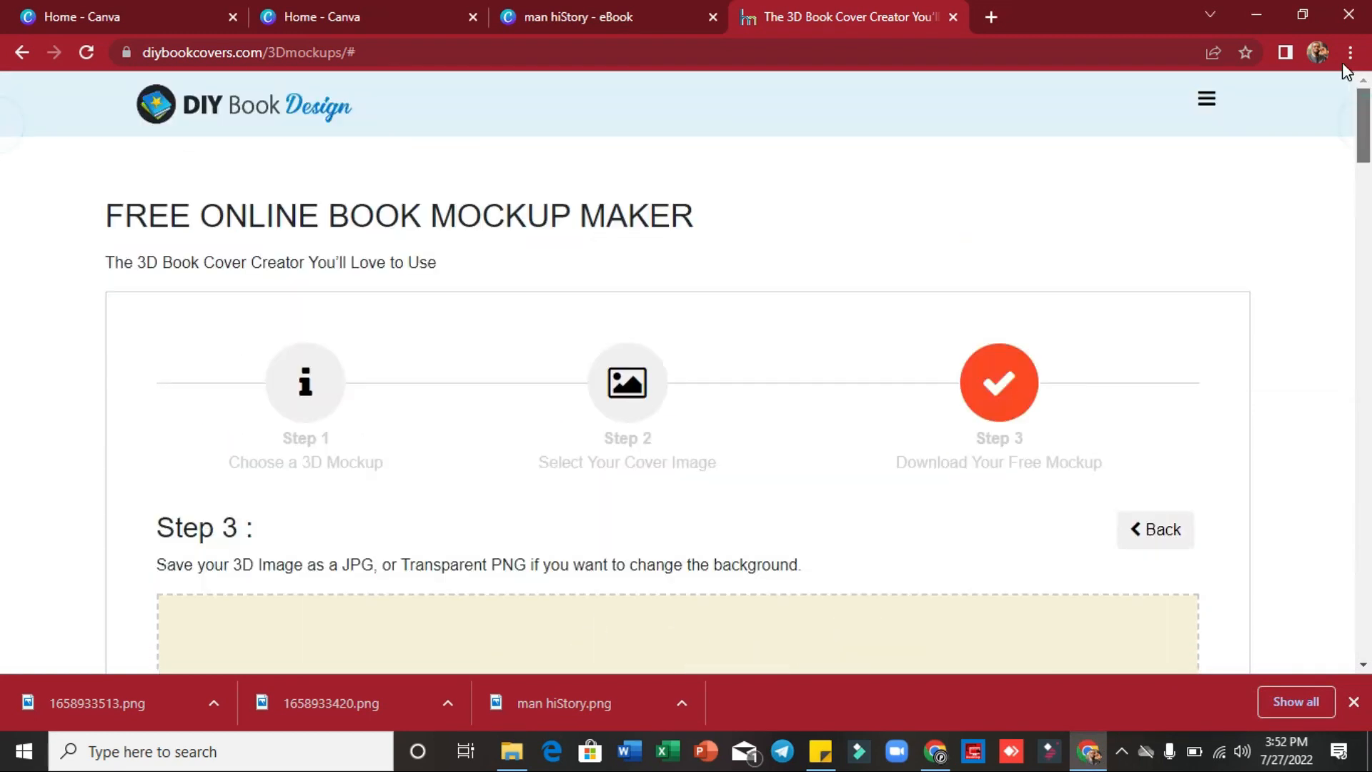
Search Google in a new browser tab for "i create book cover + fiverr"
left_click(992, 16)
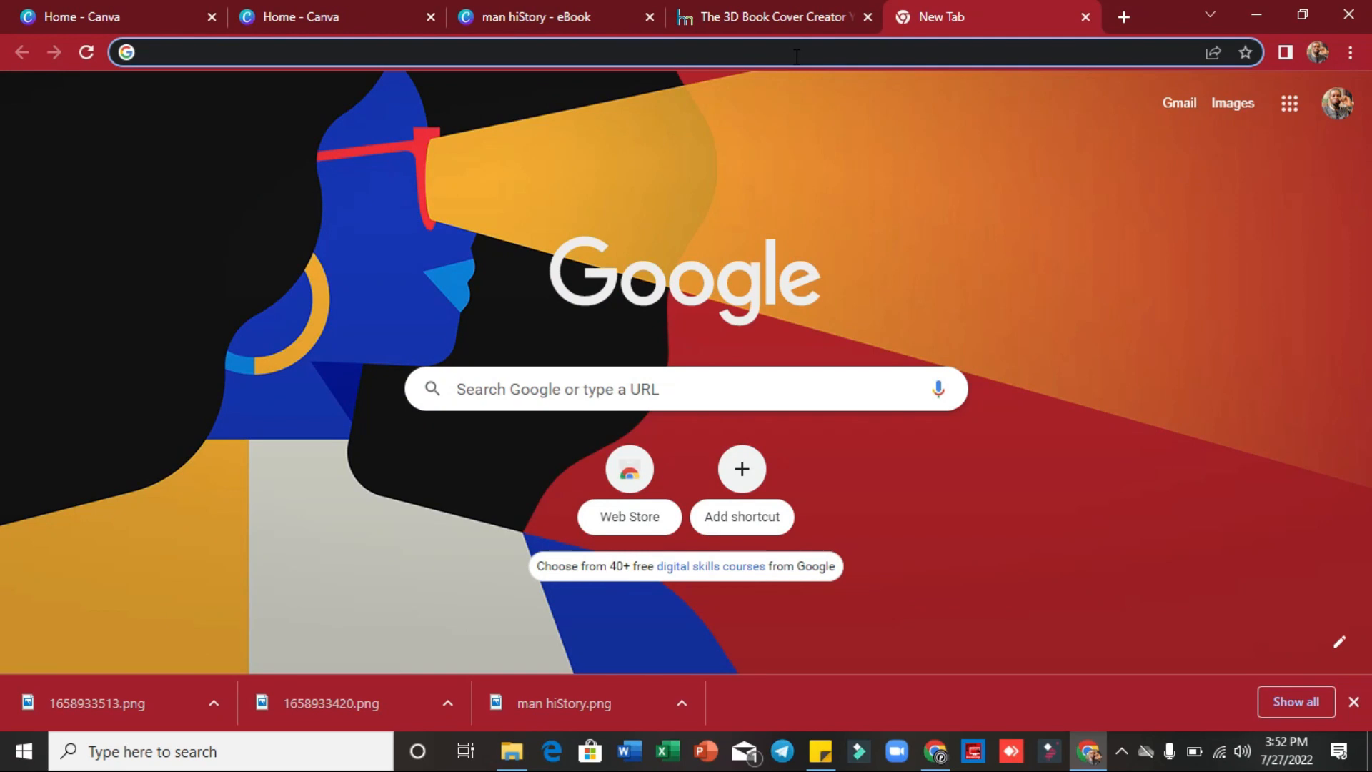
type("i n")
key("BackSpace")
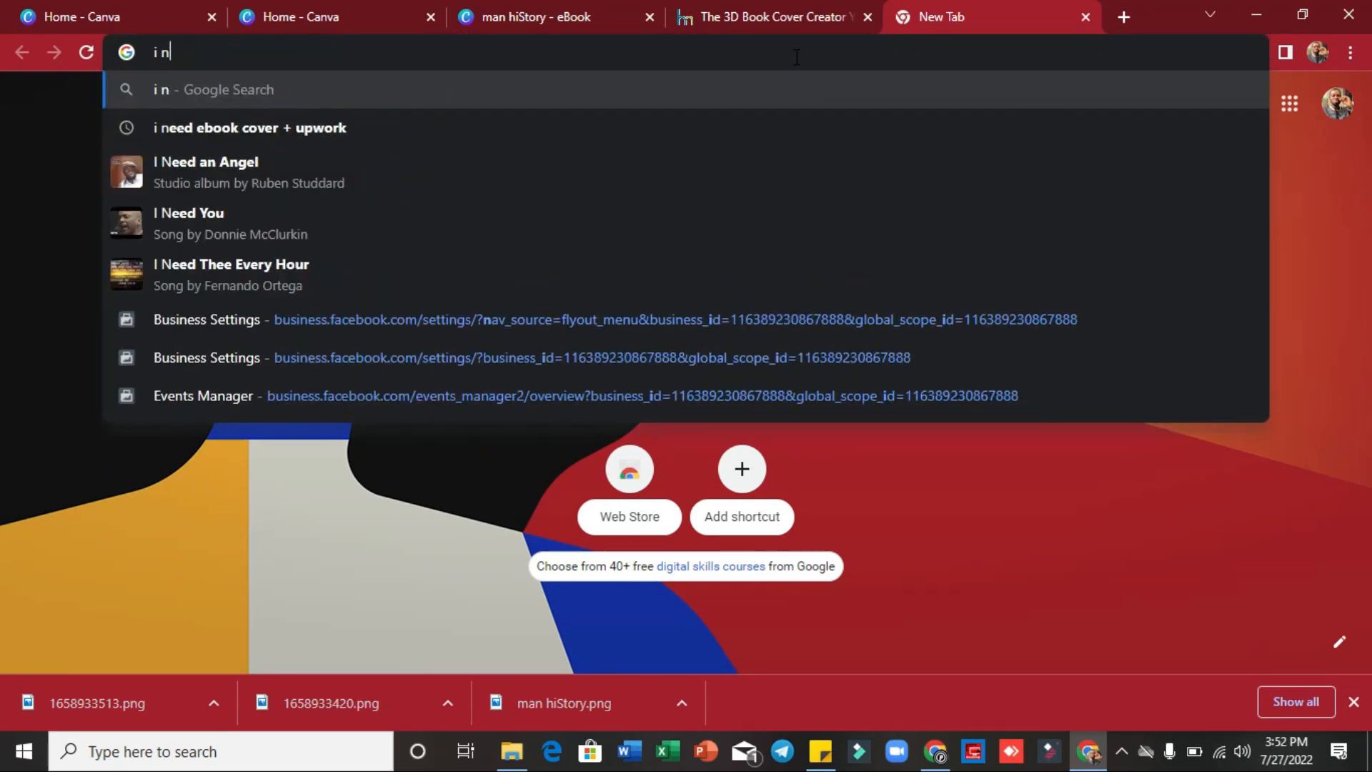
key("BackSpace")
type("create book cover")
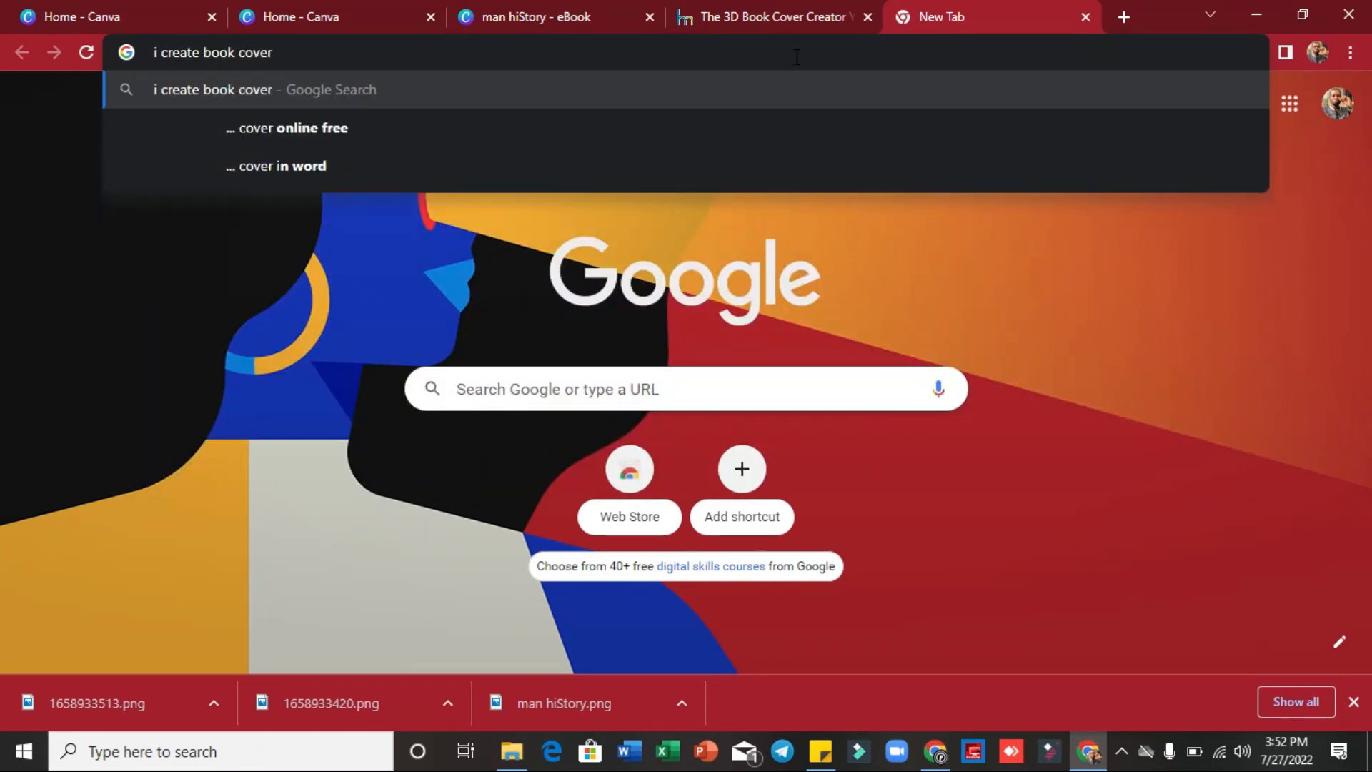
type(" =")
key("BackSpace")
type("+ u")
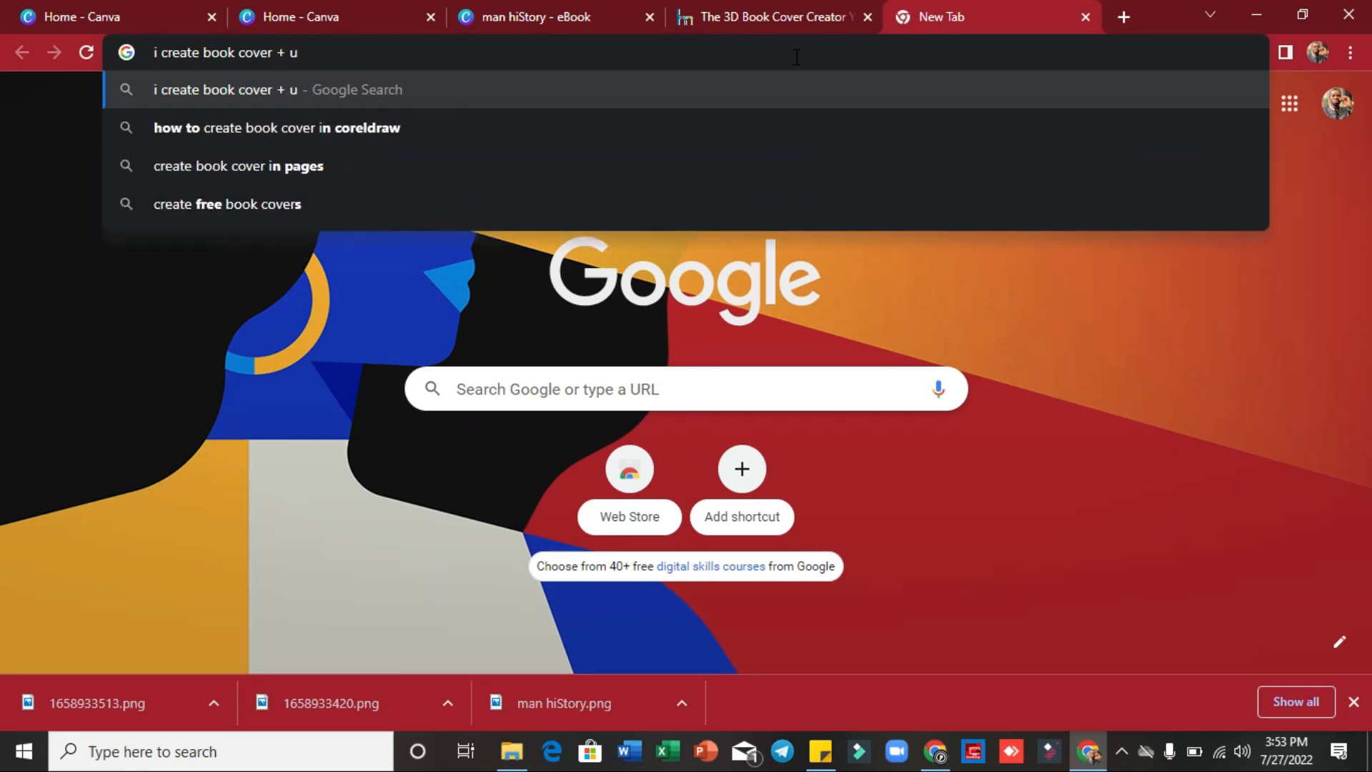
type("pwo")
key("BackSpace")
key("BackSpace")
key("BackSpace")
key("BackSpace")
type("fiverr")
key("Return")
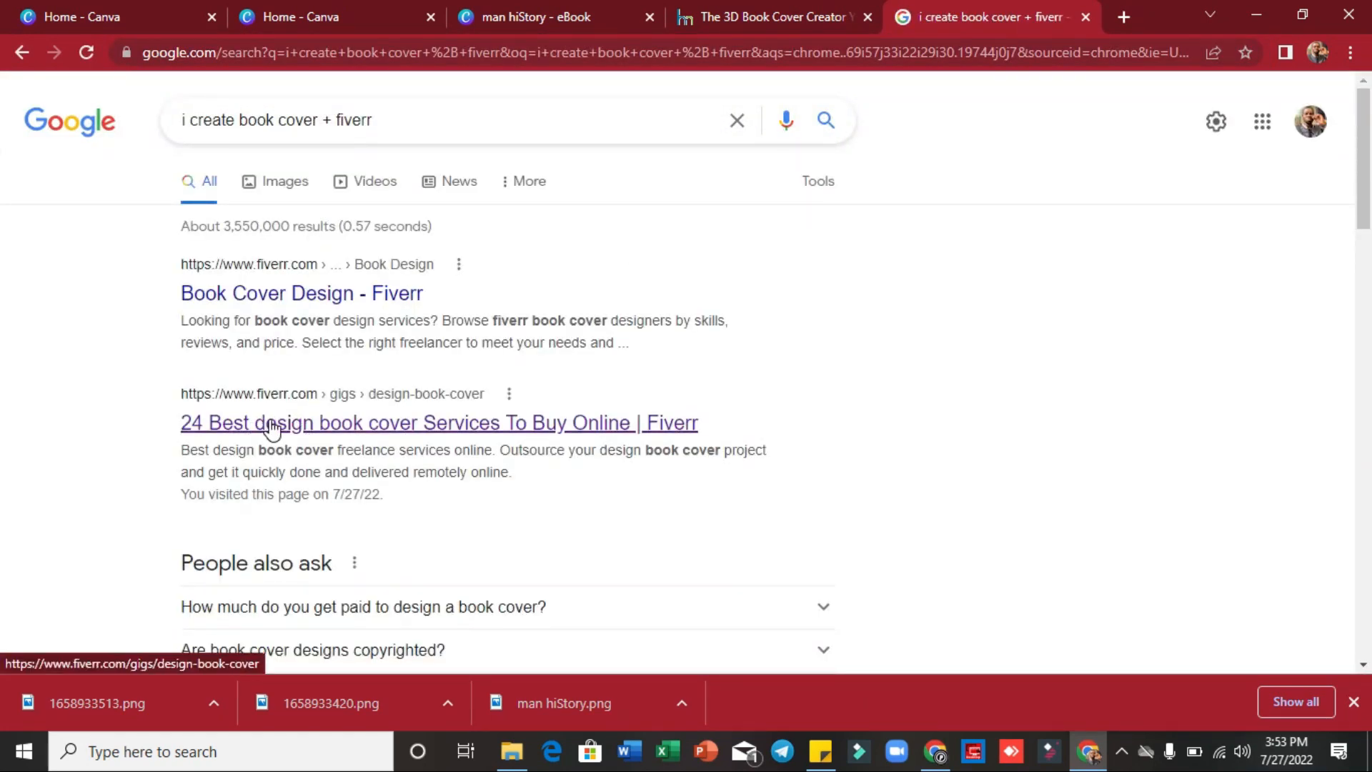
Open the Fiverr search result for the best design book cover services and dismiss the Join Fiverr prompt
left_click(336, 429)
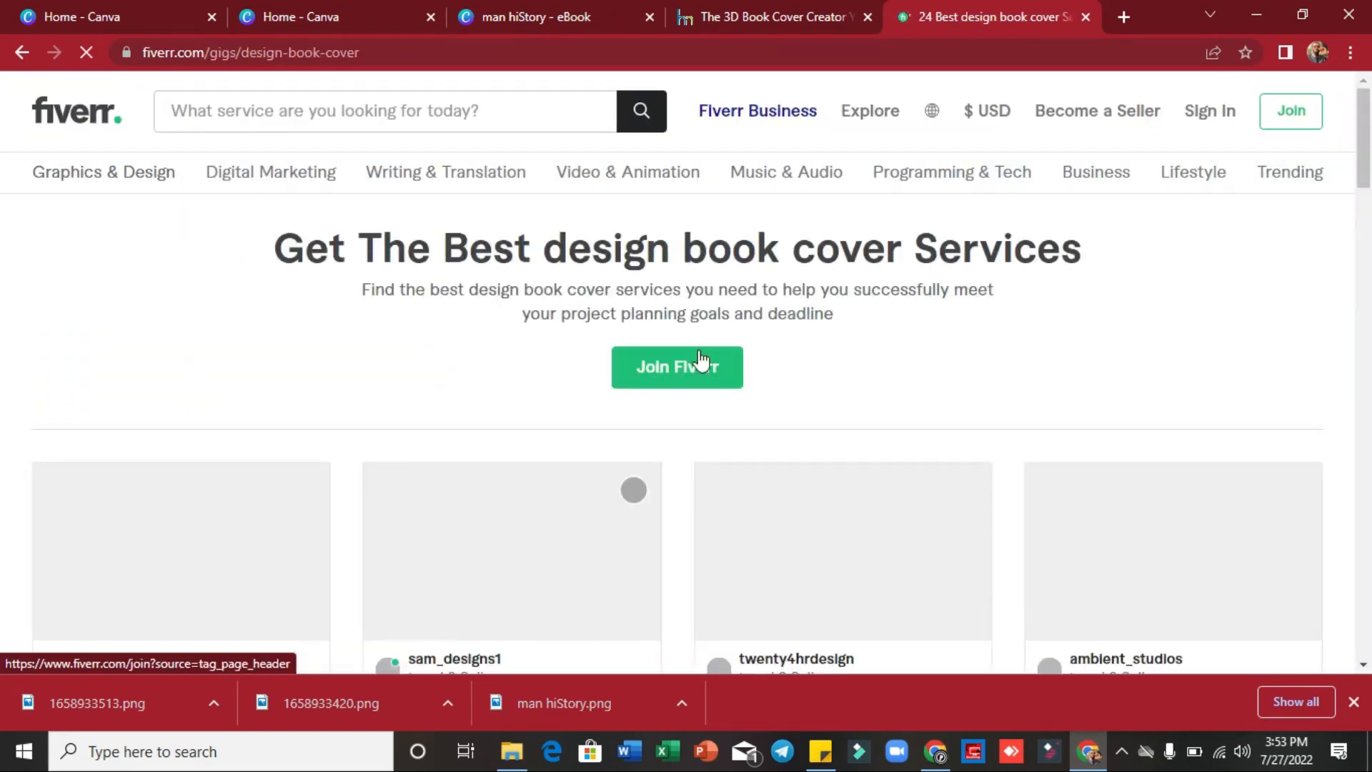
left_click_drag(1365, 133, 1370, 170)
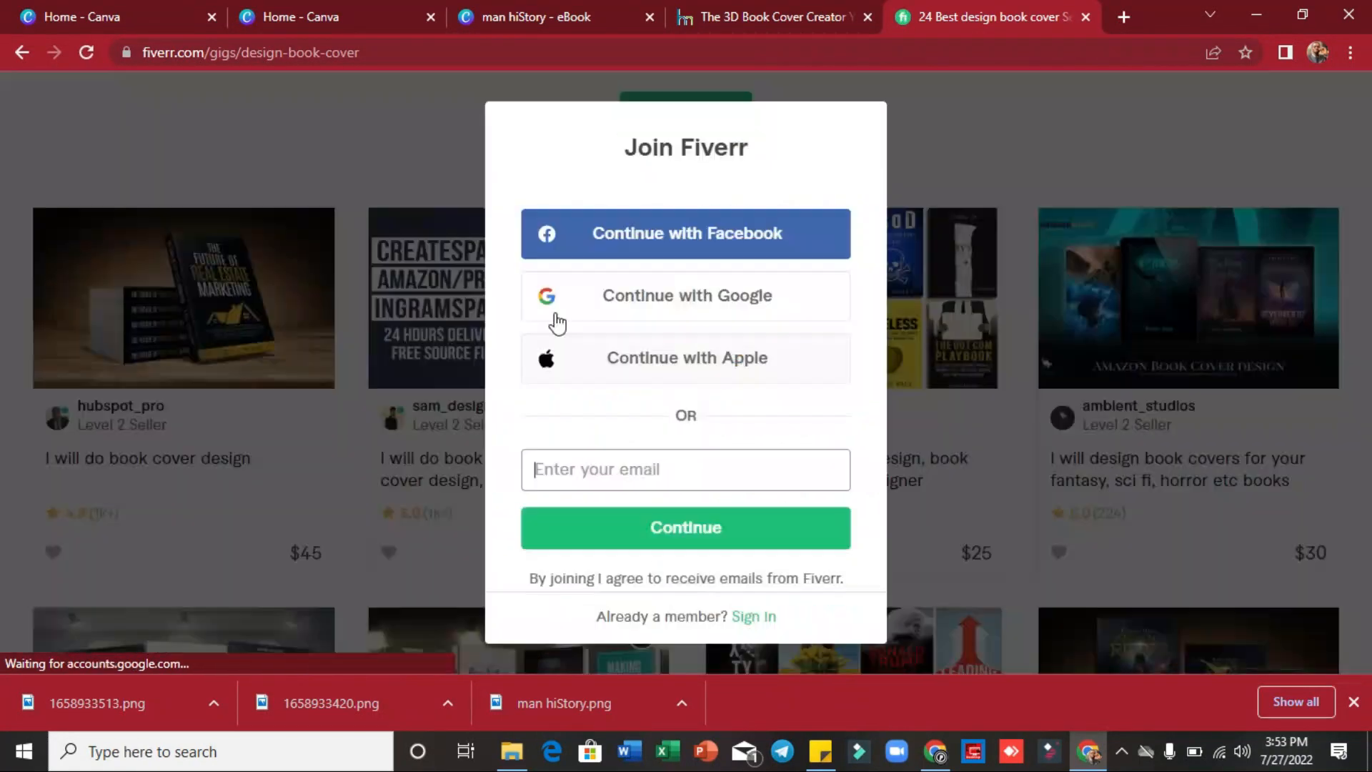
left_click(959, 84)
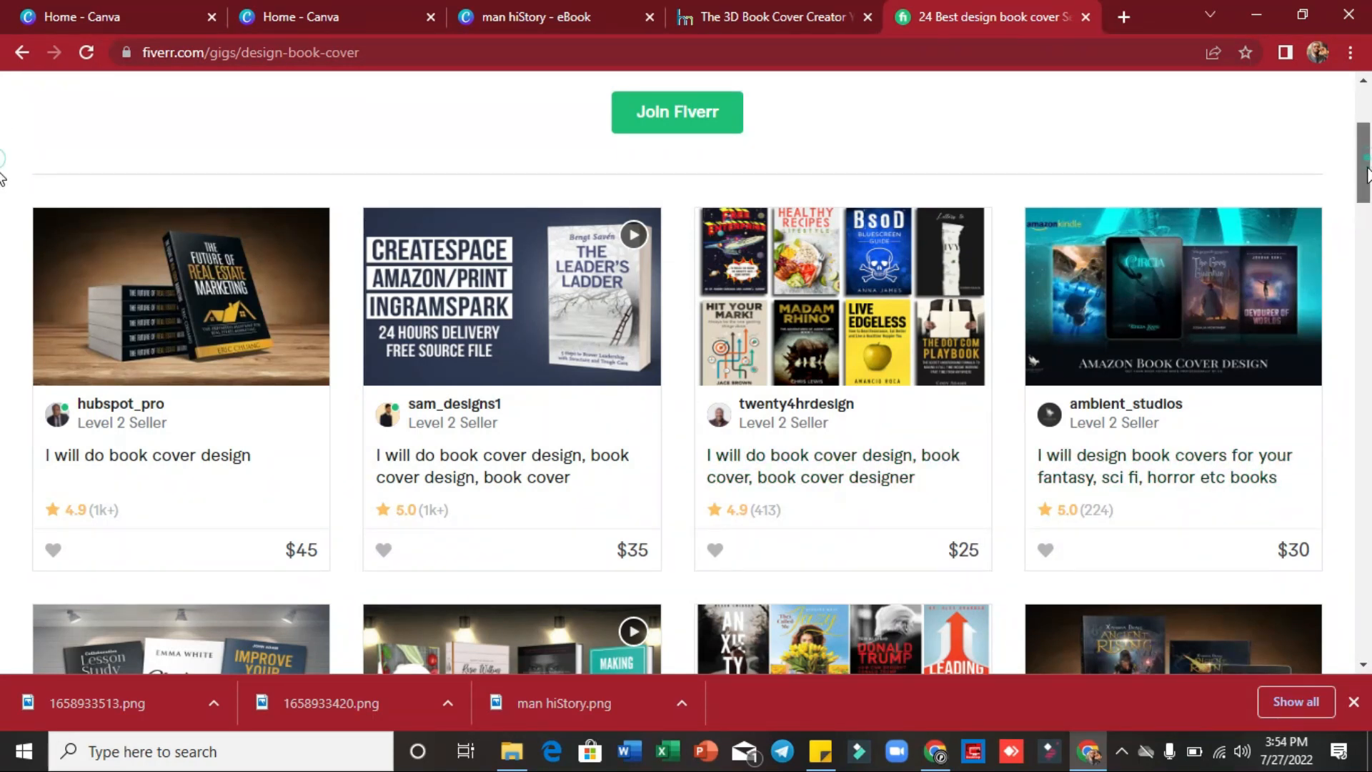
Examine the Fiverr book cover gigs, their prices and ratings, and the buyer reviews further down the page
left_click_drag(1366, 146, 1367, 224)
scroll(3, 224, "down", 1)
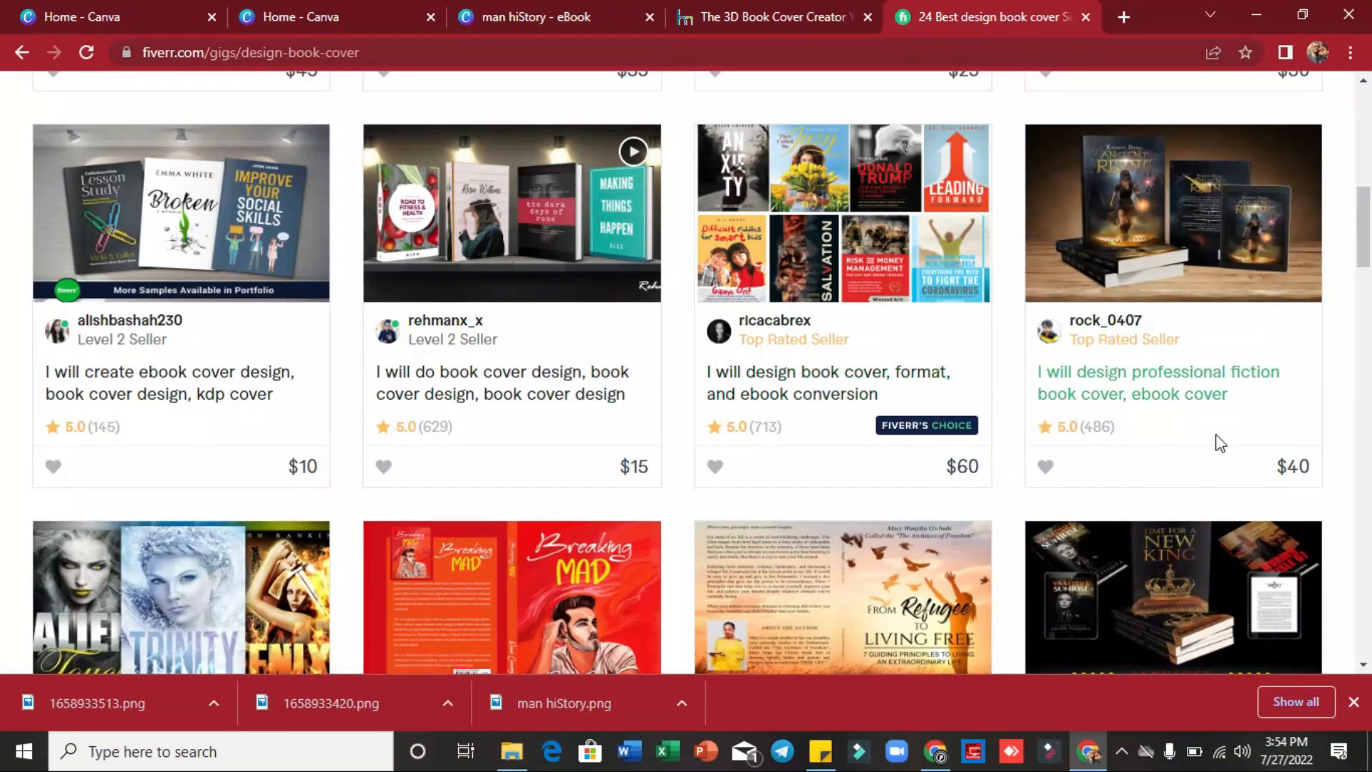
left_click(1363, 286)
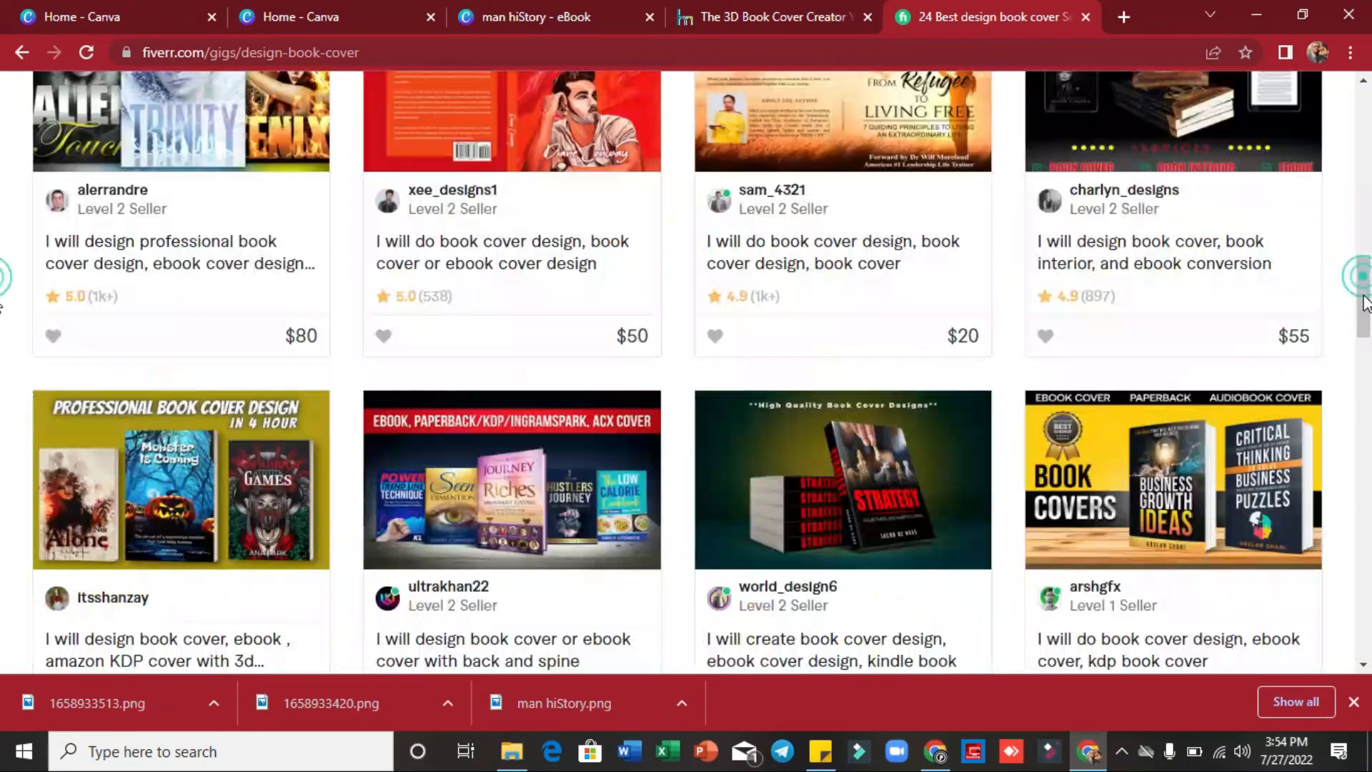
scroll(1365, 311, "down", 2)
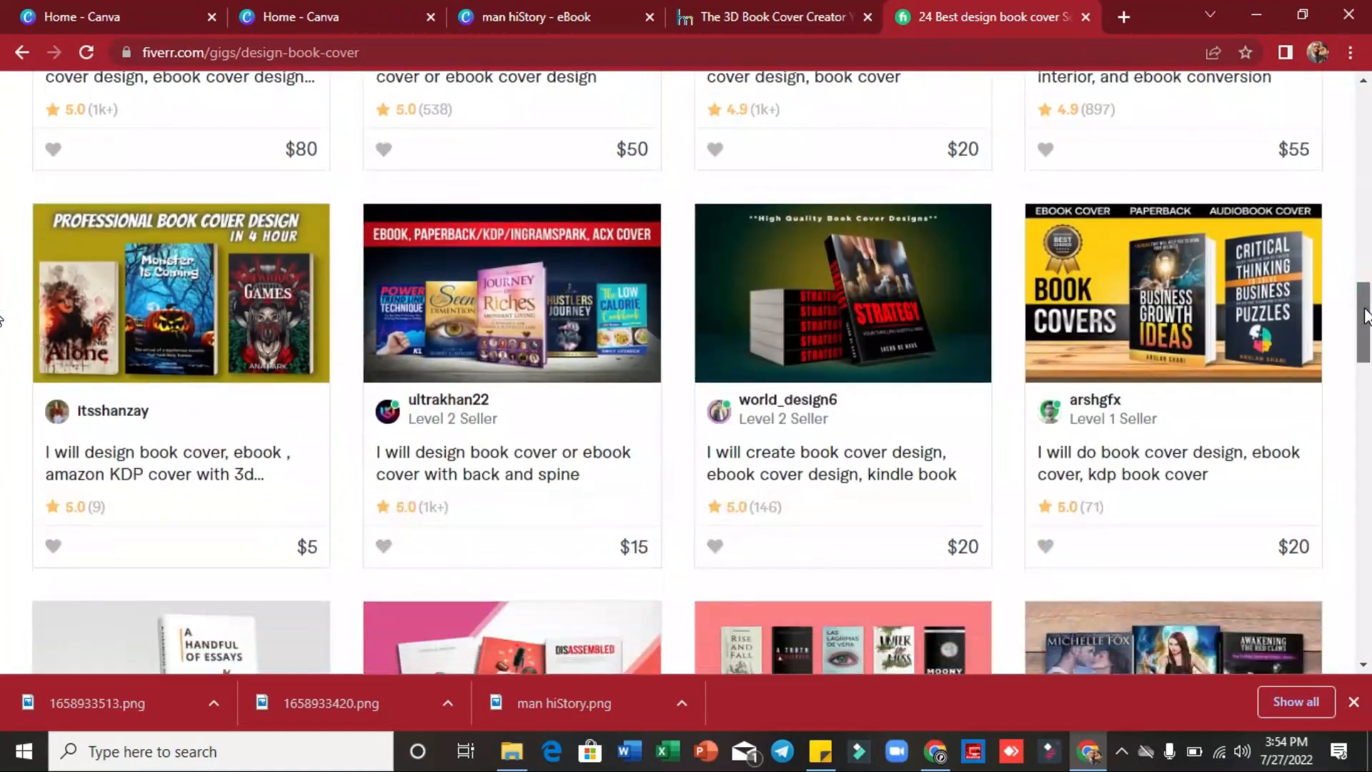
scroll(1365, 314, "down", 2)
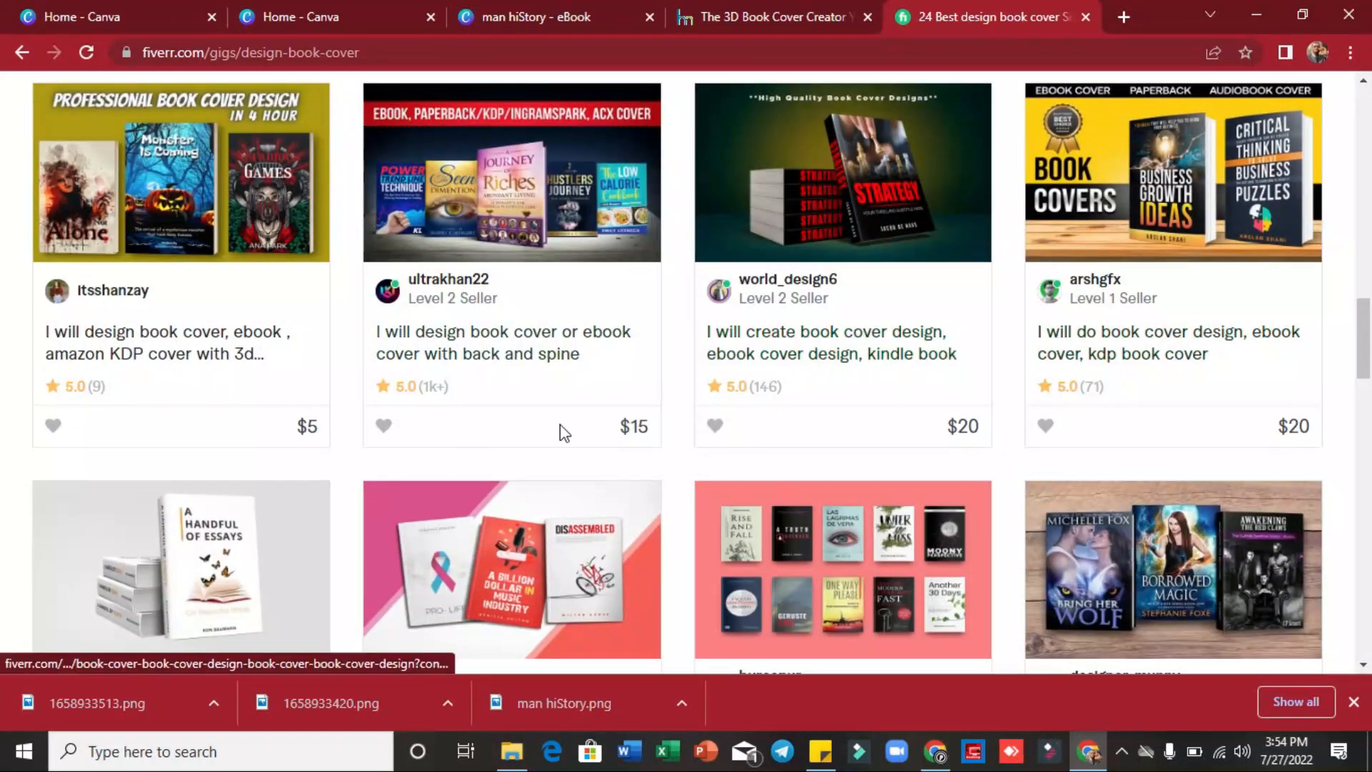
left_click_drag(1369, 334, 1371, 380)
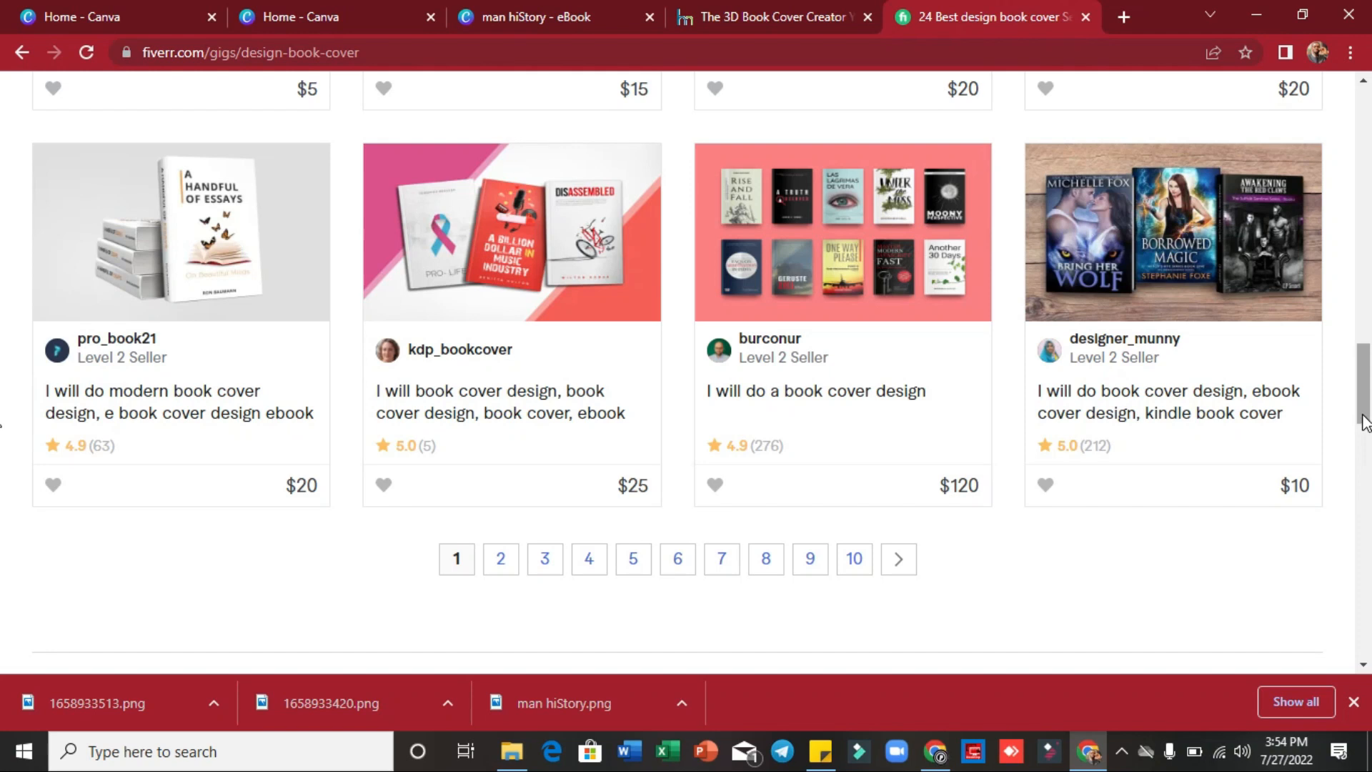
left_click_drag(1365, 426, 1366, 427)
left_click_drag(1367, 461, 1367, 509)
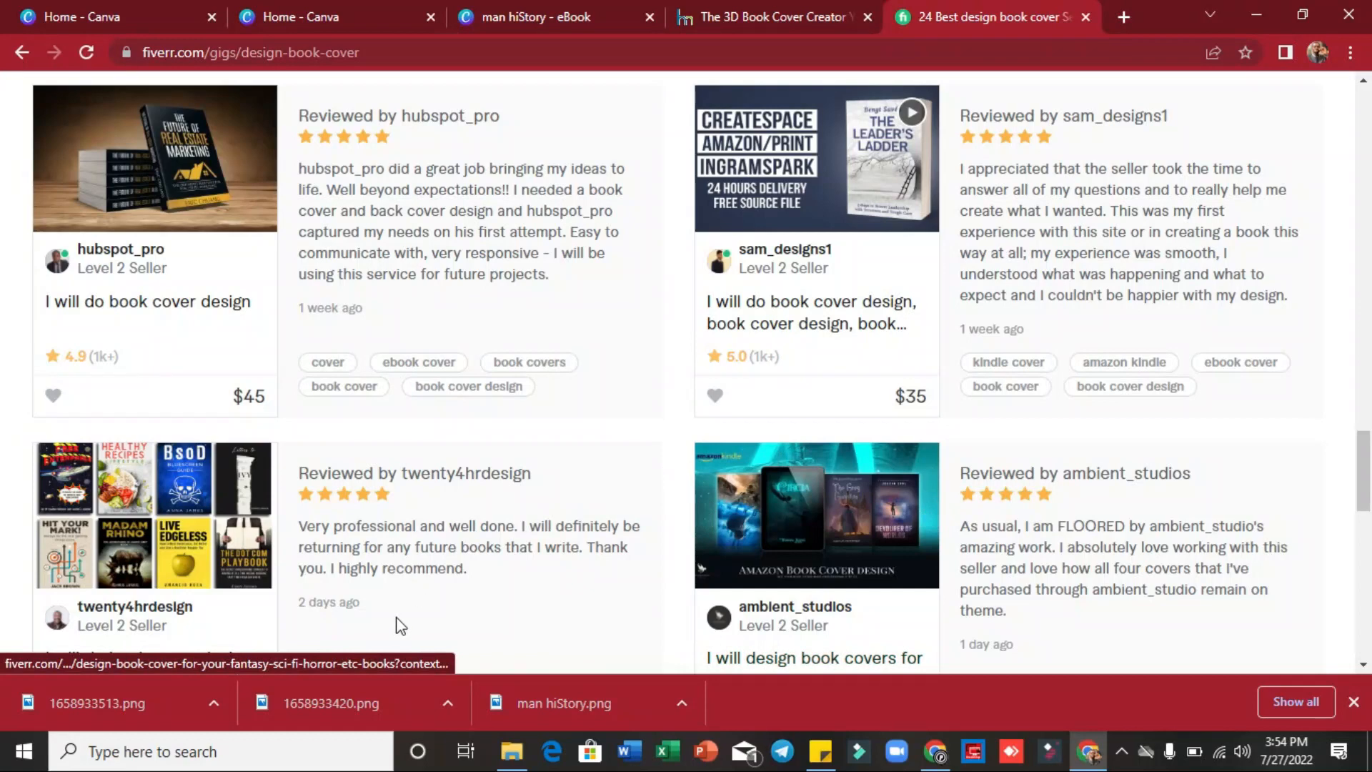
left_click_drag(1364, 453, 1323, 306)
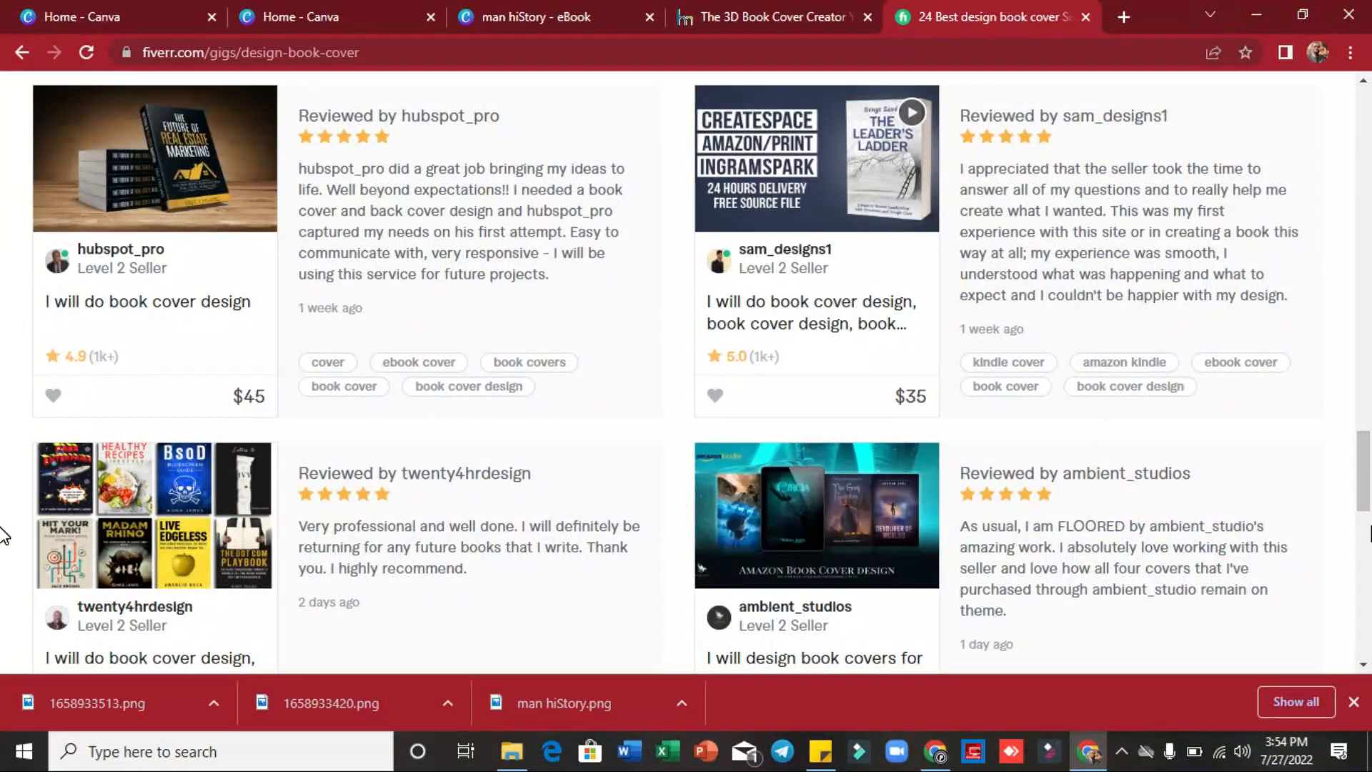
Return to the beginning of the Fiverr page, view the sign-up options for joining, and close the form
left_click_drag(1370, 476, 1362, 109)
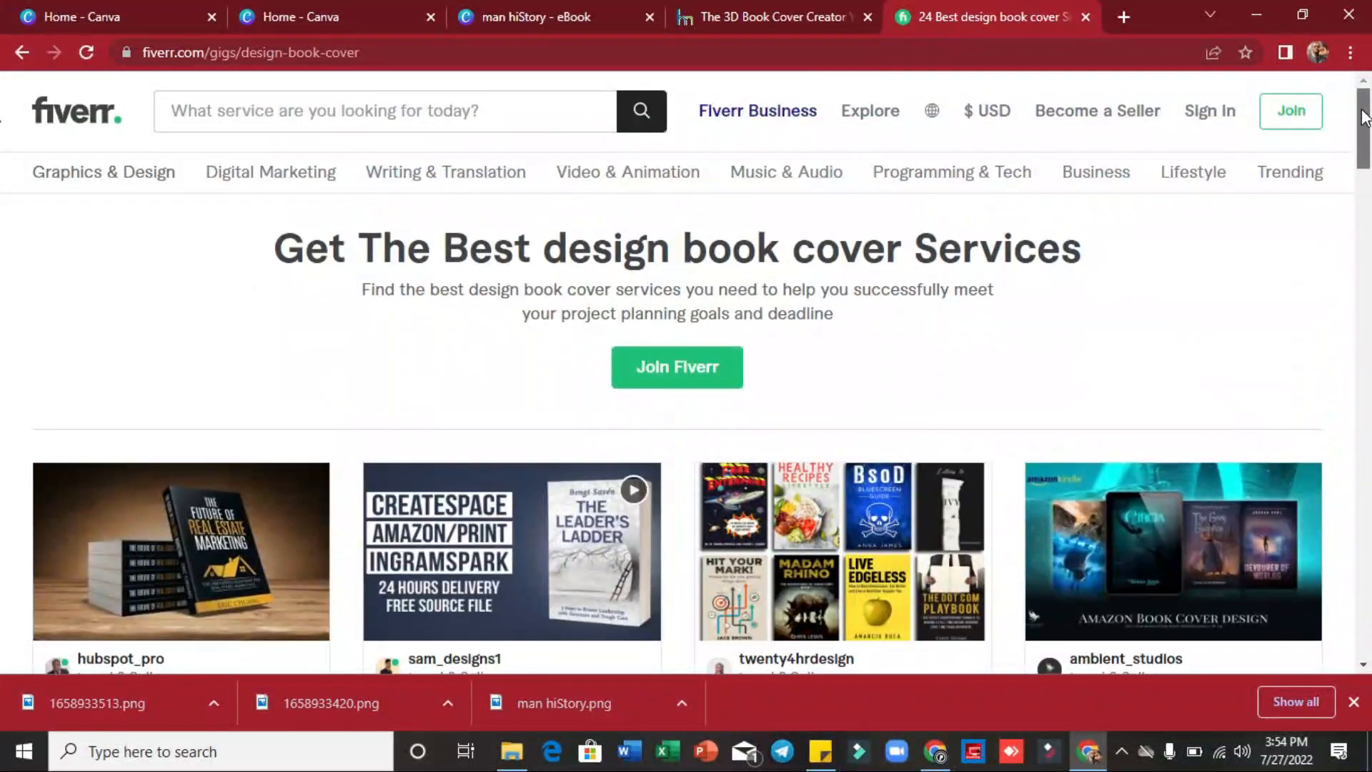
left_click(1289, 117)
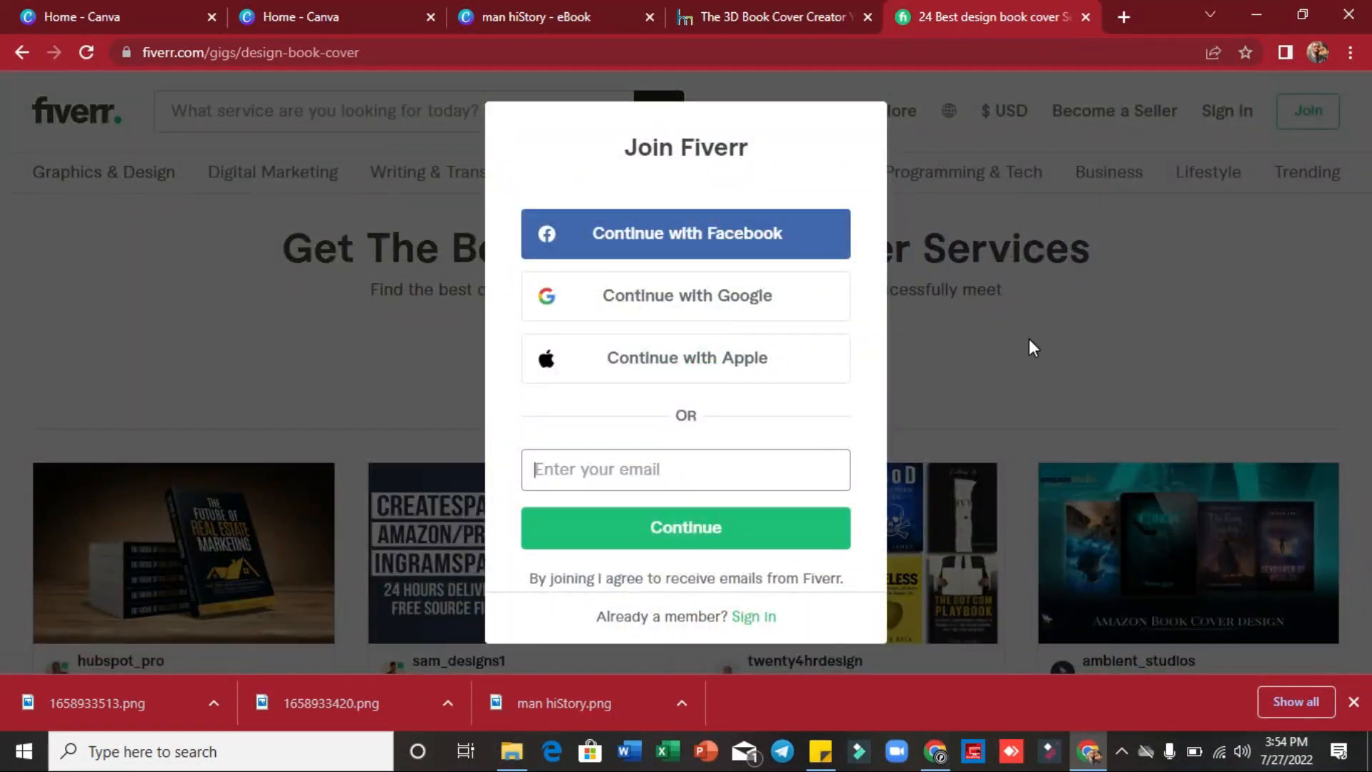
left_click(985, 243)
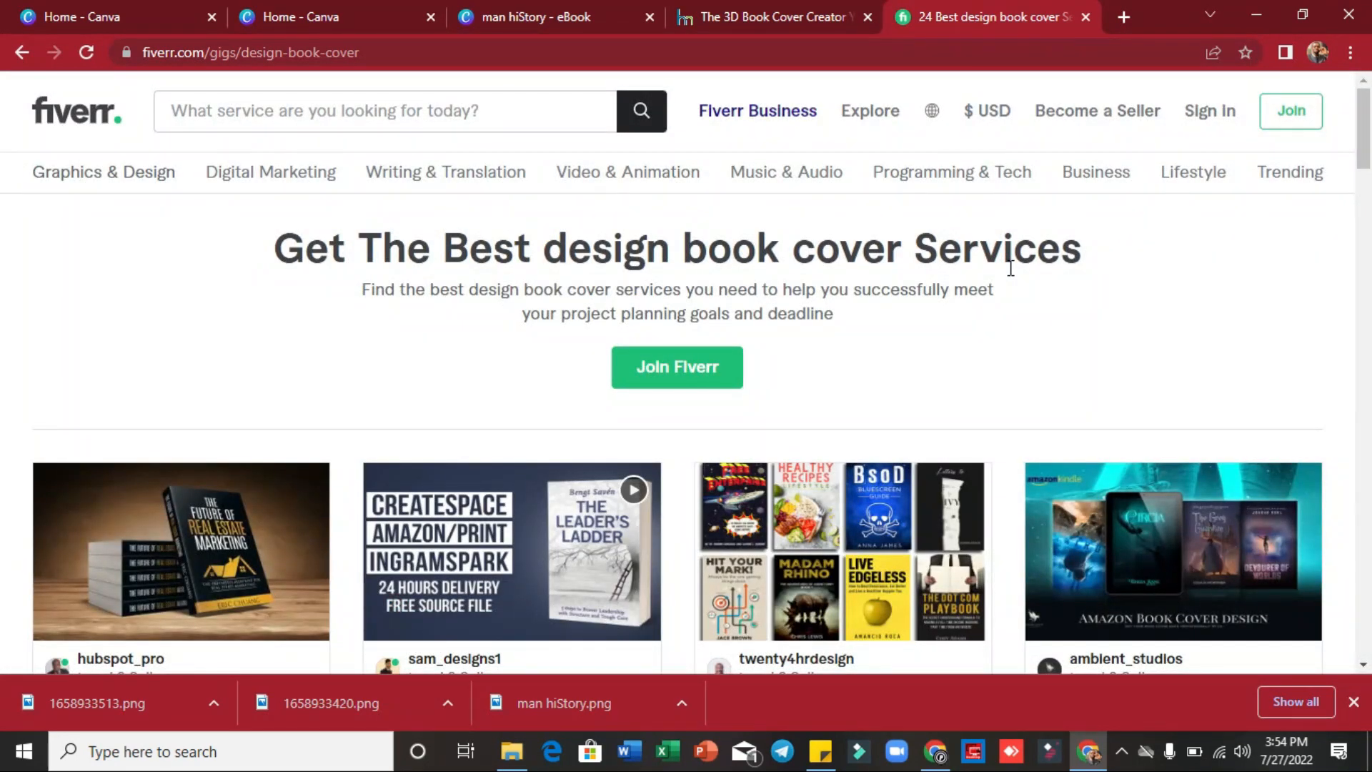
Search Google for "i create book cover + upwork" from the tab showing the Fiverr page
left_click(789, 20)
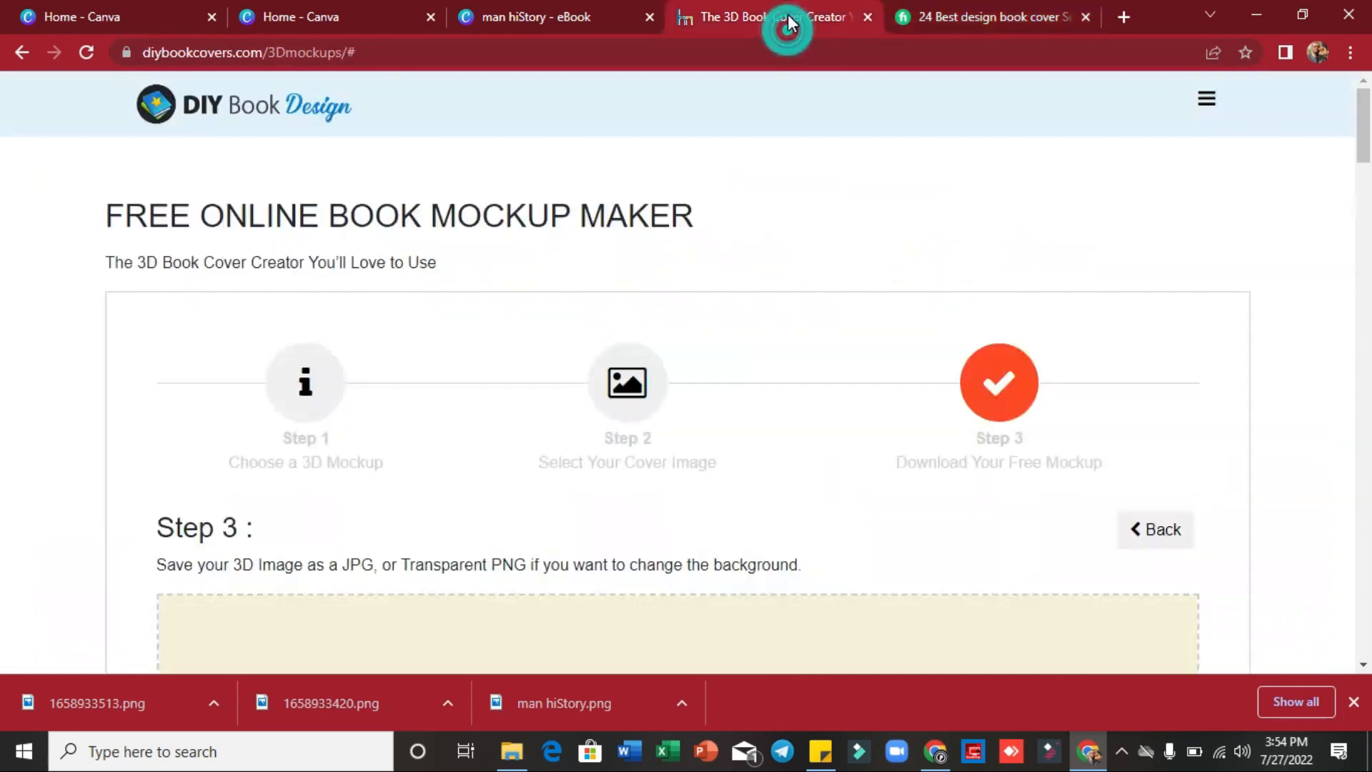
left_click(930, 30)
left_click(904, 54)
key("BackSpace")
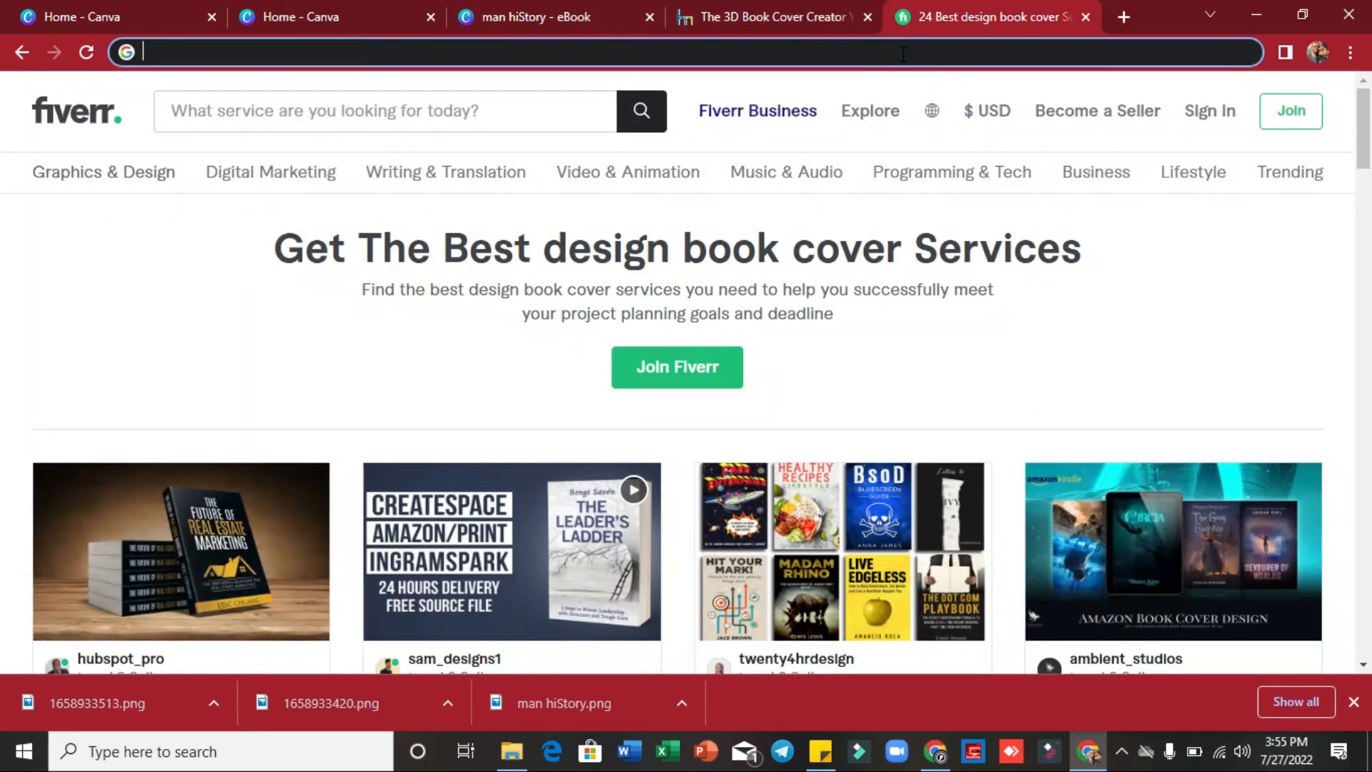
type("i")
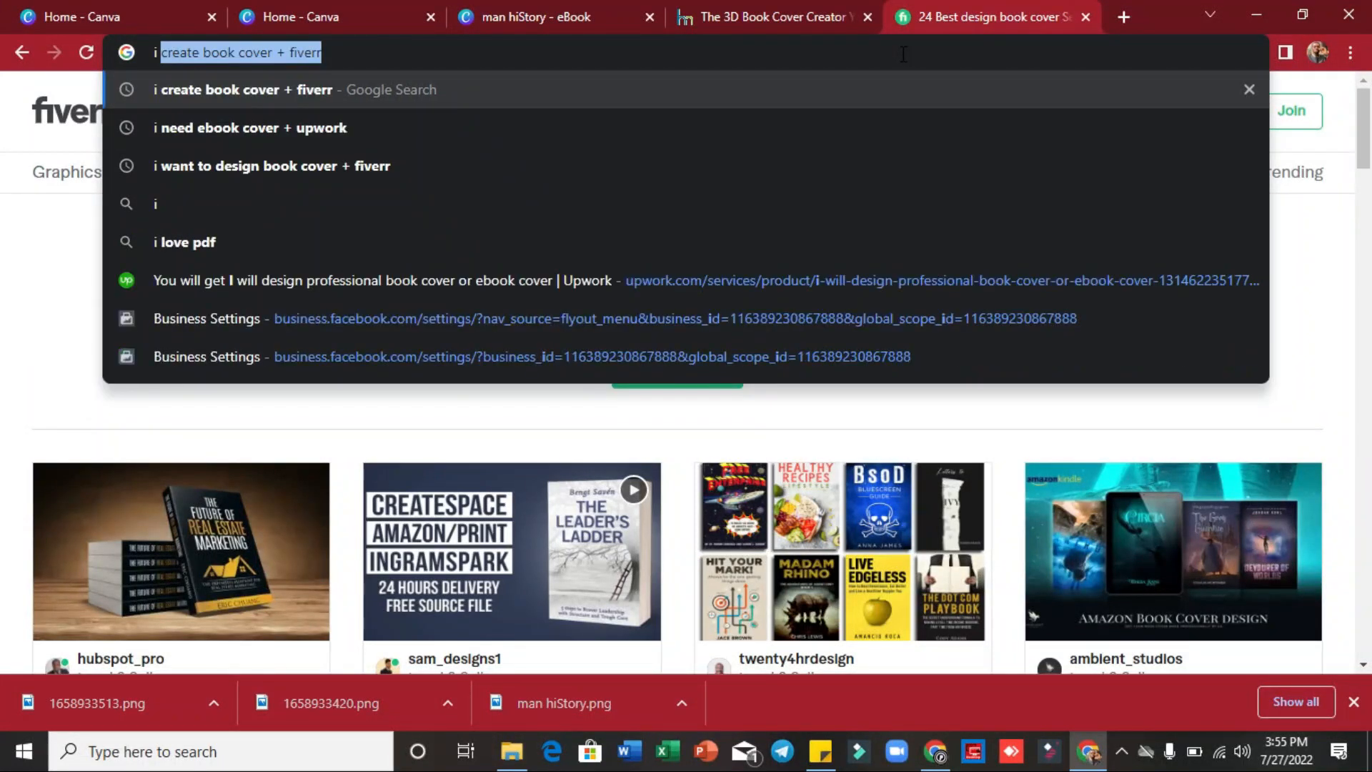
key("Right")
key("BackSpace")
key("BackSpace")
key("BackSpace")
key("BackSpace")
key("BackSpace")
key("BackSpace")
type("upwork")
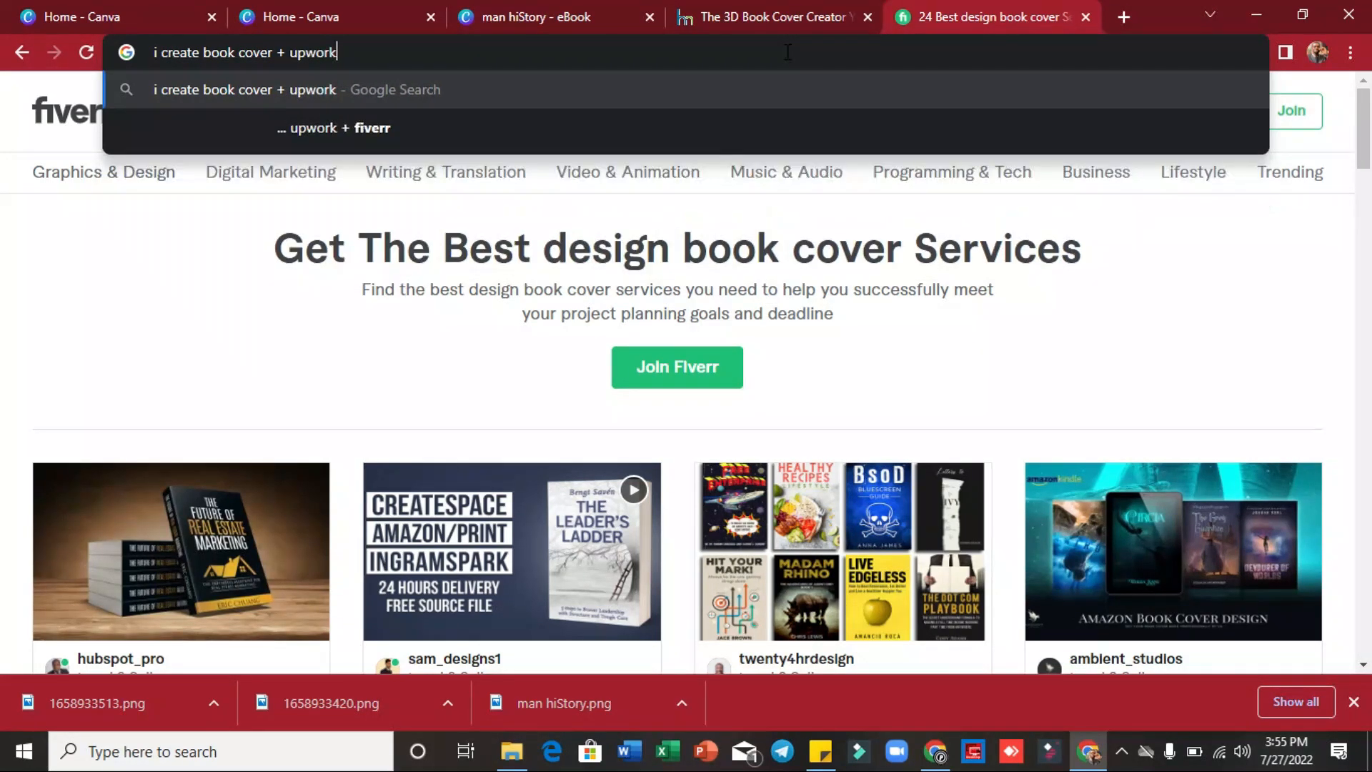
key("Return")
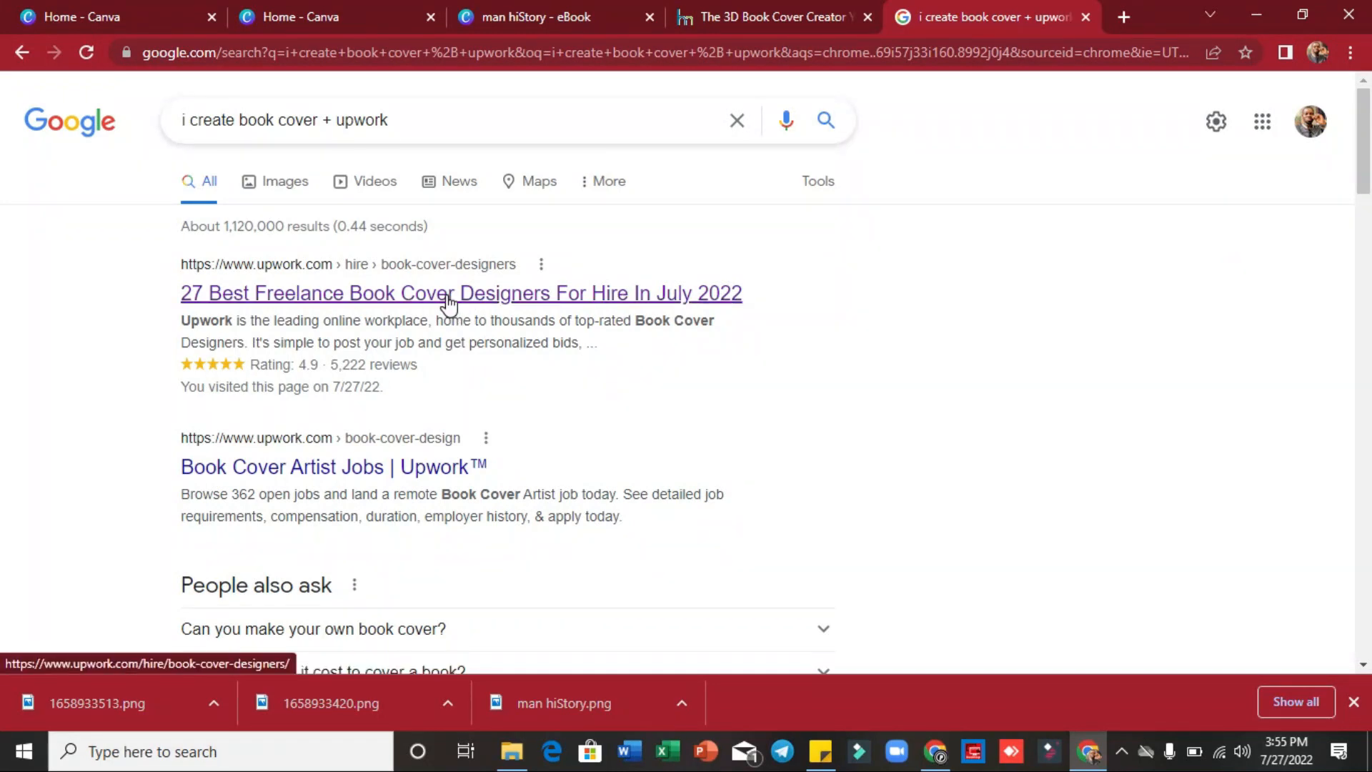
Open the Upwork result for the best freelance book cover designers and examine the designers' hourly rates, ratings and job counts
left_click(490, 304)
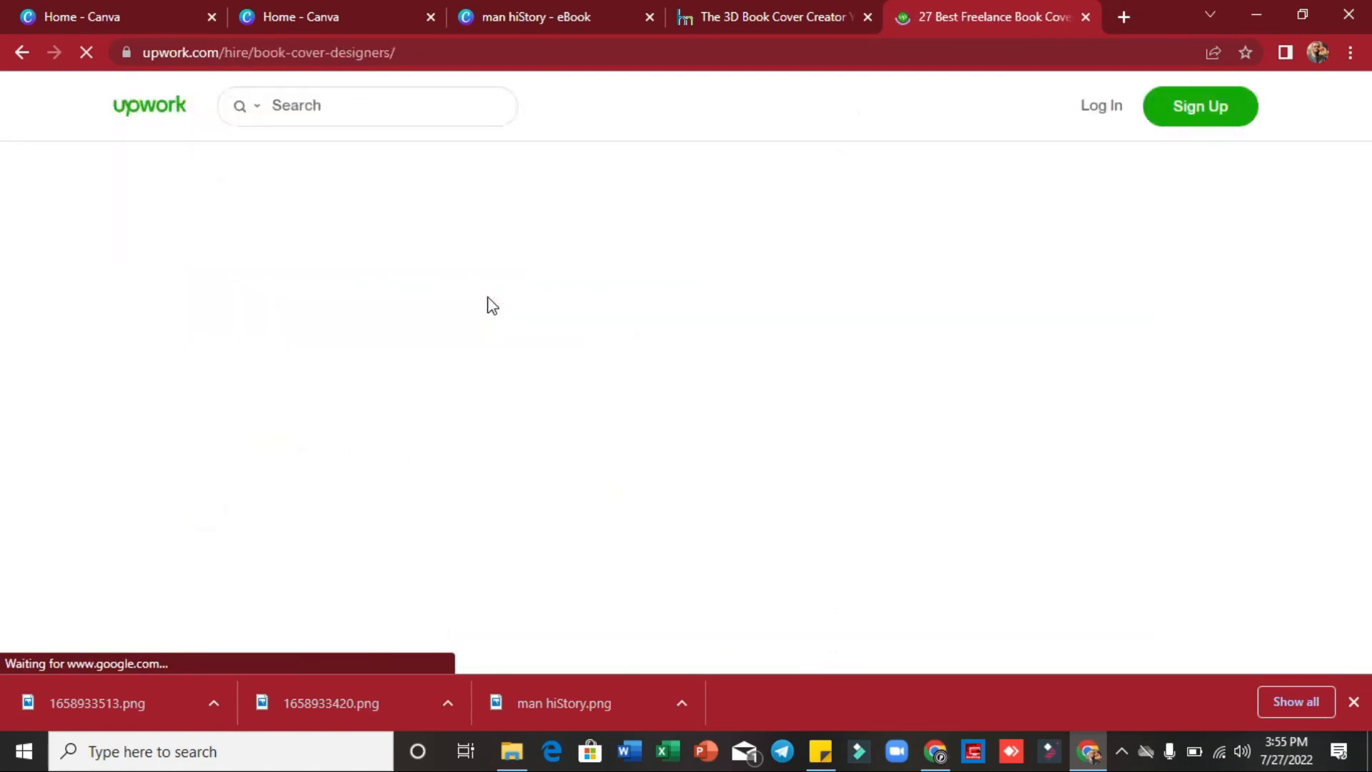
left_click_drag(1364, 125, 1366, 166)
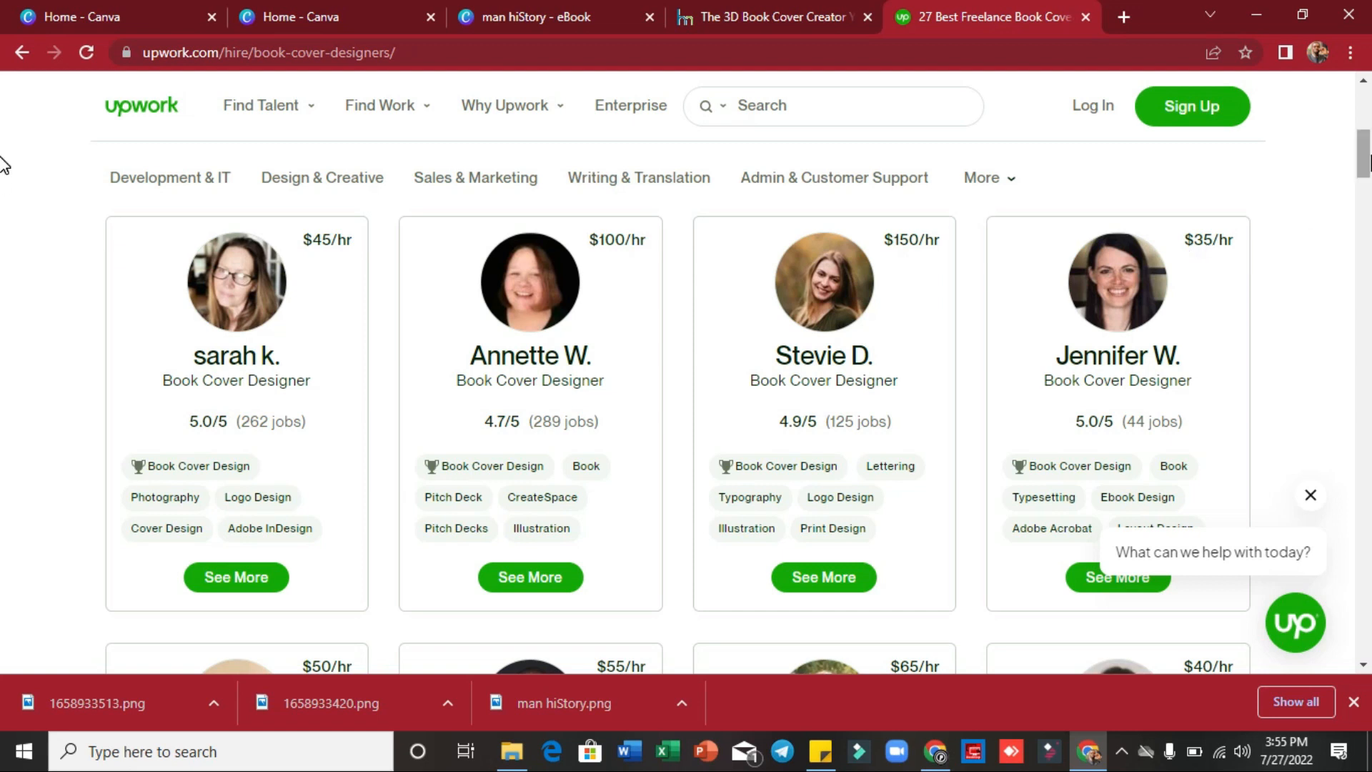
scroll(2, 163, "down", 5)
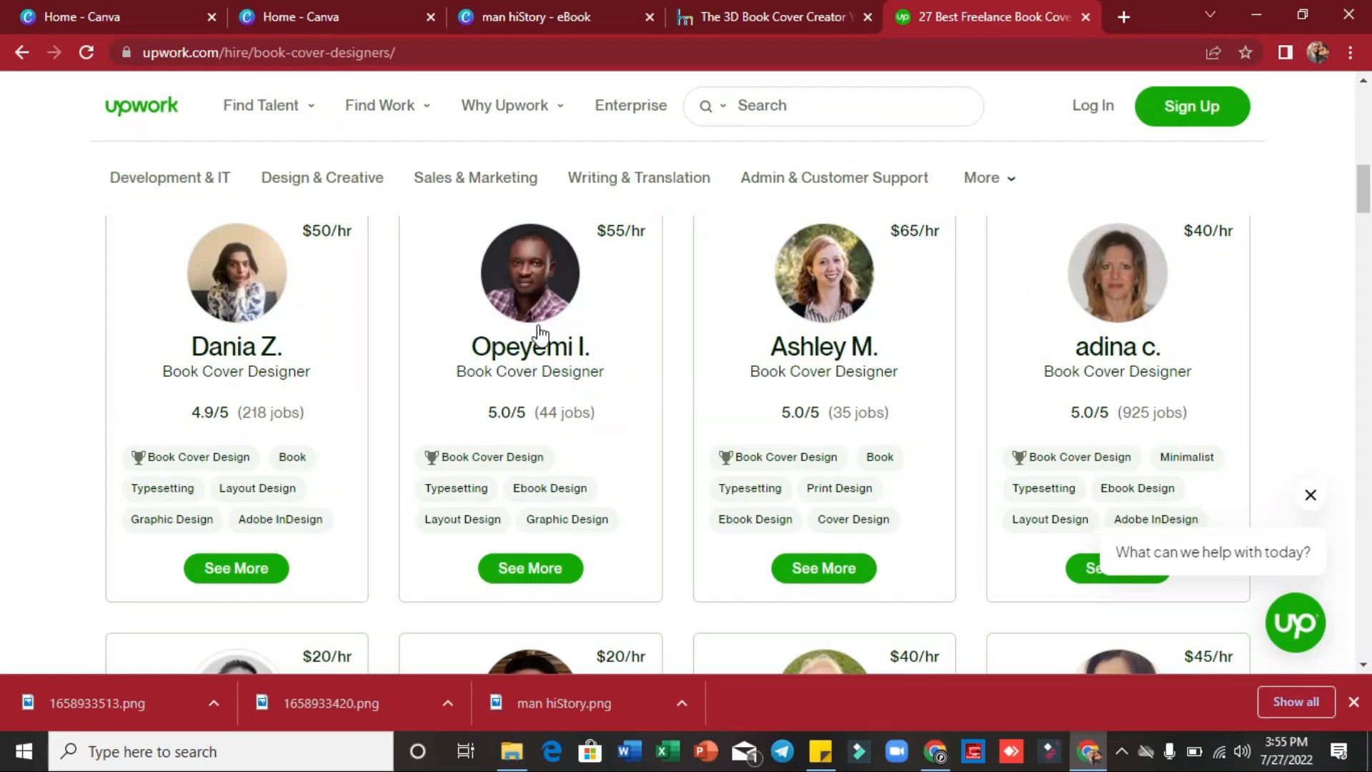
scroll(1365, 214, "down", 3)
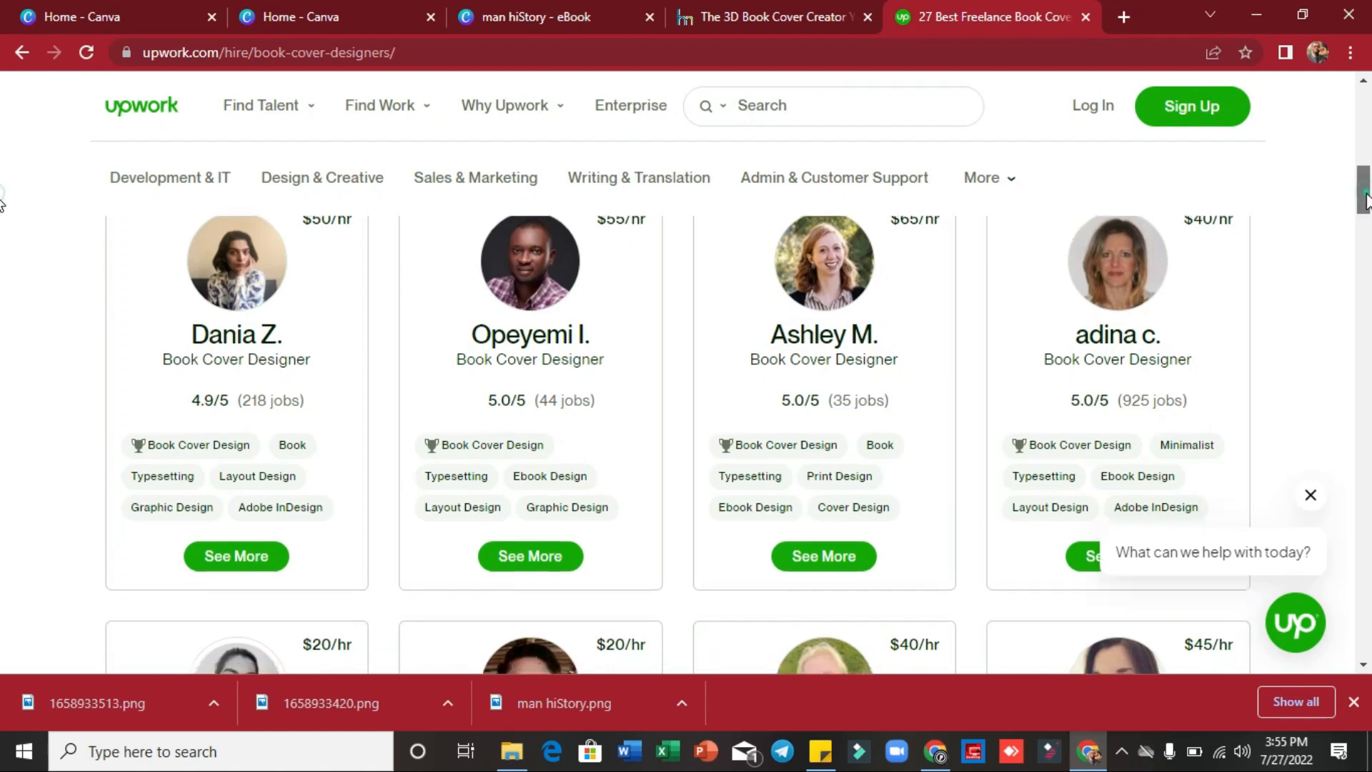
scroll(1366, 226, "down", 2)
scroll(1365, 236, "down", 6)
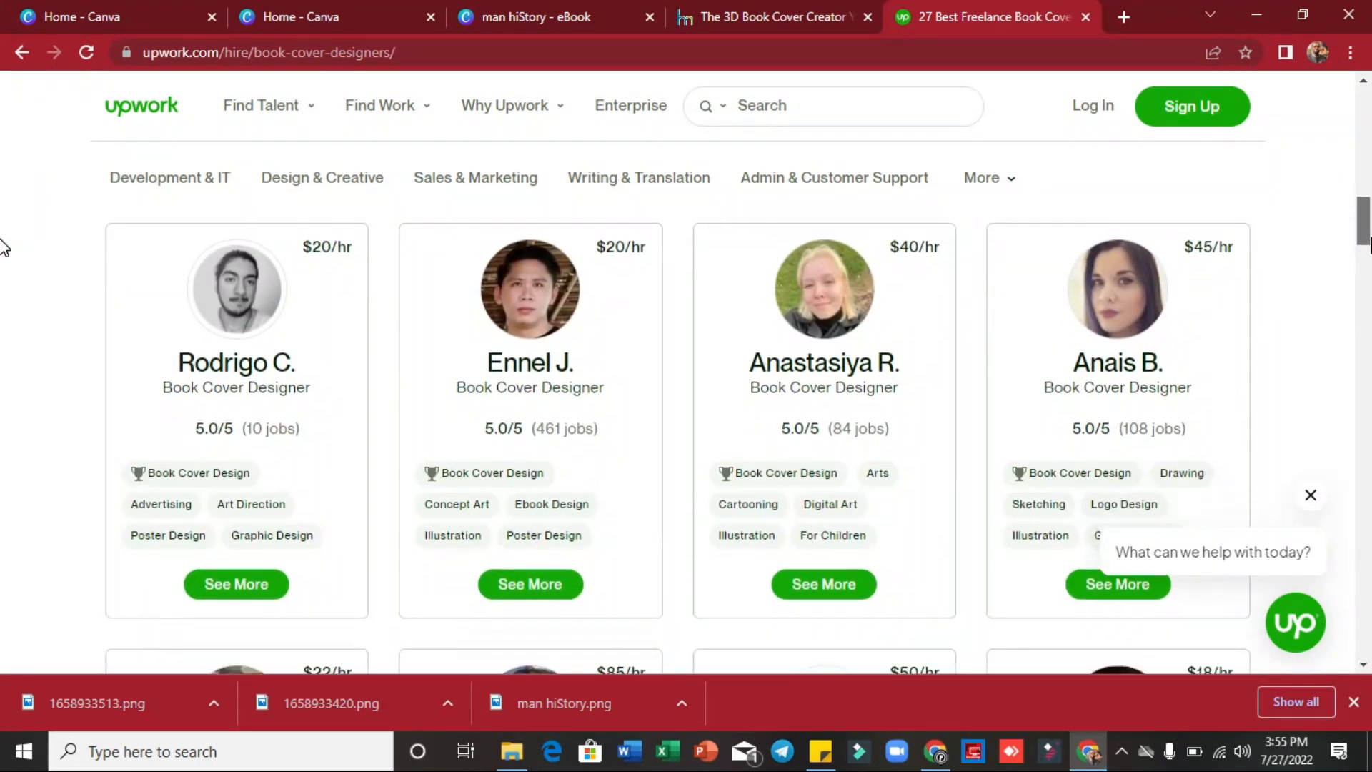
scroll(2, 267, "down", 10)
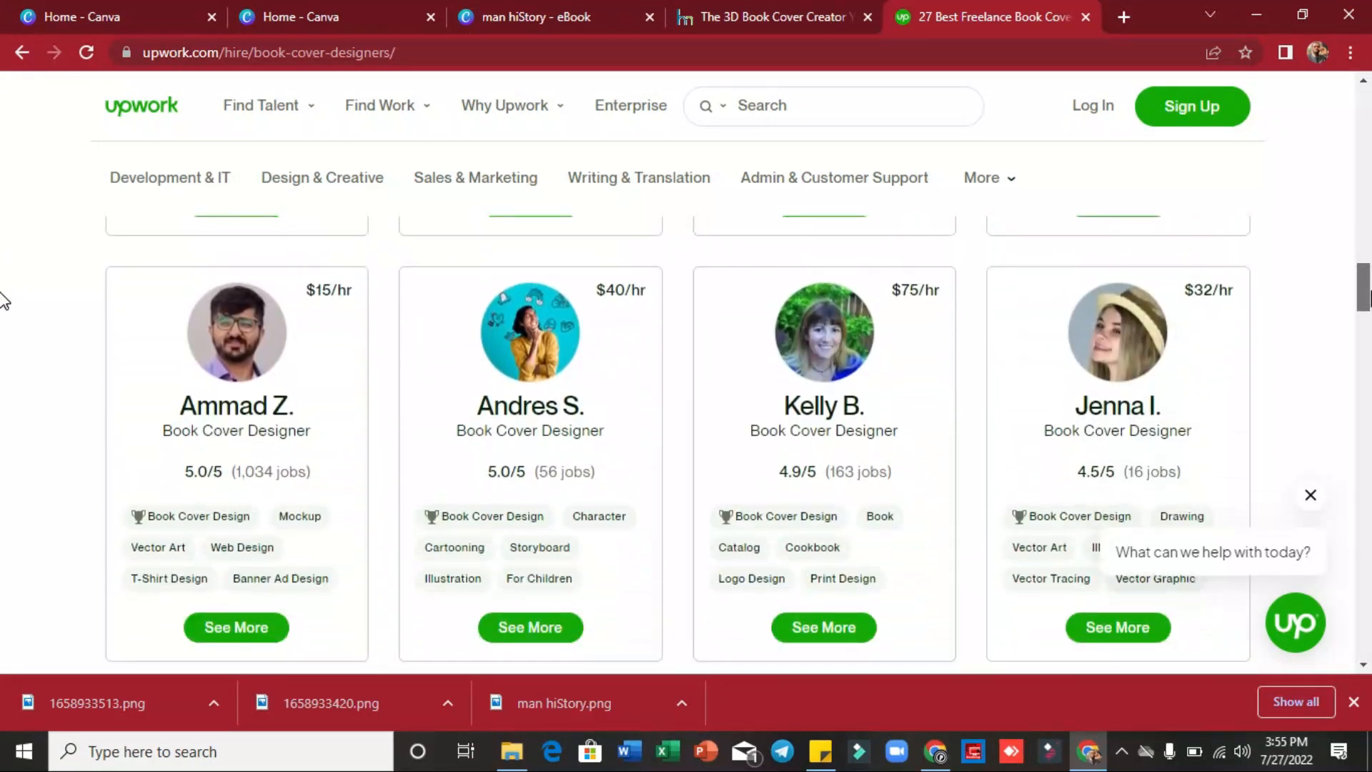
scroll(2, 327, "down", 8)
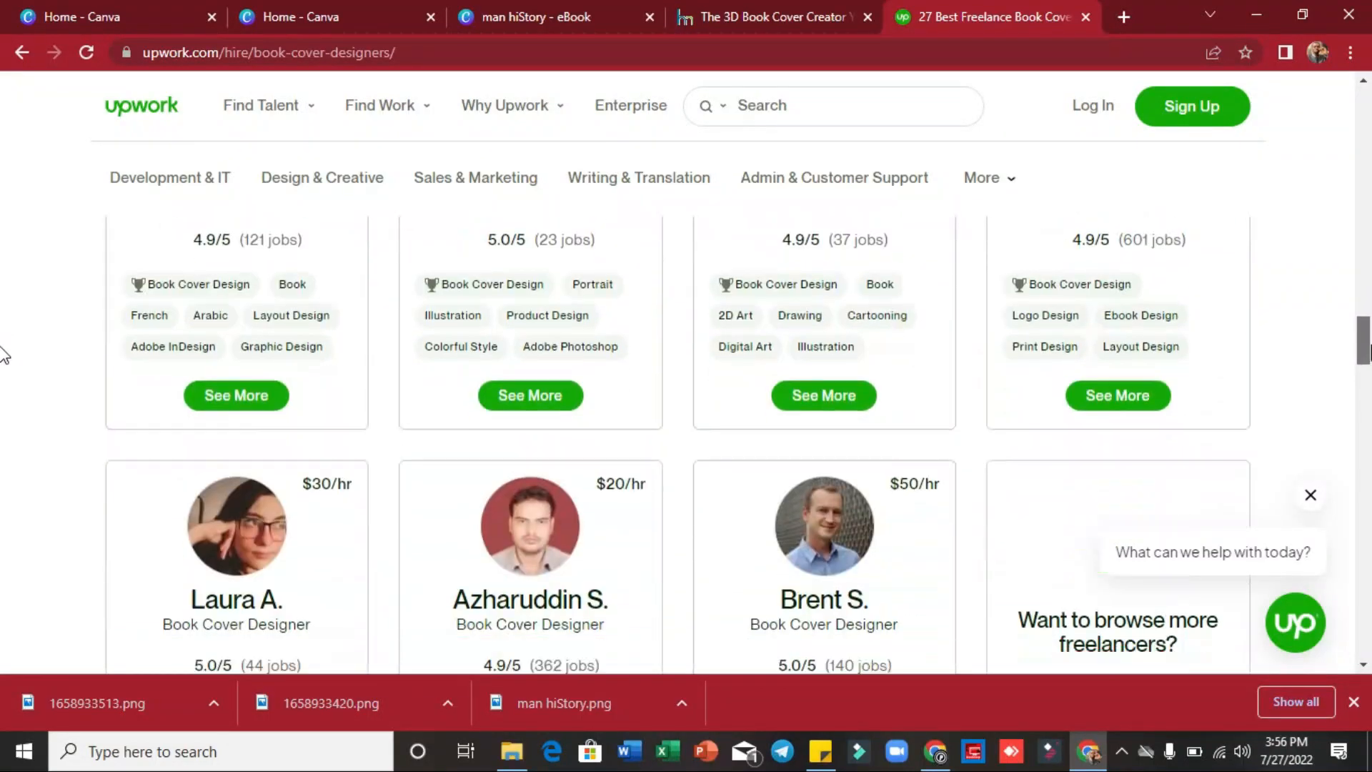
scroll(2, 371, "down", 2)
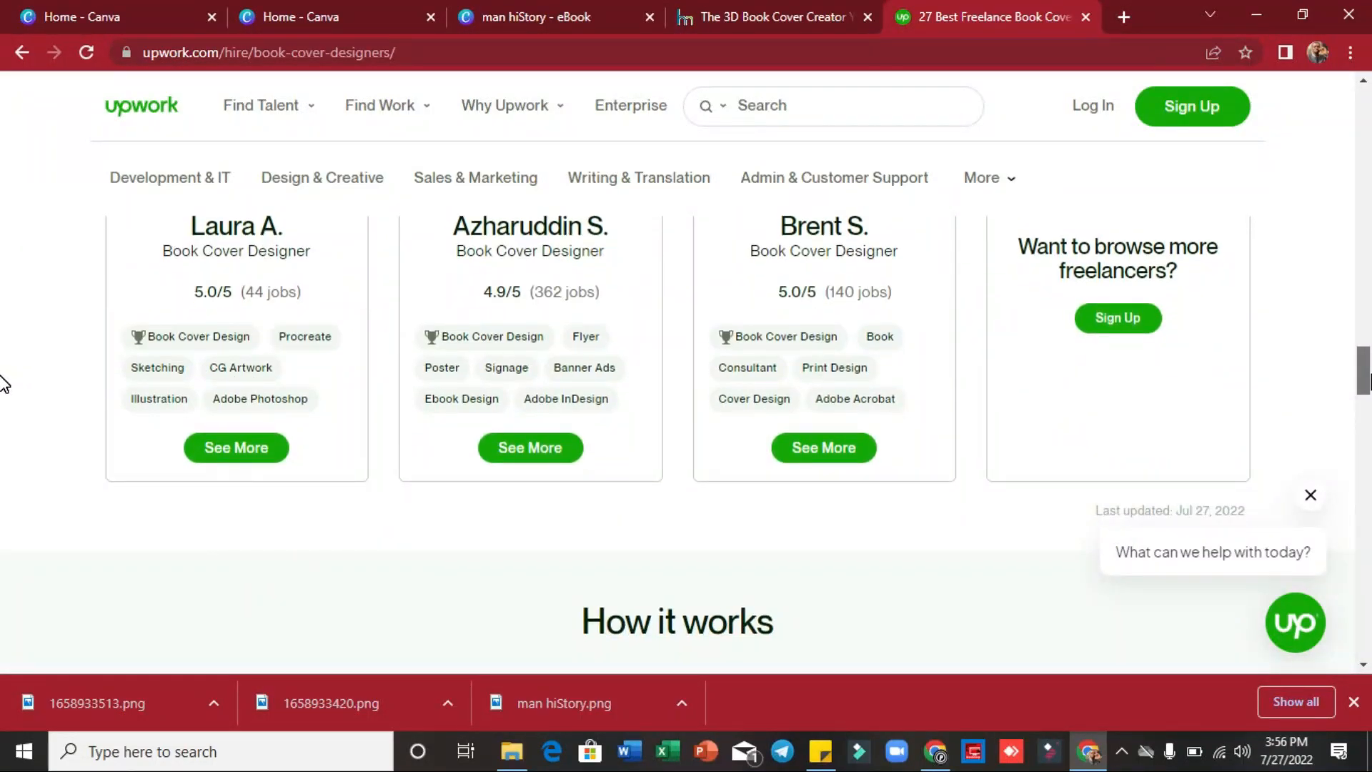
scroll(2, 229, "up", 8)
left_click_drag(1363, 222, 1360, 113)
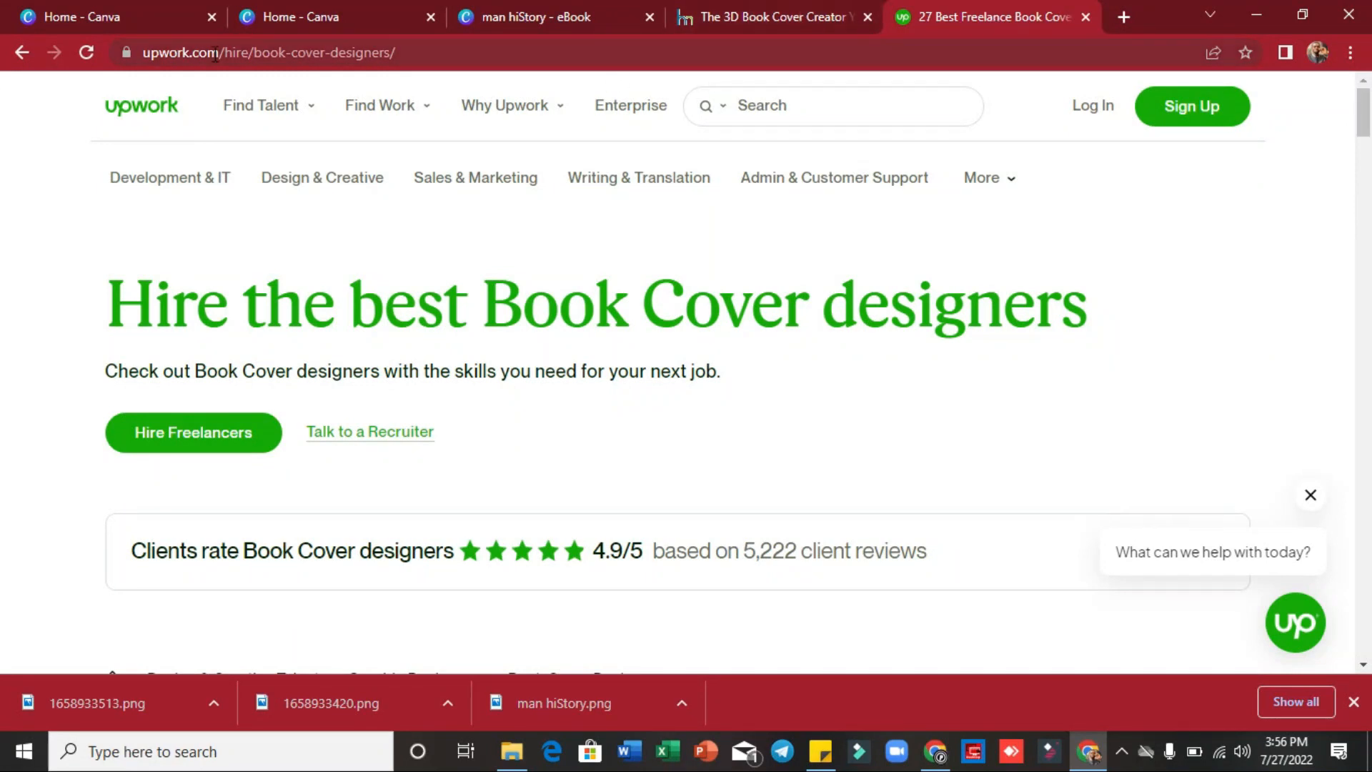
Return to the search results, open Upwork's Book Cover Artist Jobs page, and review the first job postings
left_click(22, 53)
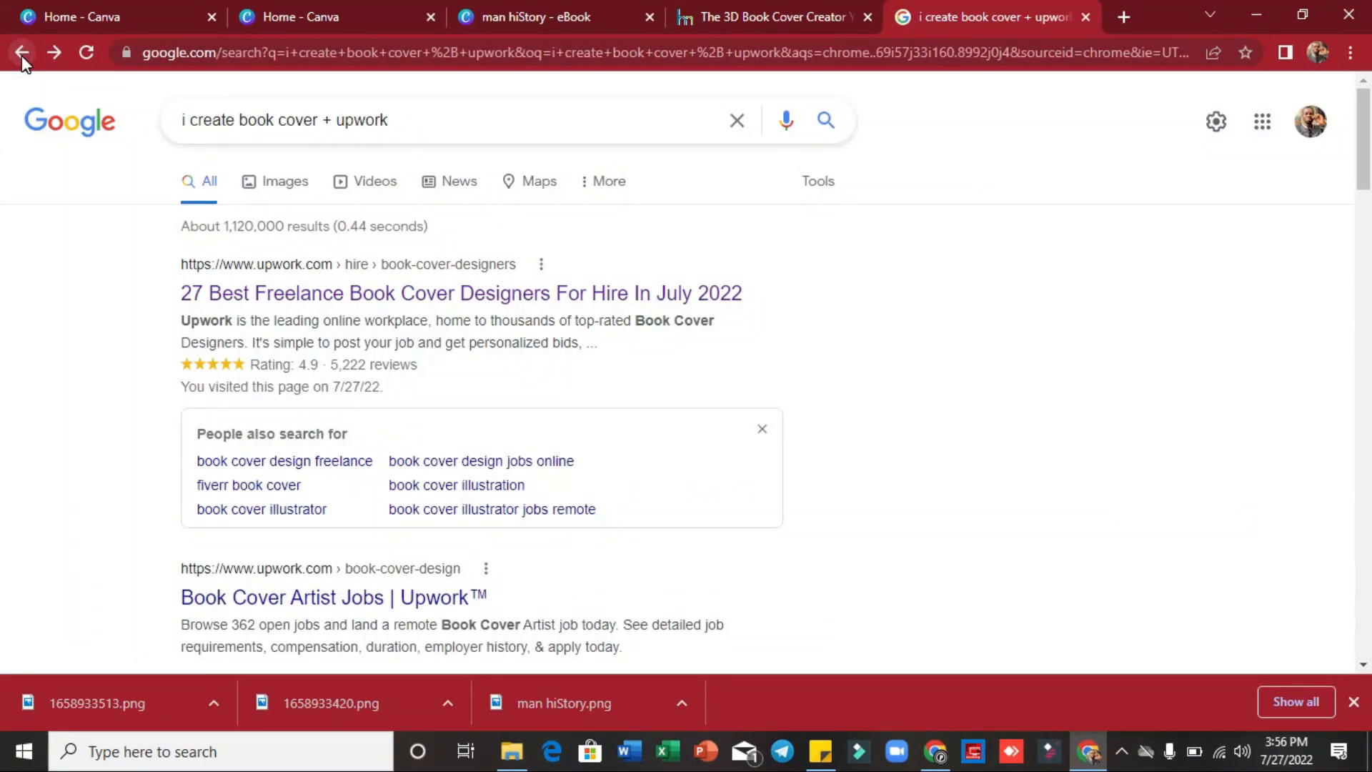
left_click_drag(1364, 167, 1364, 211)
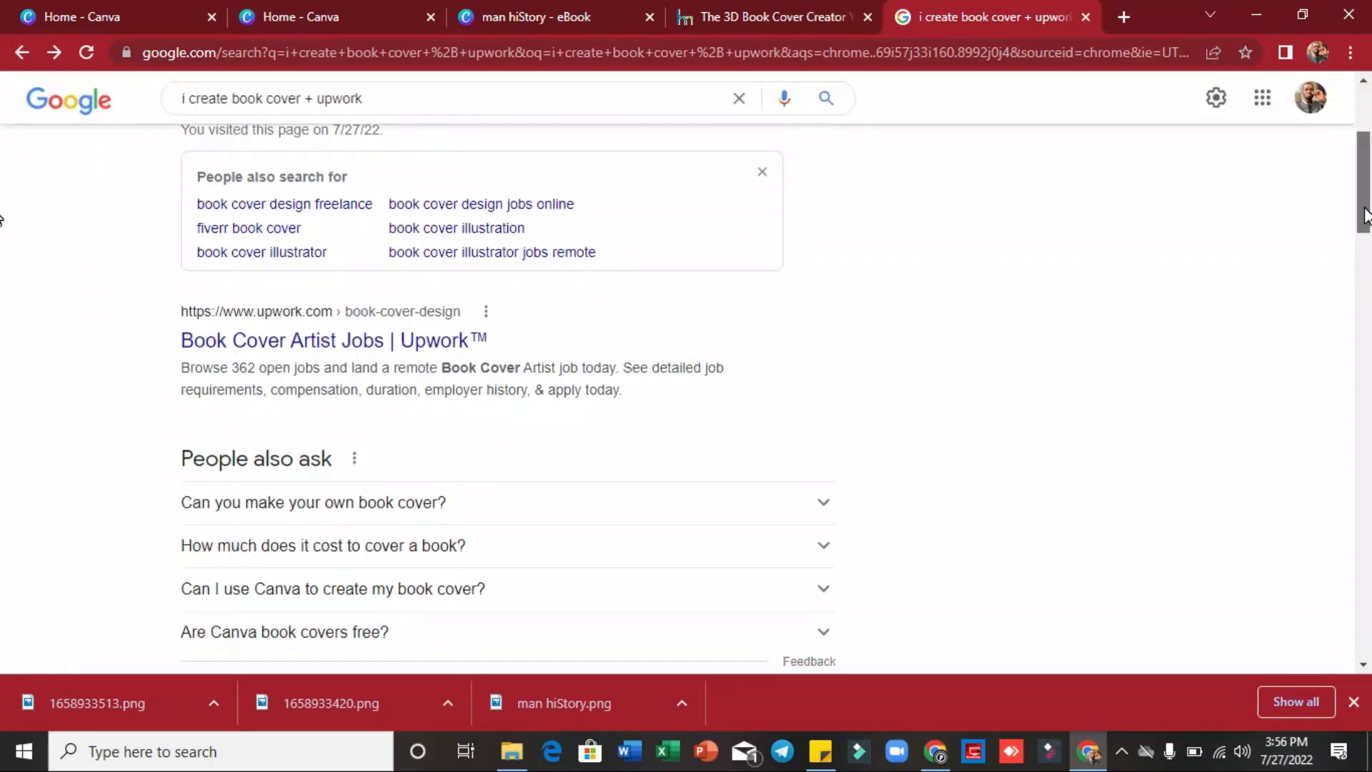
left_click(306, 350)
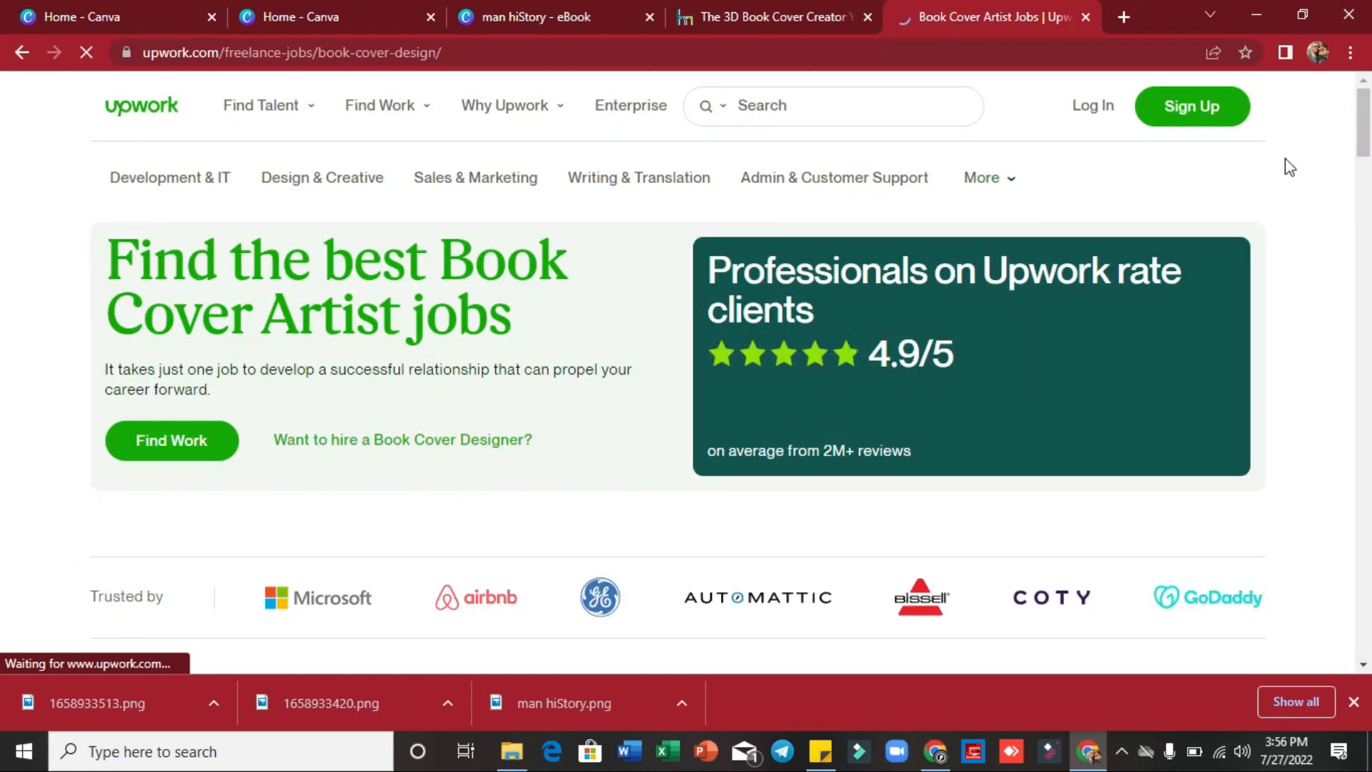
left_click_drag(1367, 128, 1368, 196)
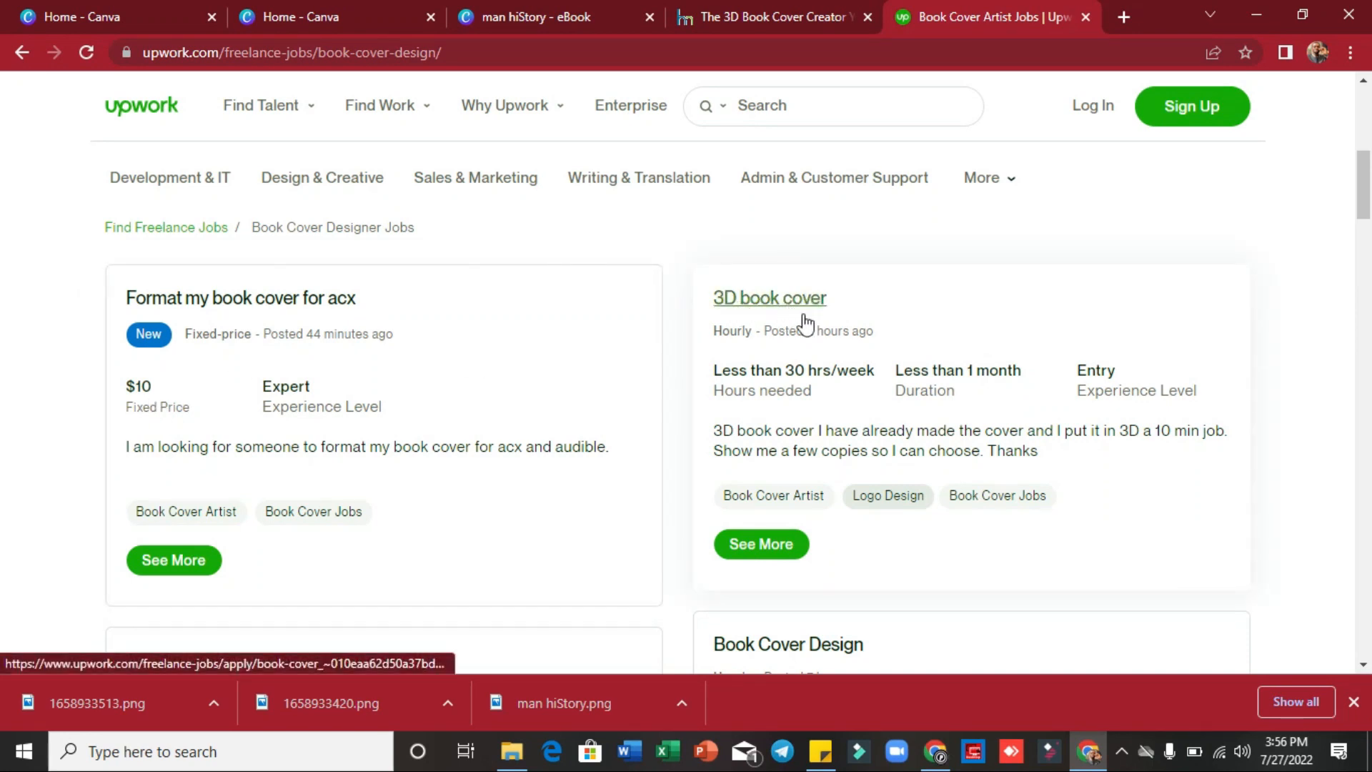
left_click_drag(1367, 211, 1367, 259)
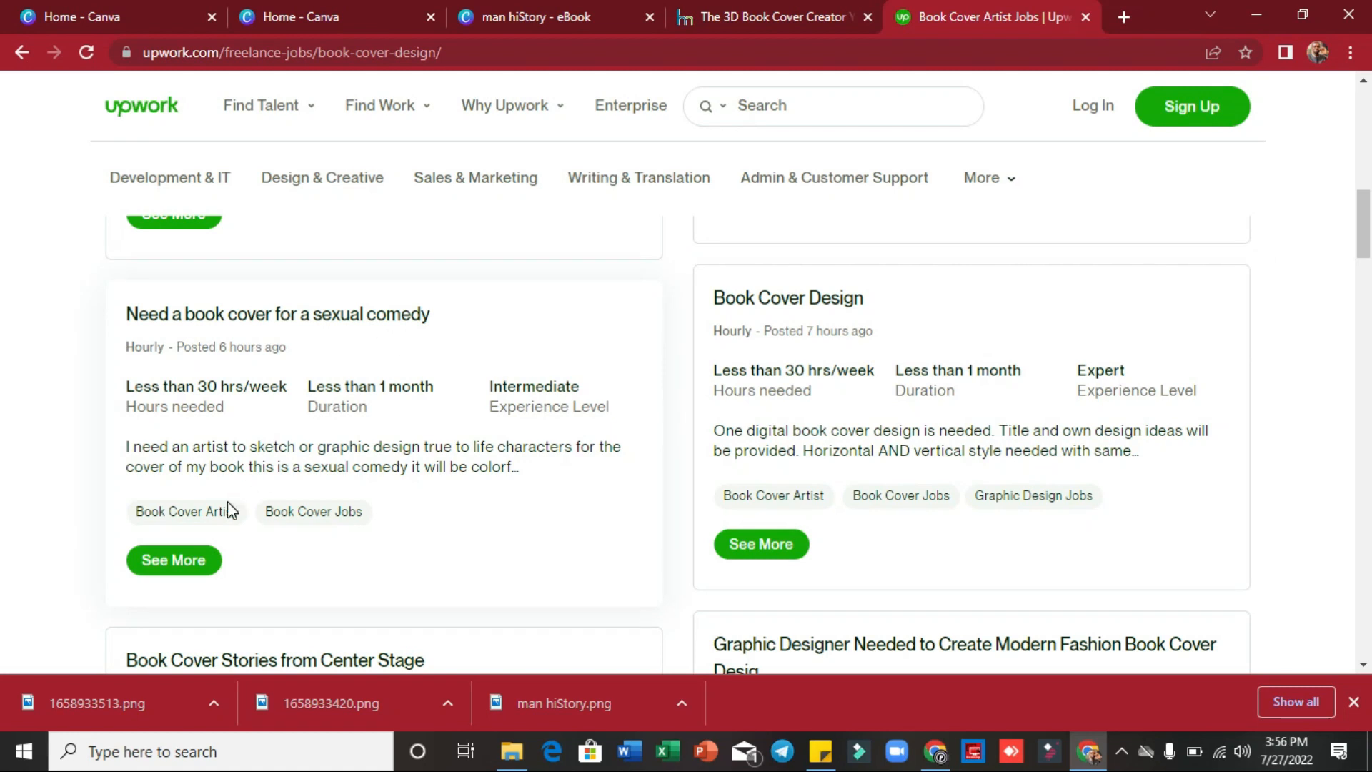
Open the job posting "Need a book cover for a sexual comedy" and read its description, pay range and project terms
left_click(309, 319)
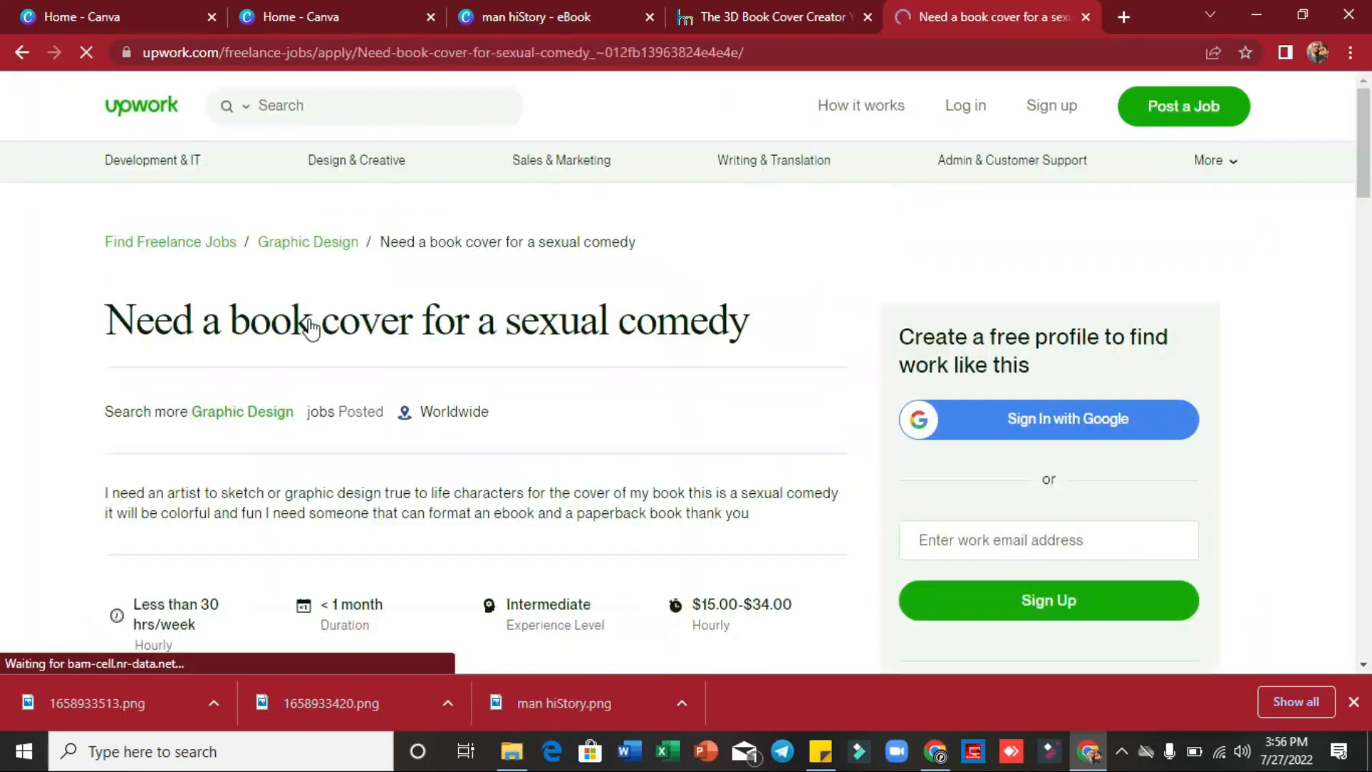
mouse_move(1360, 178)
left_mouse_down()
mouse_move(1370, 414)
mouse_move(1365, 197)
left_mouse_up()
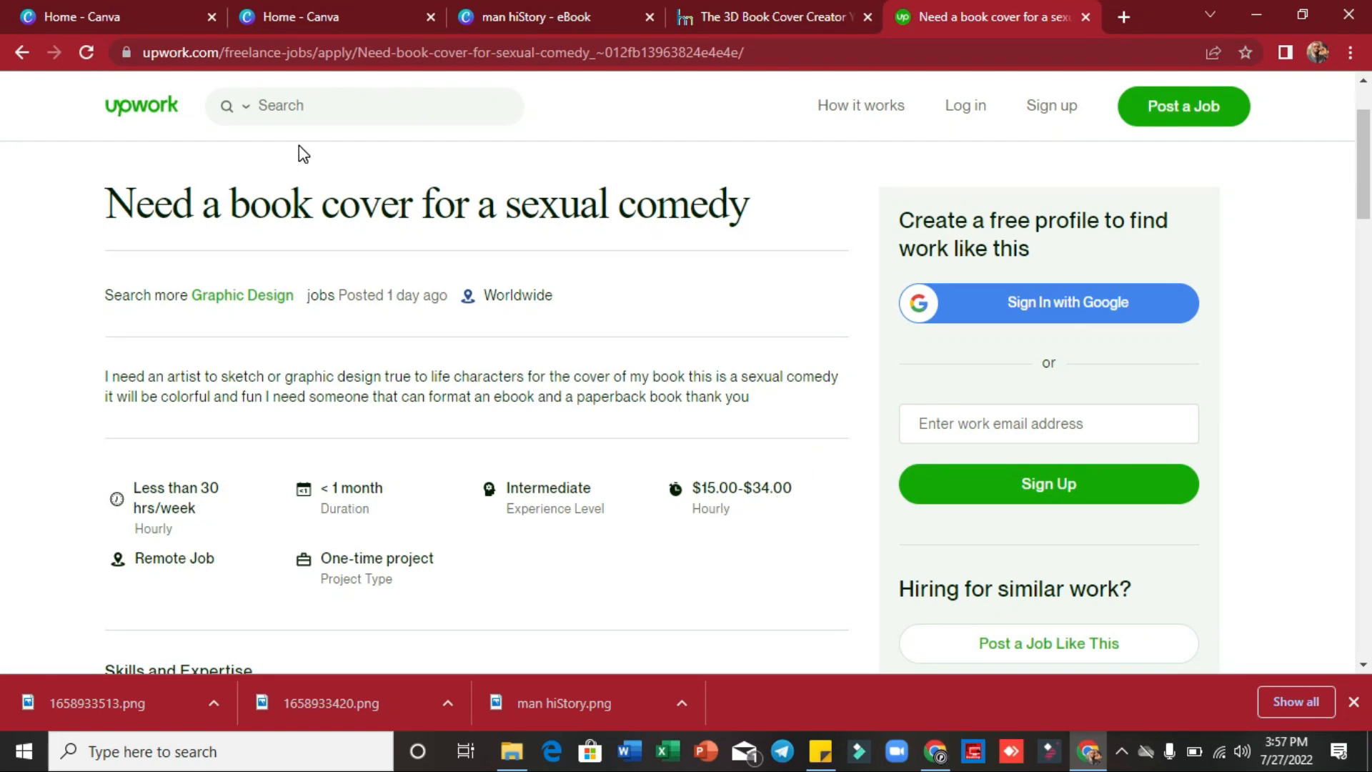
Go back to the book cover job list, look through the remaining postings, and return to the beginning of the page
left_click(21, 54)
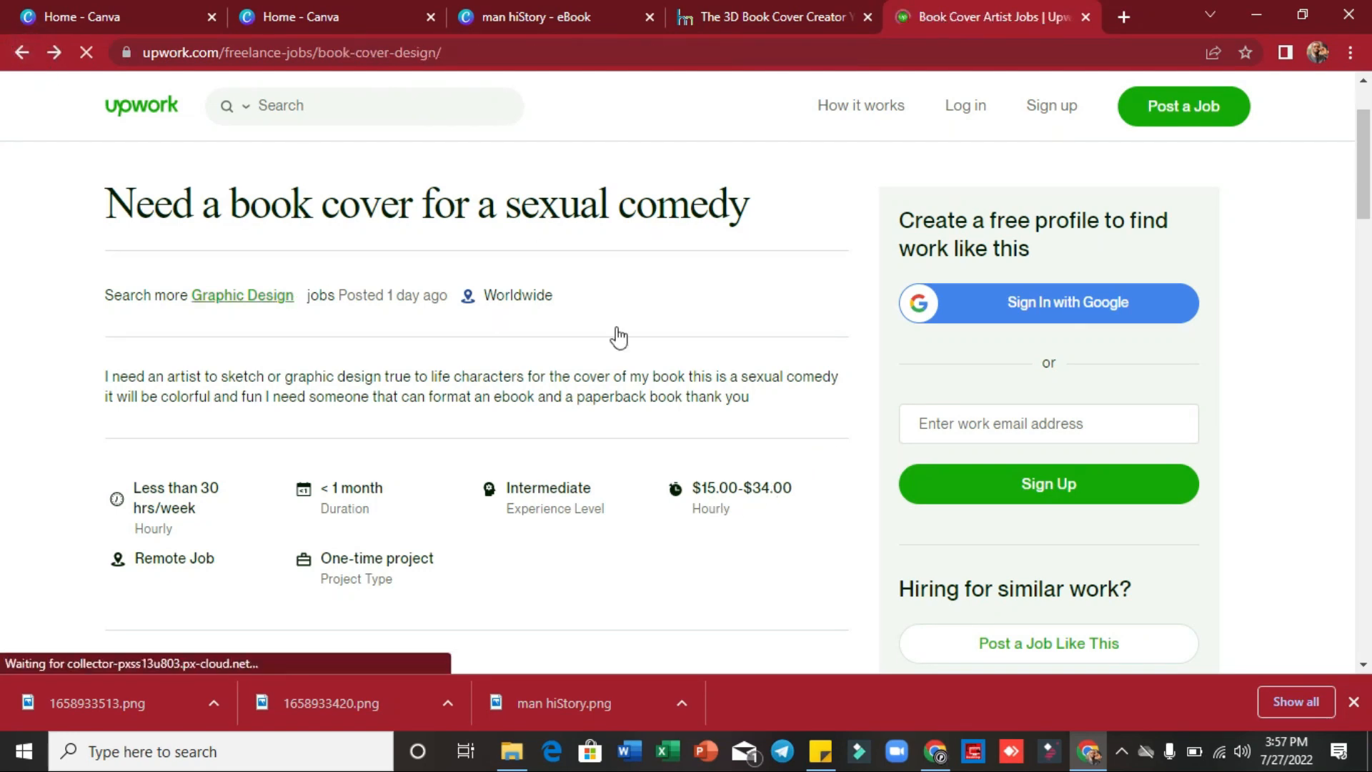
left_click_drag(1366, 222, 1366, 326)
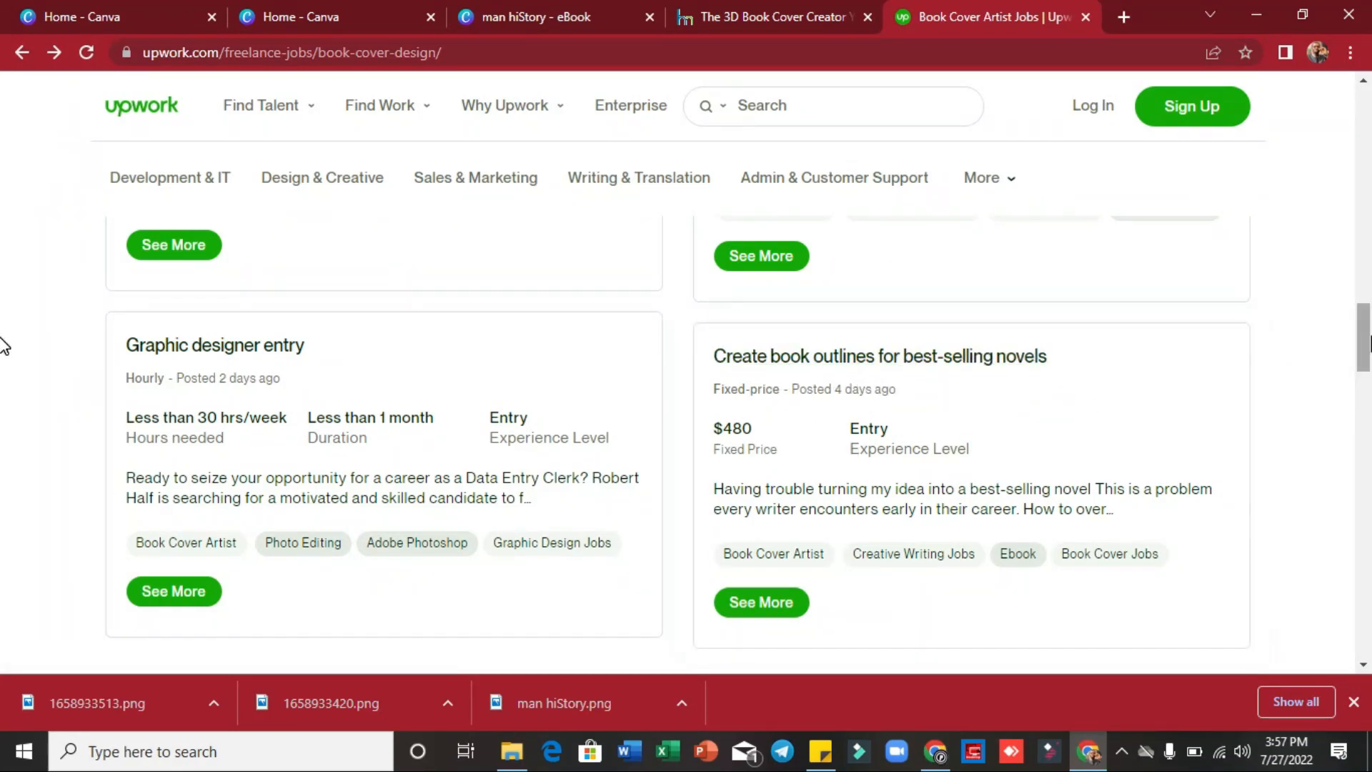
left_click_drag(1366, 347, 1339, 123)
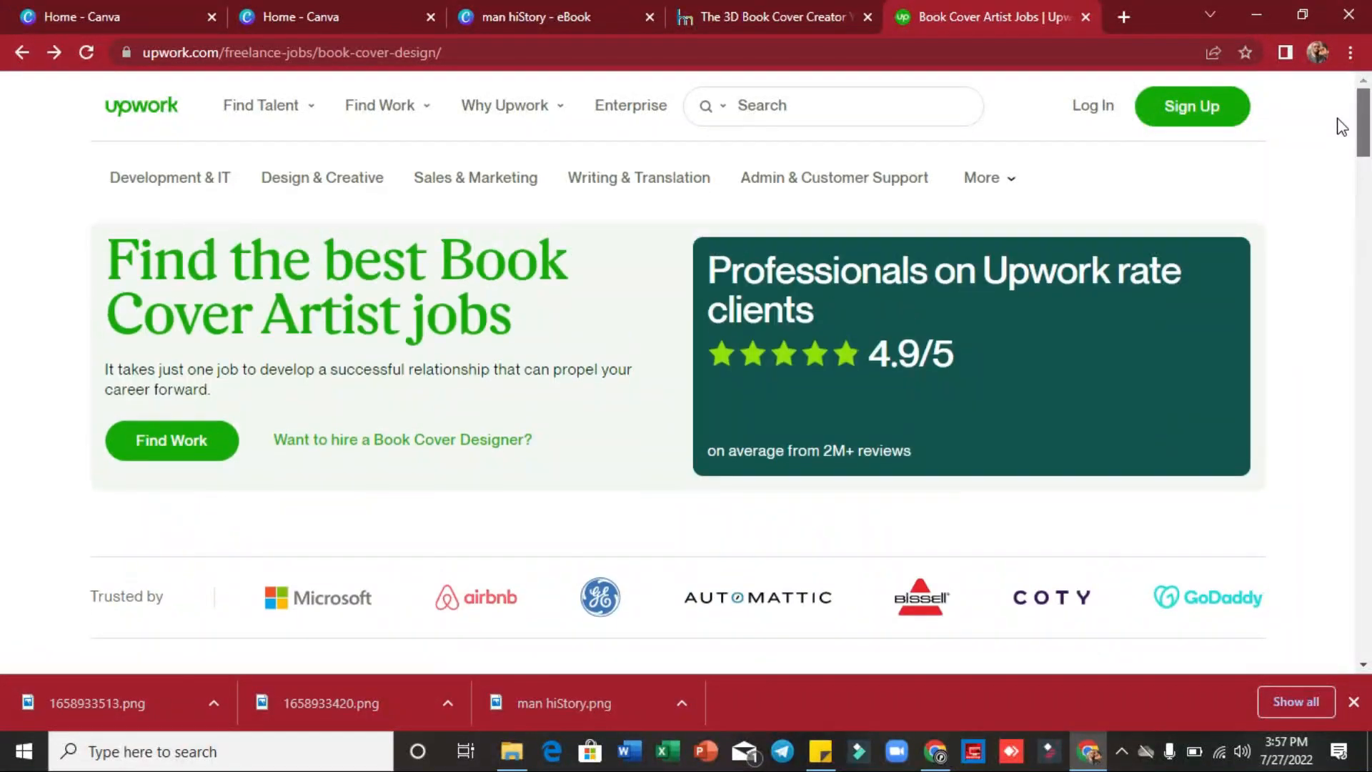